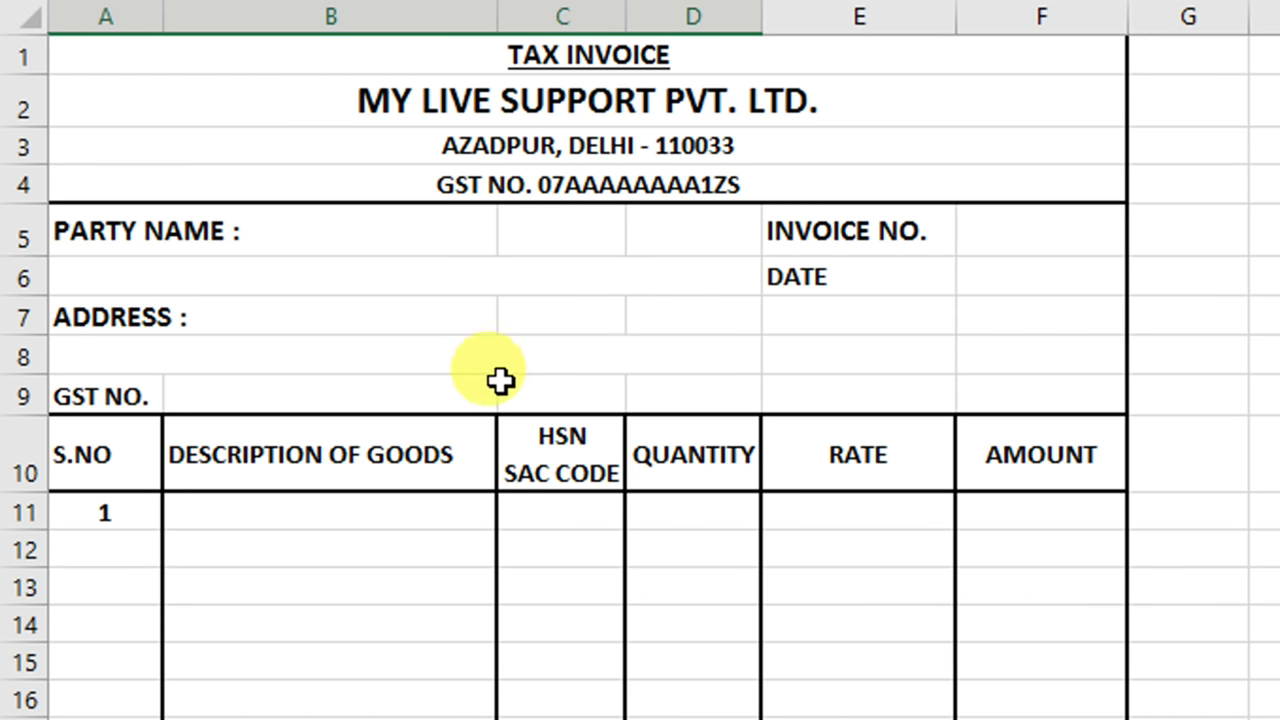
# Switch from the invoice to Sheet2, which holds the bill data.
pyautogui.scroll(-1, 428, 522)
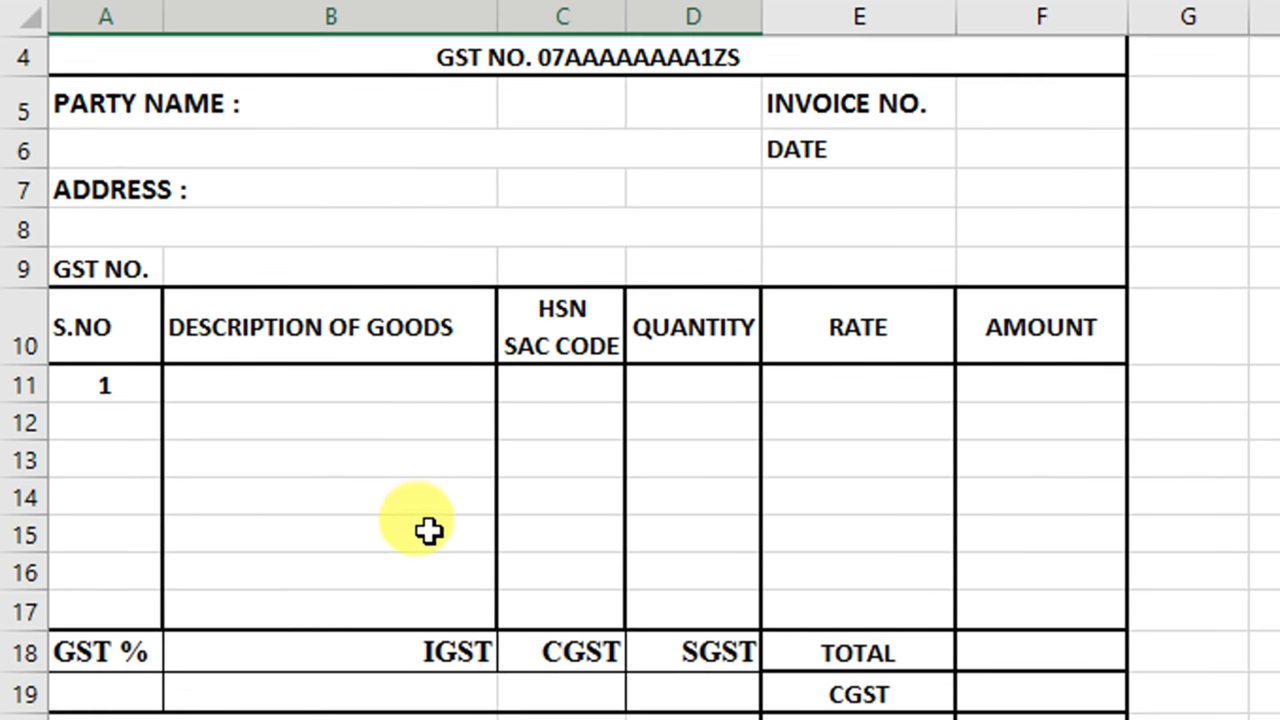
pyautogui.scroll(-2, 426, 531)
pyautogui.scroll(-1, 426, 531)
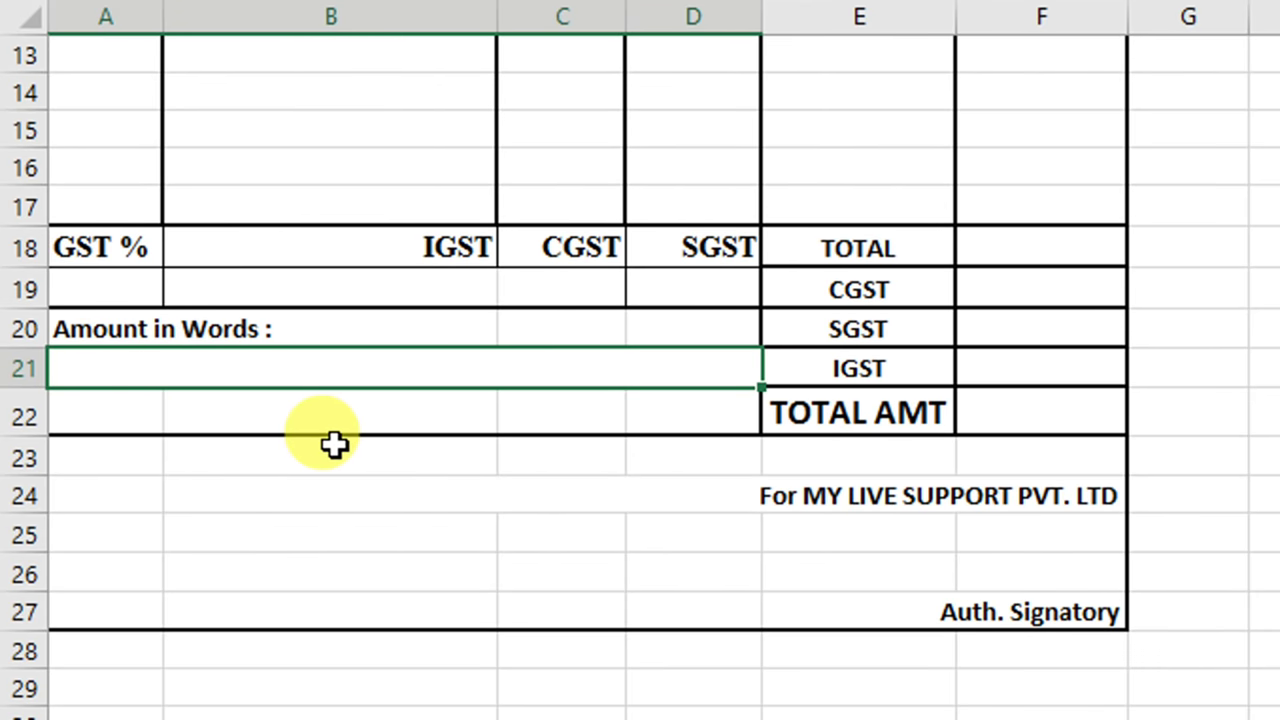
pyautogui.scroll(3, 335, 385)
pyautogui.scroll(1, 335, 383)
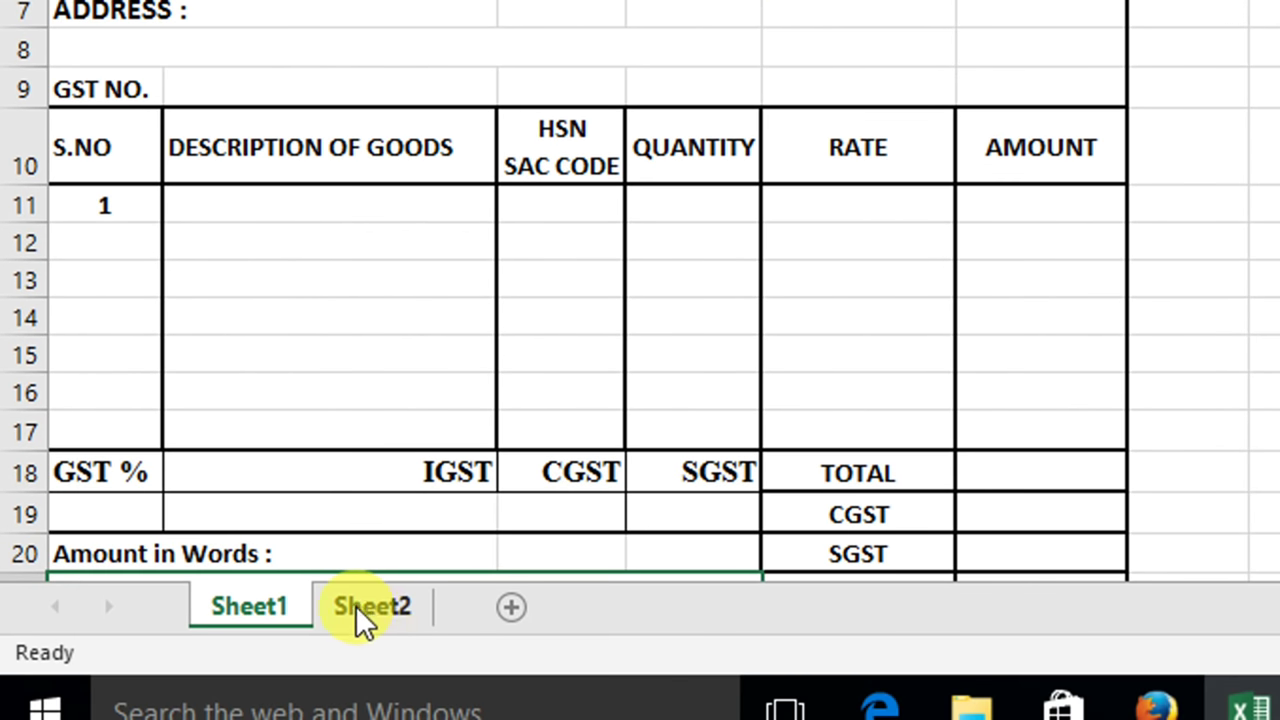
pyautogui.click(360, 606)
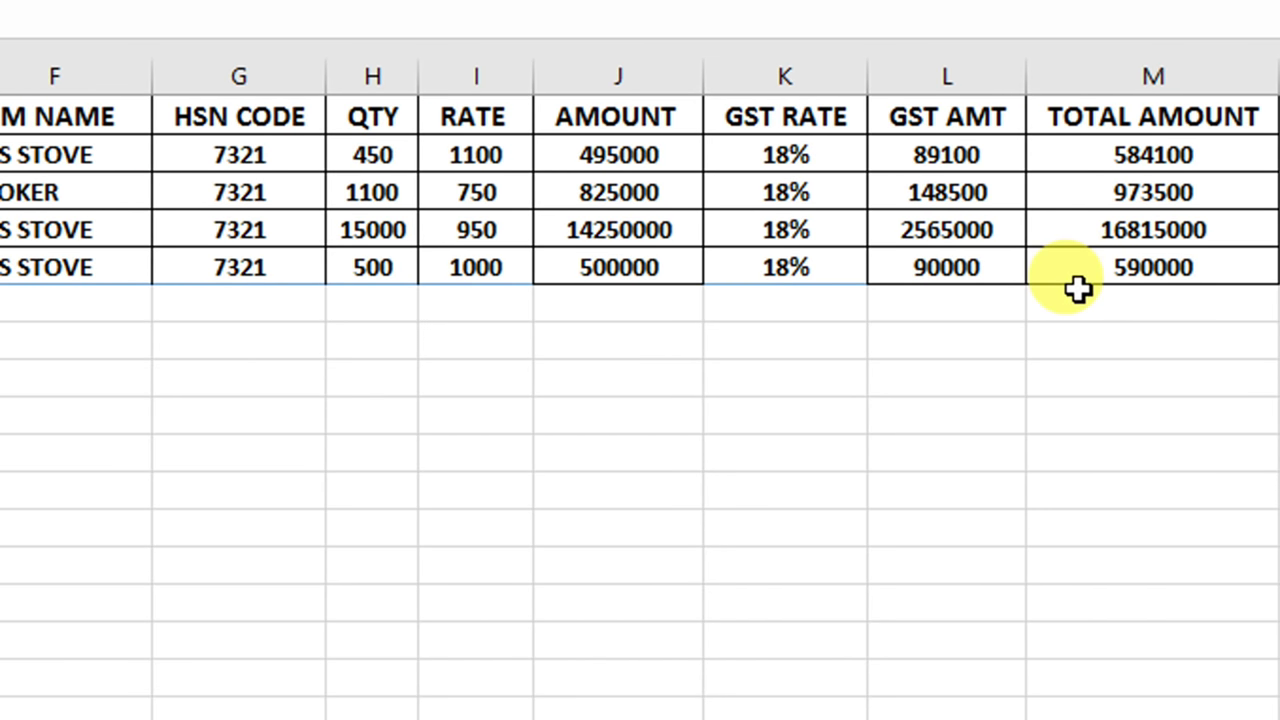
# Inspect bill 1's AMOUNT, GST AMT and TOTAL AMOUNT (=J2+L2) formulas without editing them.
pyautogui.click(569, 161)
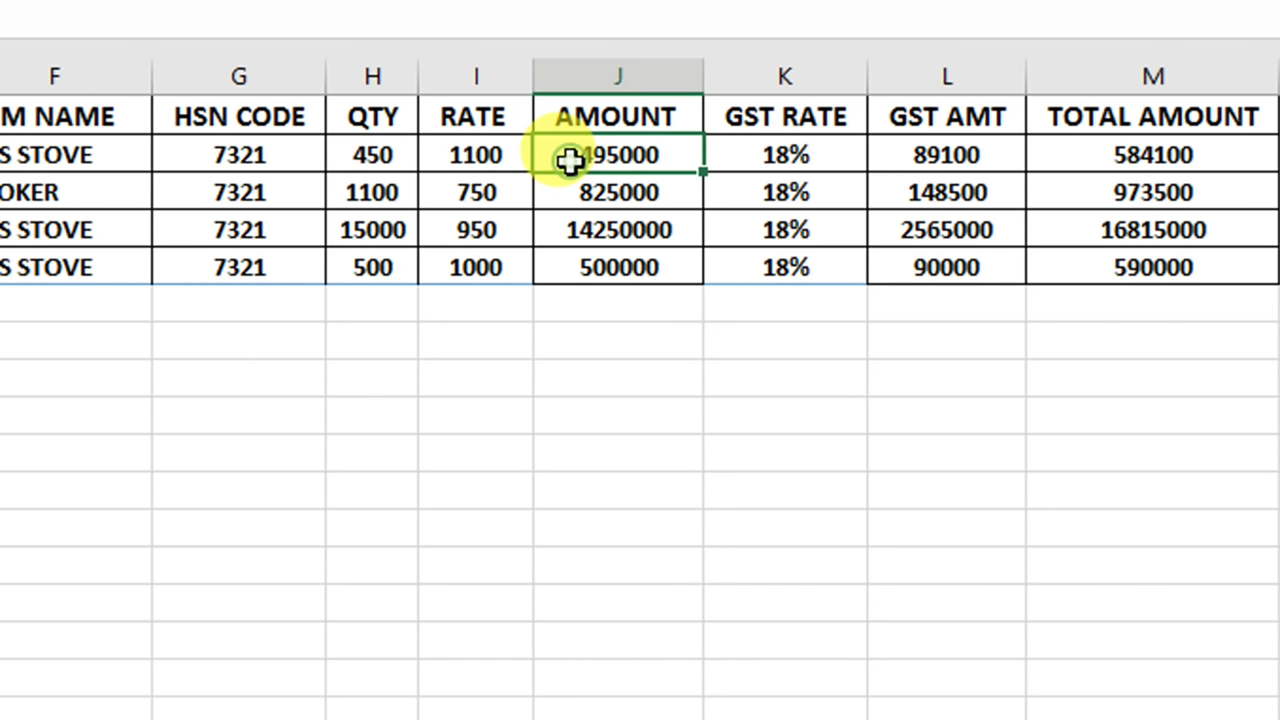
pyautogui.doubleClick(569, 161)
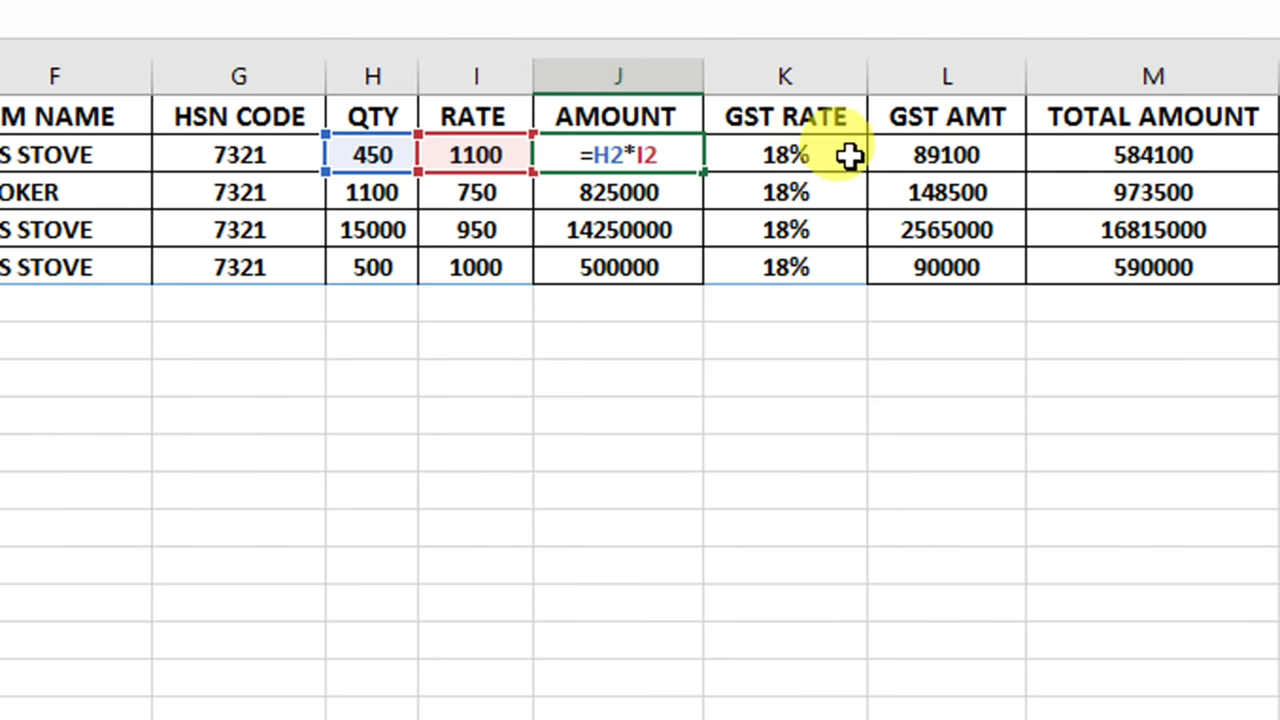
pyautogui.press('Escape')
pyautogui.click(905, 155)
pyautogui.doubleClick(905, 155)
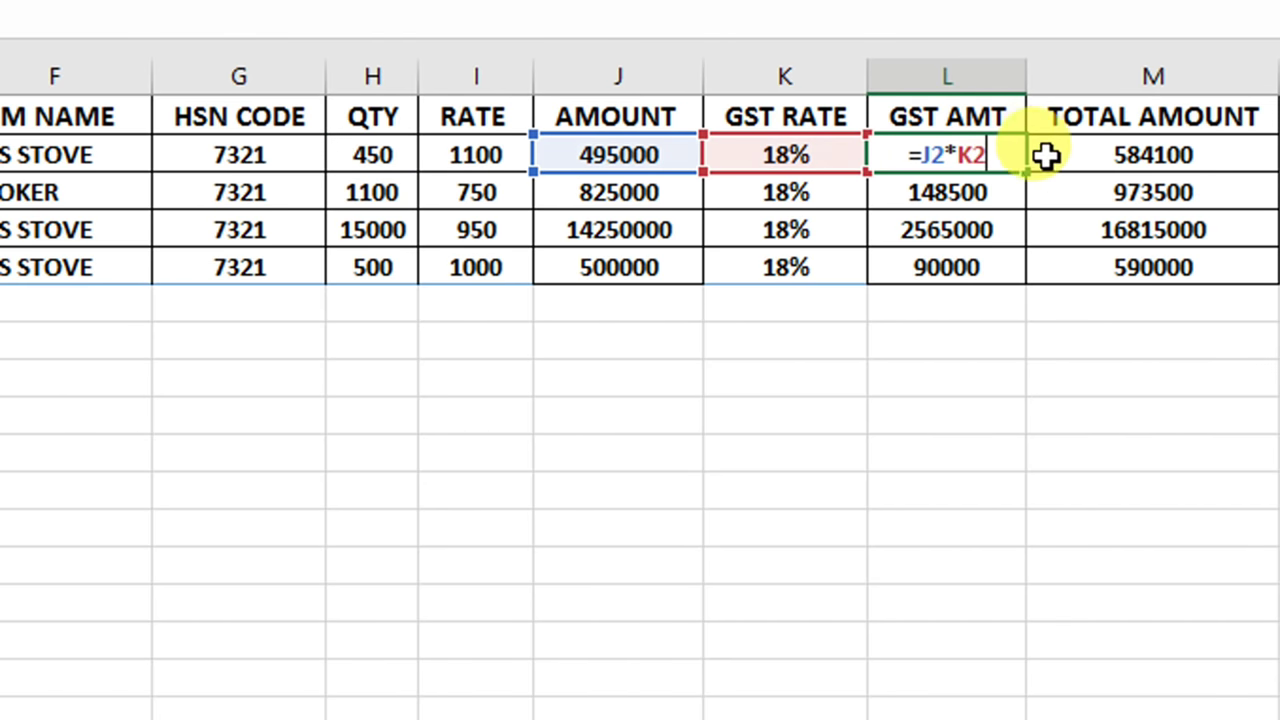
pyautogui.click(1051, 157)
pyautogui.doubleClick(1055, 160)
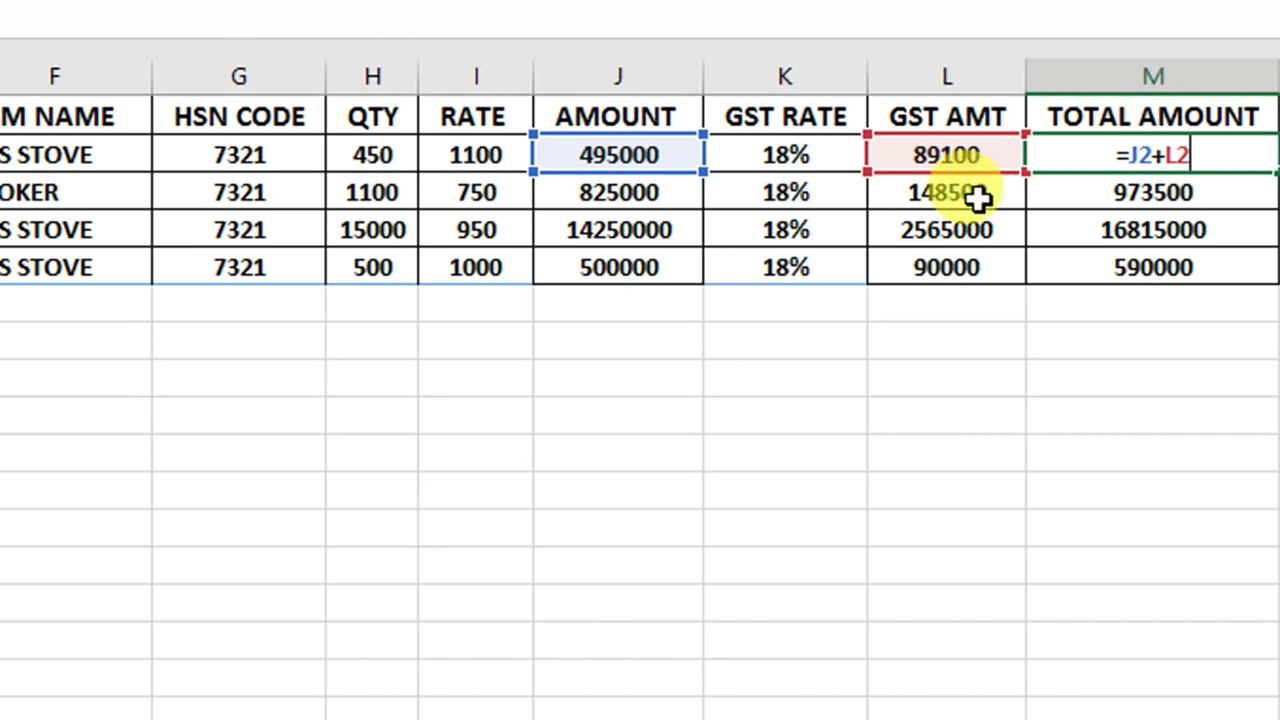
pyautogui.press('Escape')
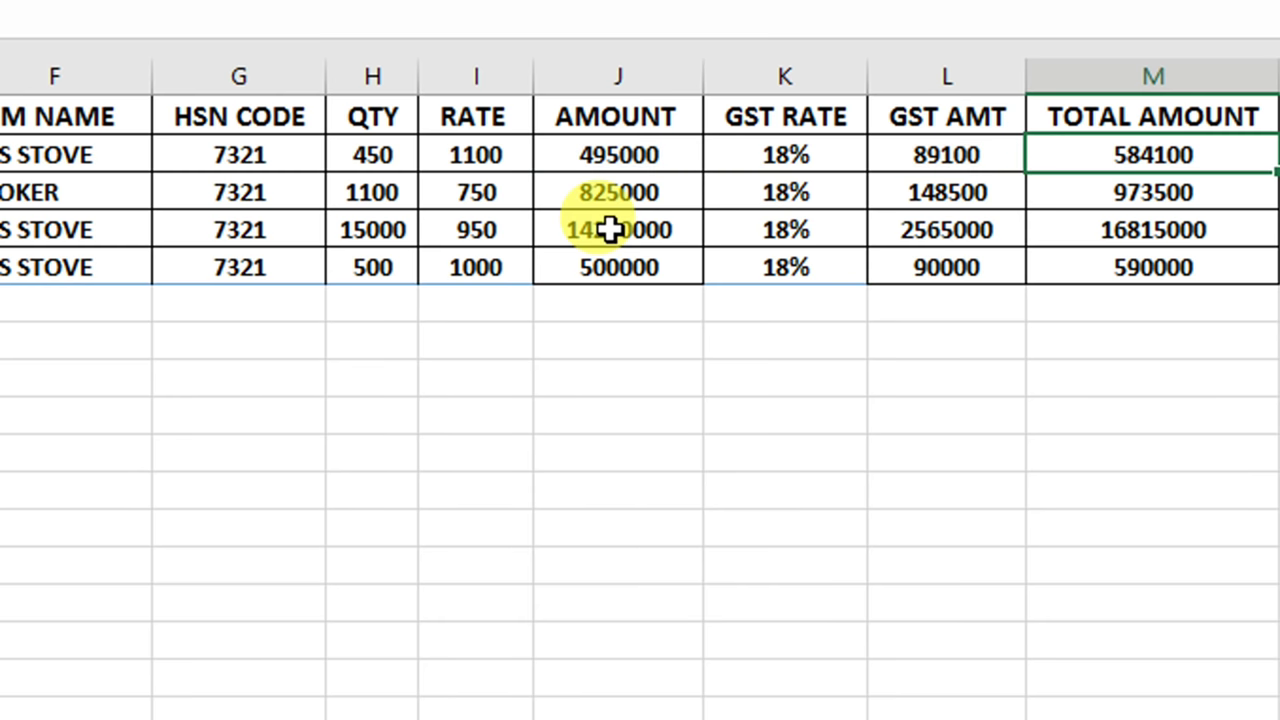
pyautogui.hscroll(-5, 106, 309)
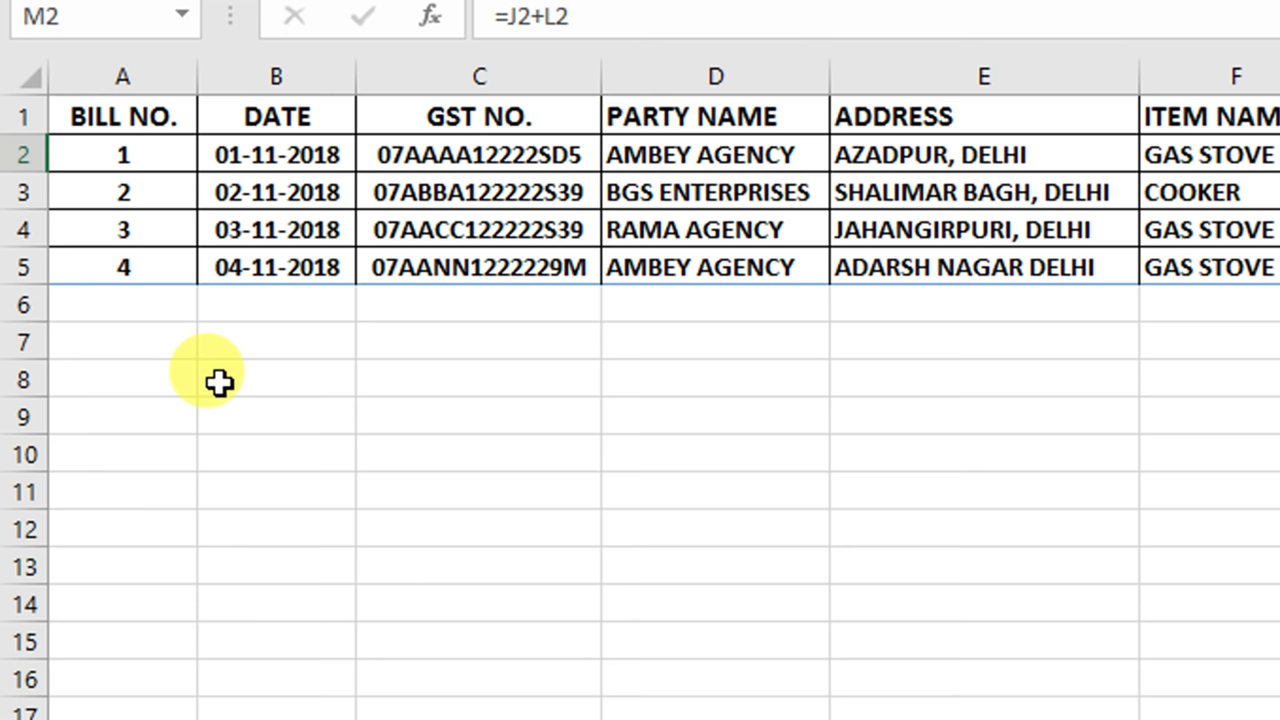
pyautogui.click(122, 300)
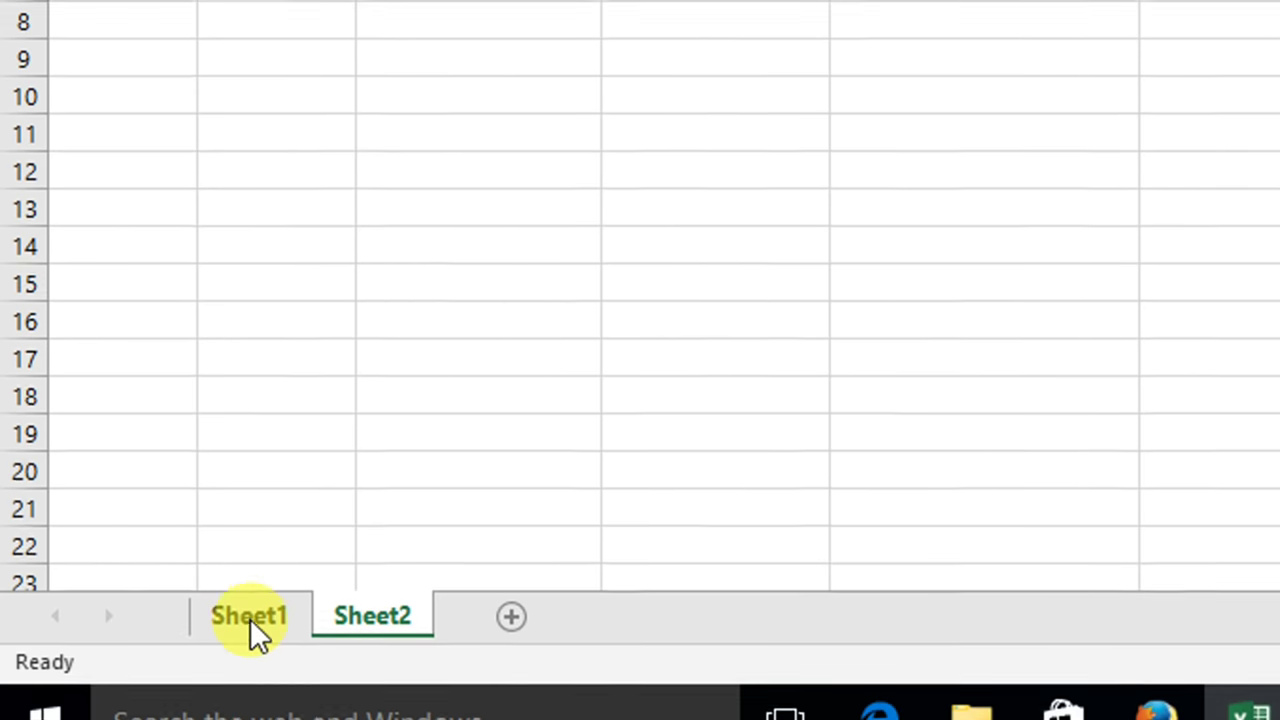
pyautogui.click(250, 604)
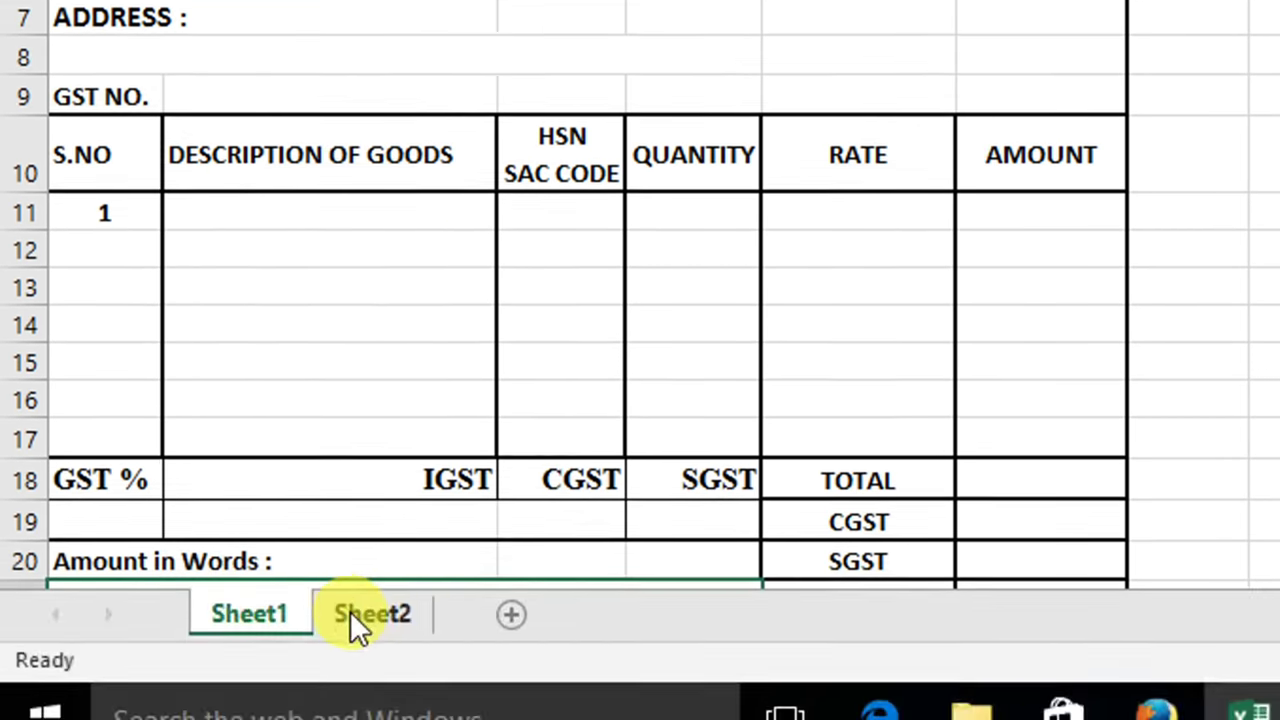
pyautogui.click(351, 611)
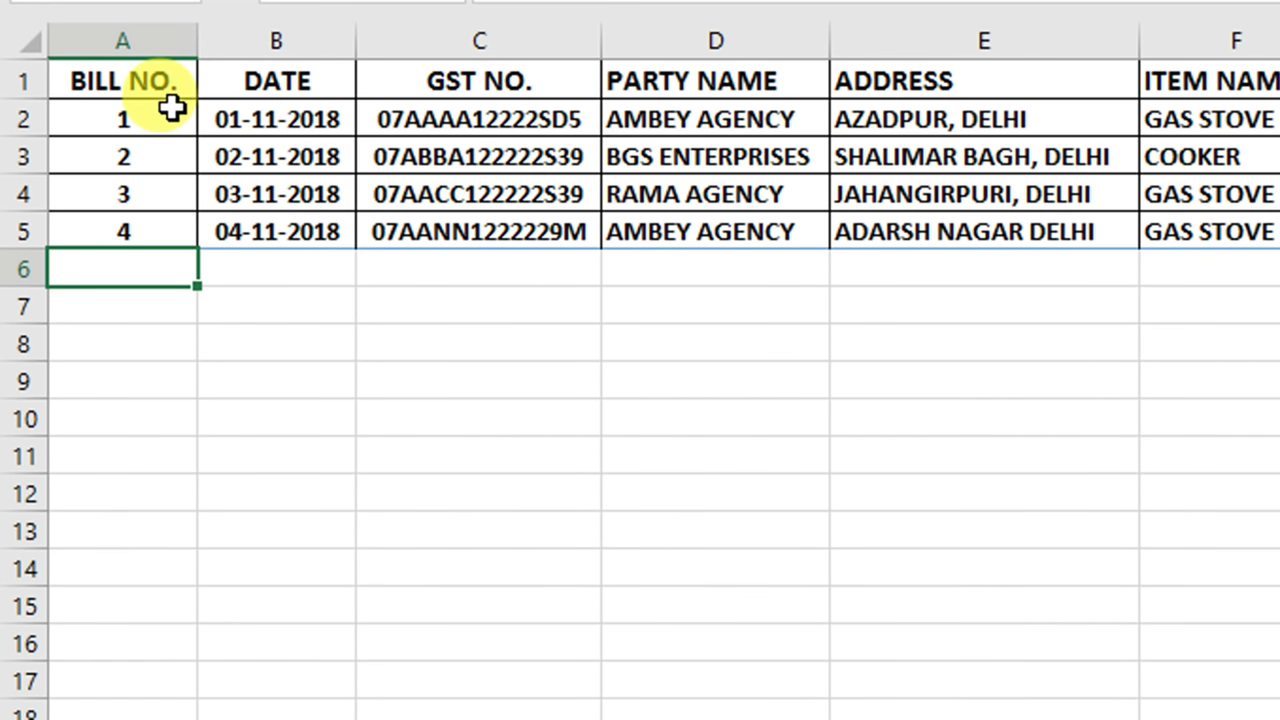
pyautogui.click(170, 100)
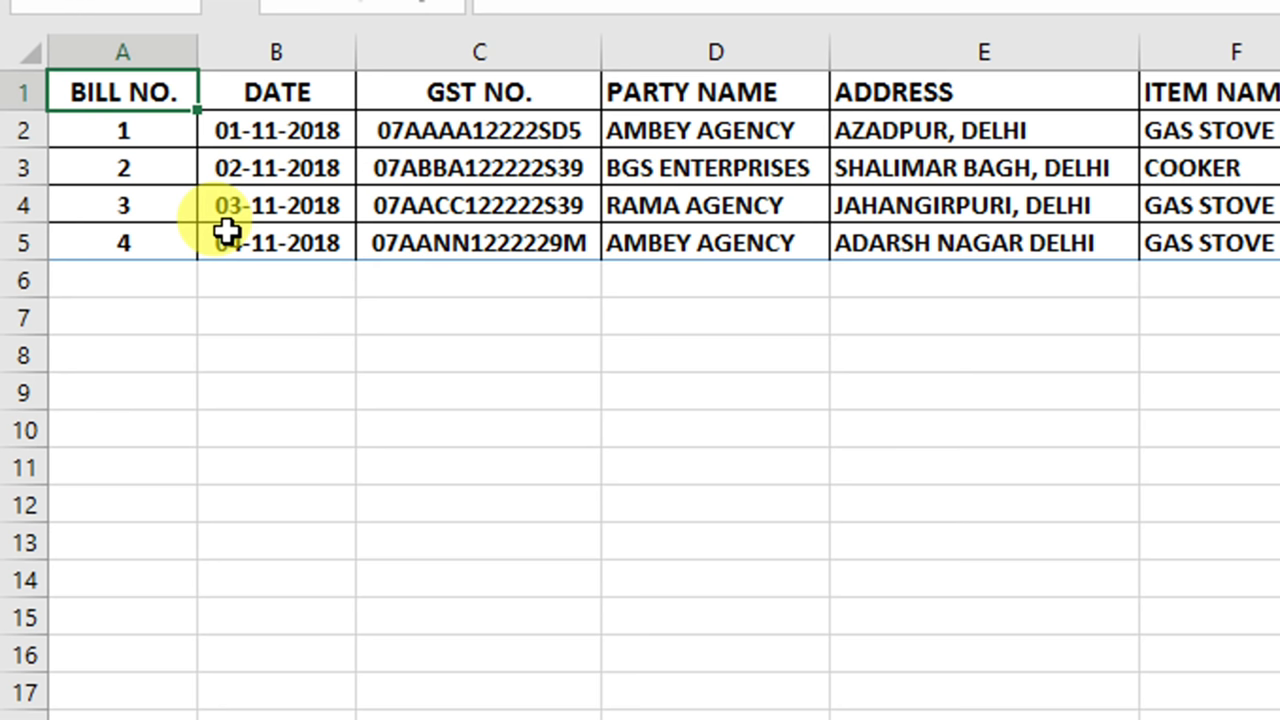
# Convert the bill range A1:M5 into an Excel table with a header row via Ctrl+T.
pyautogui.hotkey('ctrl', 'a')
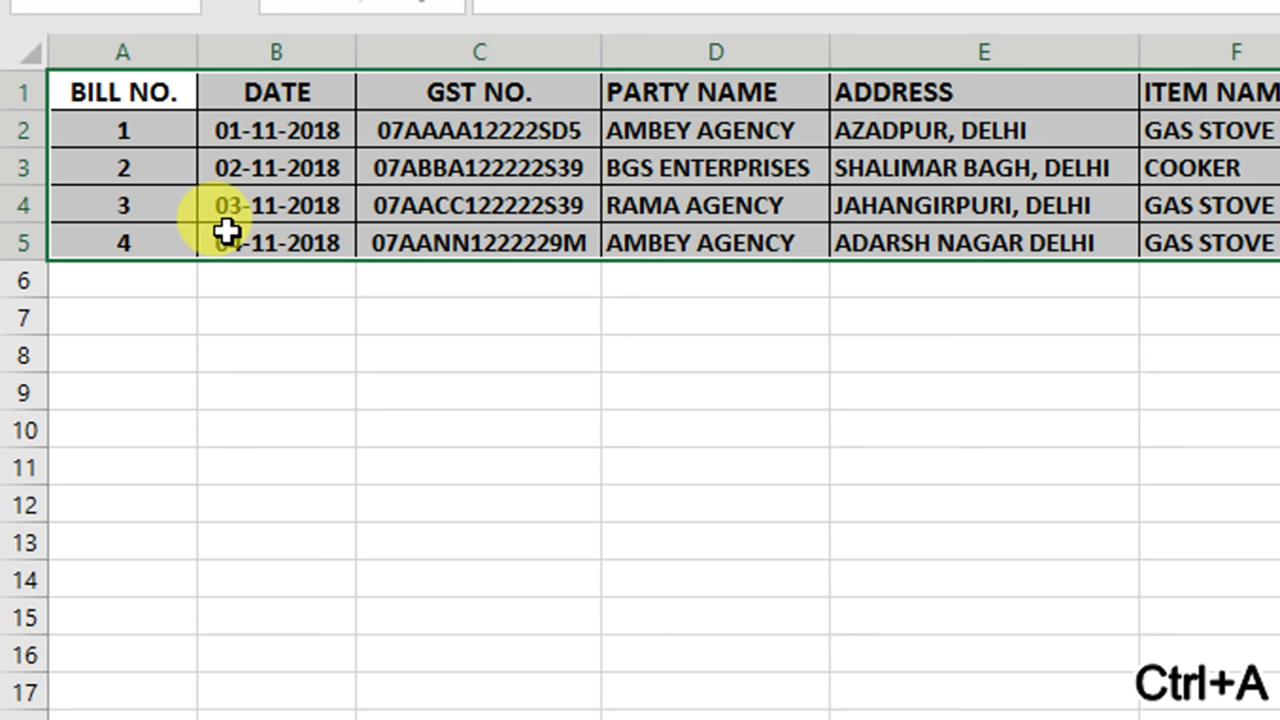
pyautogui.hotkey('ctrl', 't')
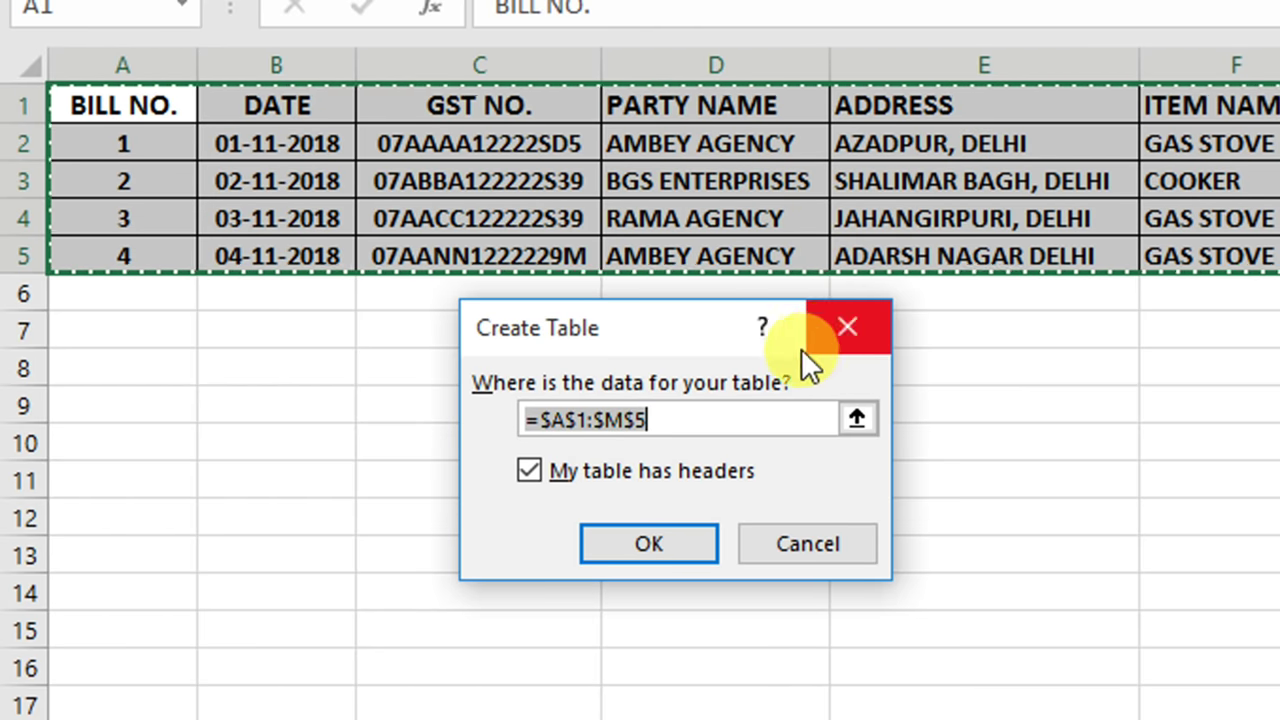
pyautogui.click(671, 542)
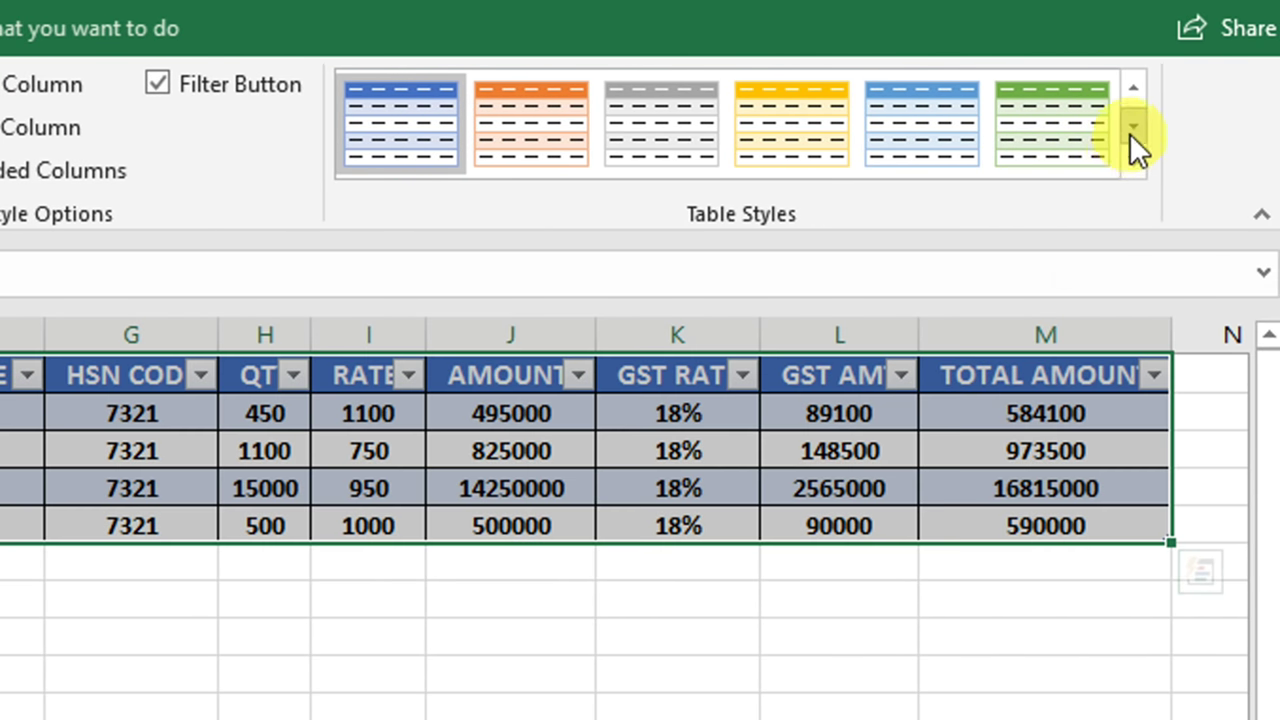
# Style the bill table as Blue Table Style Medium 9, then go back to Sheet1's invoice.
pyautogui.click(1155, 126)
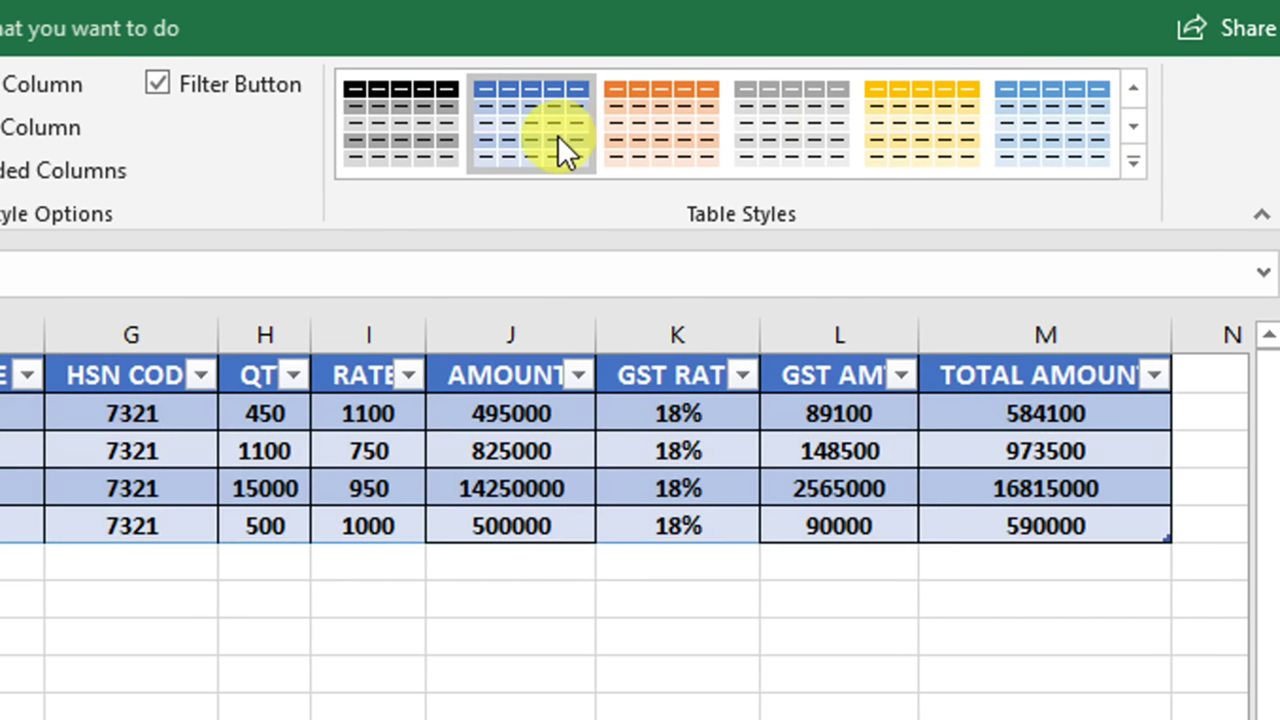
pyautogui.click(557, 135)
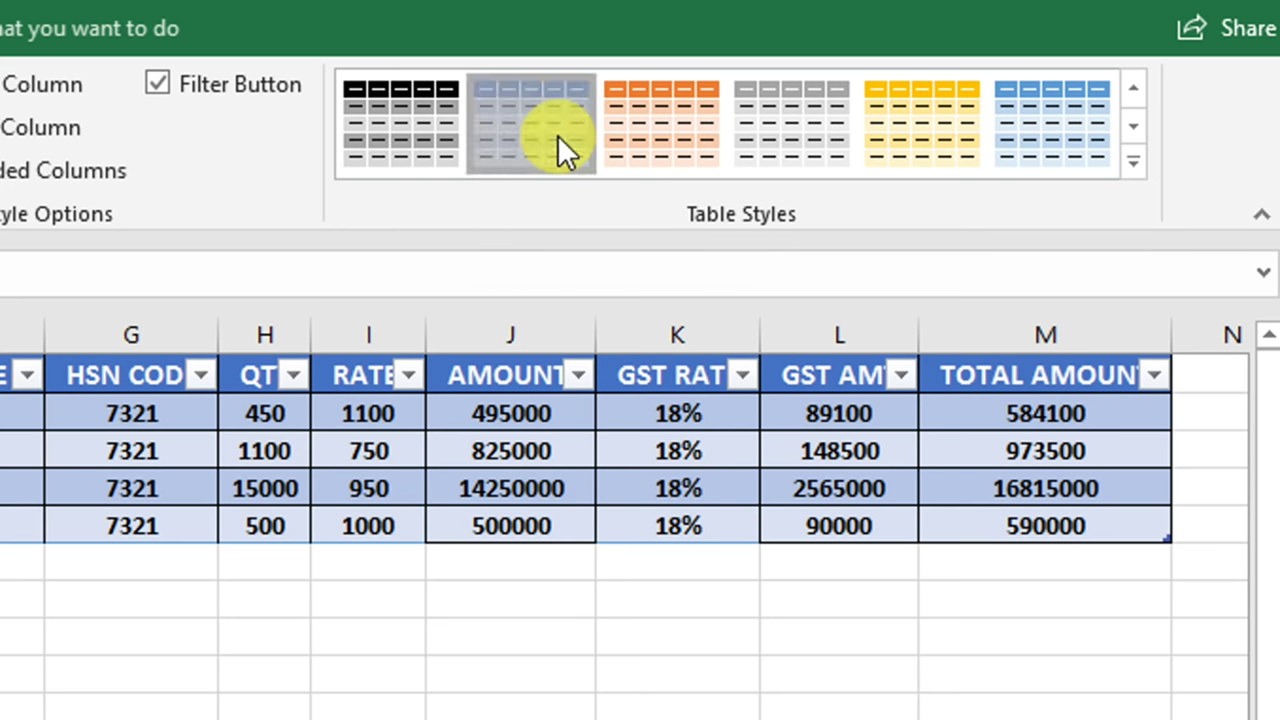
pyautogui.click(138, 412)
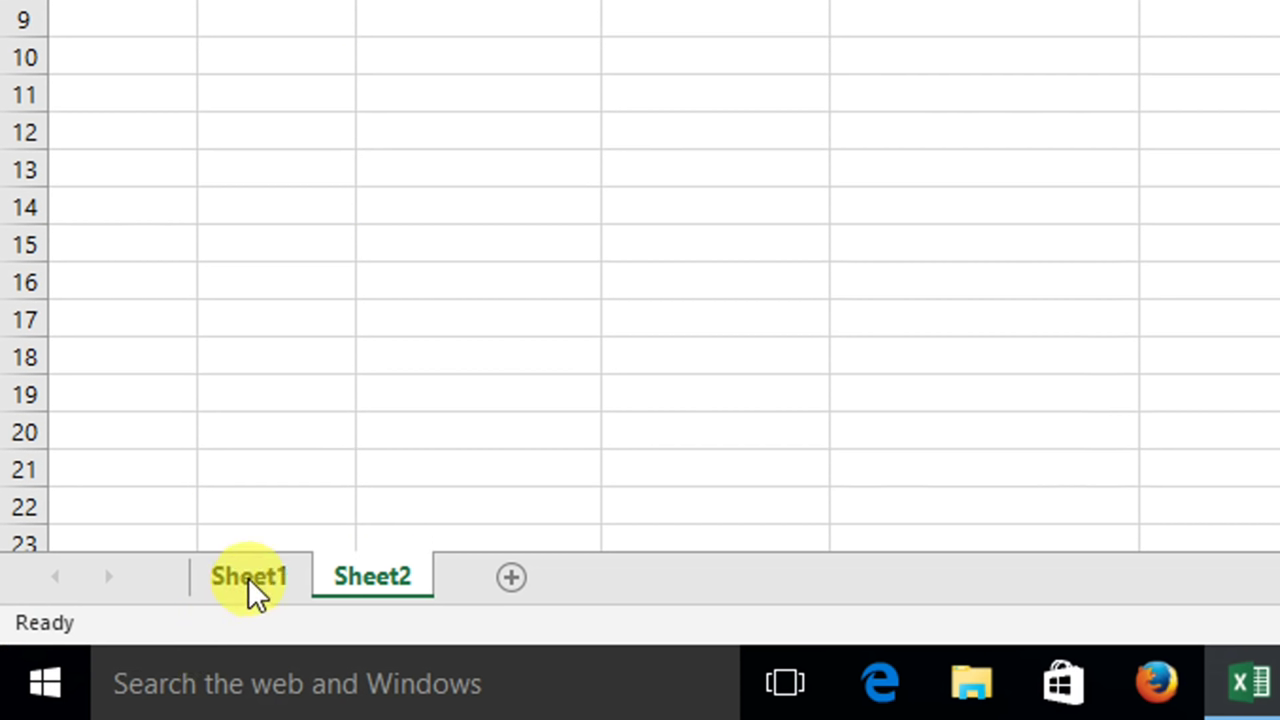
pyautogui.click(250, 592)
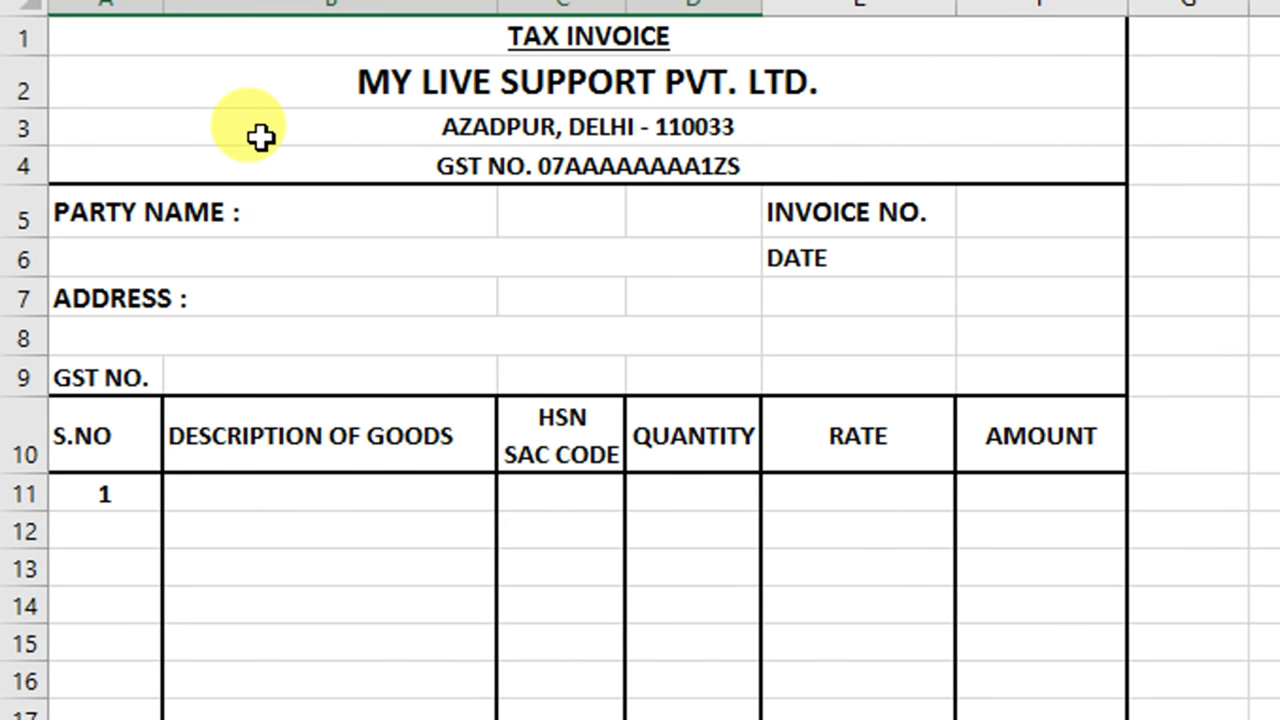
pyautogui.click(786, 208)
pyautogui.click(307, 252)
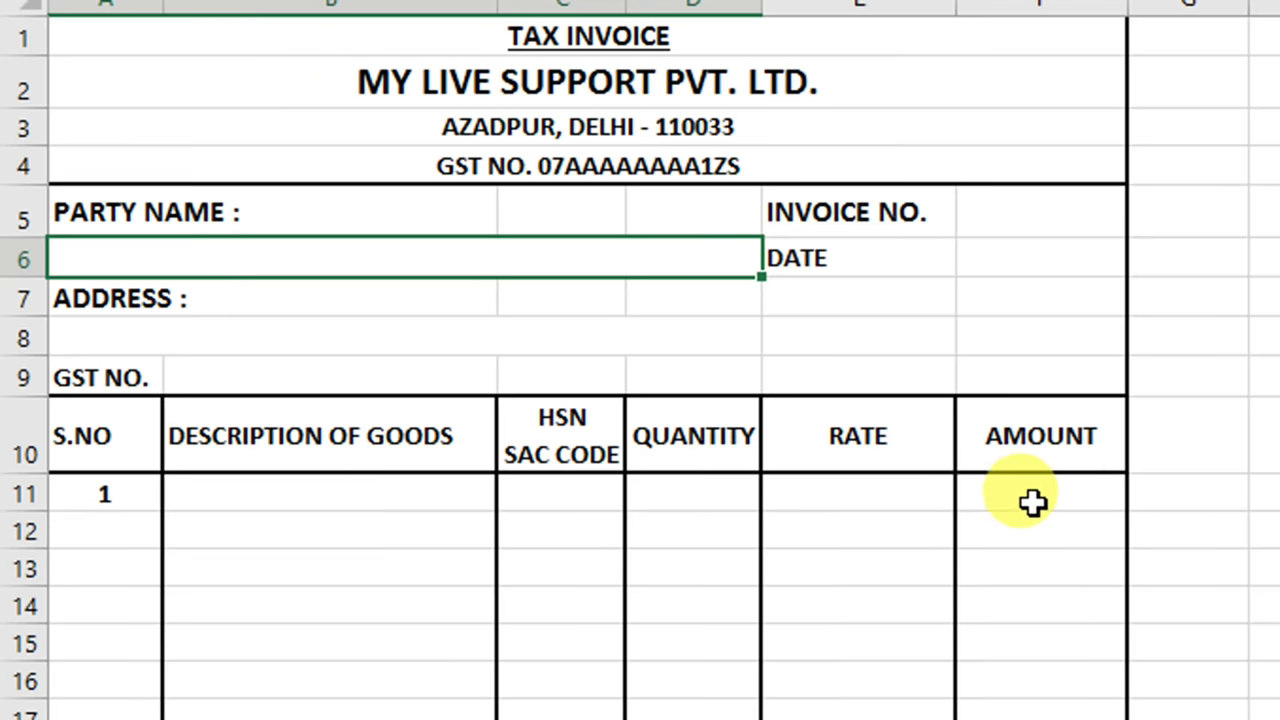
pyautogui.scroll(-2, 1025, 510)
pyautogui.scroll(-1, 1000, 480)
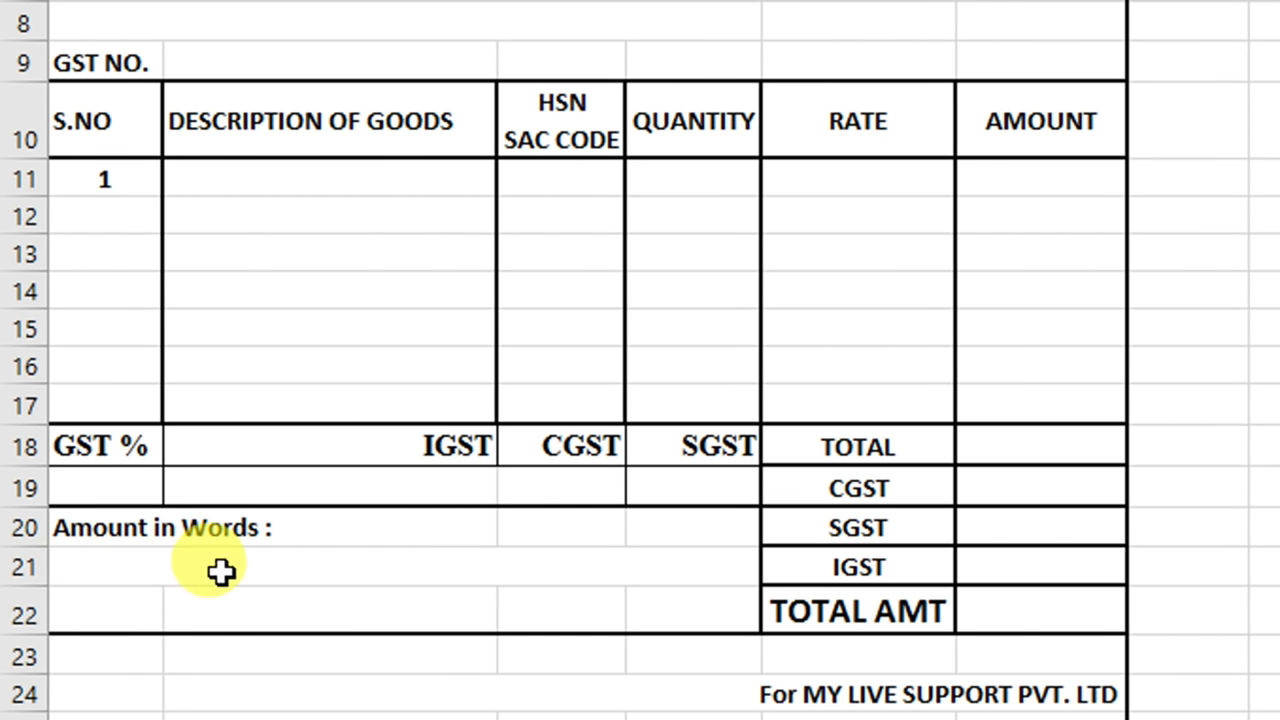
pyautogui.scroll(-1, 225, 573)
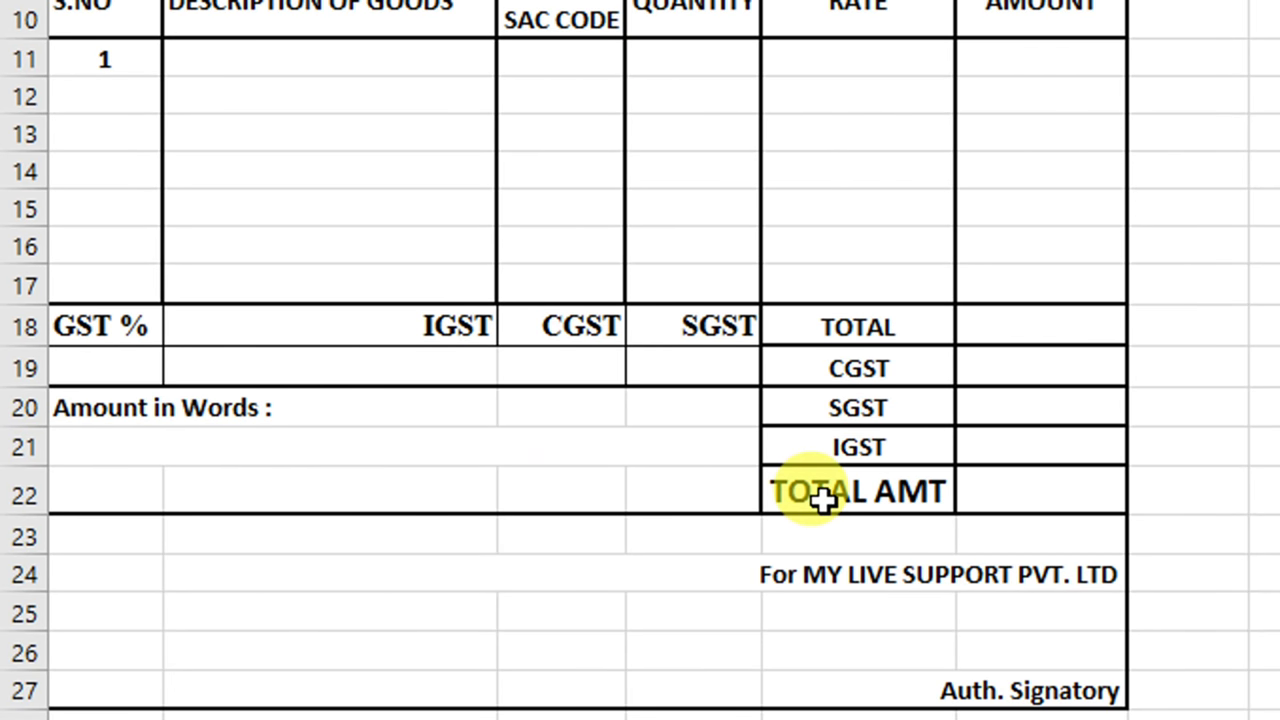
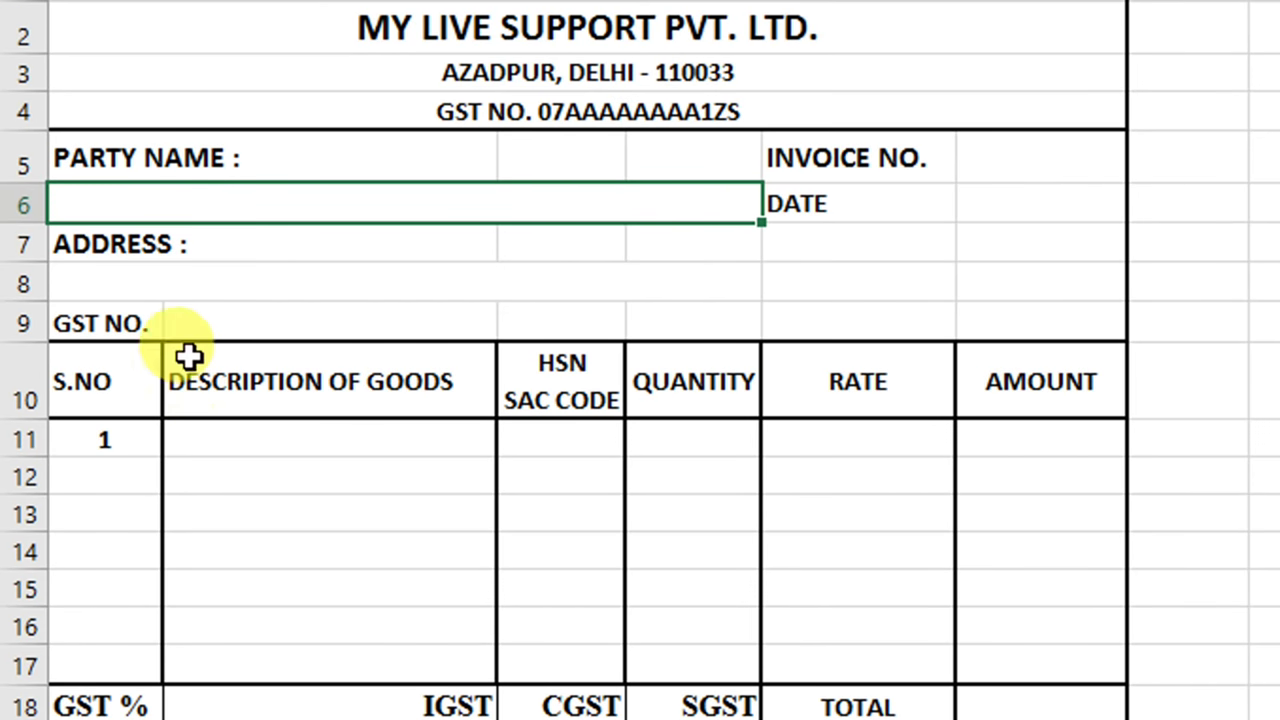
# Give invoice cell F5 a List data validation sourced from Sheet2!$A$2:$A$414.
pyautogui.scroll(1, 95, 107)
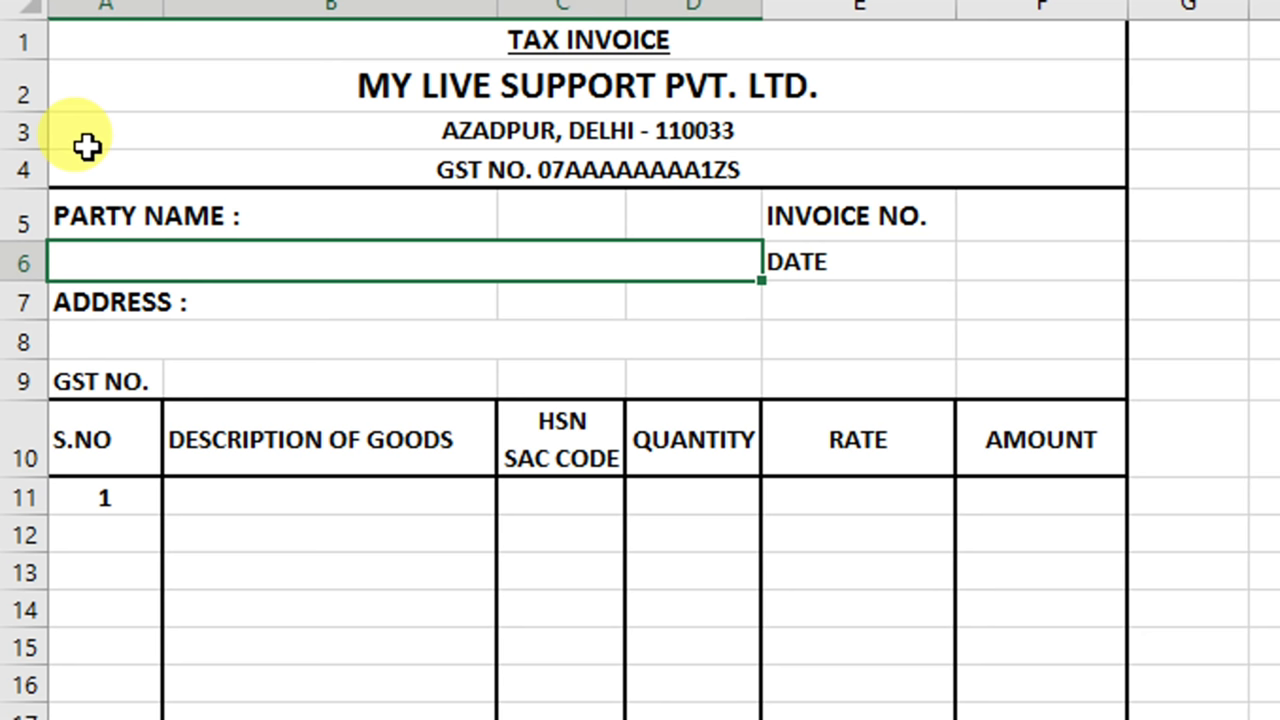
pyautogui.click(277, 348)
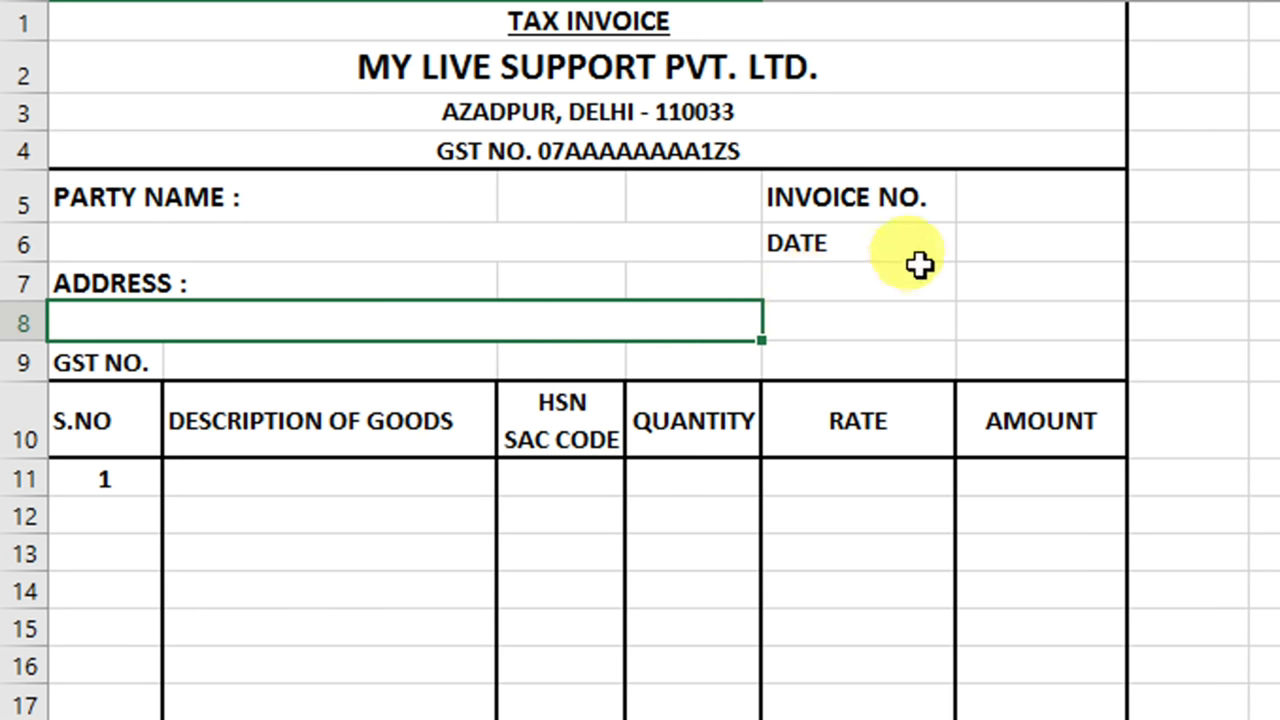
pyautogui.click(1000, 201)
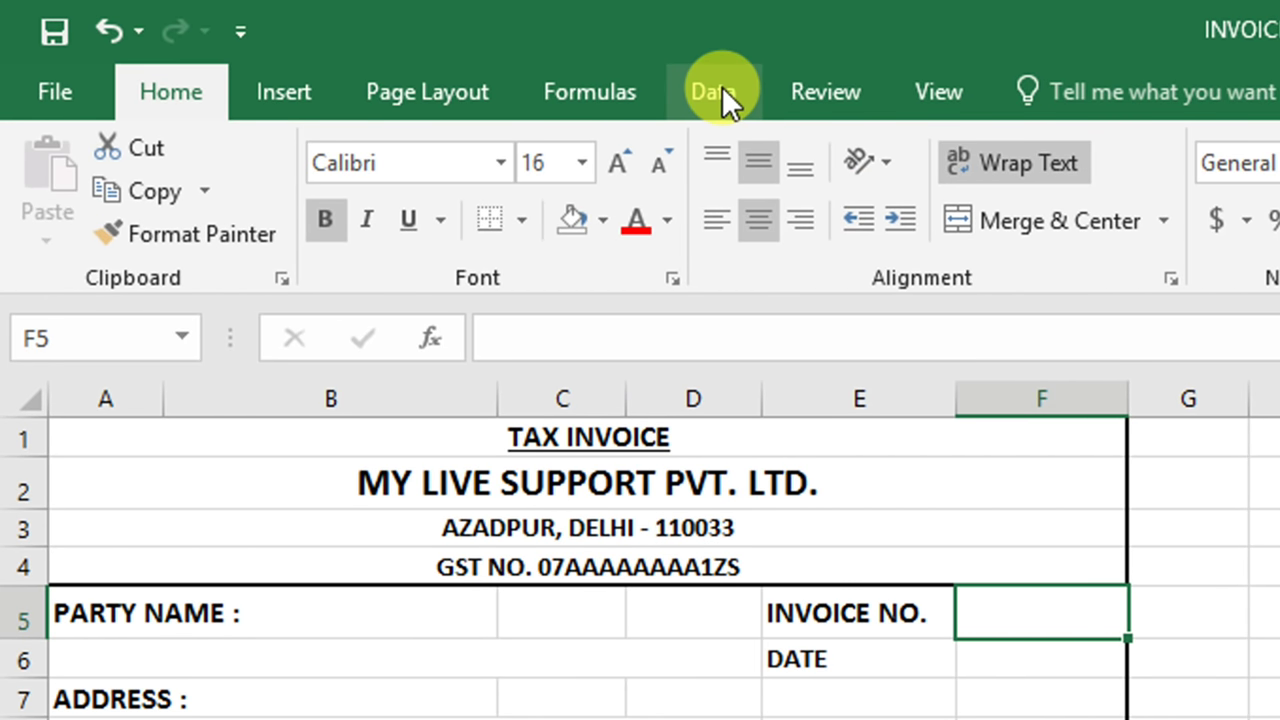
pyautogui.click(720, 86)
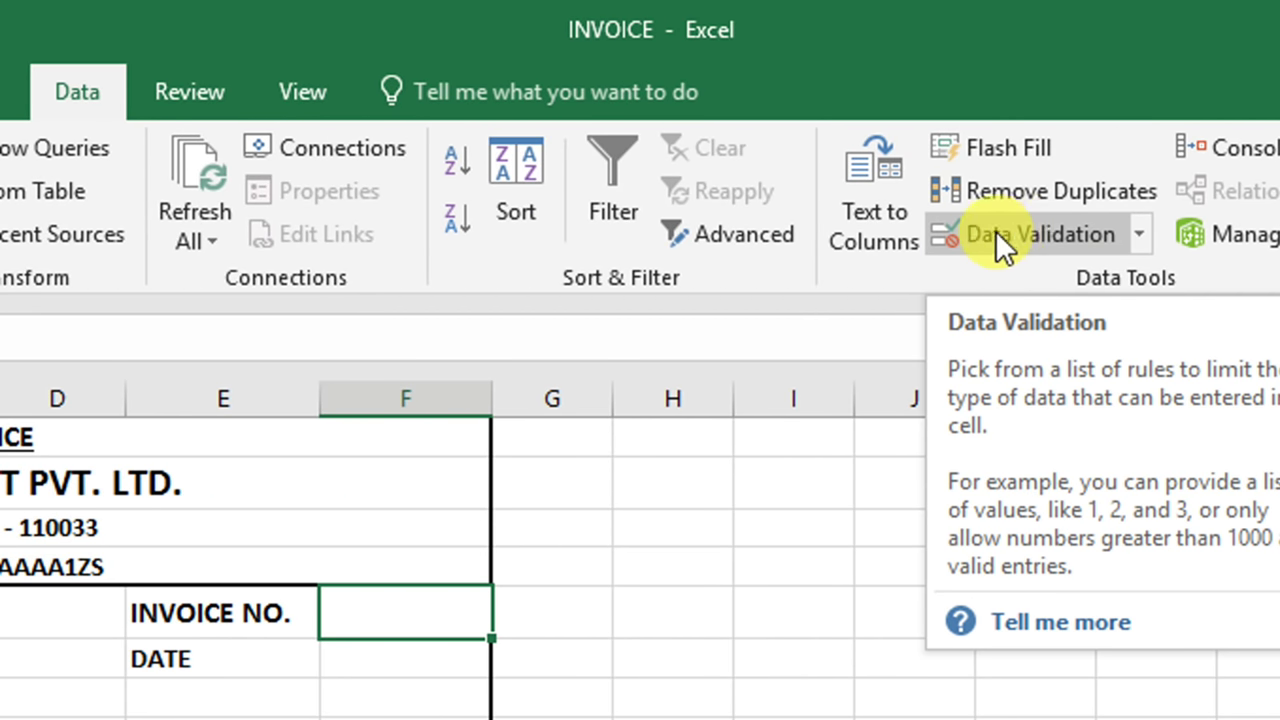
pyautogui.click(995, 235)
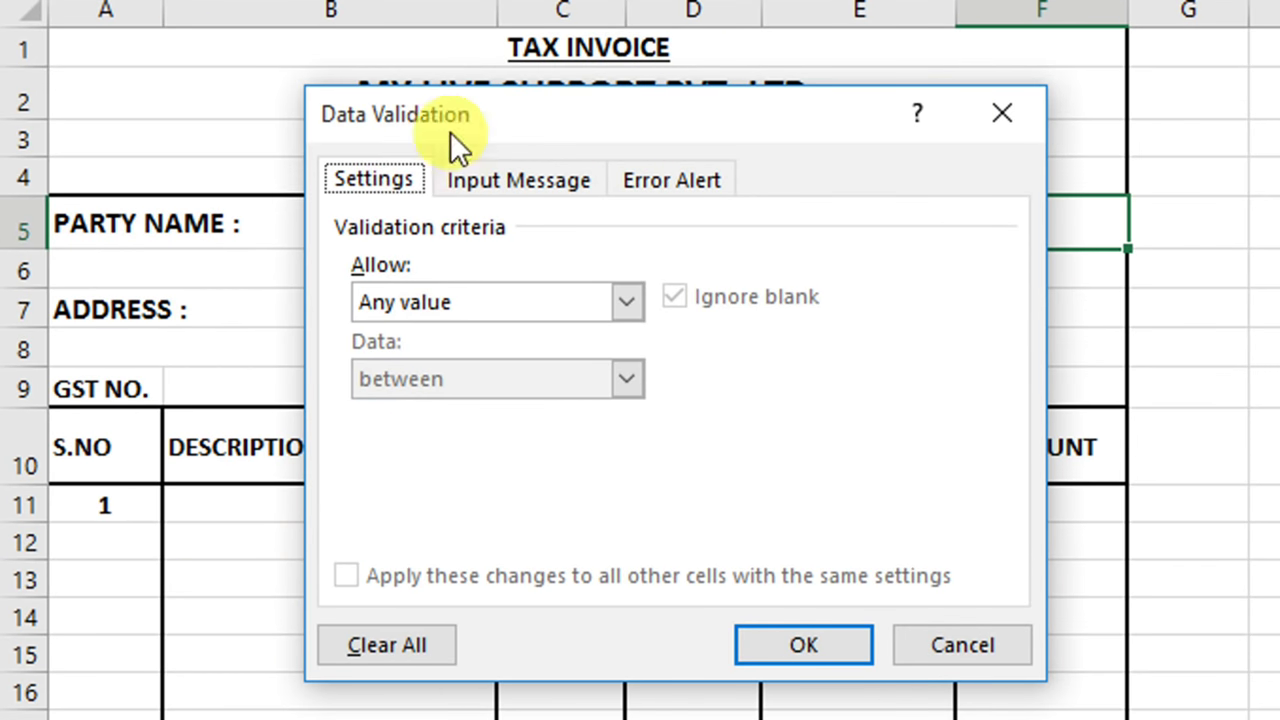
pyautogui.click(467, 302)
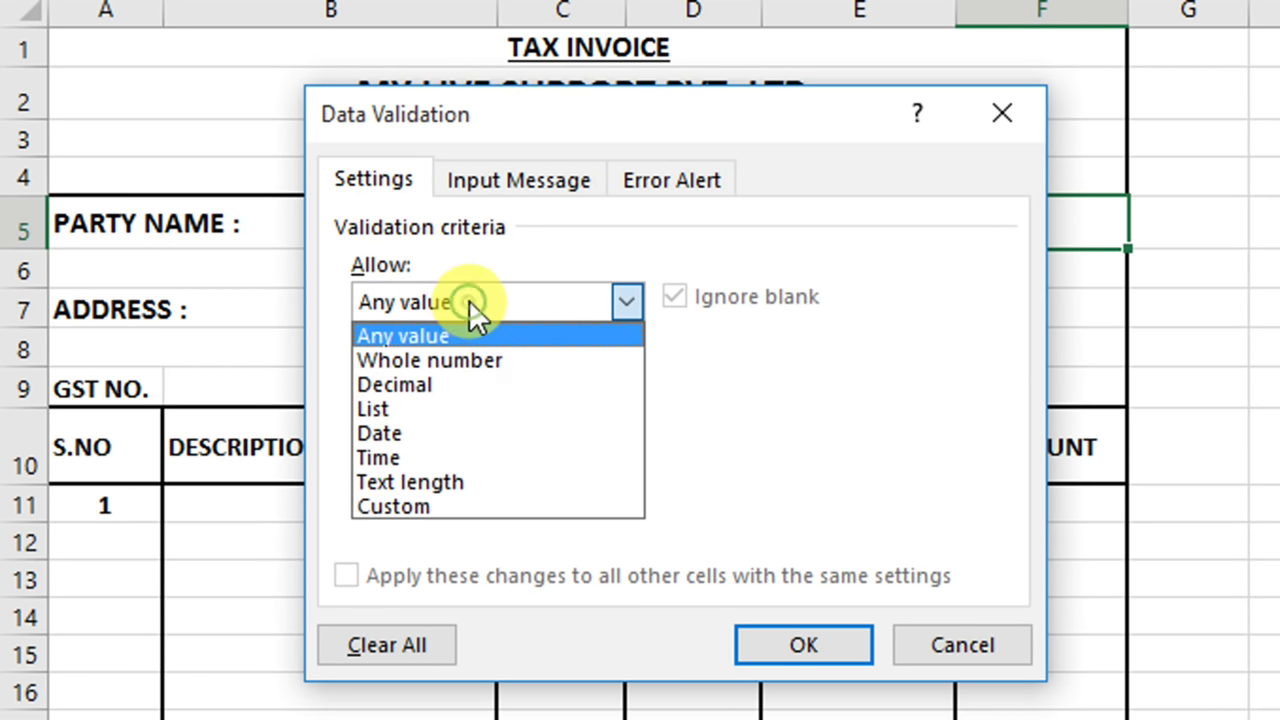
pyautogui.click(442, 408)
pyautogui.click(427, 453)
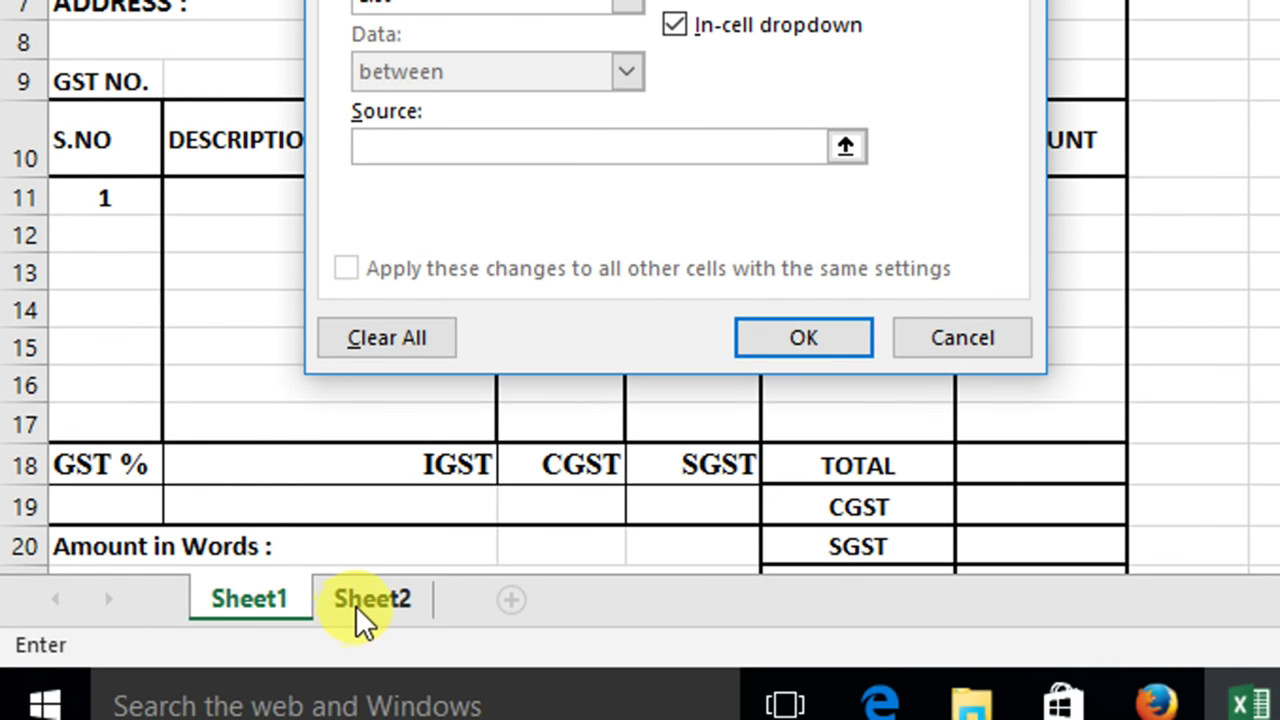
pyautogui.click(362, 666)
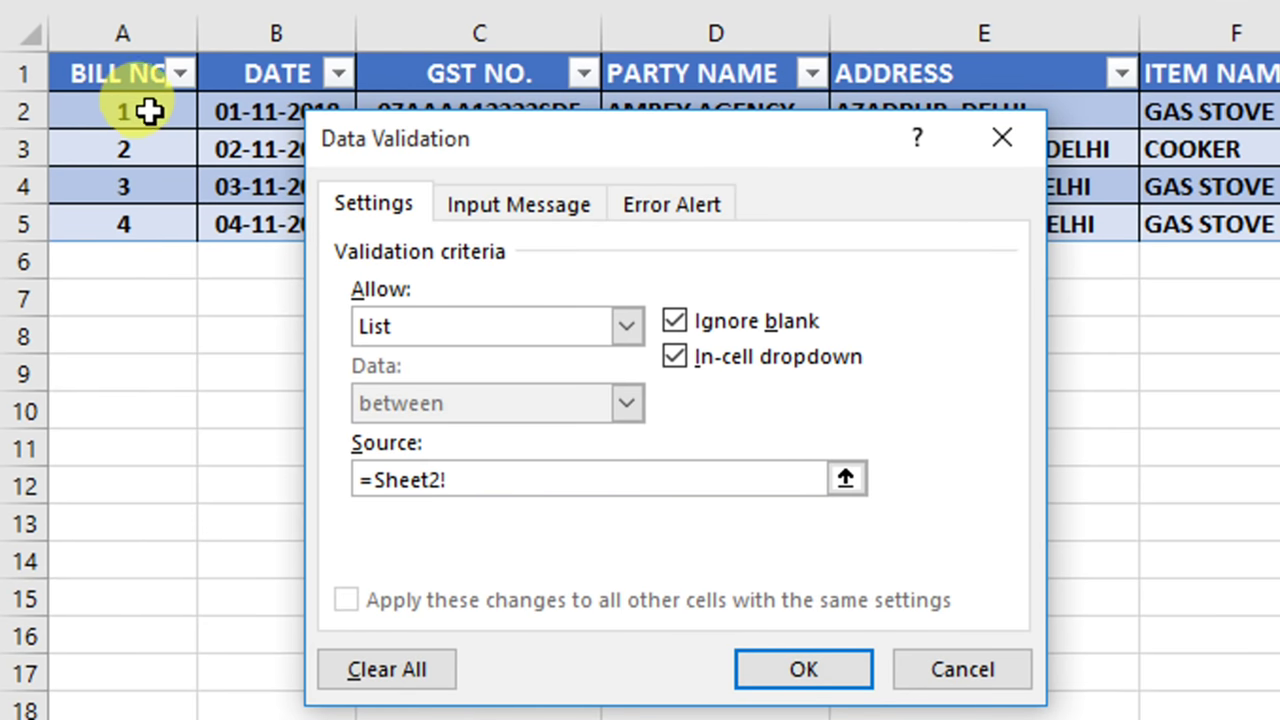
pyautogui.moveTo(145, 110); pyautogui.dragTo(138, 230)
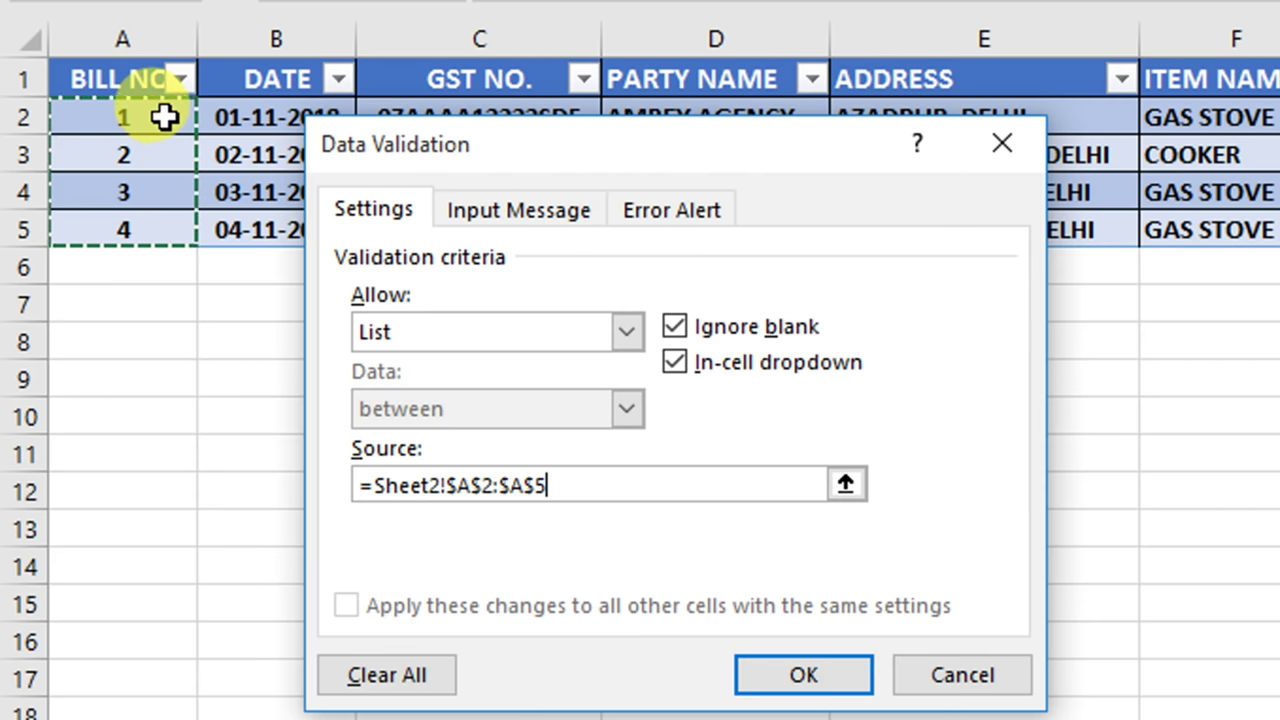
pyautogui.moveTo(166, 117)
pyautogui.mouseDown()
pyautogui.moveTo(74, 640)
pyautogui.moveTo(33, 688)
pyautogui.mouseUp()
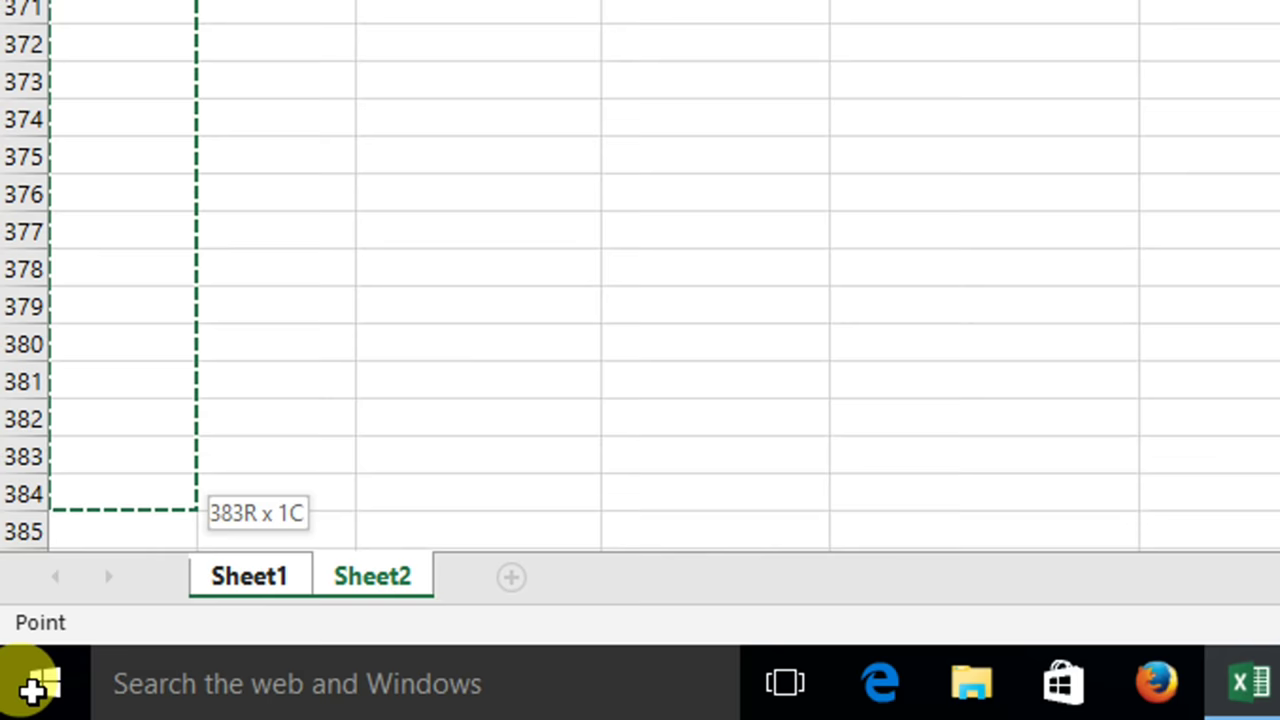
pyautogui.moveTo(33, 688); pyautogui.dragTo(118, 577)
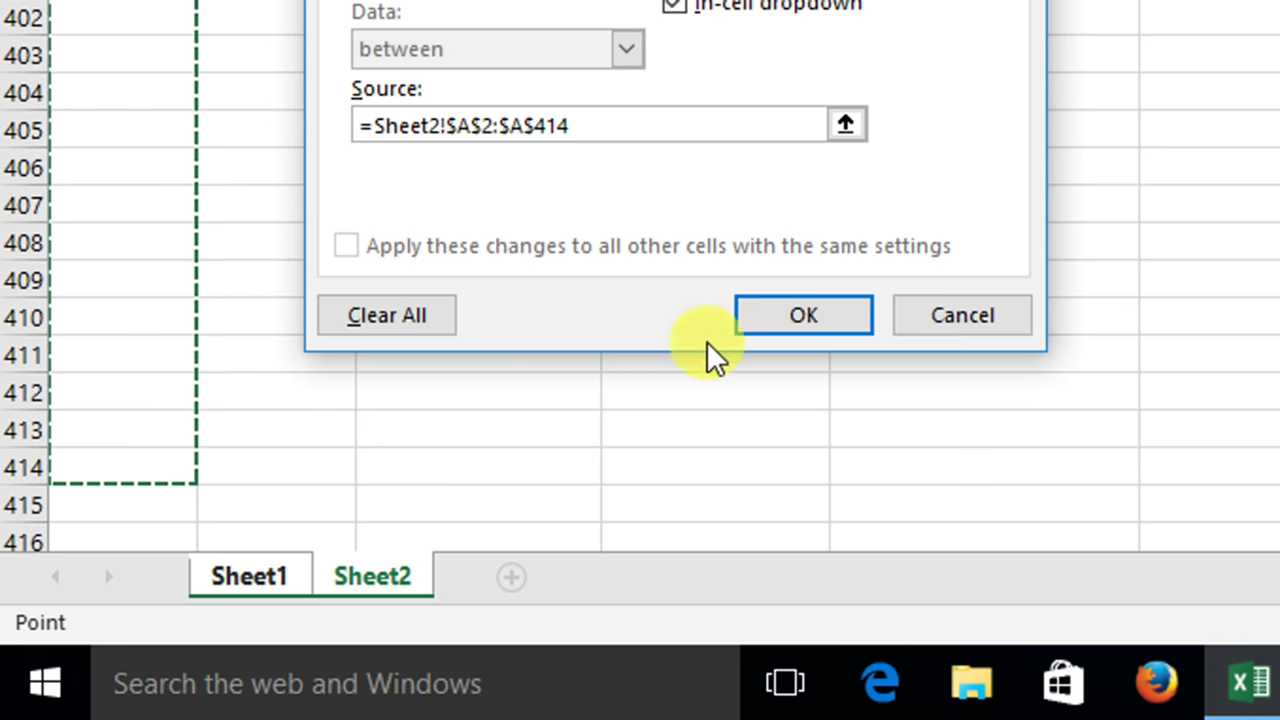
pyautogui.click(790, 322)
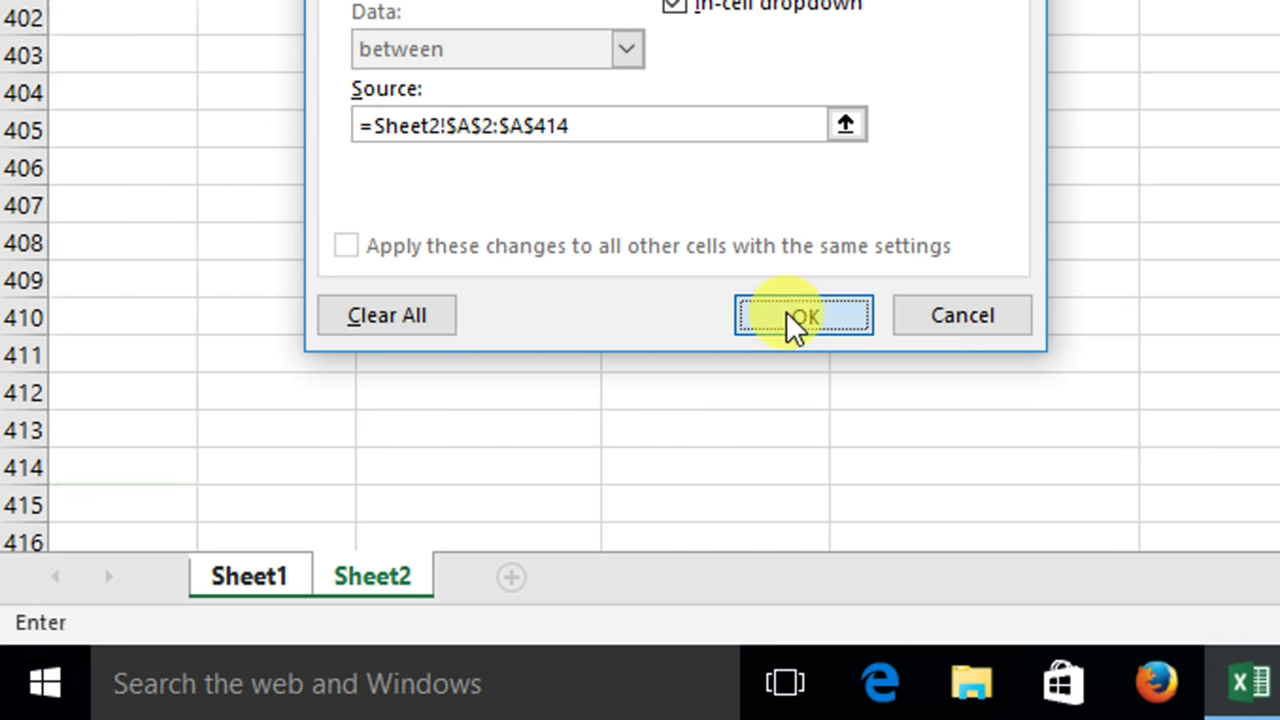
pyautogui.scroll(2, 909, 77)
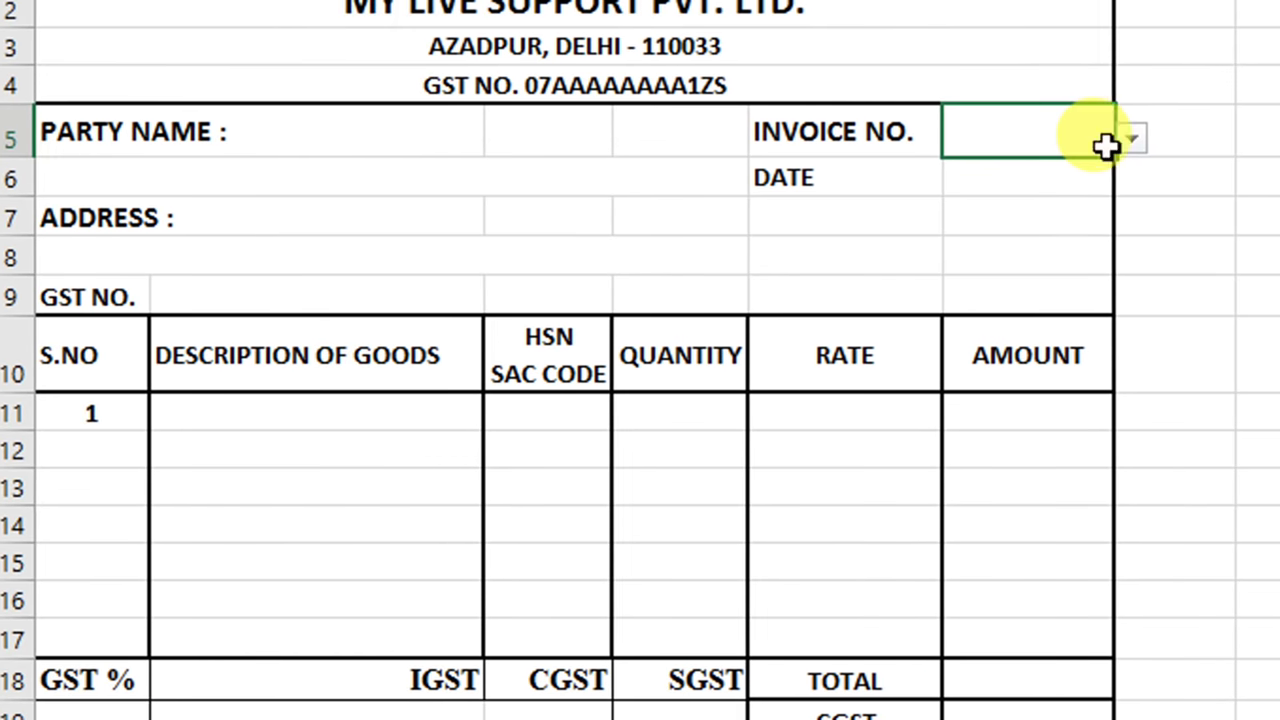
# Pick invoice number 1 from F5's new dropdown list.
pyautogui.click(1097, 136)
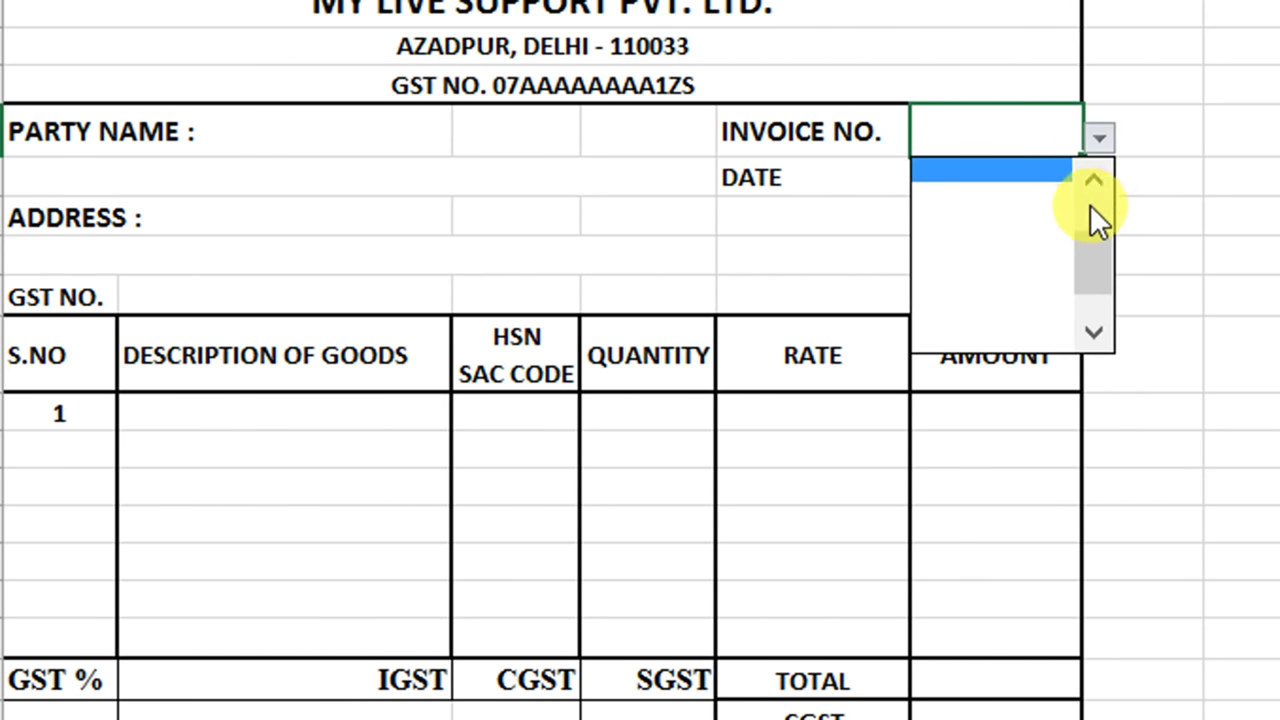
pyautogui.moveTo(1083, 245); pyautogui.dragTo(1092, 189)
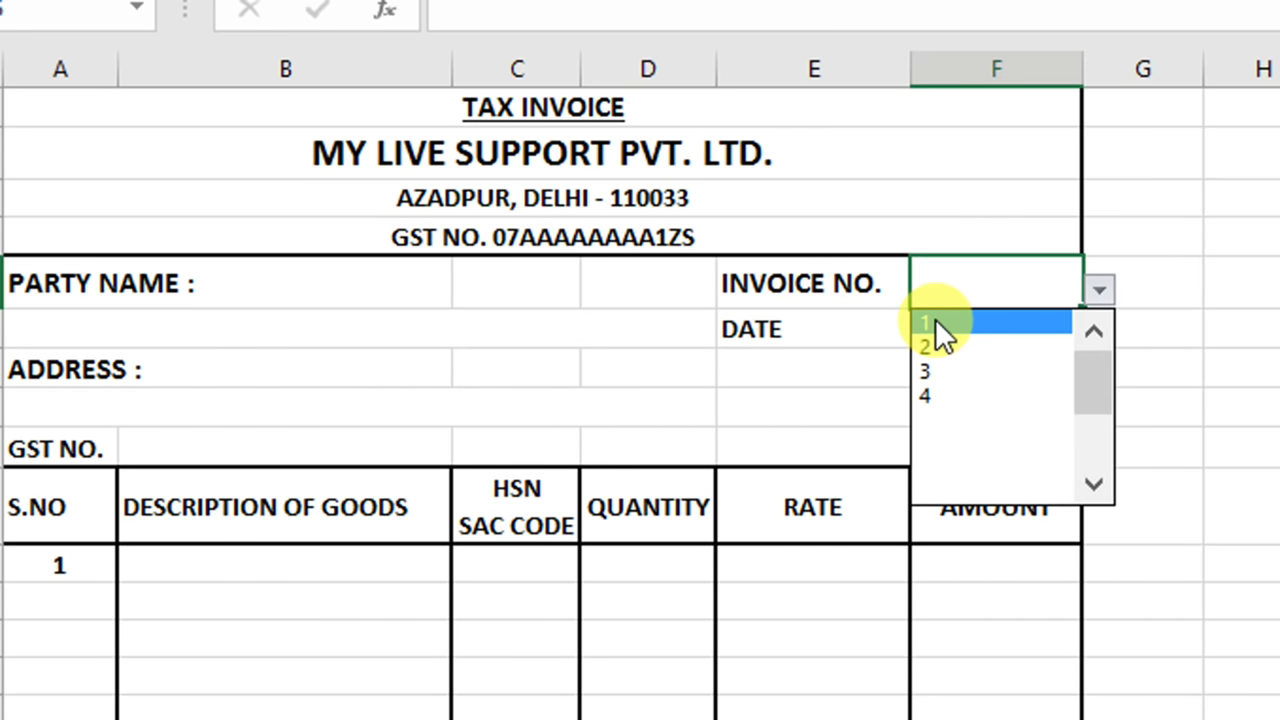
pyautogui.click(937, 321)
pyautogui.click(935, 332)
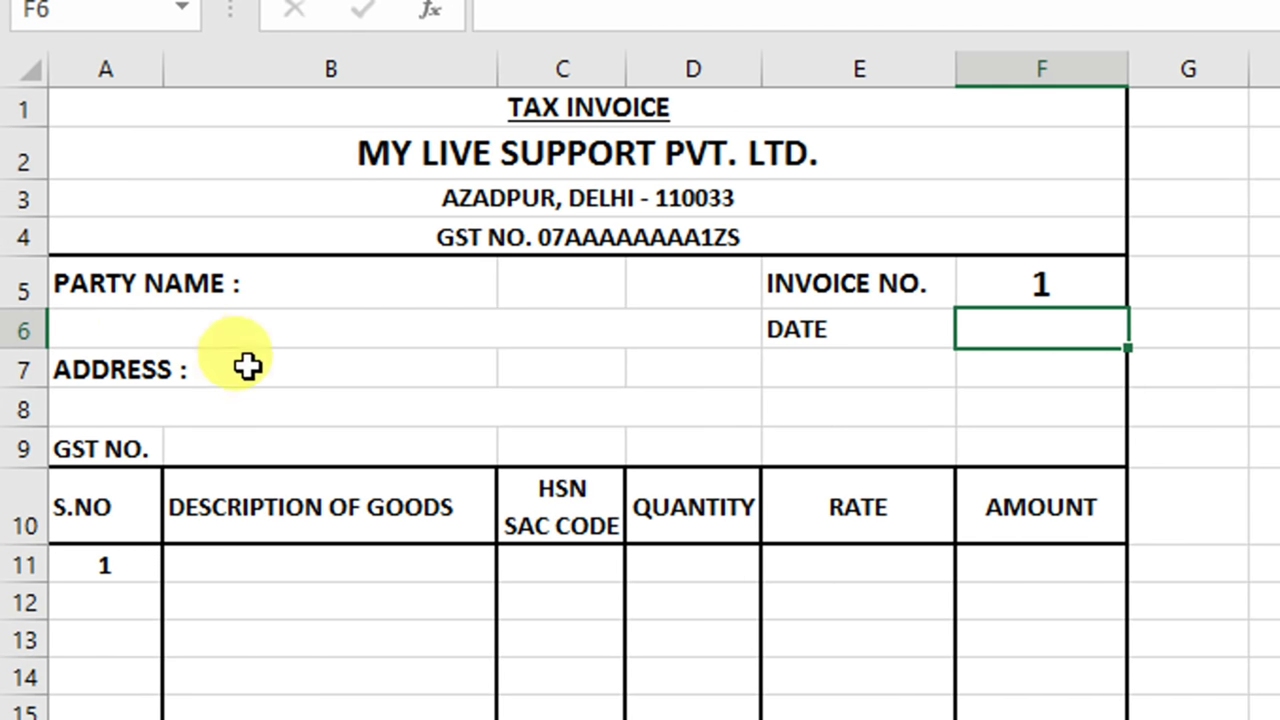
pyautogui.click(263, 340)
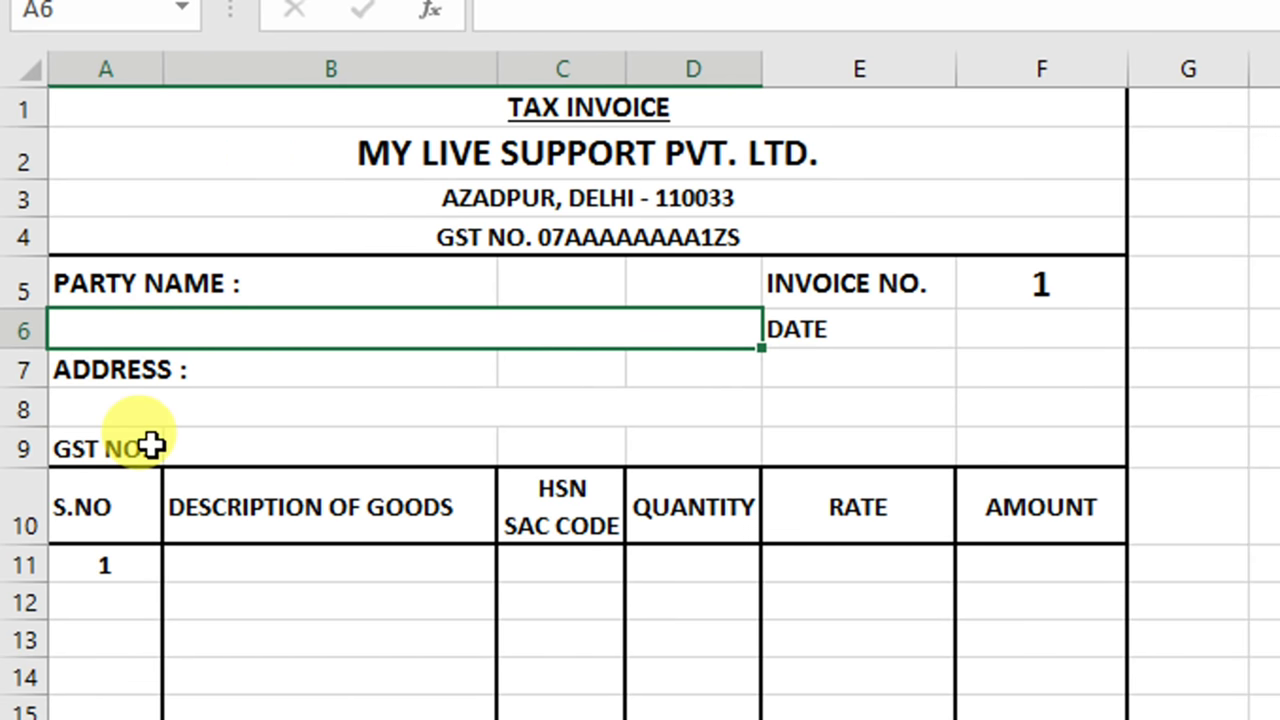
# Enter =VLOOKUP(F5,Sheet2!A1:M5,4,0) in A6 so the party name shows AMBEY AGENCY.
pyautogui.write('=VL')
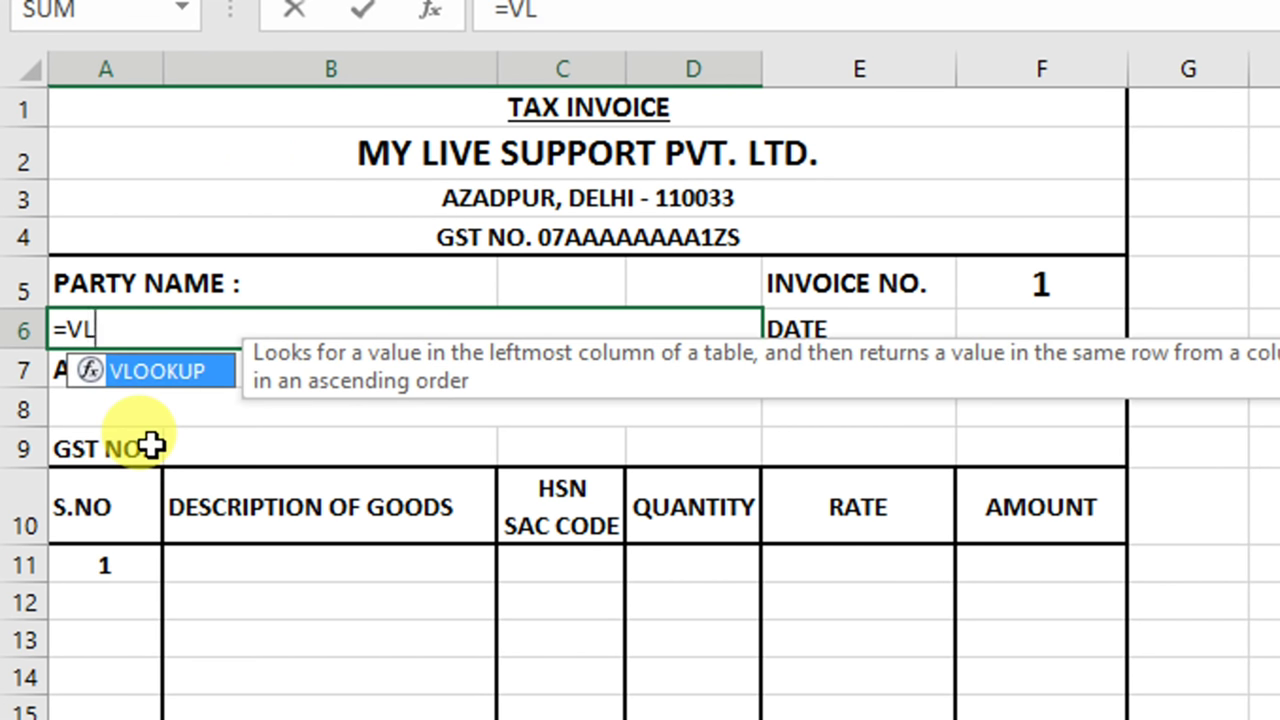
pyautogui.press('Tab')
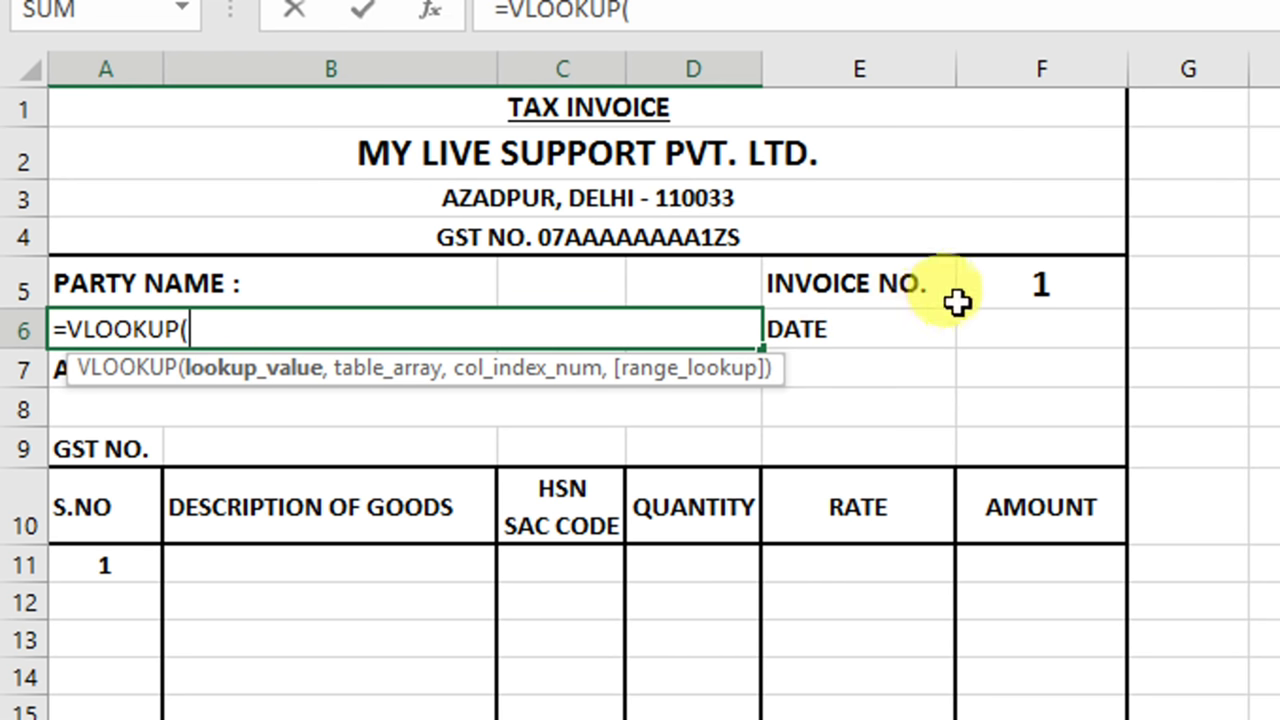
pyautogui.click(984, 287)
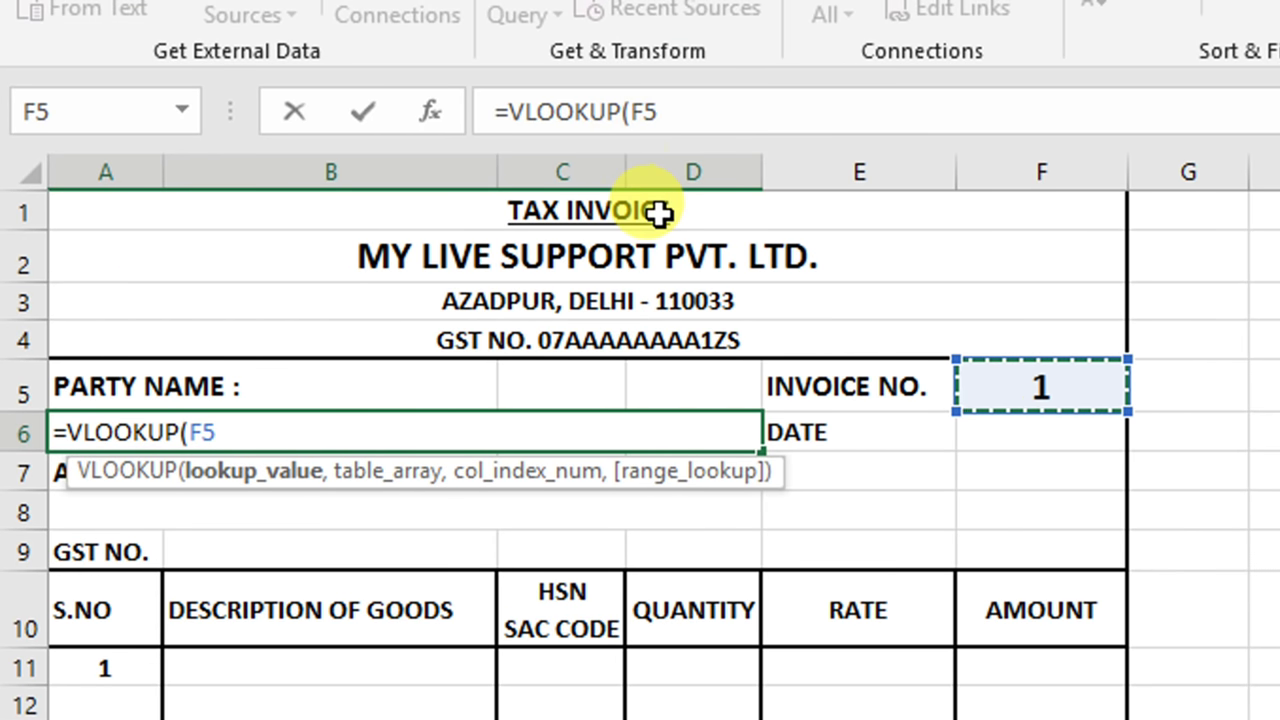
pyautogui.write(',')
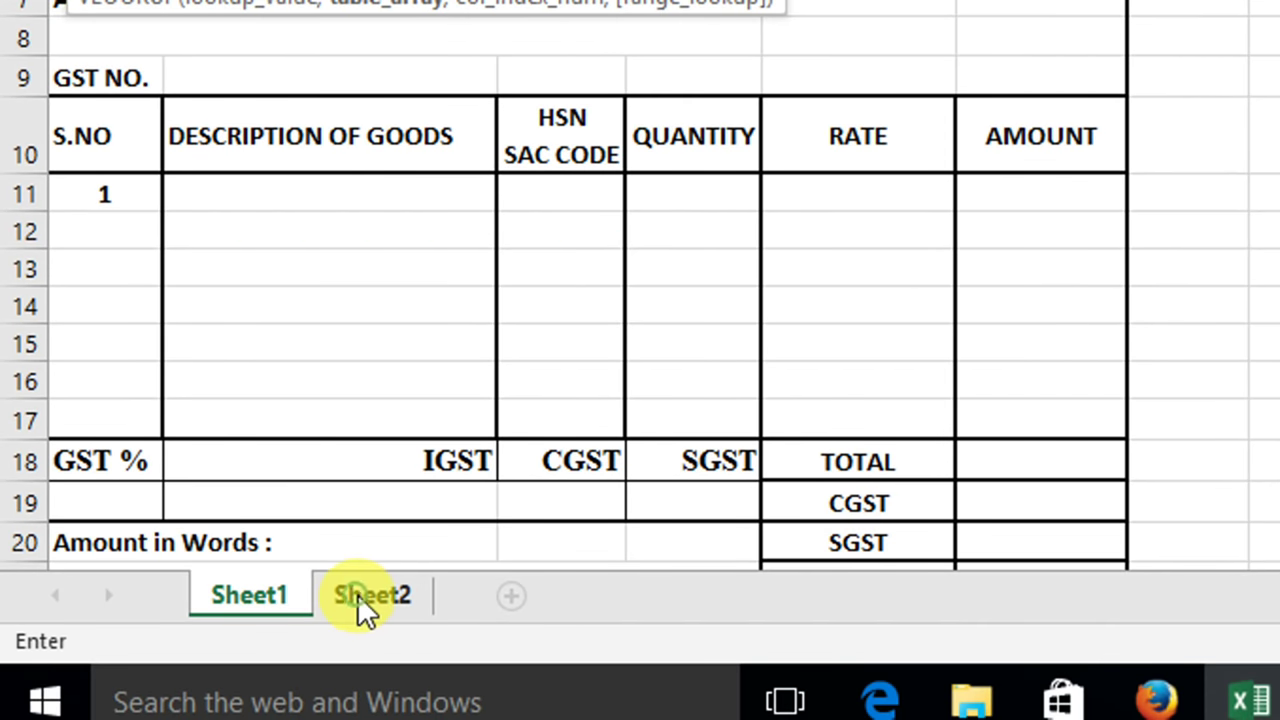
pyautogui.click(357, 594)
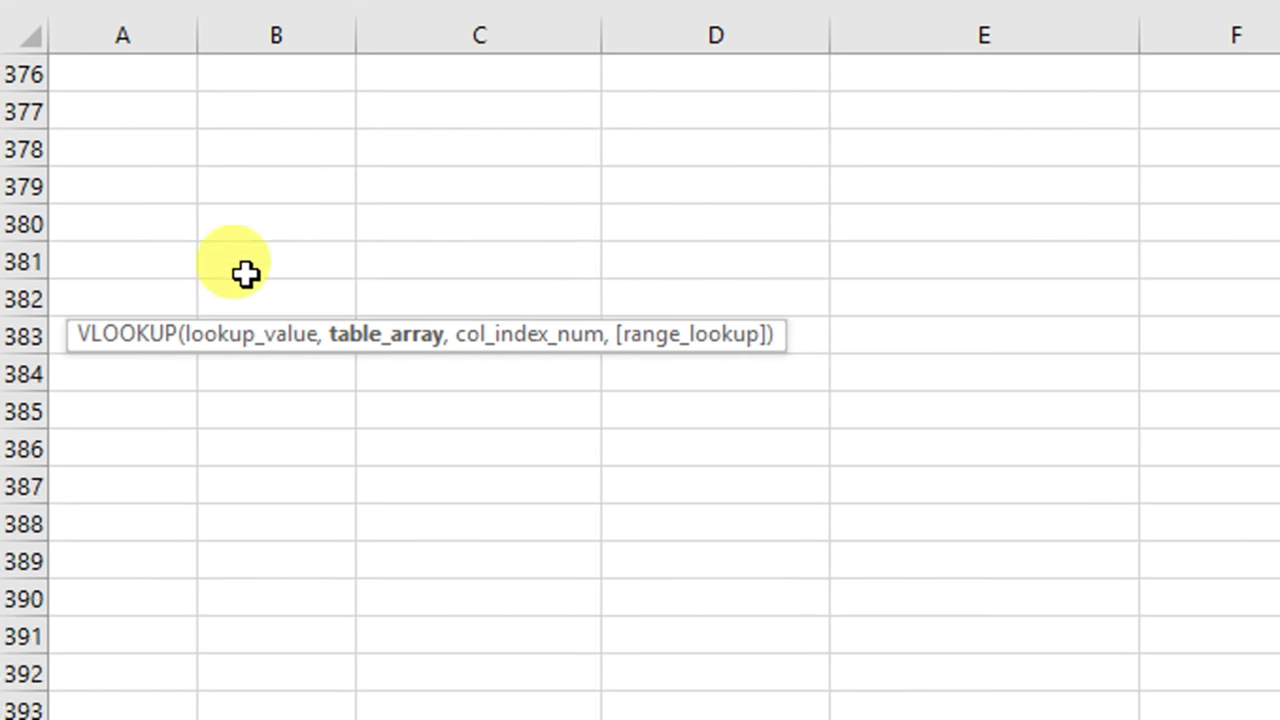
pyautogui.moveTo(1262, 578); pyautogui.dragTo(1257, 84)
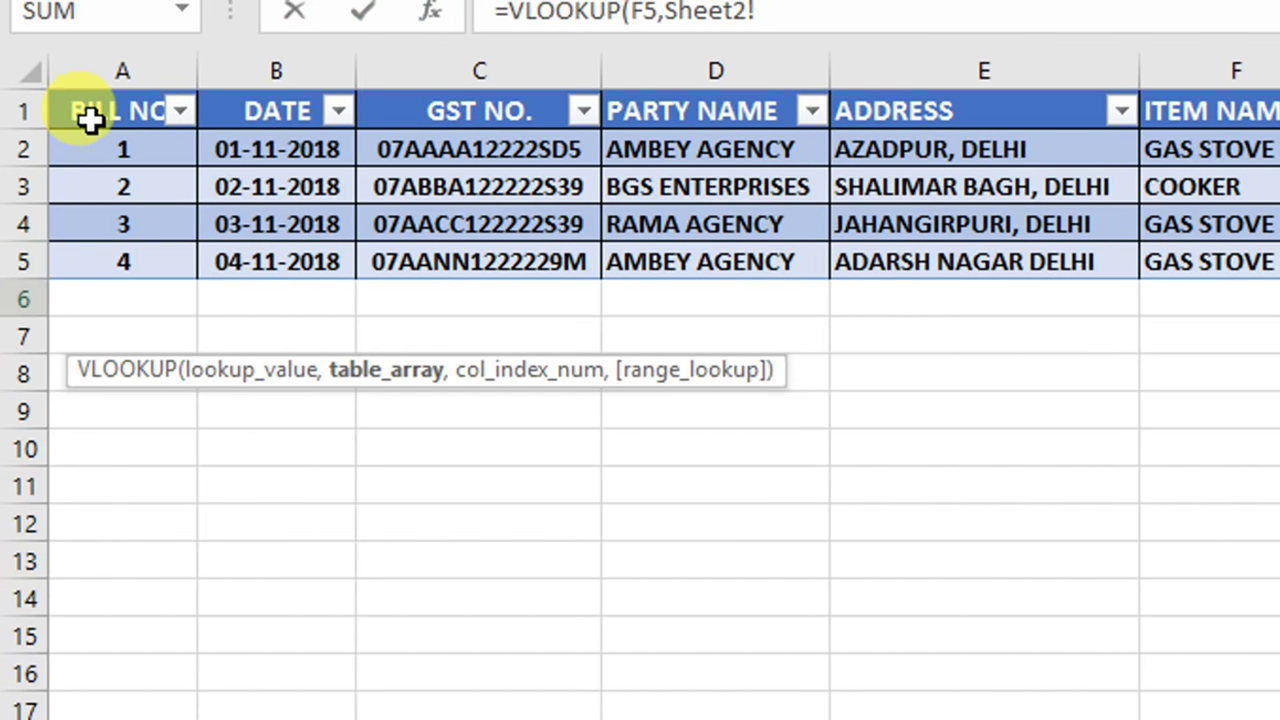
pyautogui.moveTo(95, 112)
pyautogui.mouseDown()
pyautogui.moveTo(573, 208)
pyautogui.moveTo(1089, 246)
pyautogui.mouseUp()
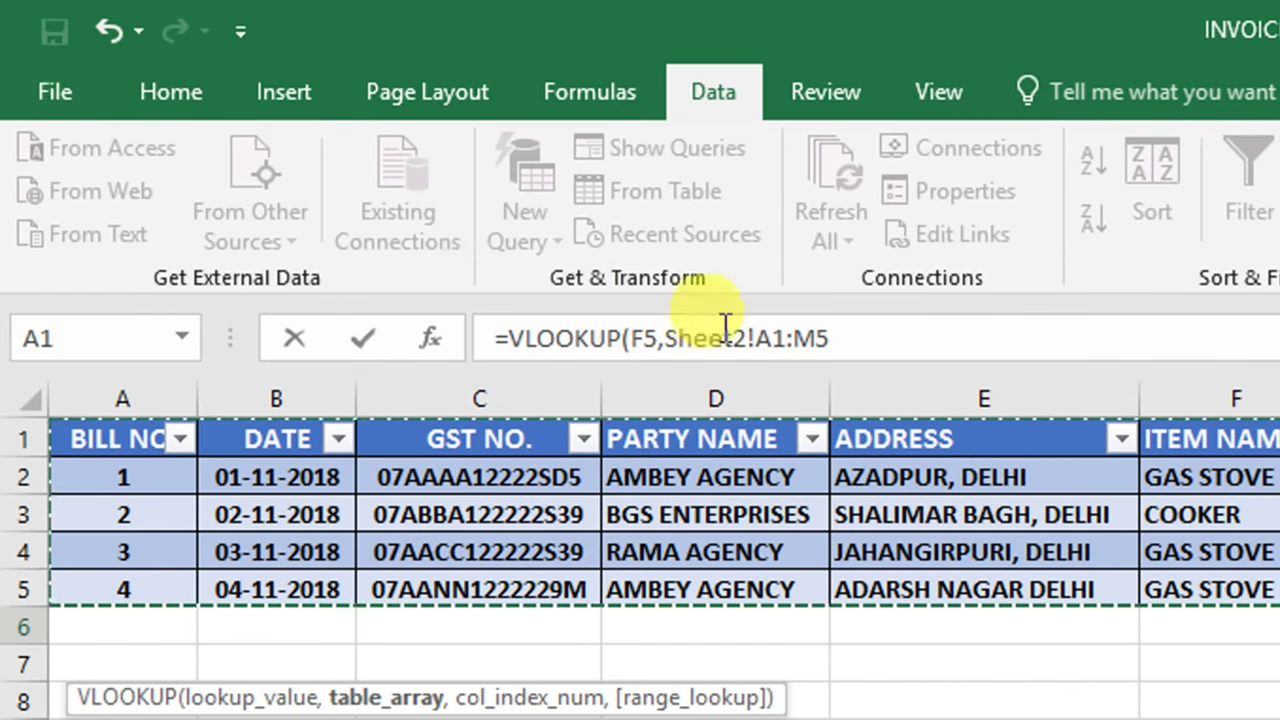
pyautogui.click(933, 332)
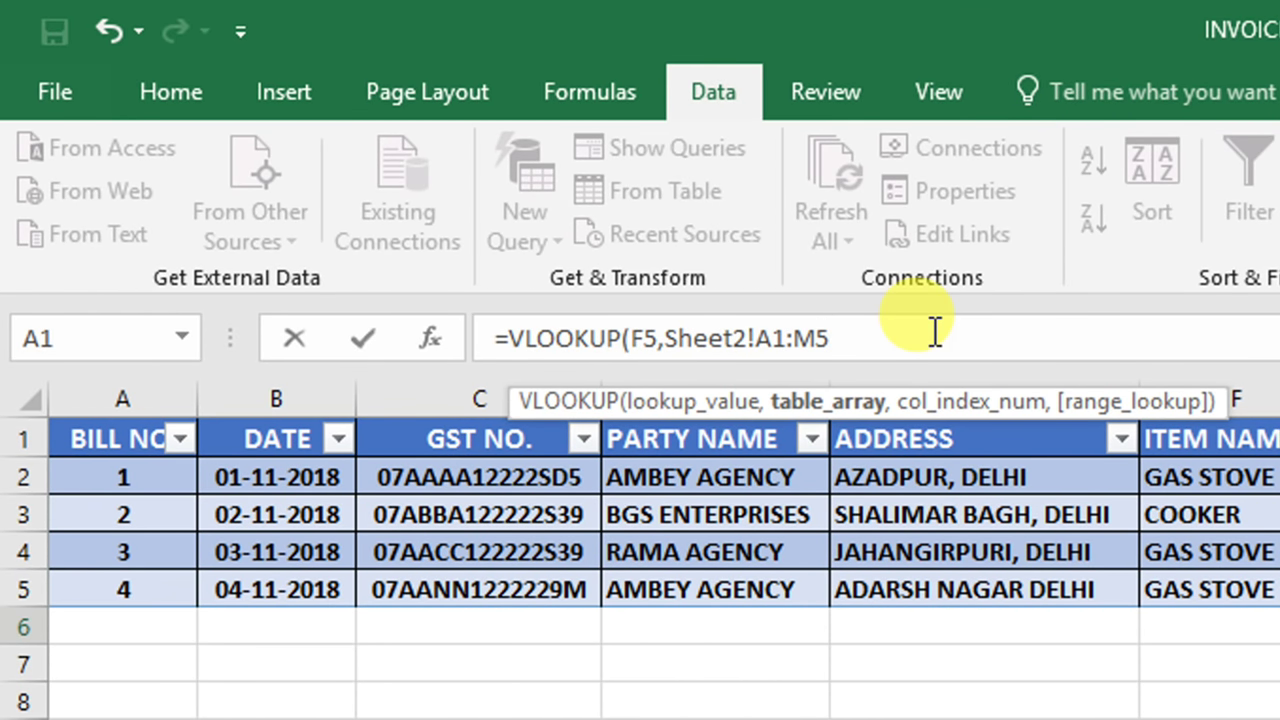
pyautogui.write(',')
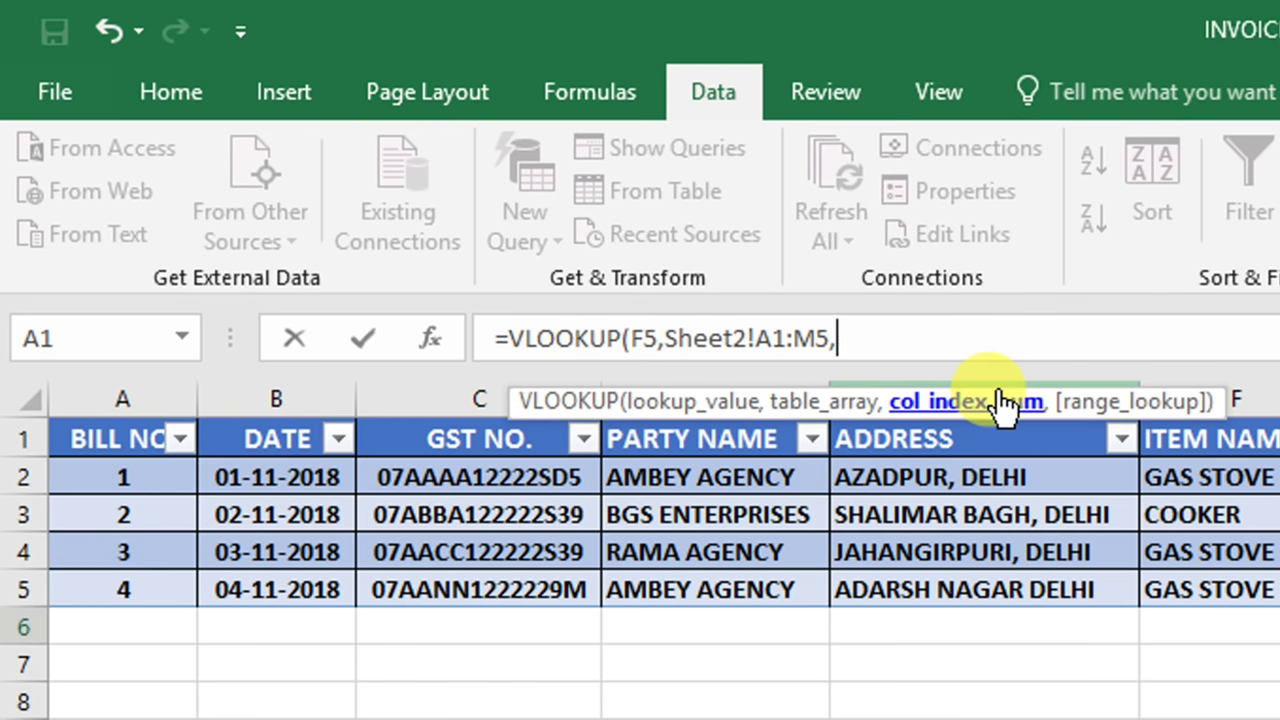
pyautogui.write('4,0')
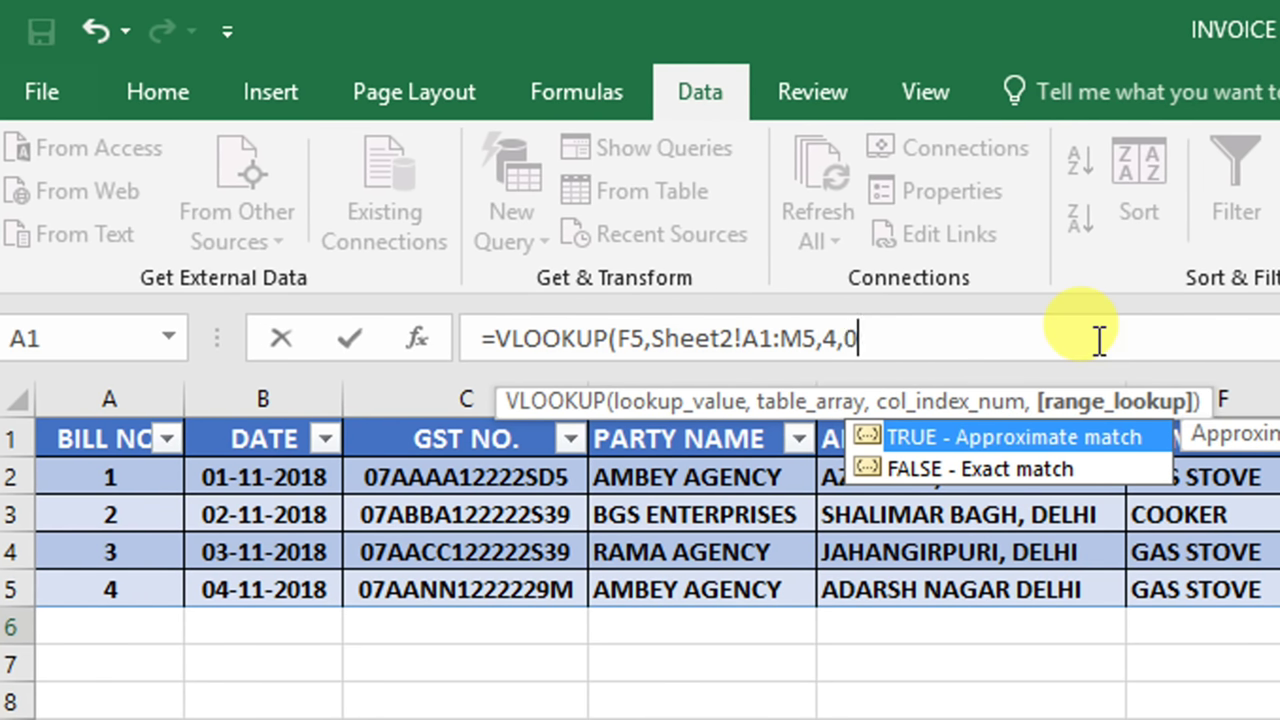
pyautogui.write(')')
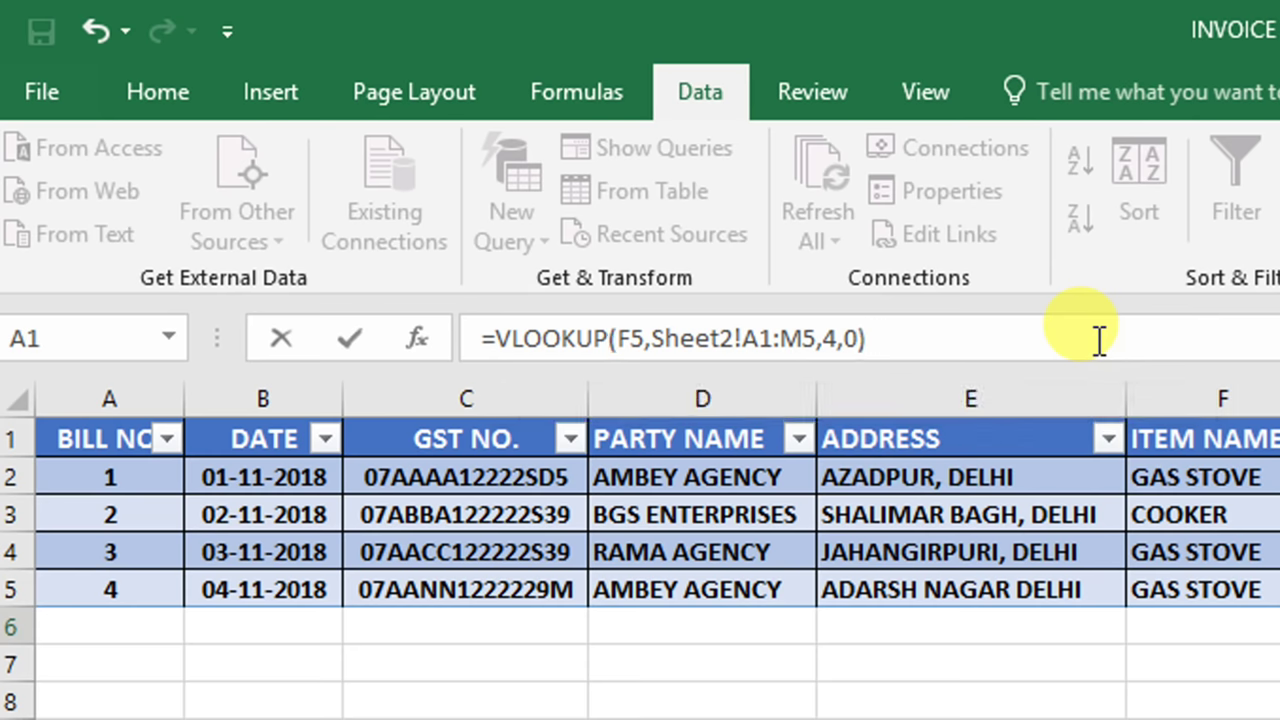
pyautogui.press('Return')
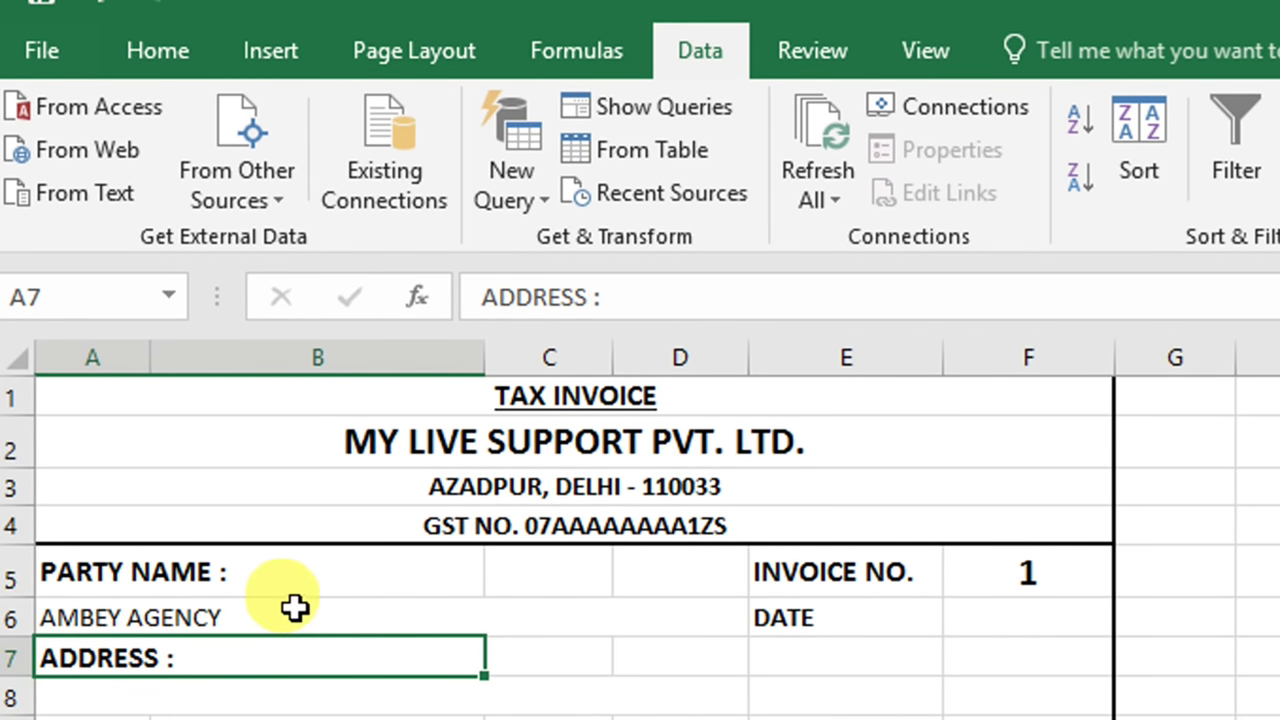
pyautogui.click(283, 608)
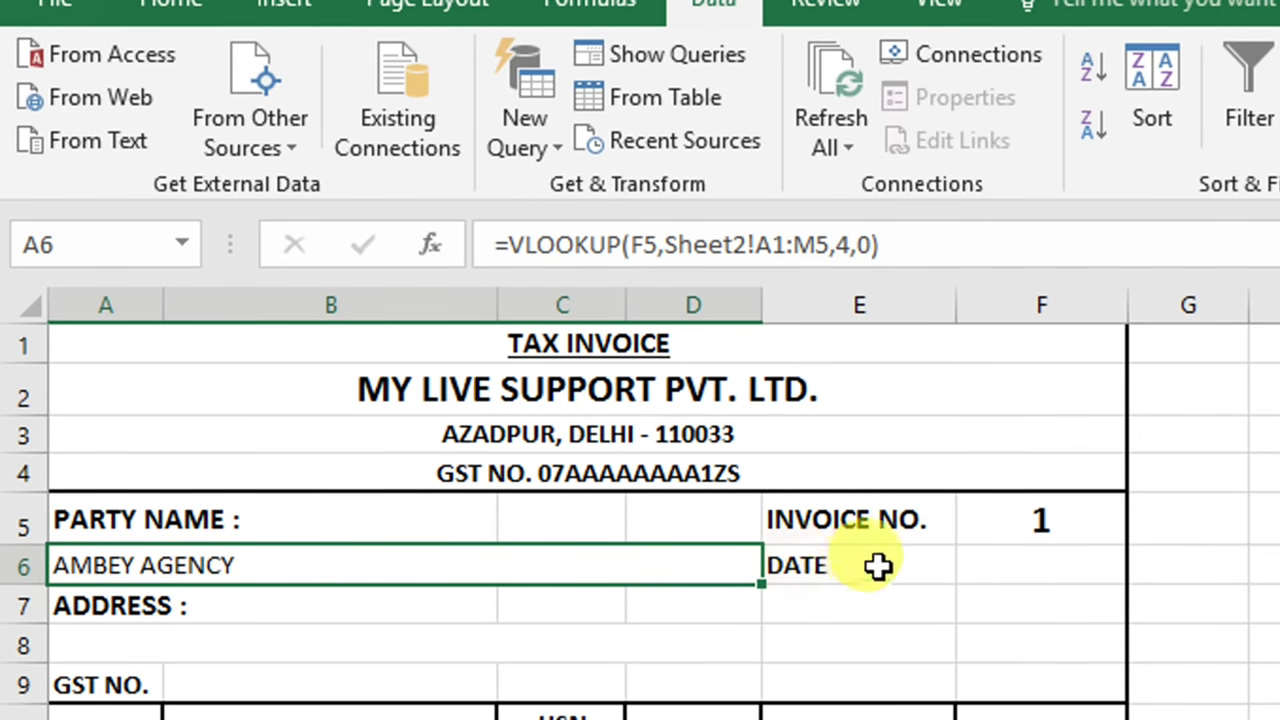
pyautogui.click(990, 604)
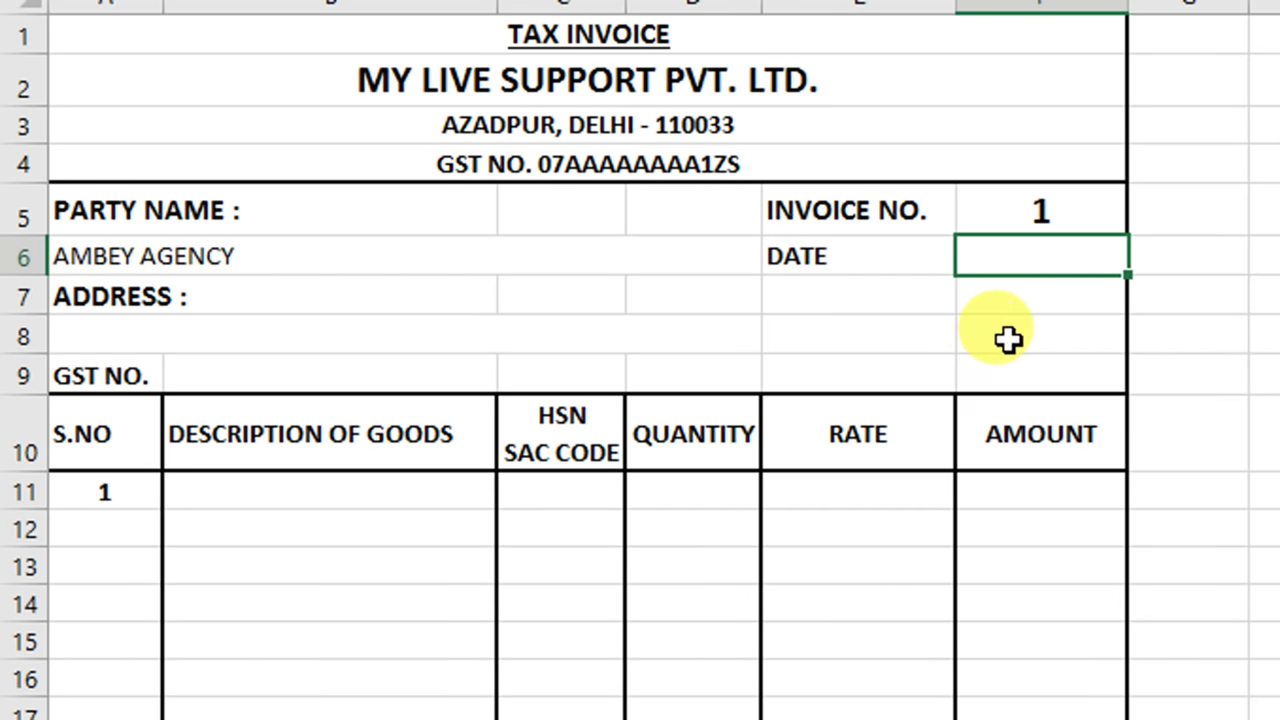
pyautogui.click(1042, 256)
# Enter =VLOOKUP(F5,Table5[#All],2,0) in F6 to fetch the invoice date.
pyautogui.write('=VL')
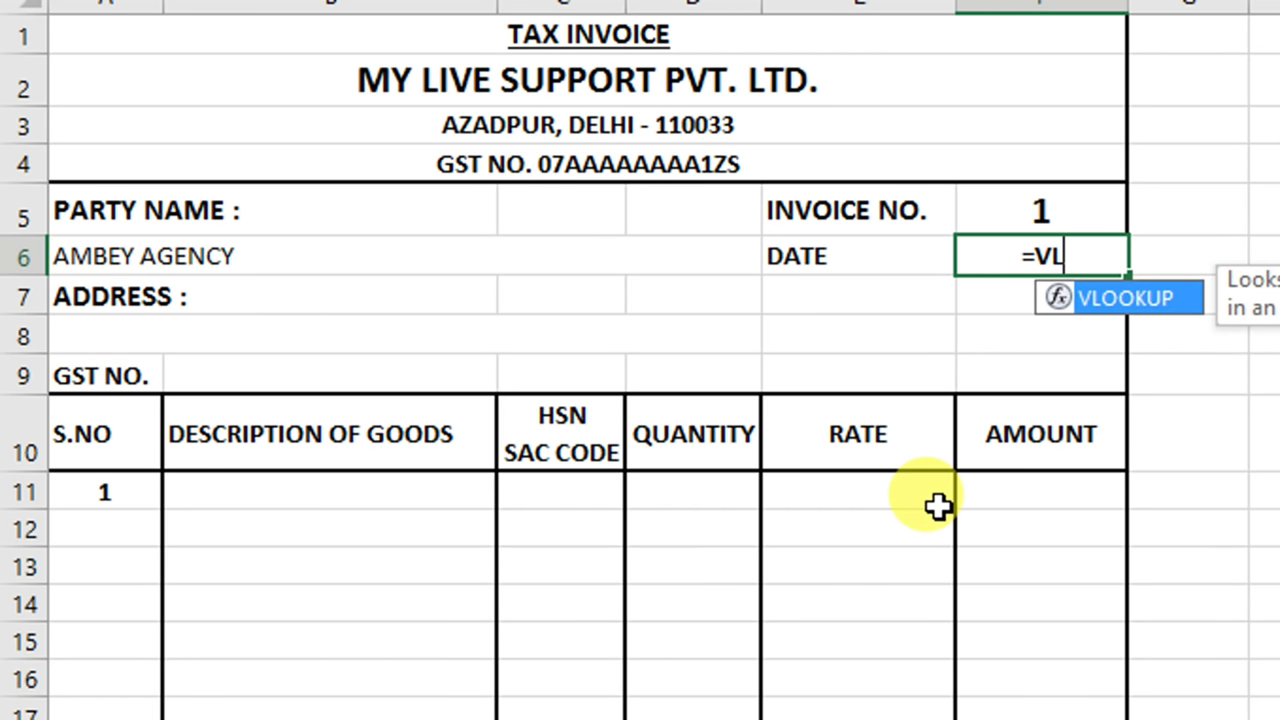
pyautogui.press('Tab')
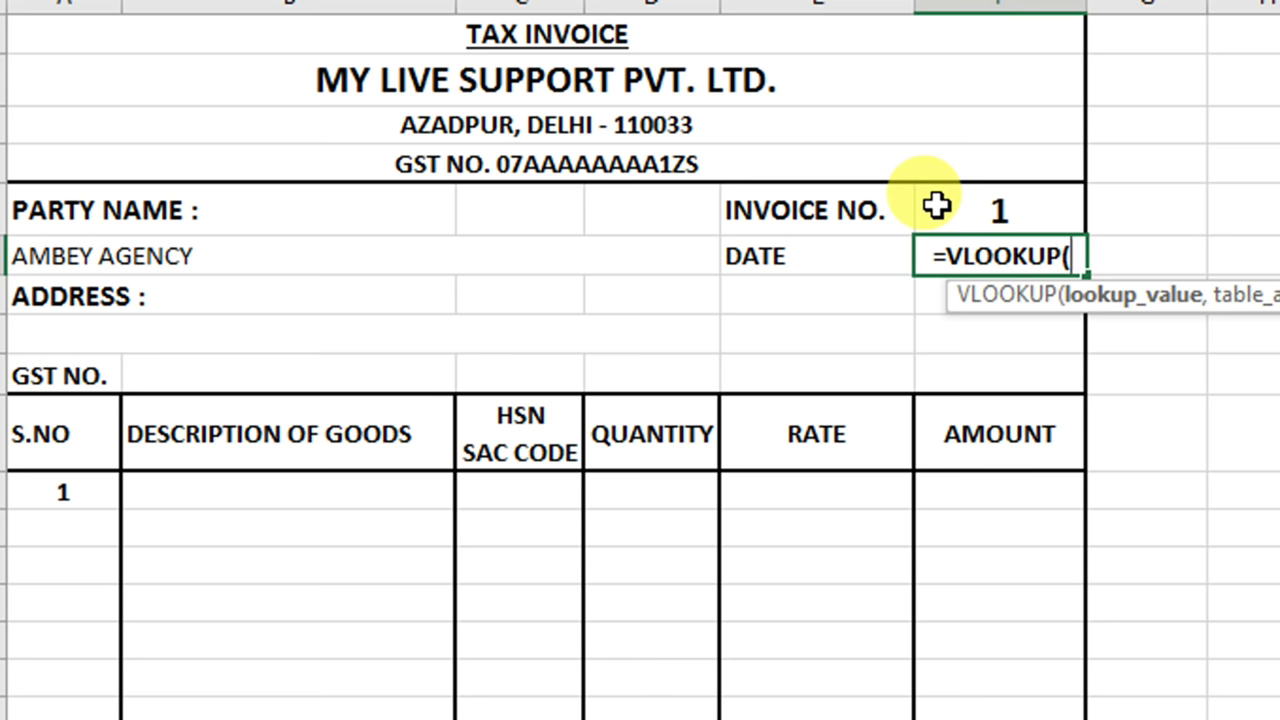
pyautogui.click(937, 205)
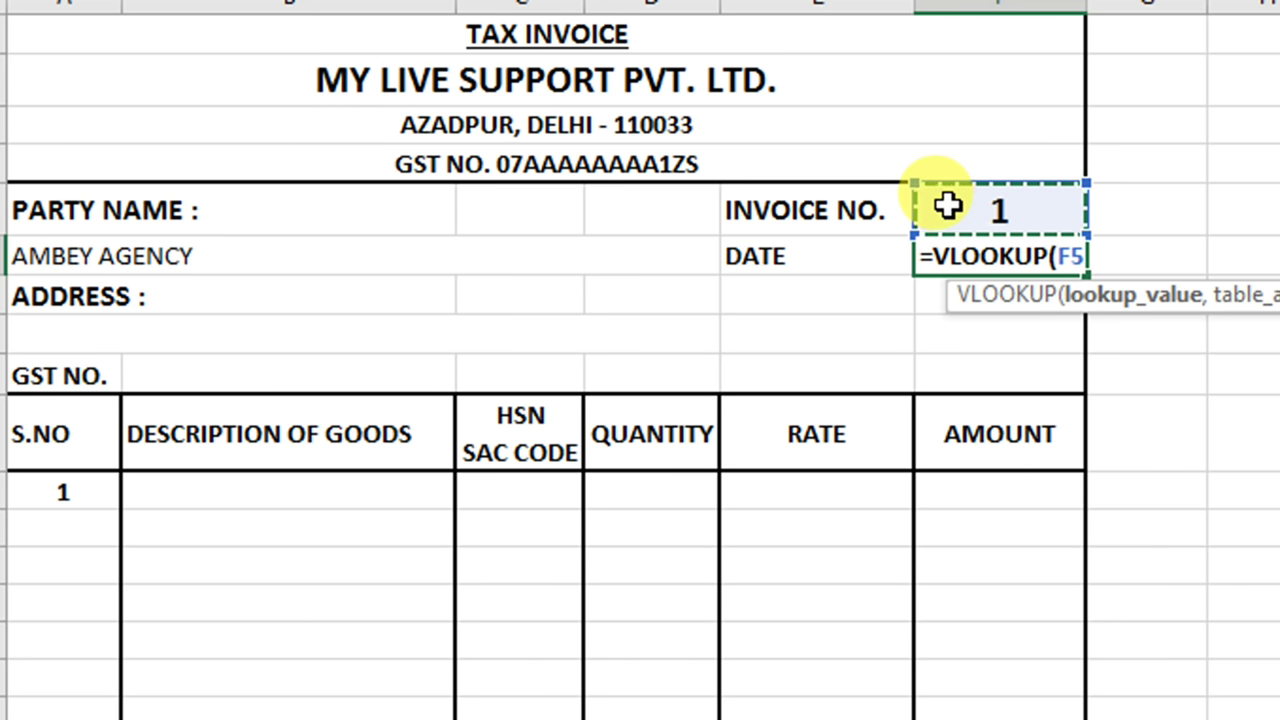
pyautogui.write(',')
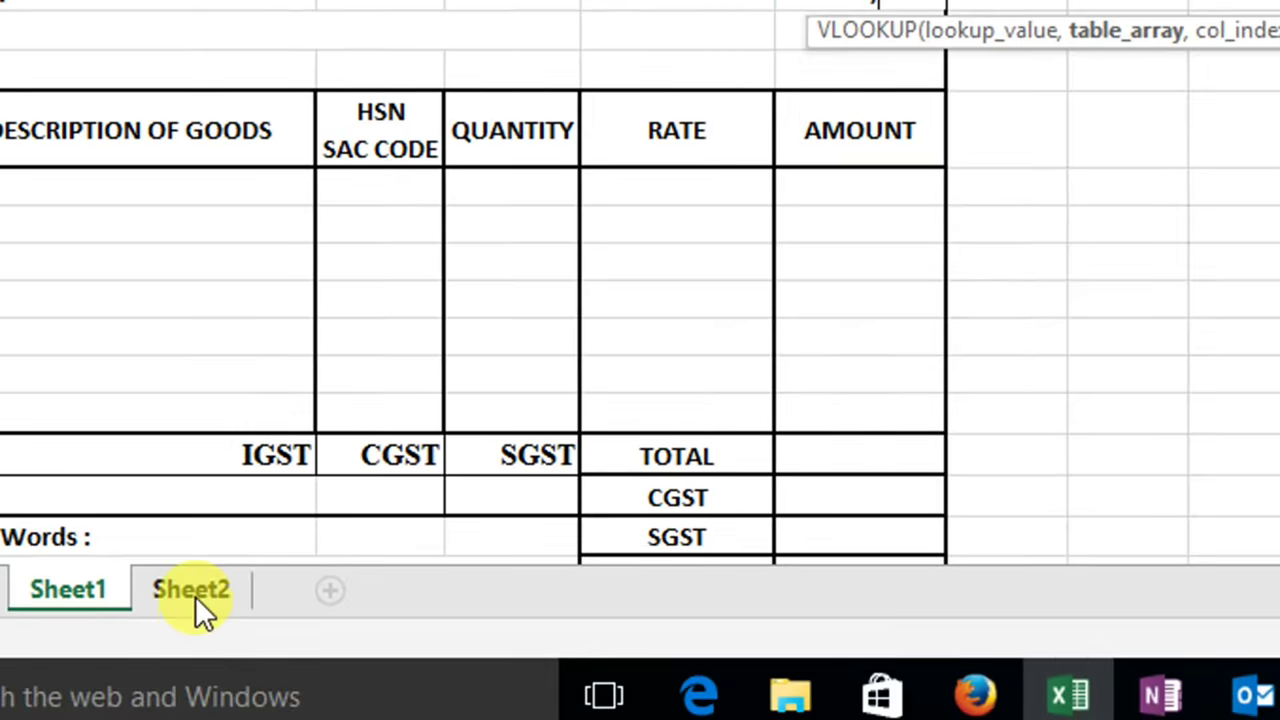
pyautogui.click(195, 596)
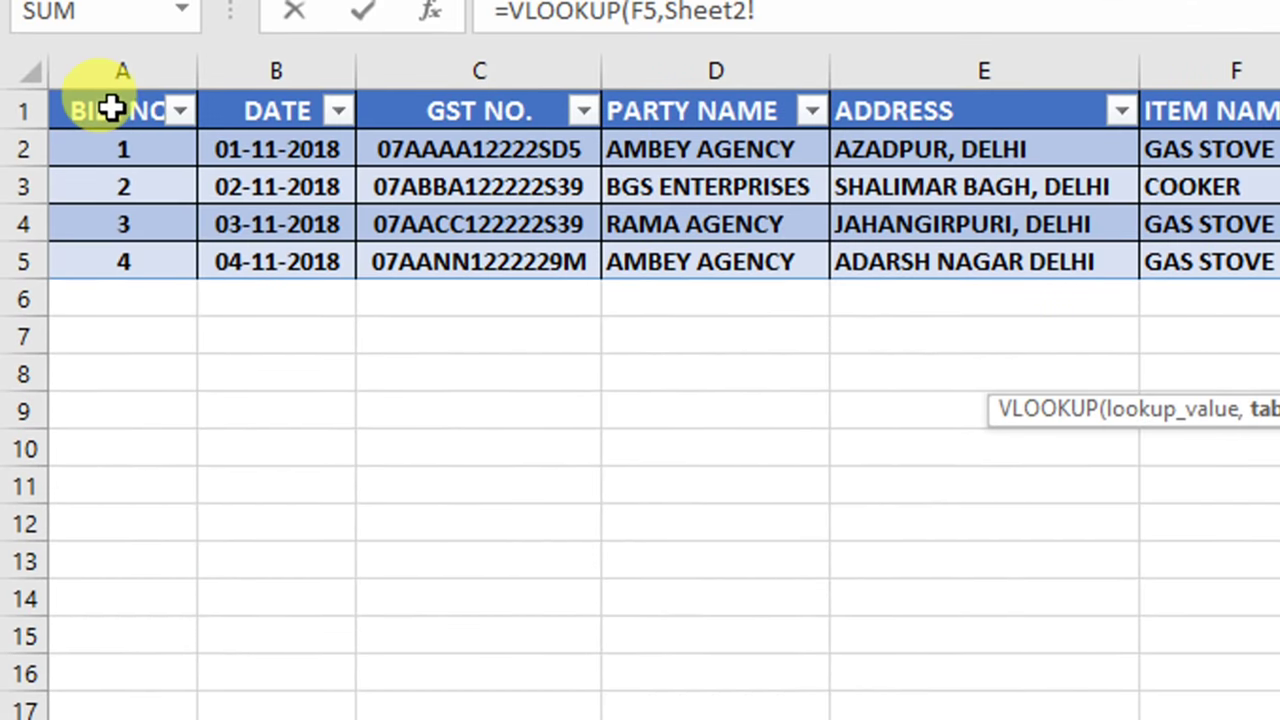
pyautogui.moveTo(120, 50); pyautogui.dragTo(1118, 270)
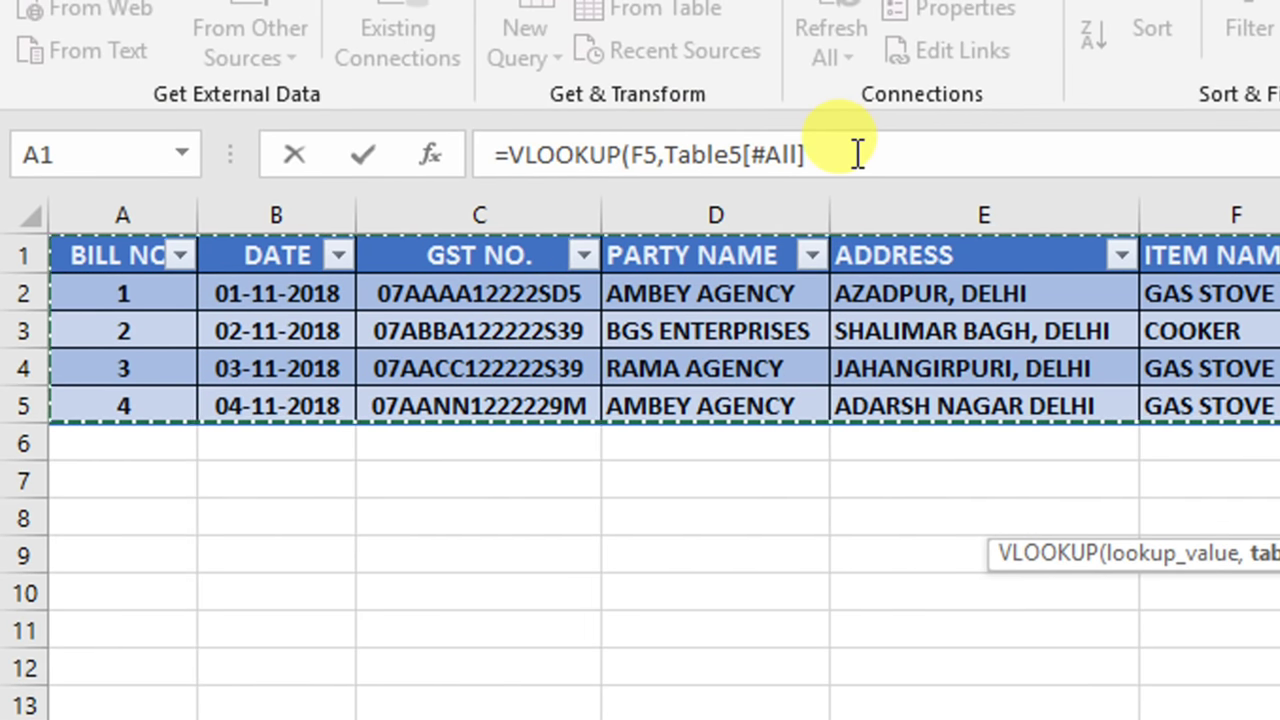
pyautogui.click(858, 152)
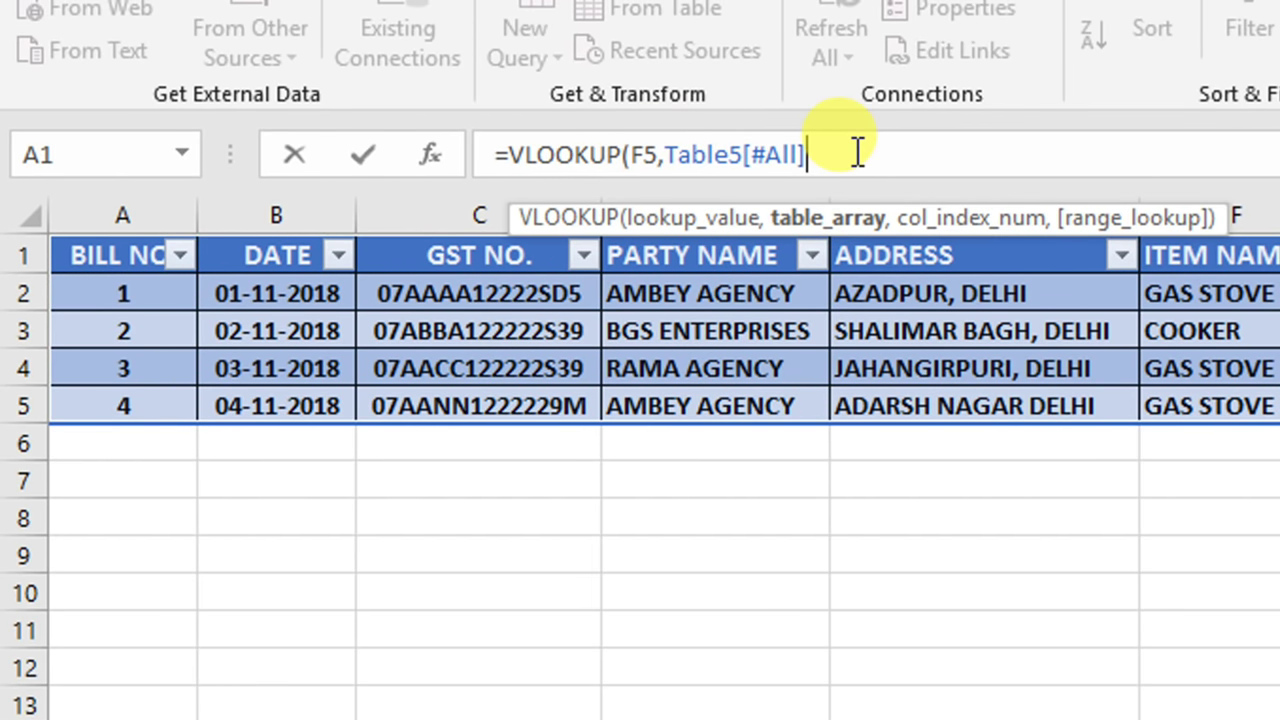
pyautogui.write(',')
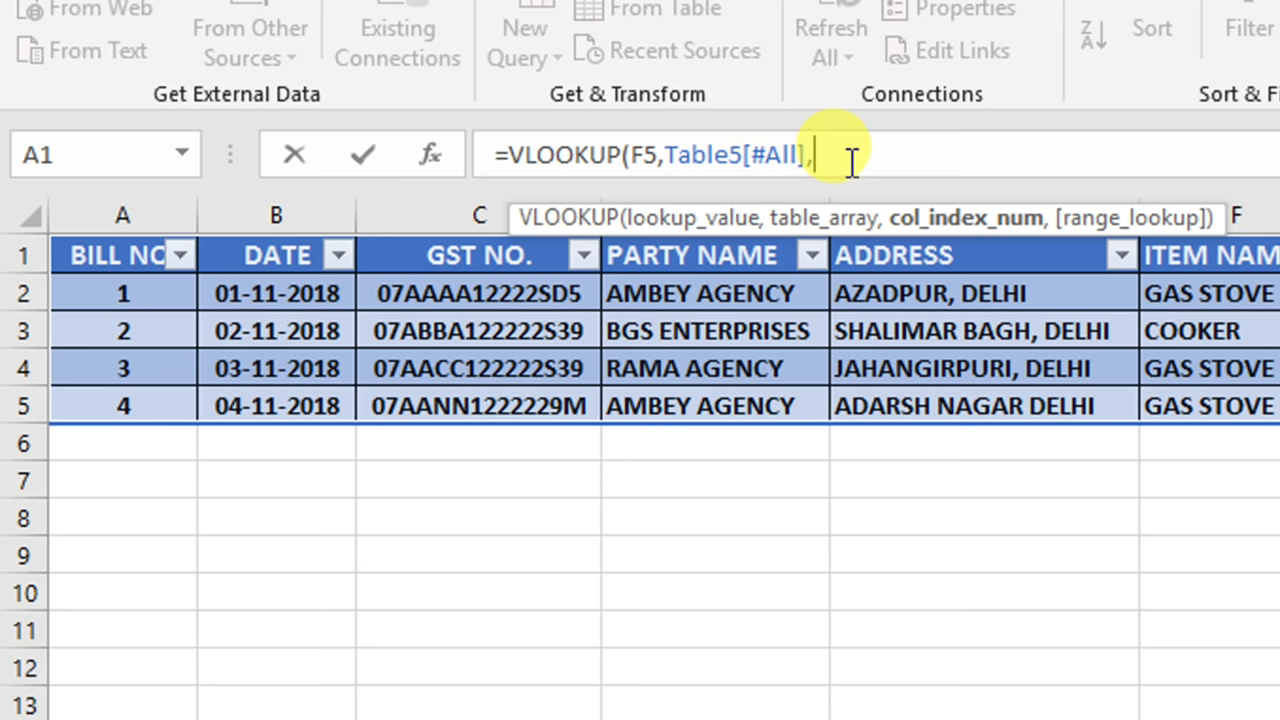
pyautogui.write('2')
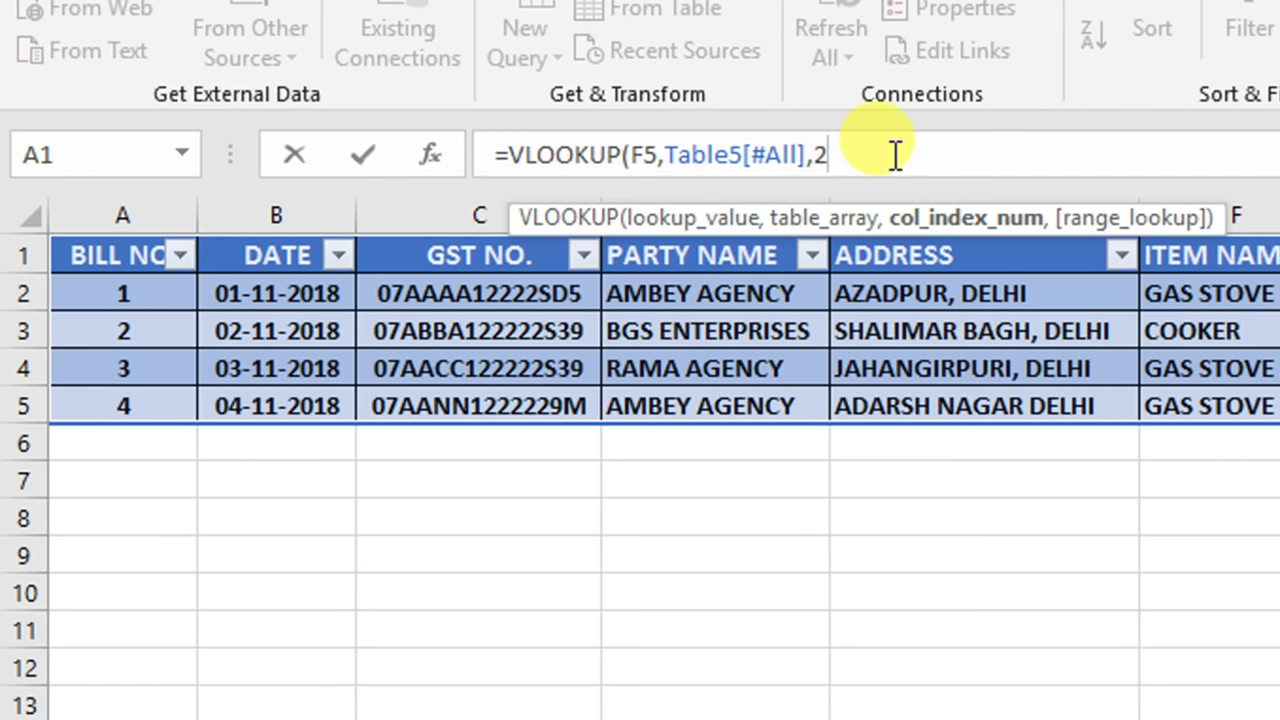
pyautogui.write(',')
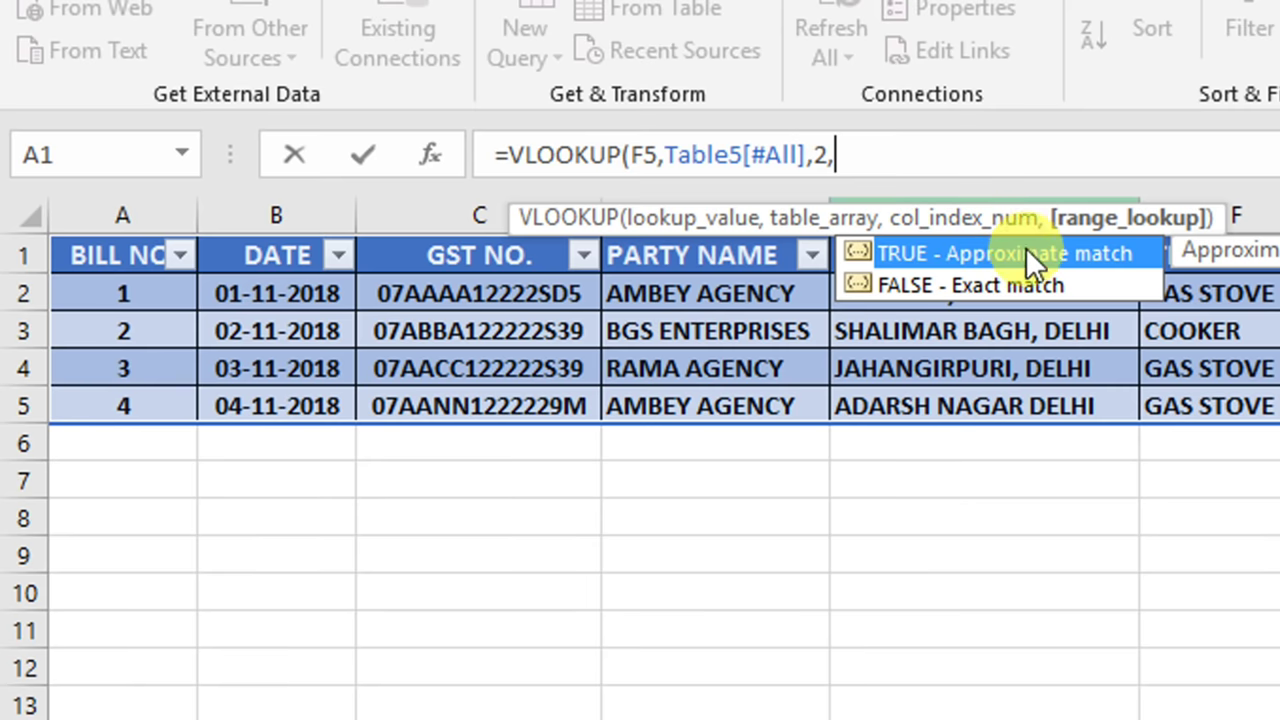
pyautogui.write('0')
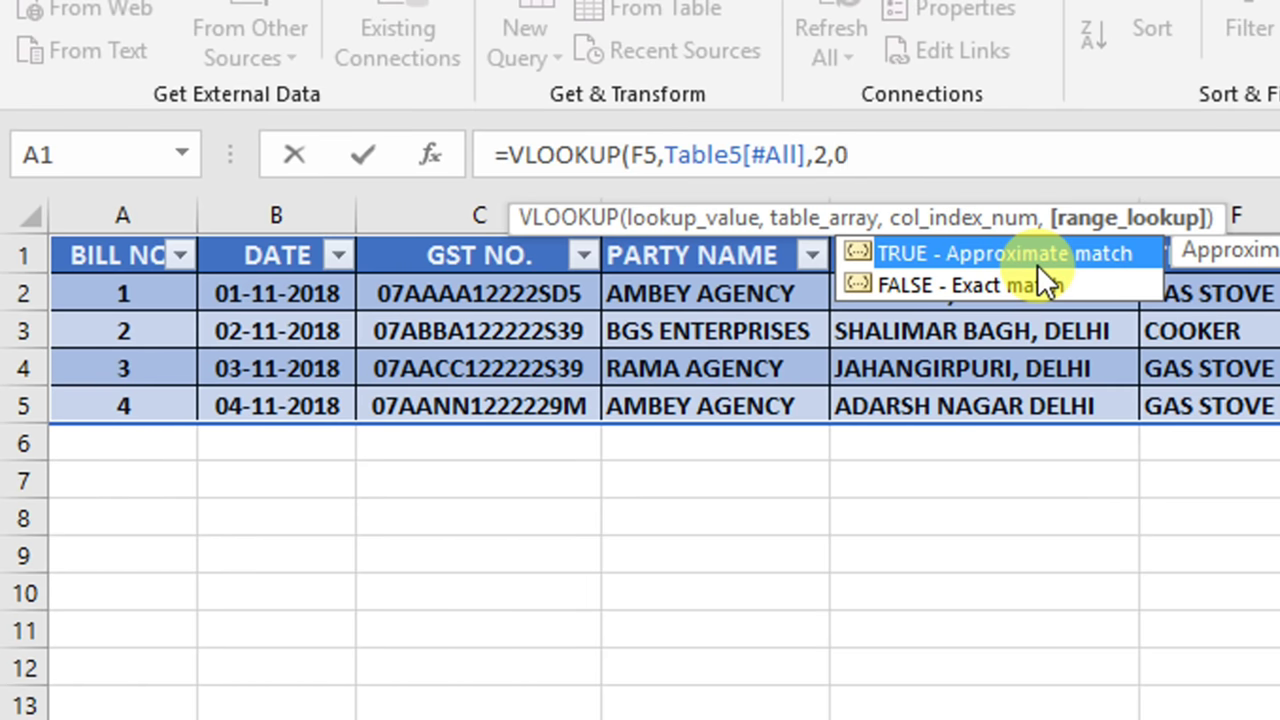
pyautogui.write(')')
pyautogui.press('Return')
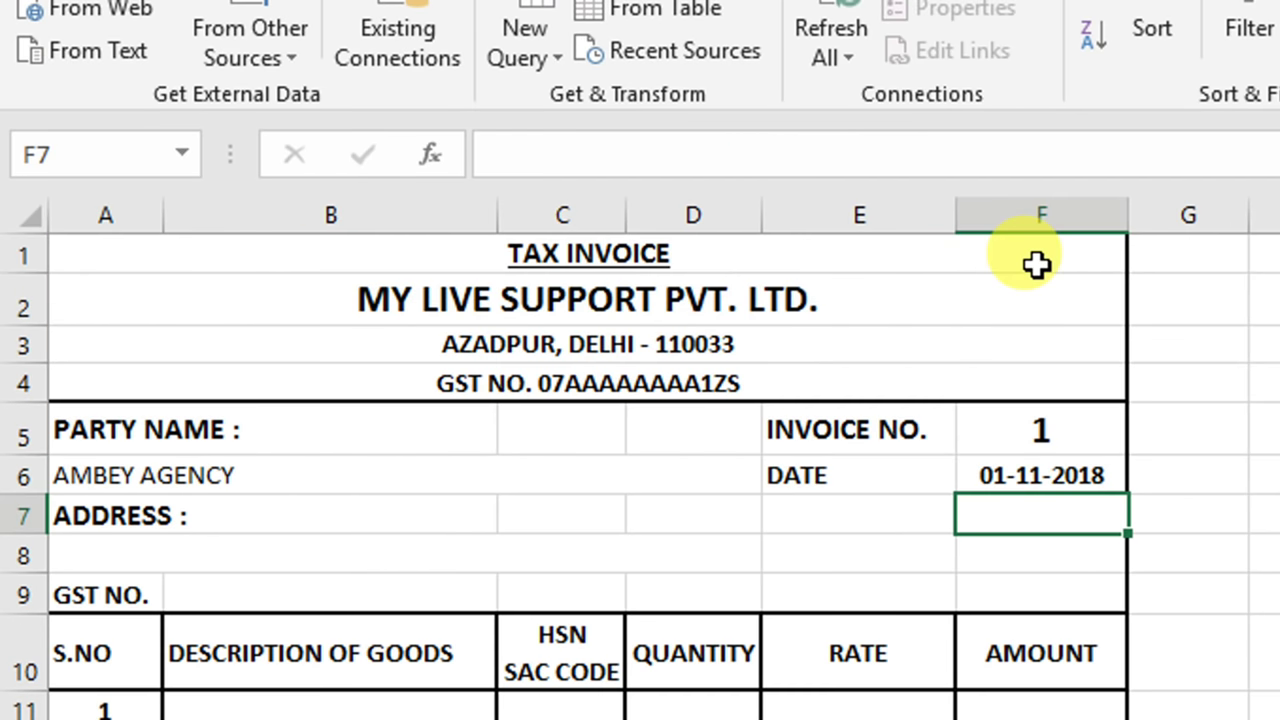
pyautogui.click(985, 480)
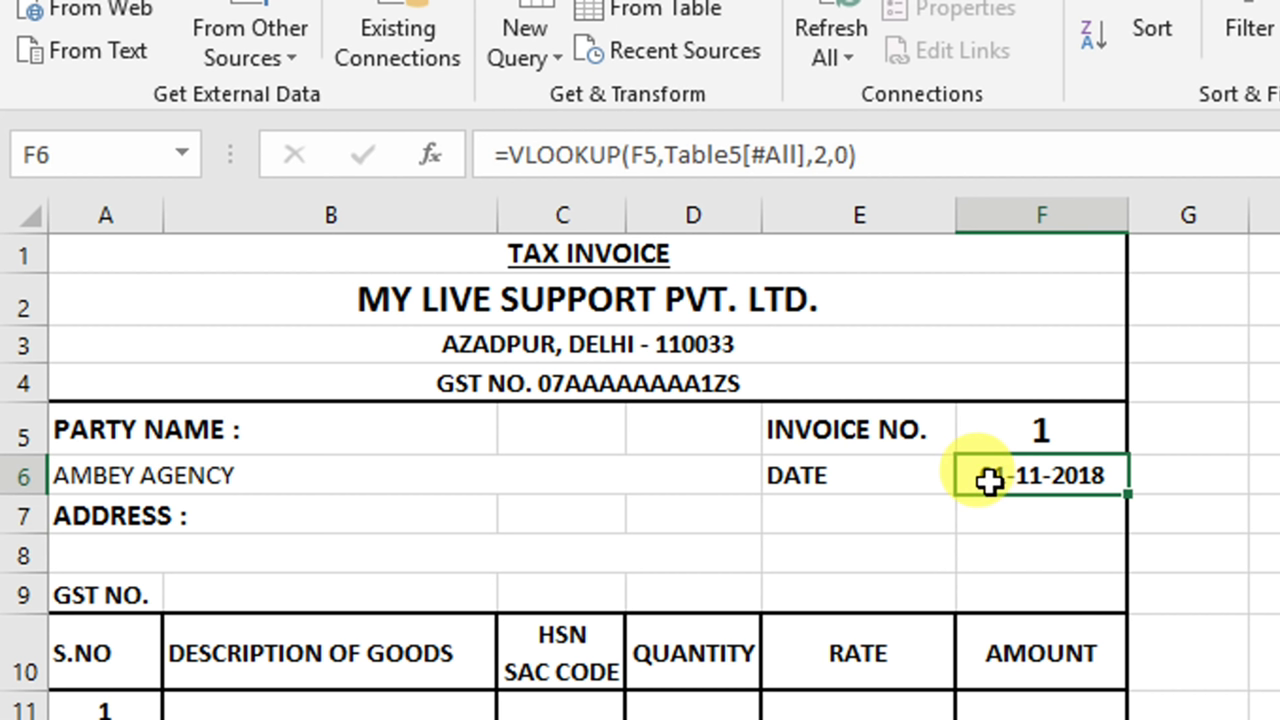
pyautogui.rightClick(985, 480)
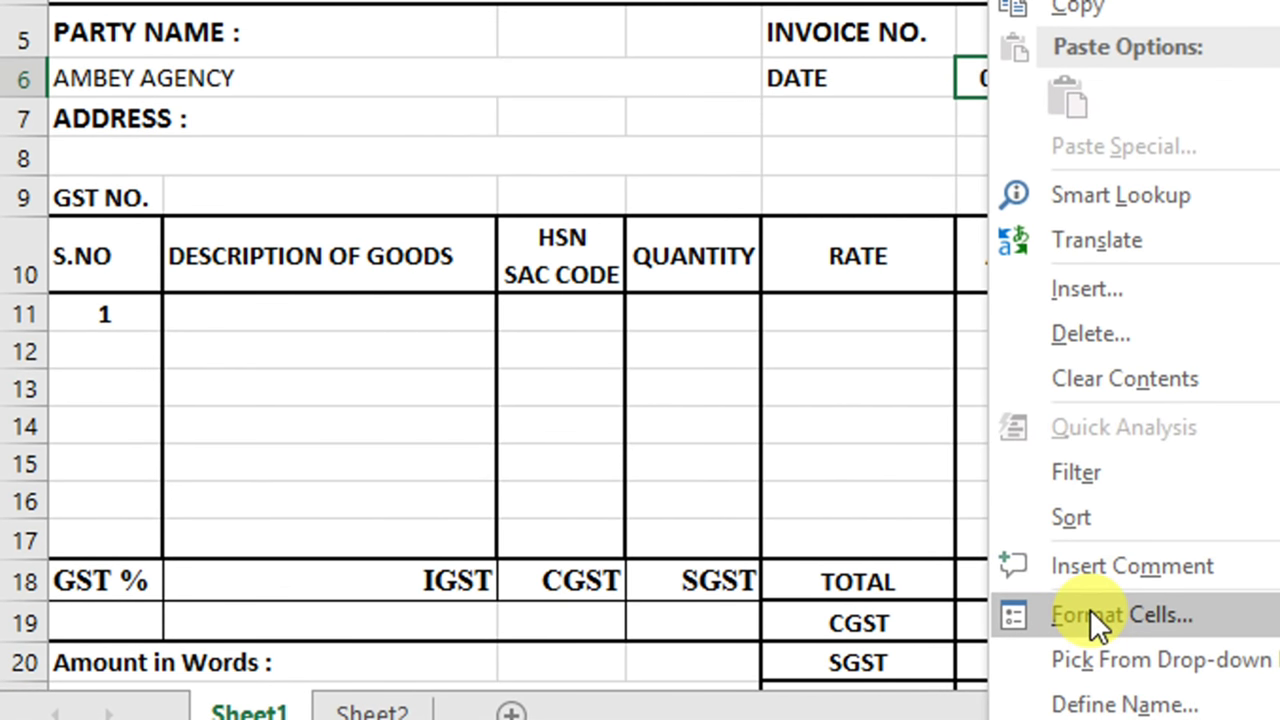
# Format F6 with the 14-03-2012 Date style so it reads 01-11-2018.
pyautogui.click(1090, 609)
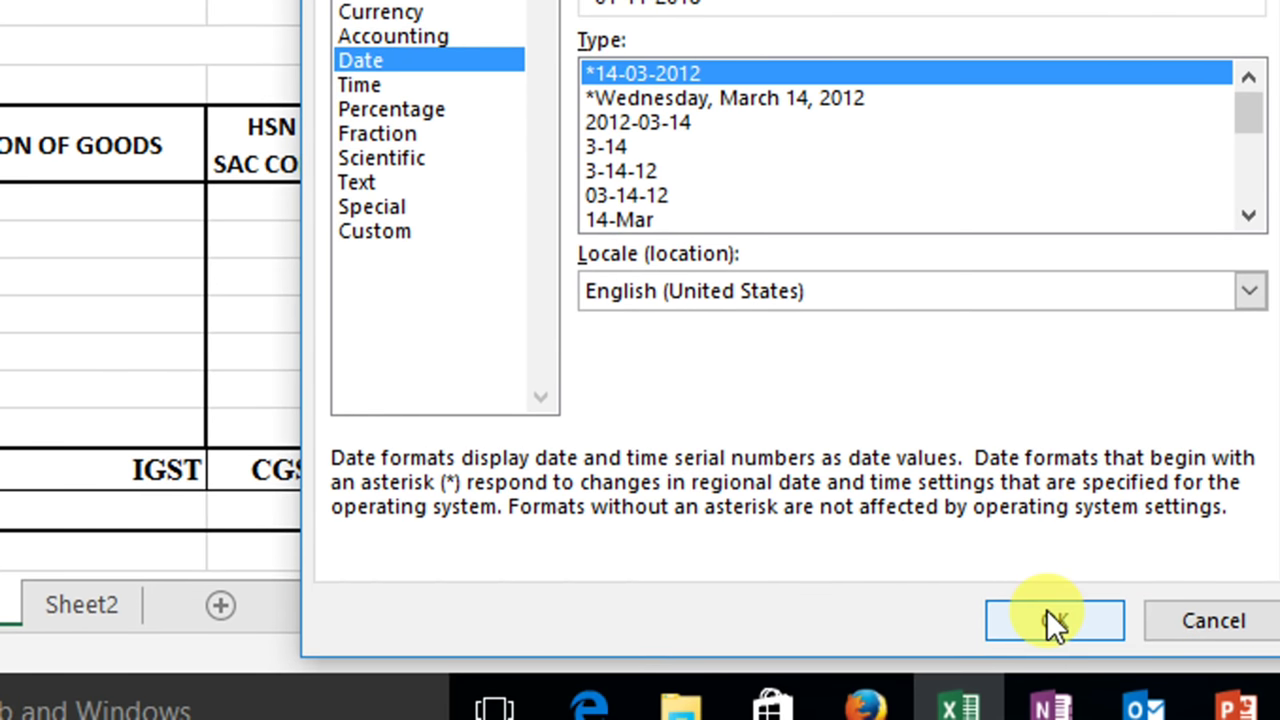
pyautogui.click(1046, 612)
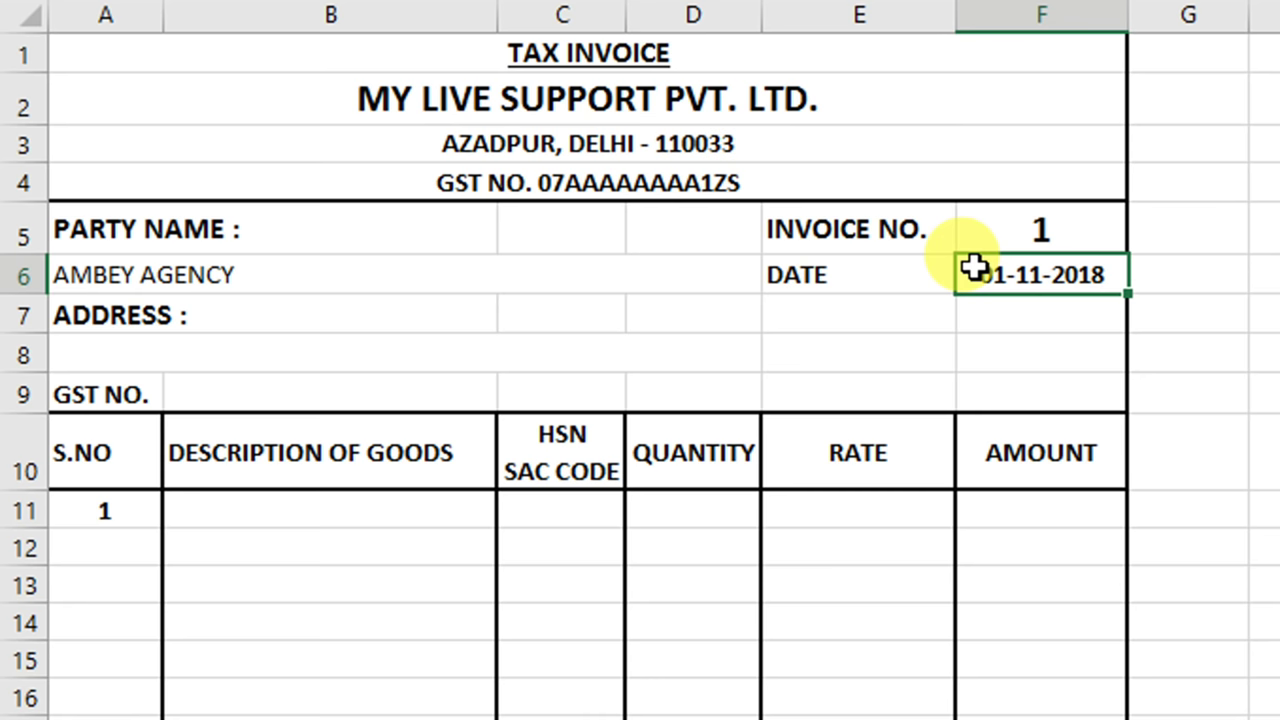
pyautogui.click(197, 364)
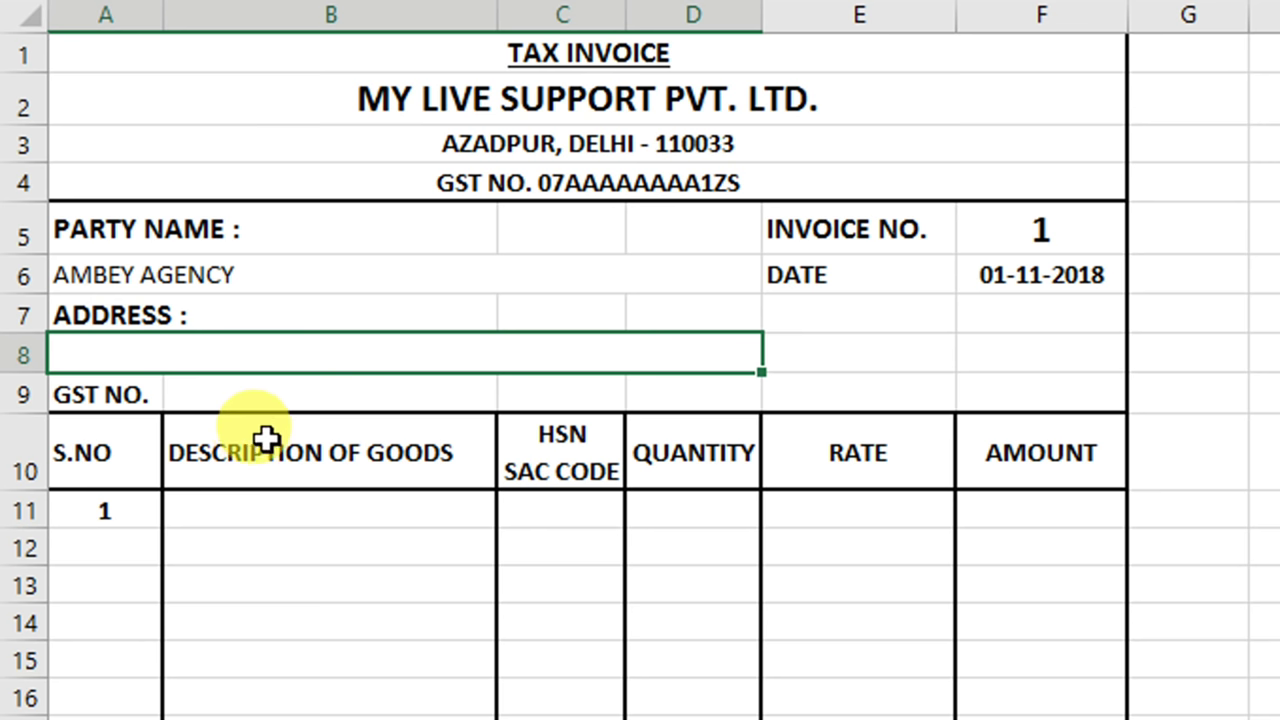
# Enter =VLOOKUP(F5,Sheet2!A1:M5,5,0) in A8 so the address reads AZADPUR, DELHI.
pyautogui.write('=VL')
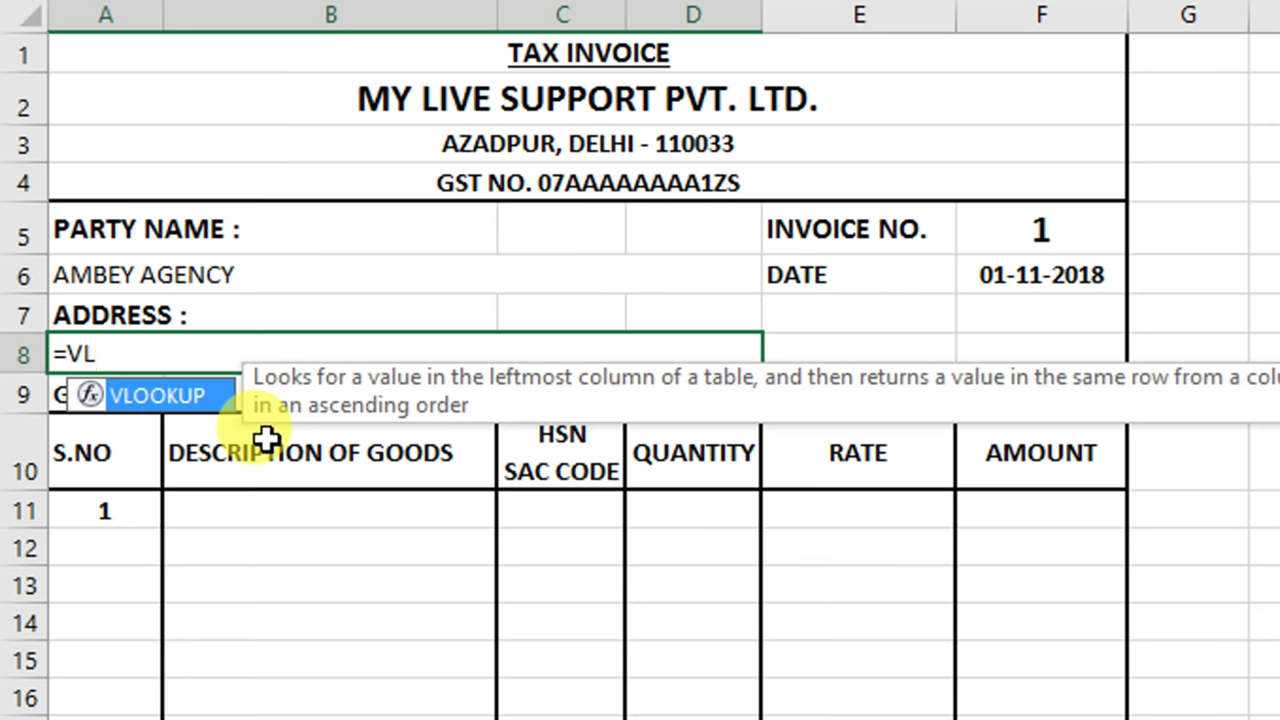
pyautogui.press('Tab')
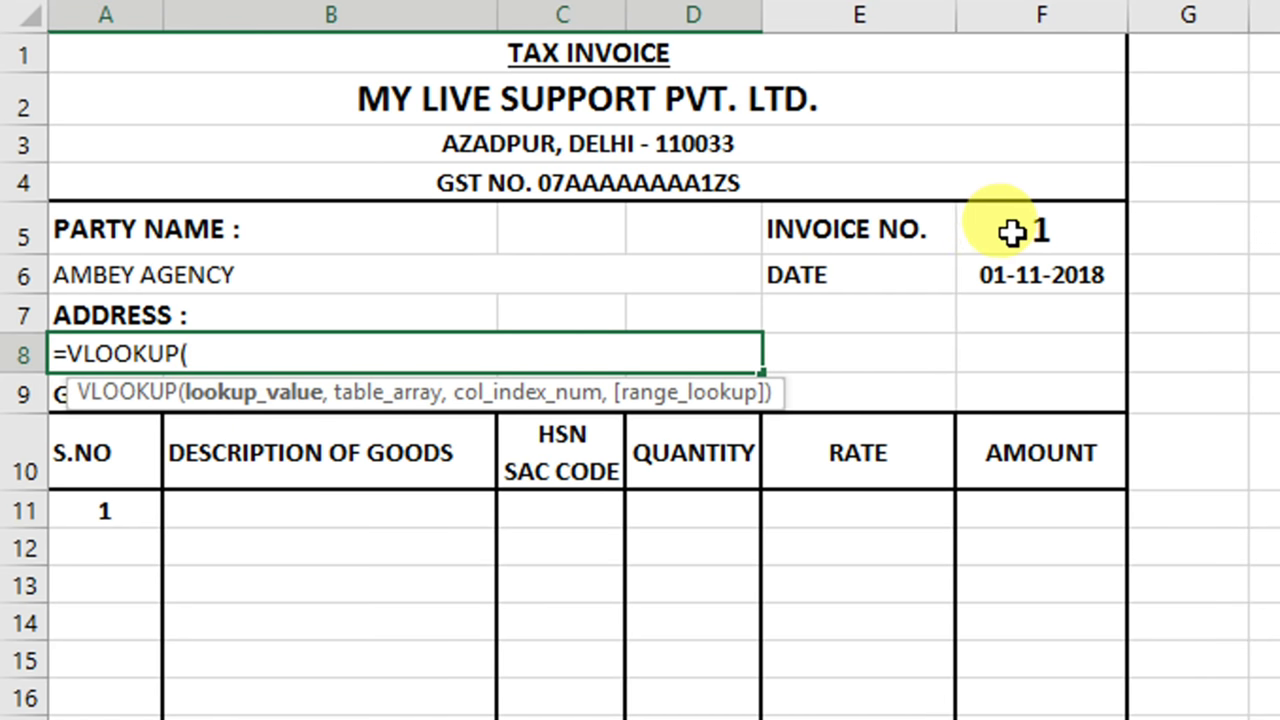
pyautogui.click(999, 232)
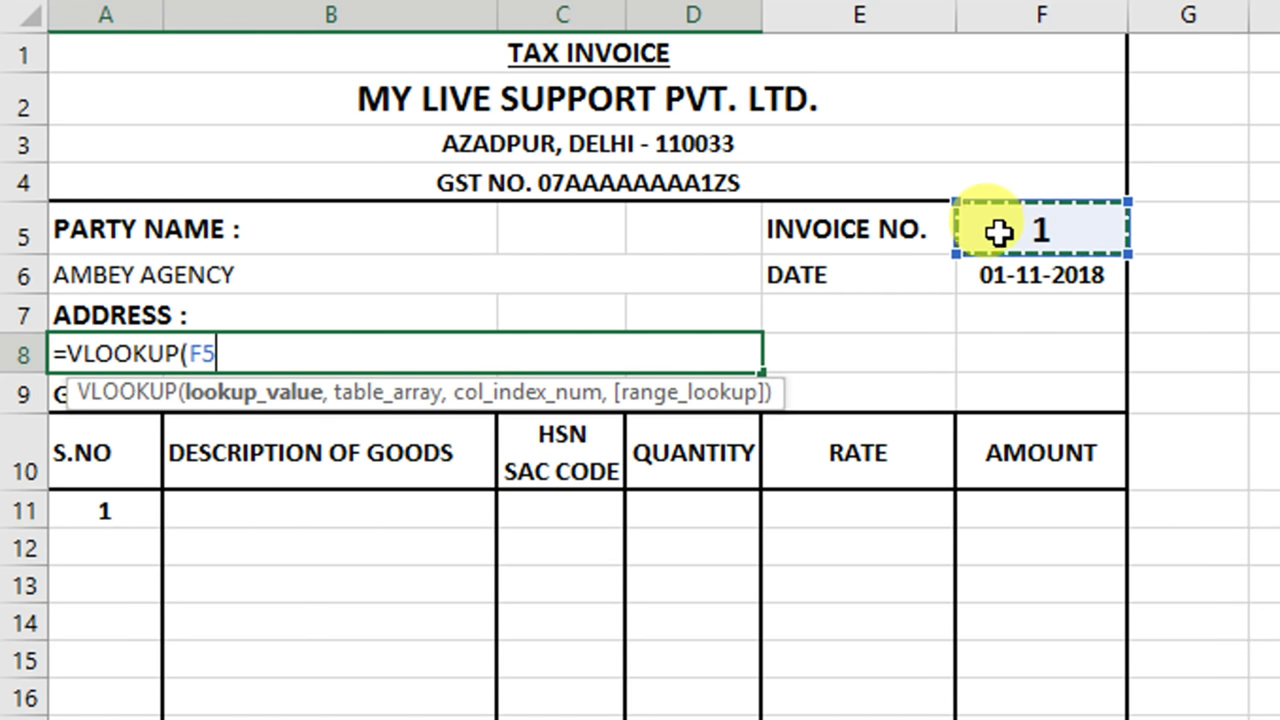
pyautogui.write(',')
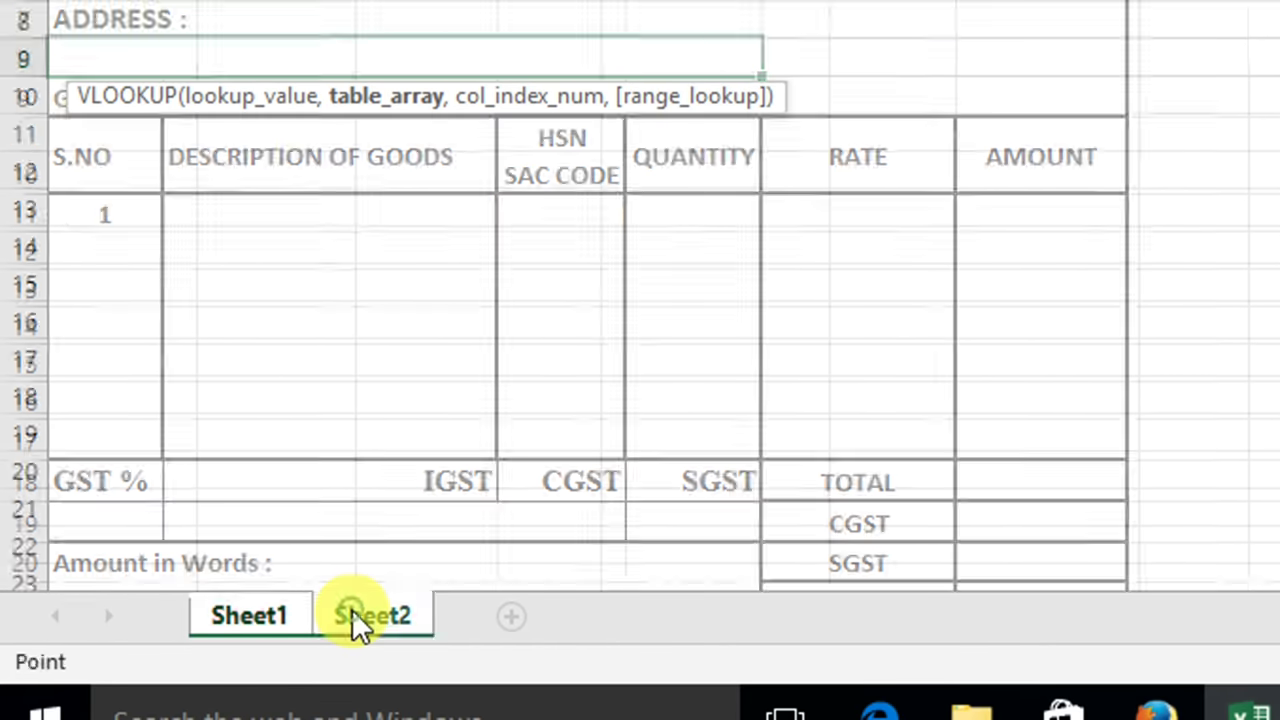
pyautogui.click(351, 623)
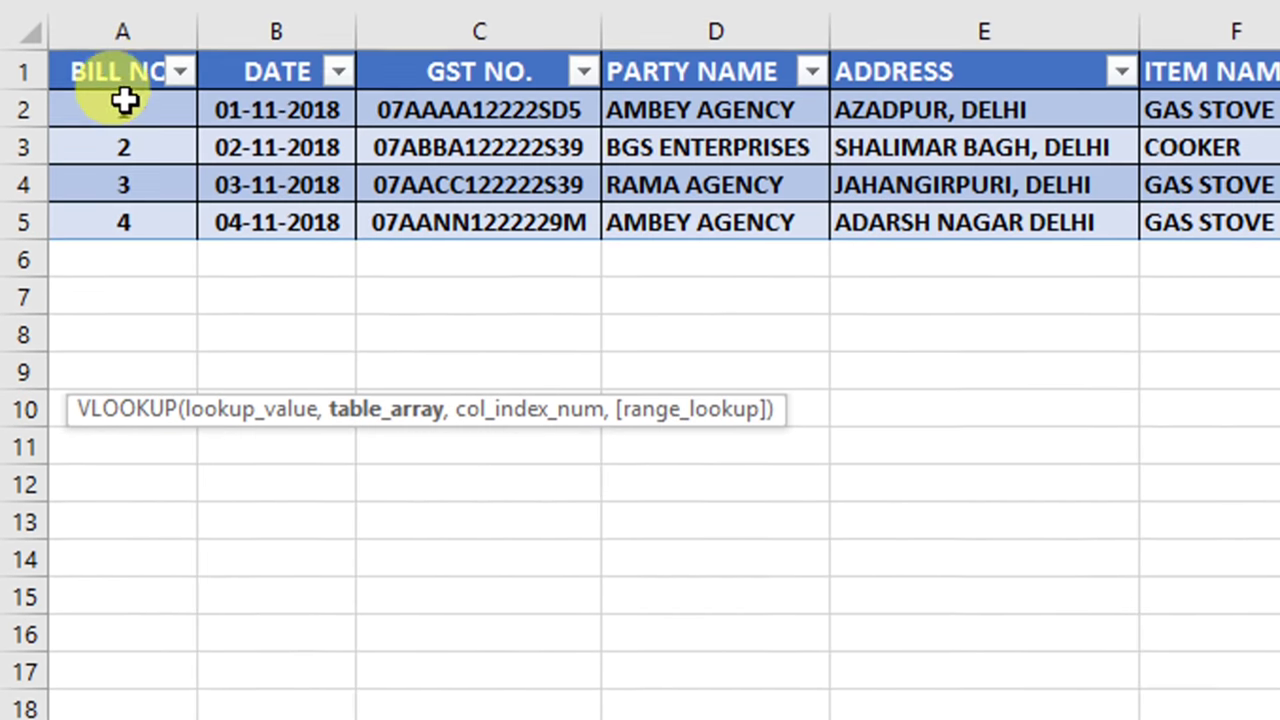
pyautogui.moveTo(120, 80); pyautogui.dragTo(1098, 258)
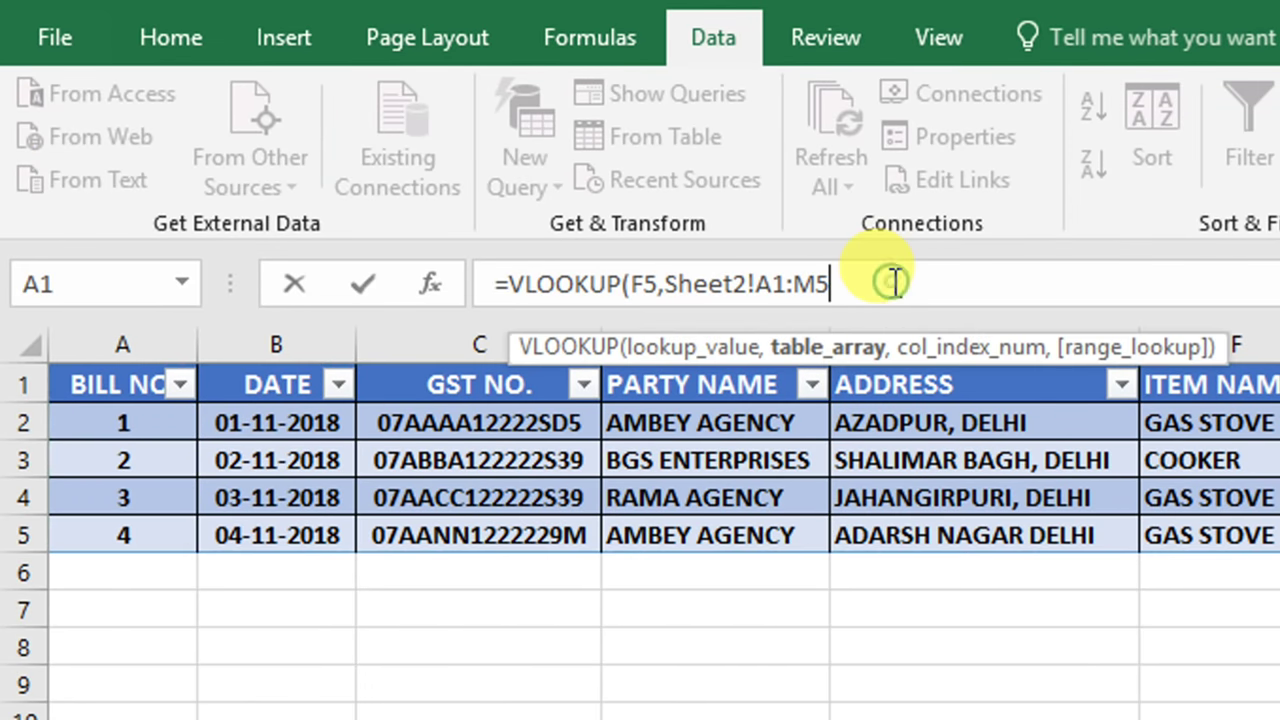
pyautogui.write(',')
pyautogui.write(',')
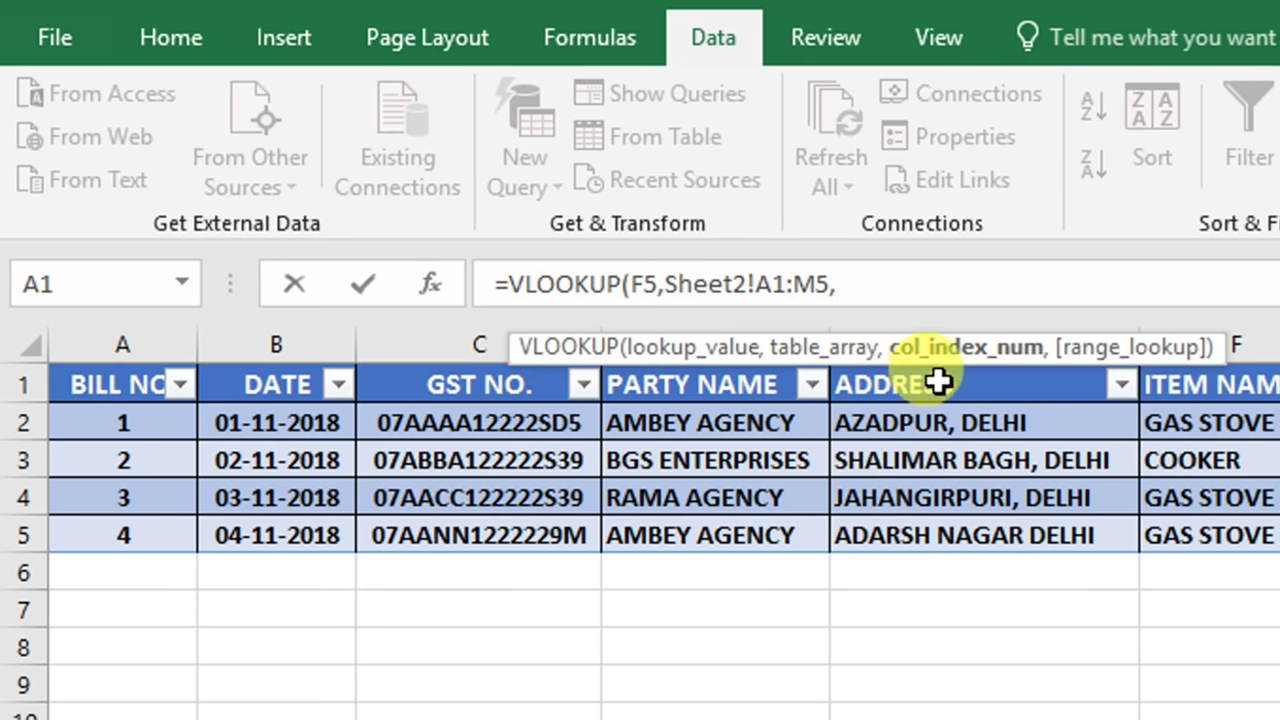
pyautogui.write('5')
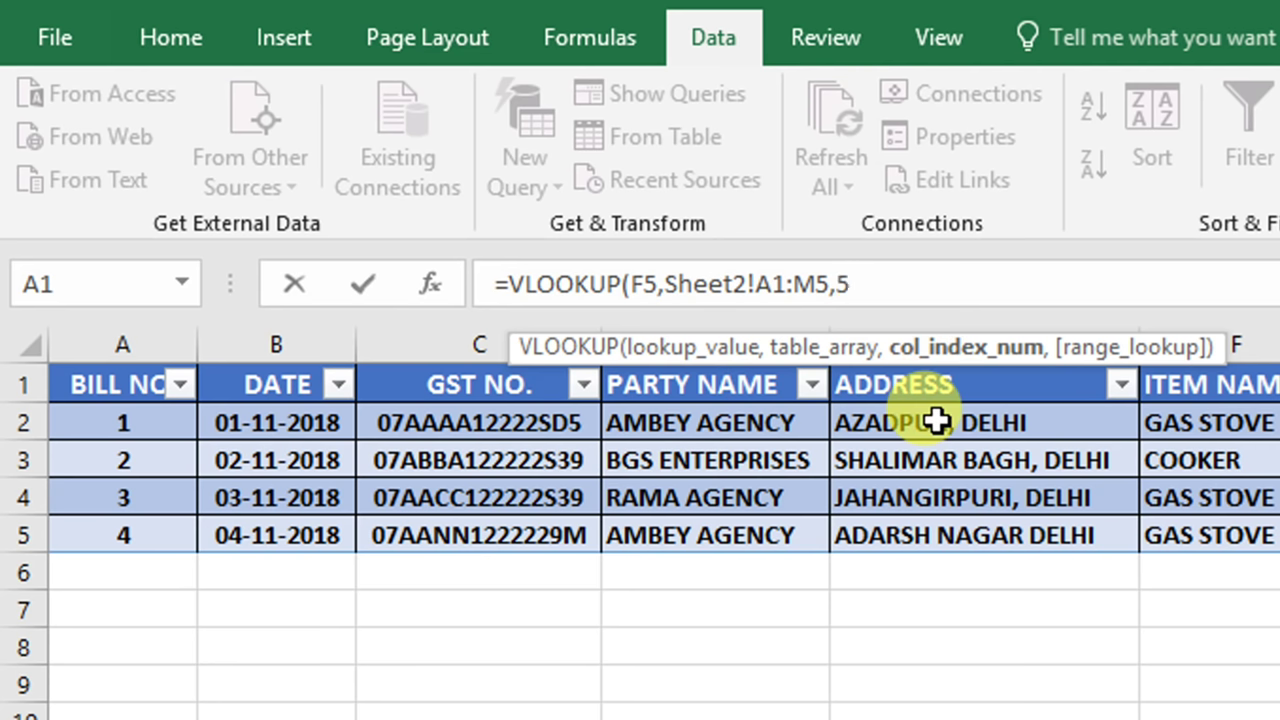
pyautogui.write(',')
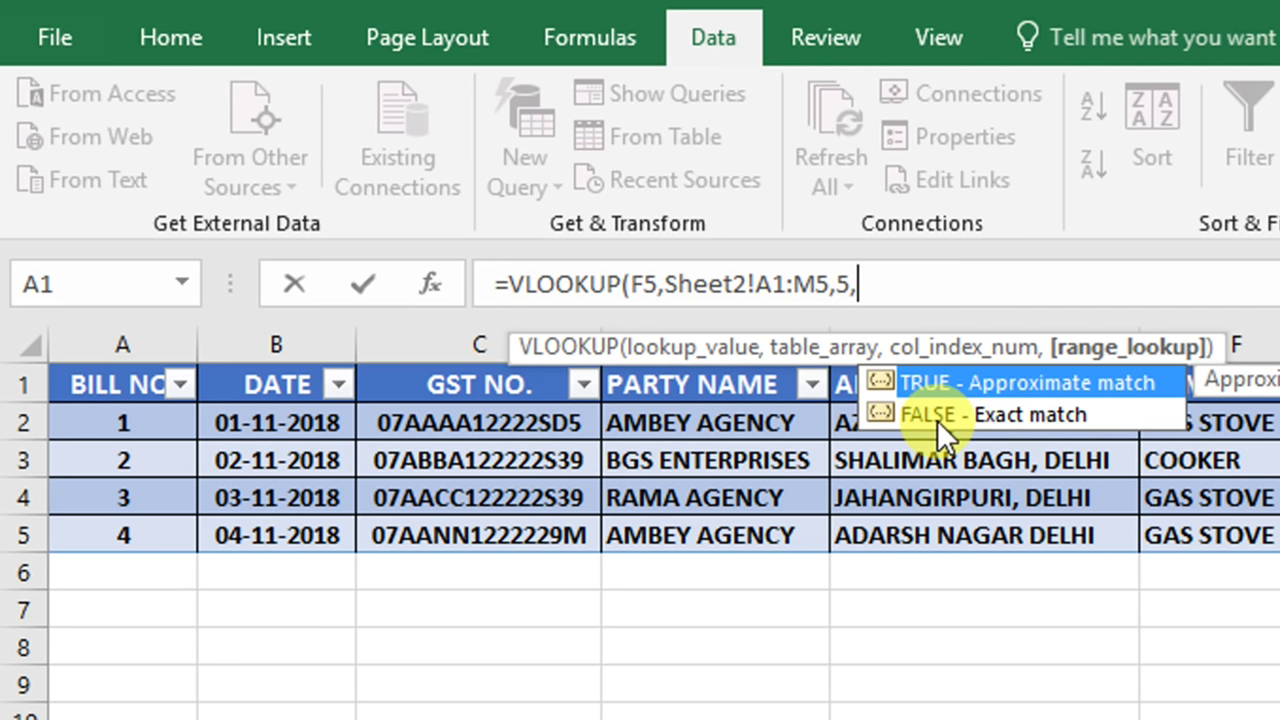
pyautogui.write('0')
pyautogui.write(')')
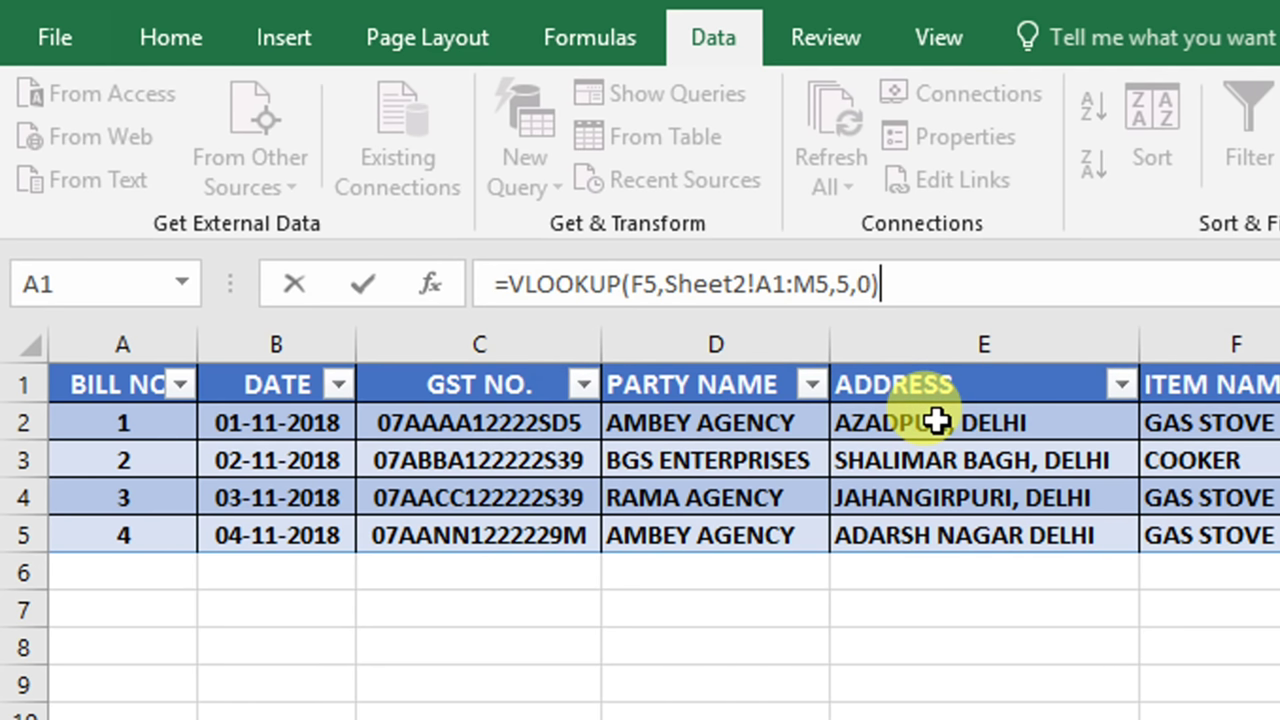
pyautogui.press('Return')
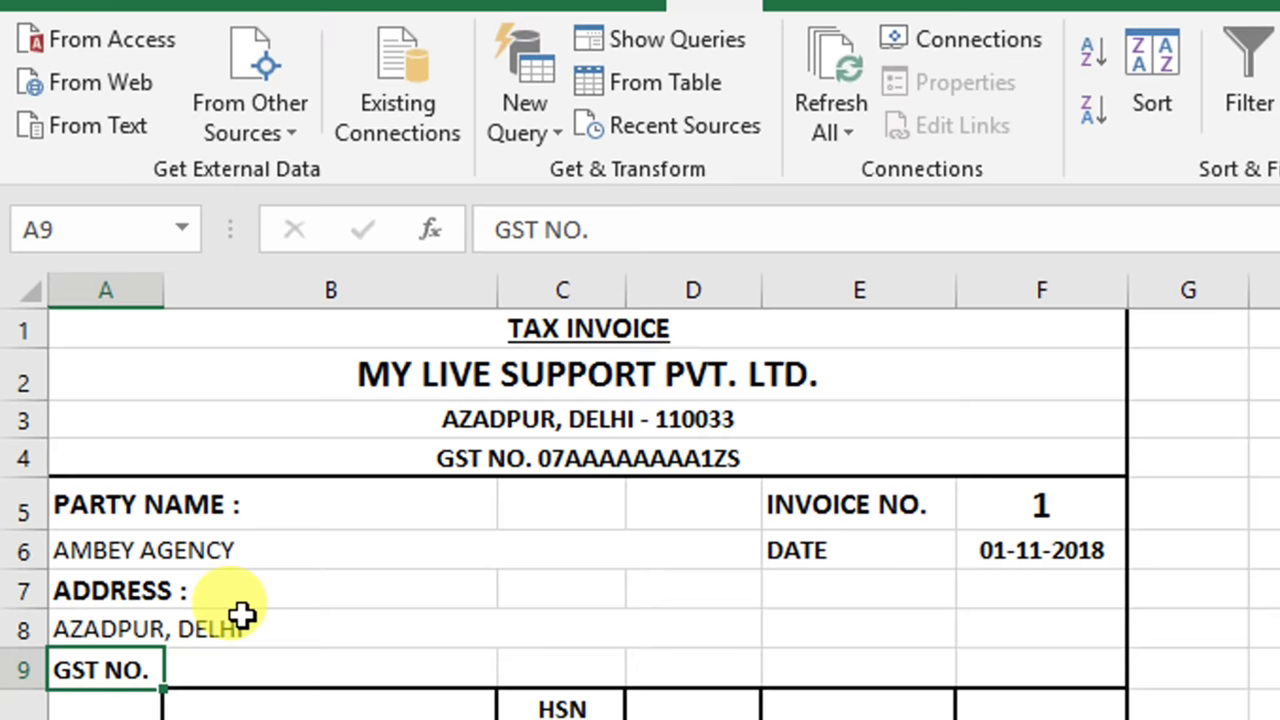
pyautogui.click(232, 678)
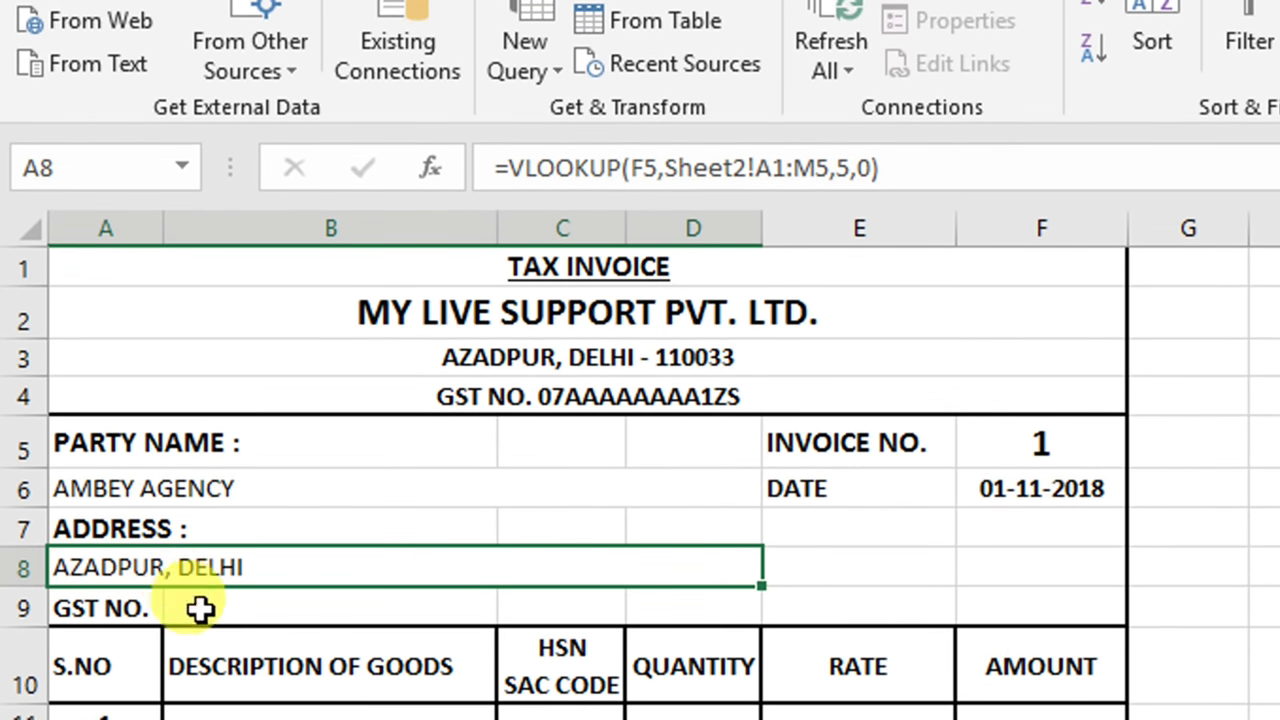
pyautogui.click(207, 627)
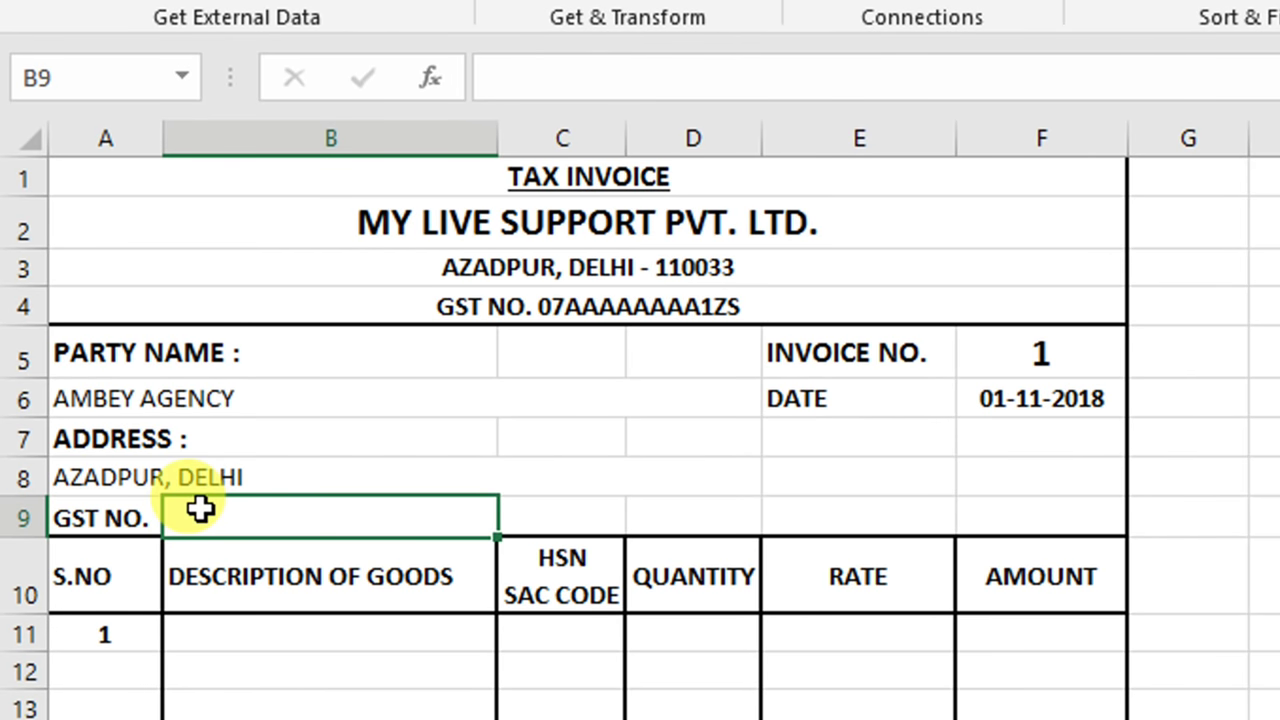
# Enter =VLOOKUP(F5,Table5[#All],3,0) in B9 to pull the party's GST number.
pyautogui.write('=VL')
pyautogui.press('Tab')
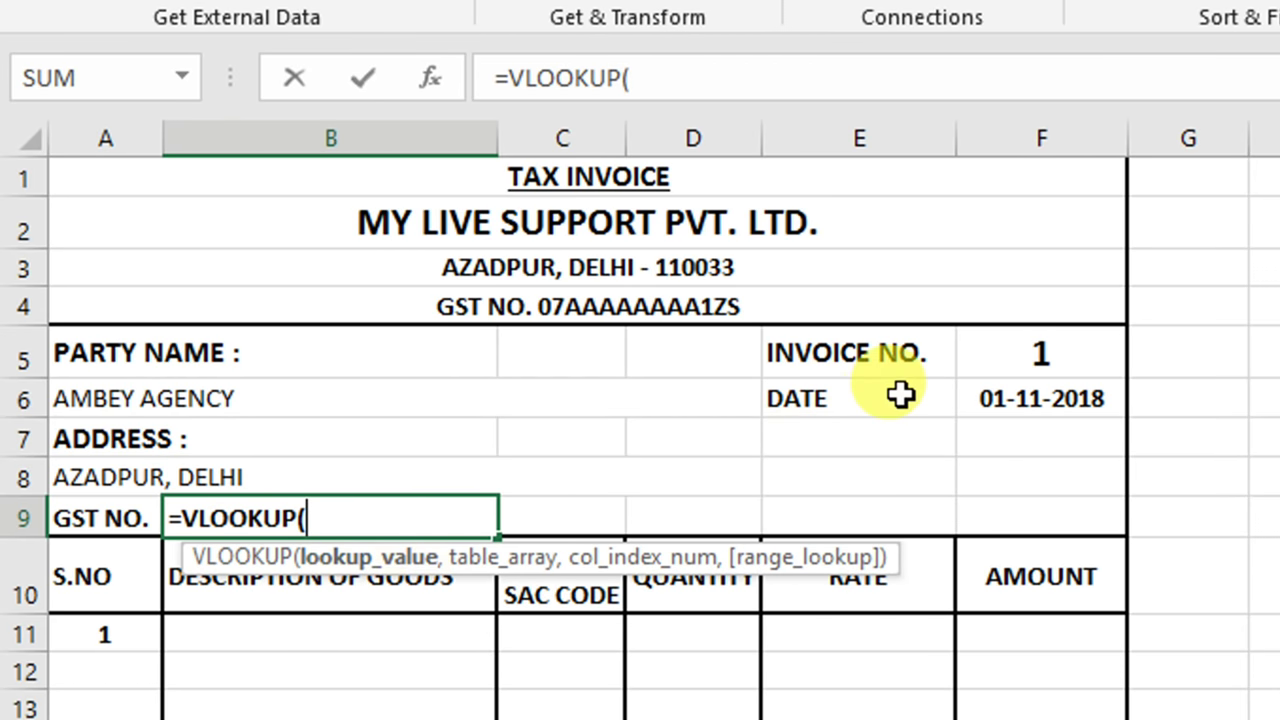
pyautogui.click(1030, 352)
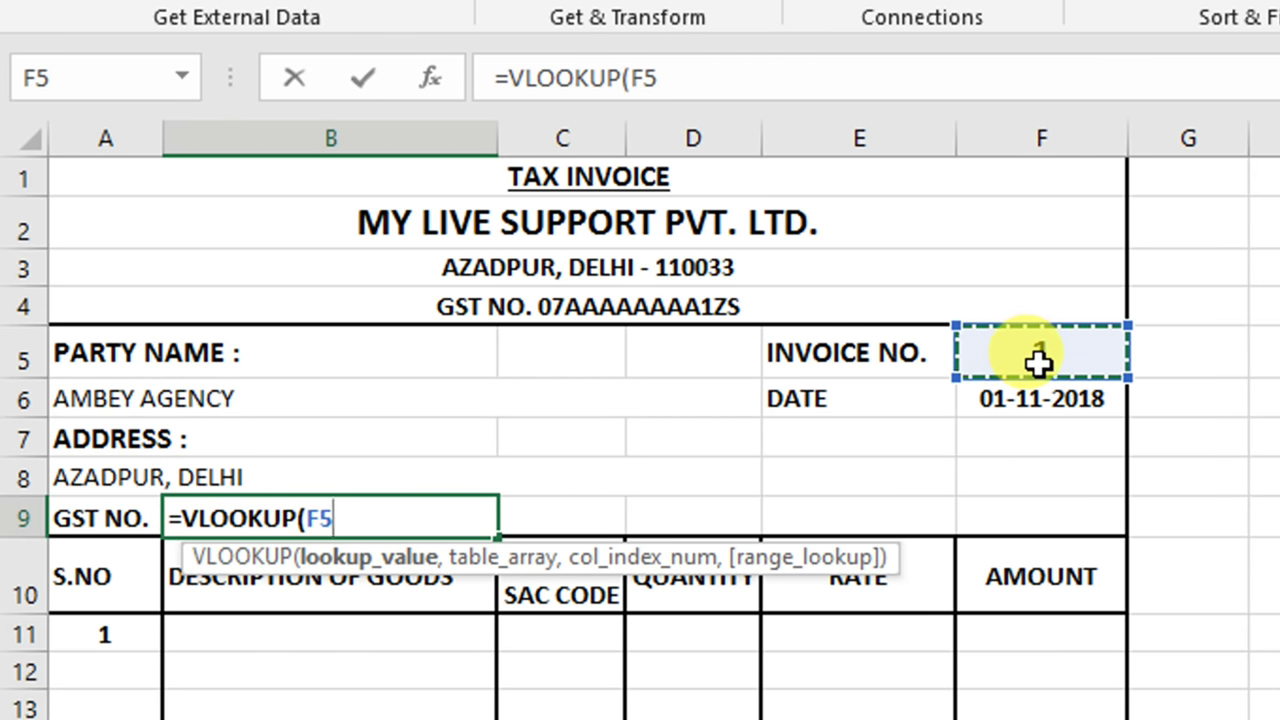
pyautogui.write(',')
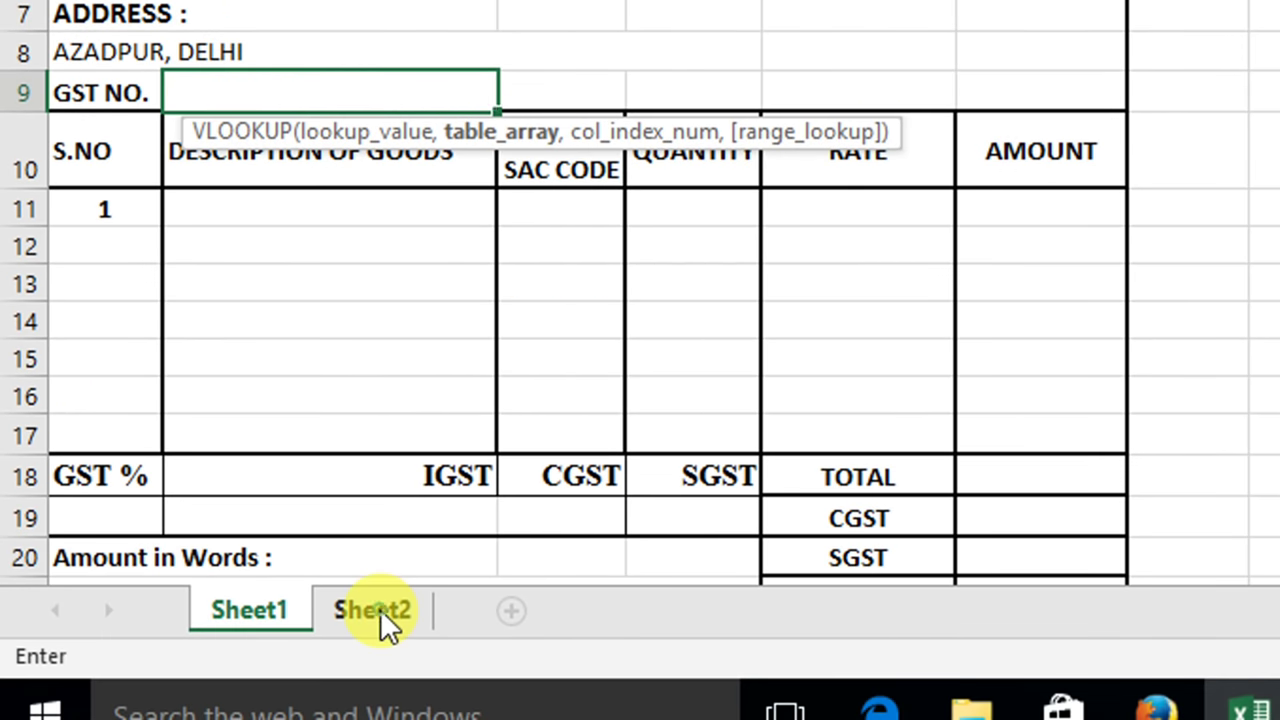
pyautogui.click(380, 619)
pyautogui.moveTo(150, 93); pyautogui.dragTo(1095, 268)
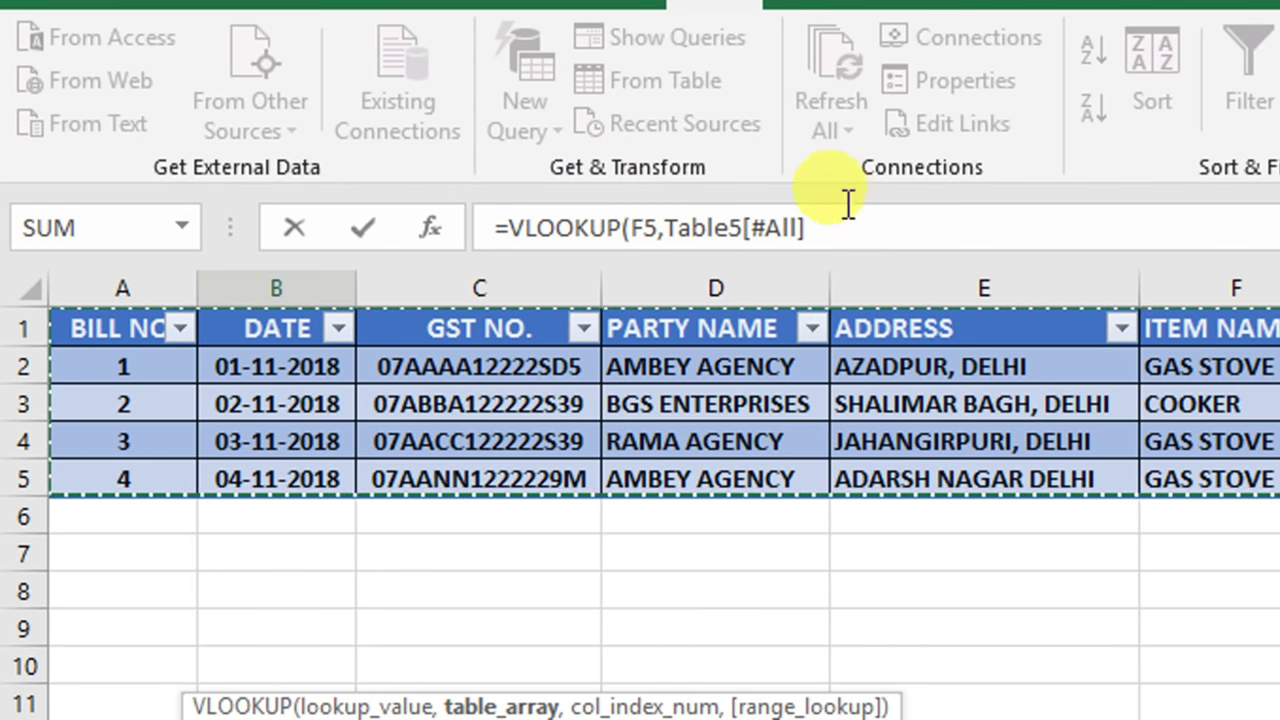
pyautogui.click(845, 229)
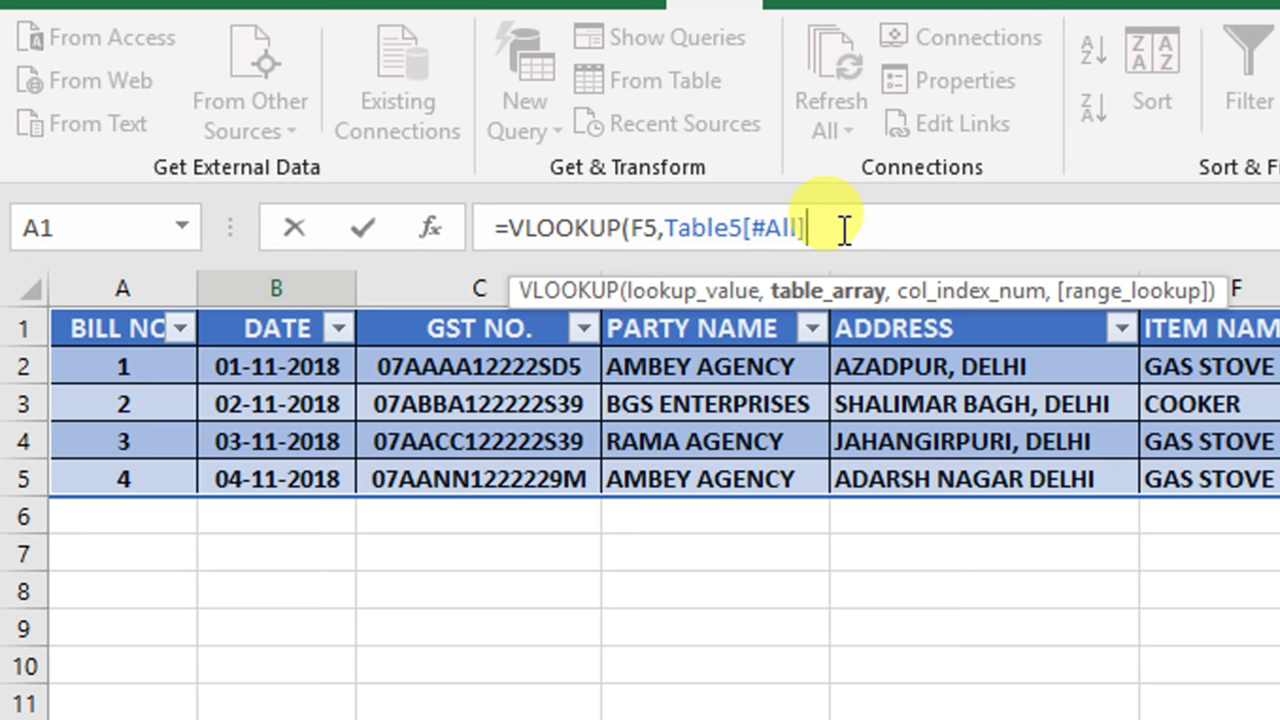
pyautogui.write(',')
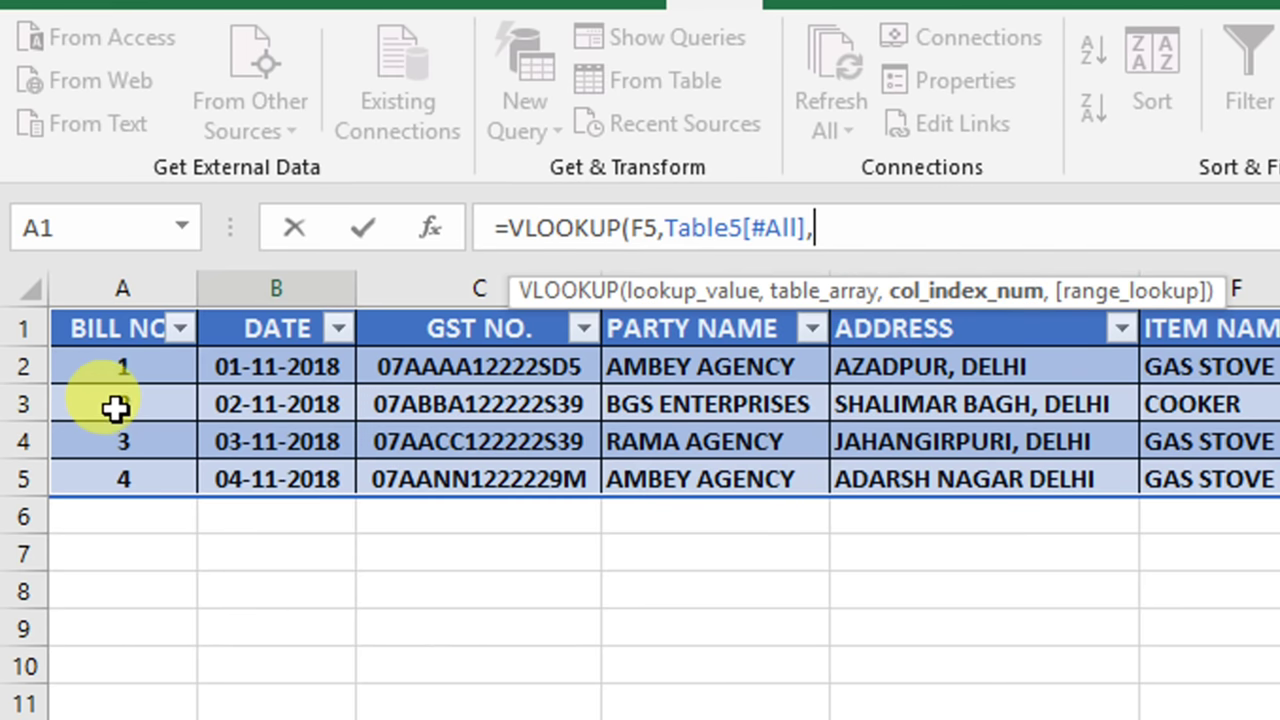
pyautogui.write('3')
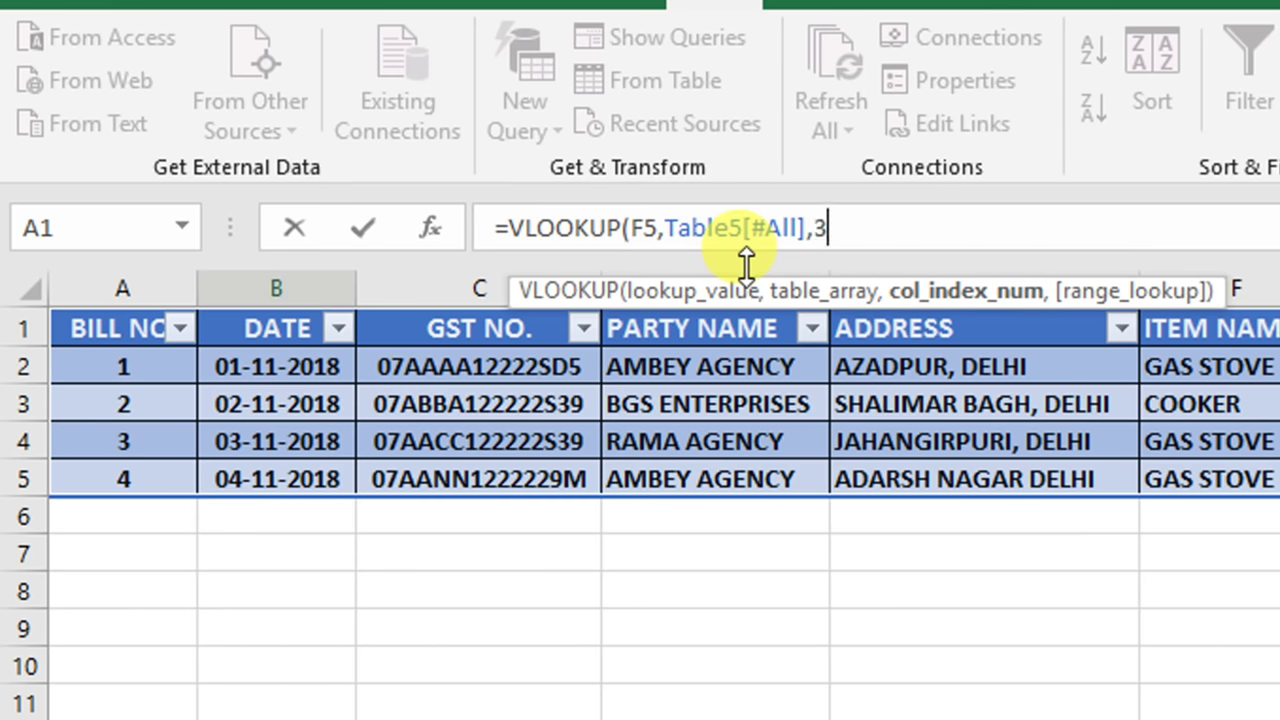
pyautogui.write(',')
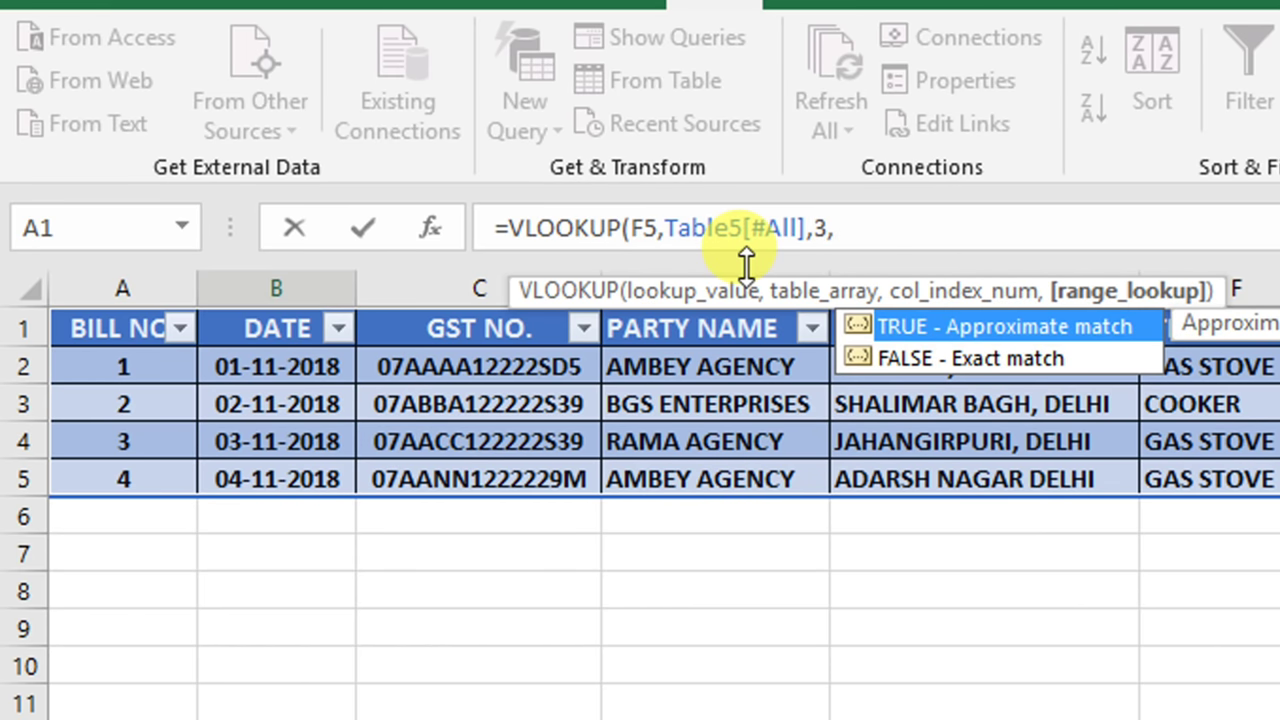
pyautogui.write('0')
pyautogui.write(')')
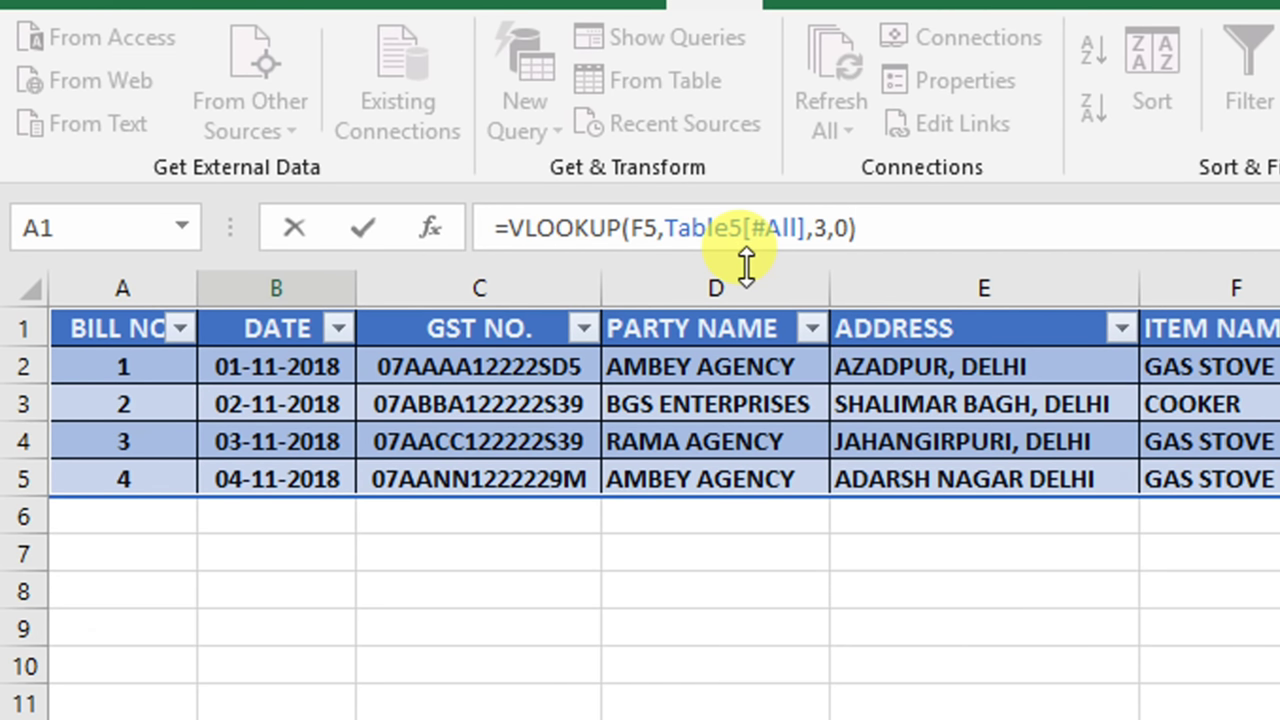
pyautogui.press('Return')
pyautogui.click(305, 650)
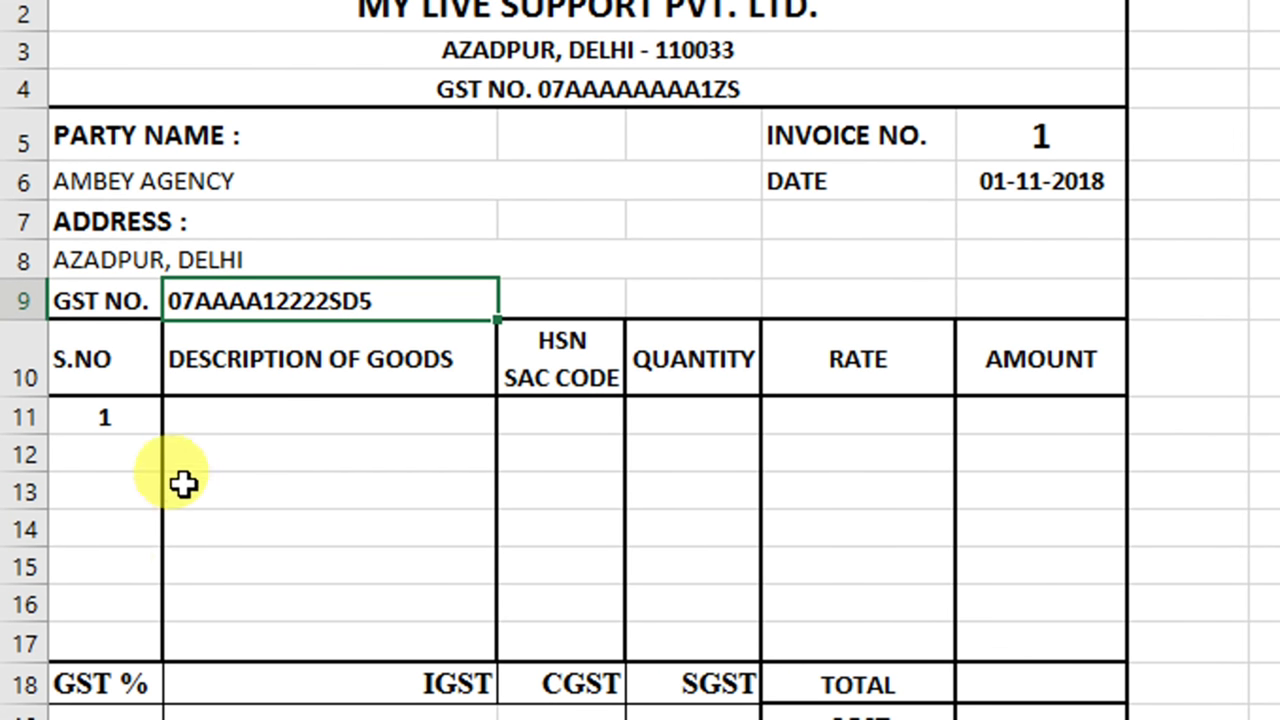
pyautogui.click(203, 425)
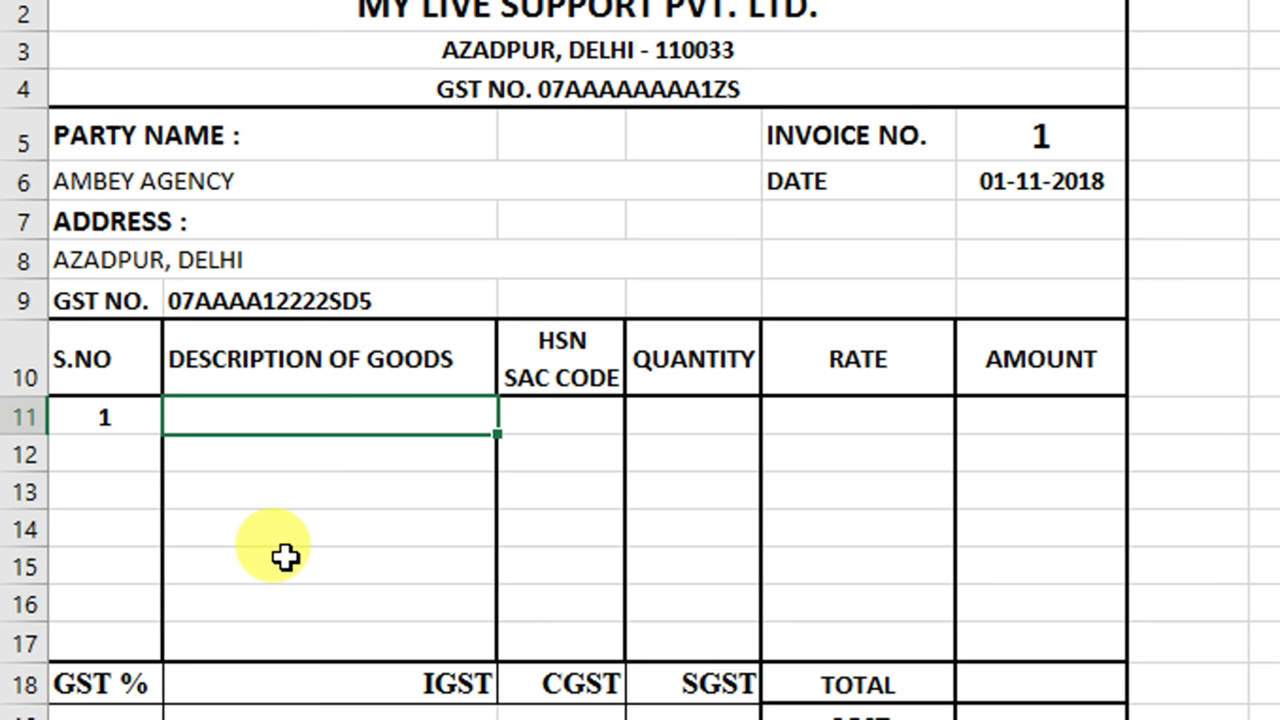
# Look up Table5 column 6 by F5 in B11 so the first item shows GAS STOVE.
pyautogui.write('=VL')
pyautogui.press('Tab')
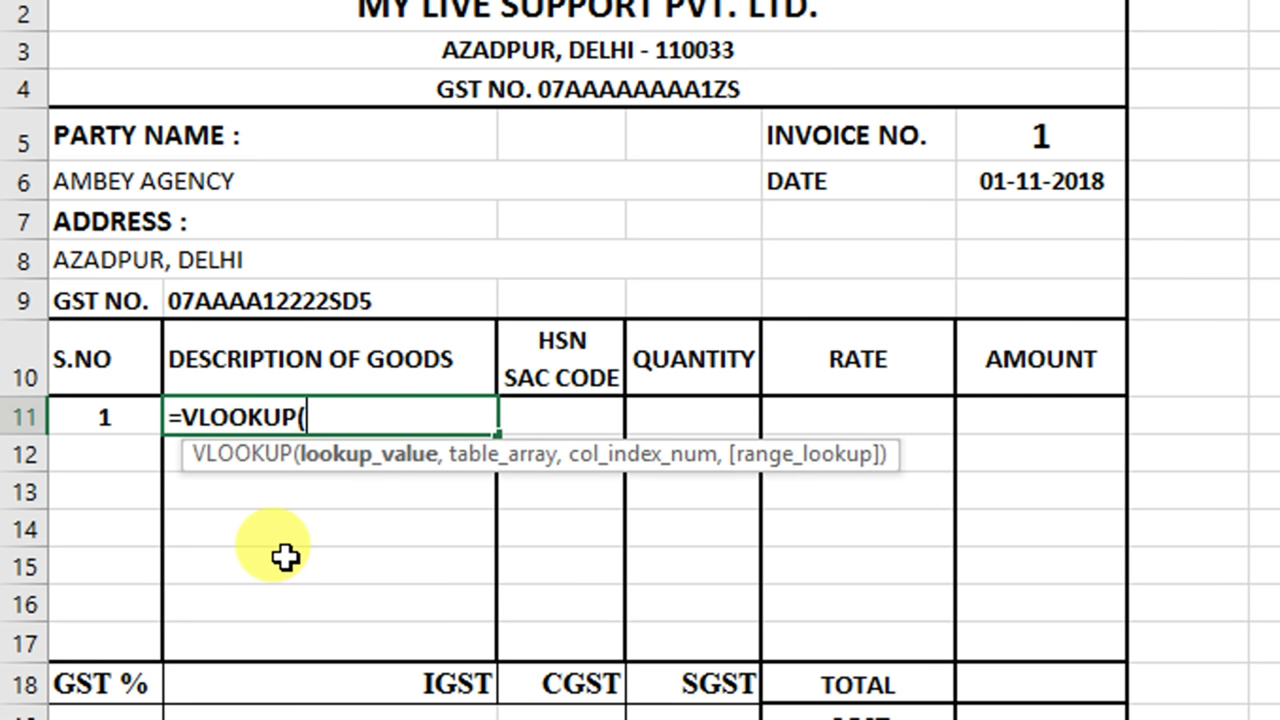
pyautogui.click(1010, 138)
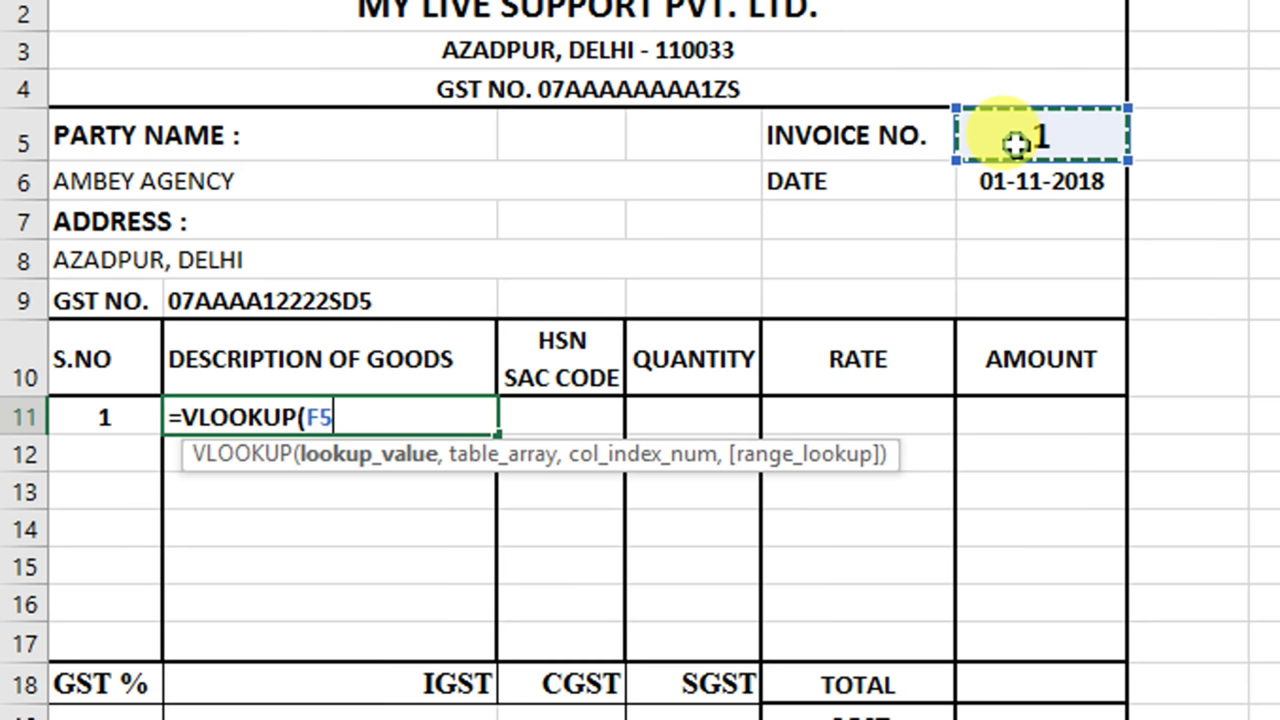
pyautogui.write(',')
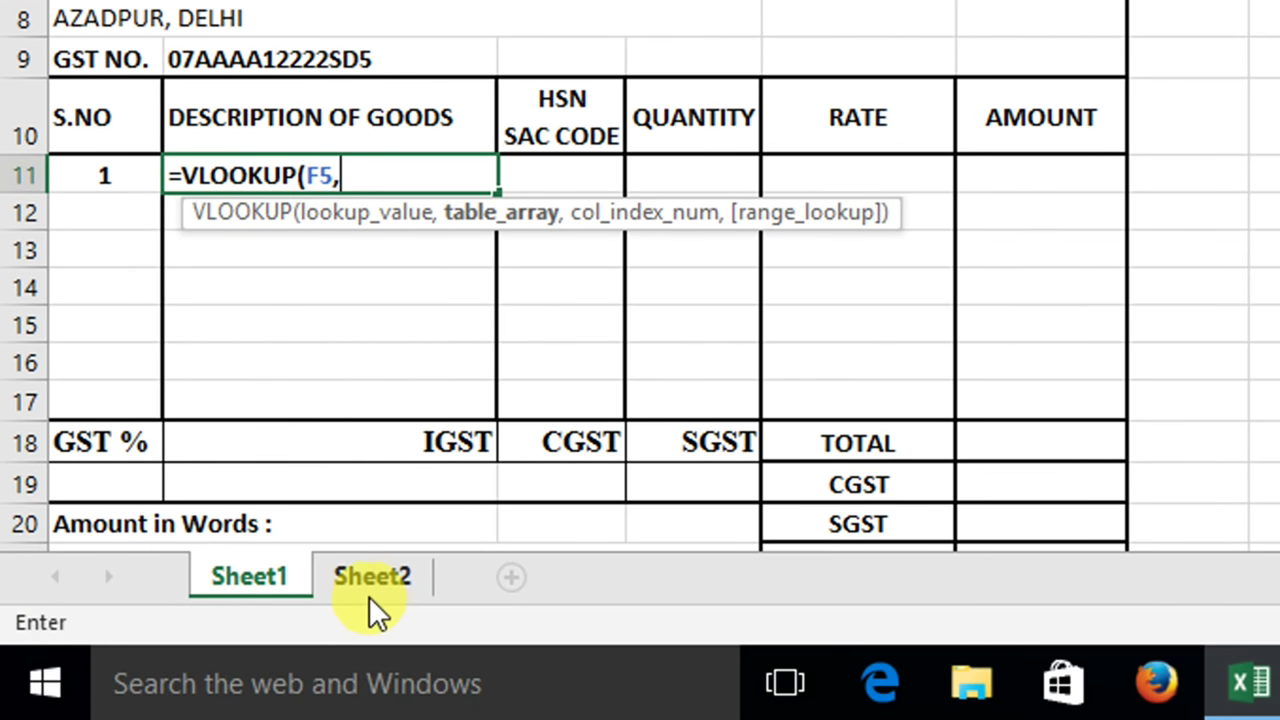
pyautogui.click(372, 580)
pyautogui.click(372, 580)
pyautogui.moveTo(100, 126)
pyautogui.mouseDown()
pyautogui.moveTo(800, 268)
pyautogui.moveTo(1109, 277)
pyautogui.mouseUp()
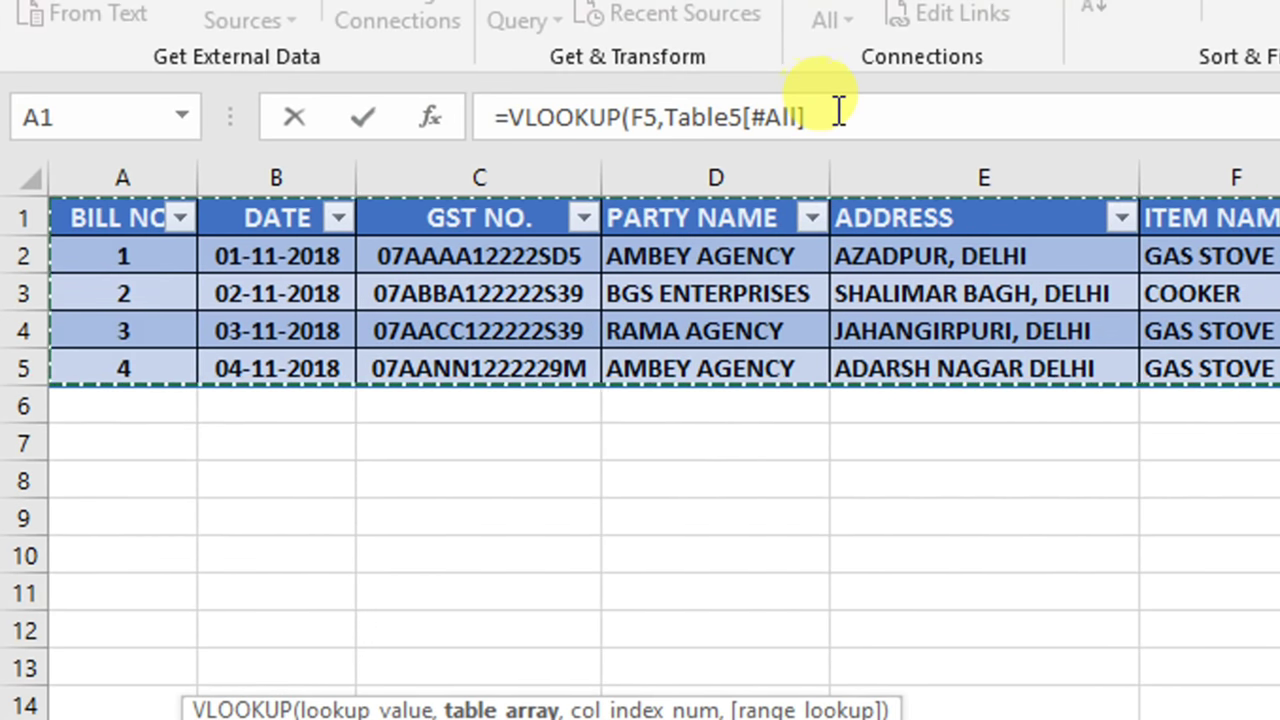
pyautogui.click(830, 114)
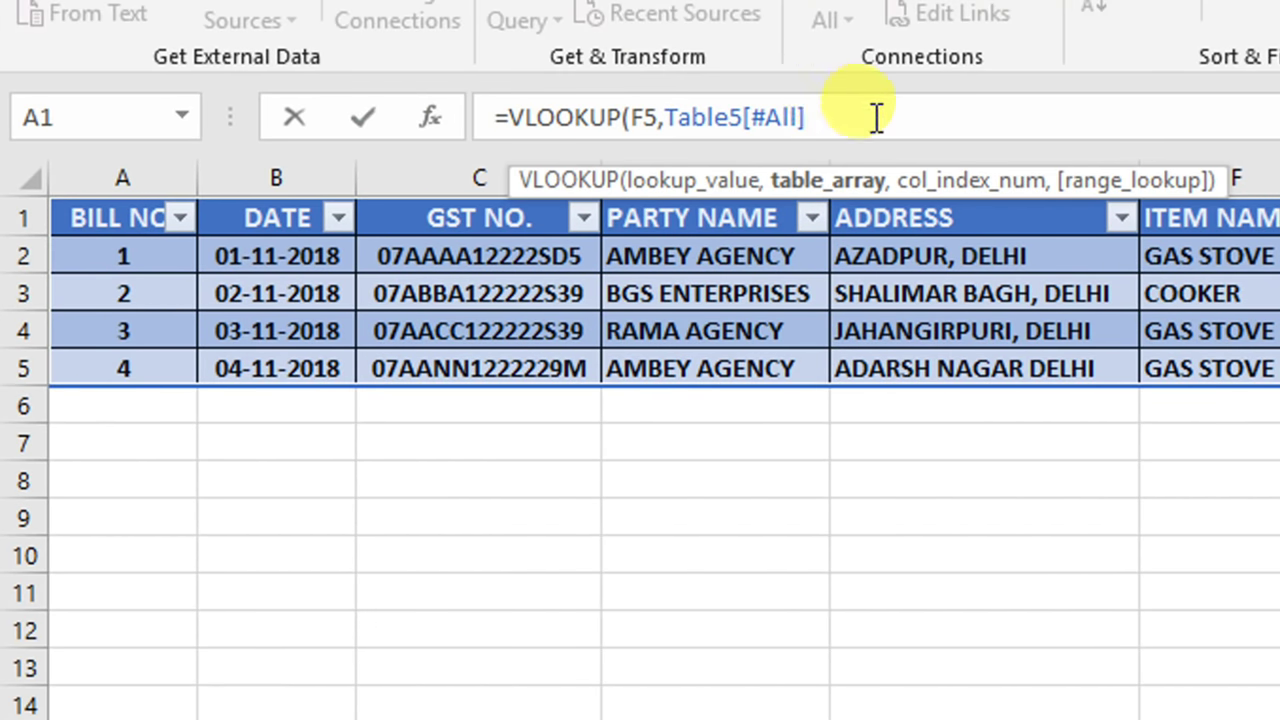
pyautogui.write(',6')
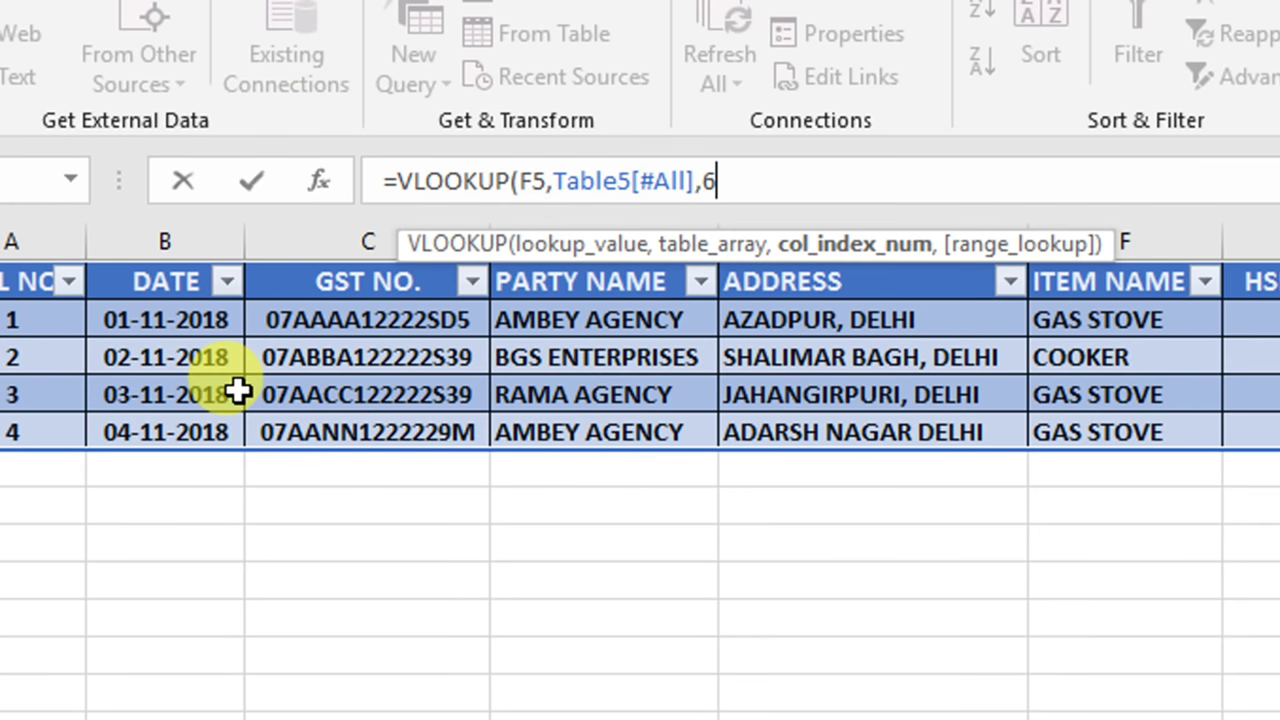
pyautogui.write(',')
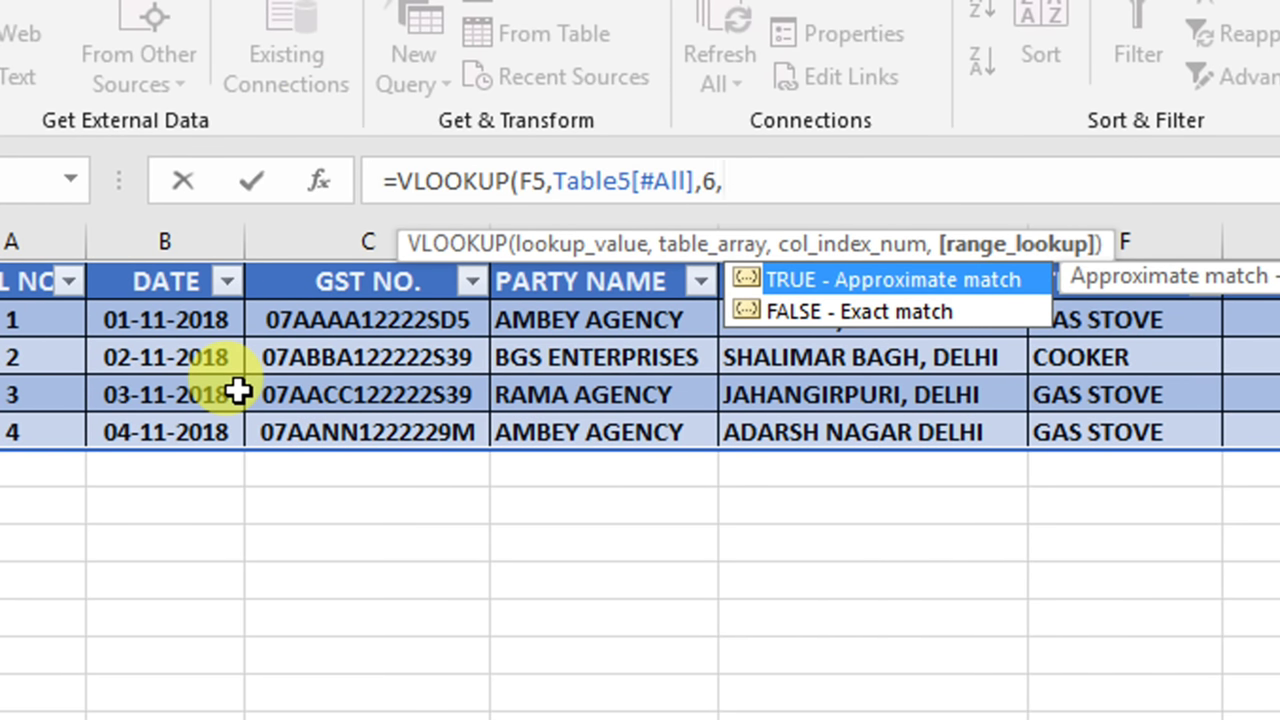
pyautogui.write(')')
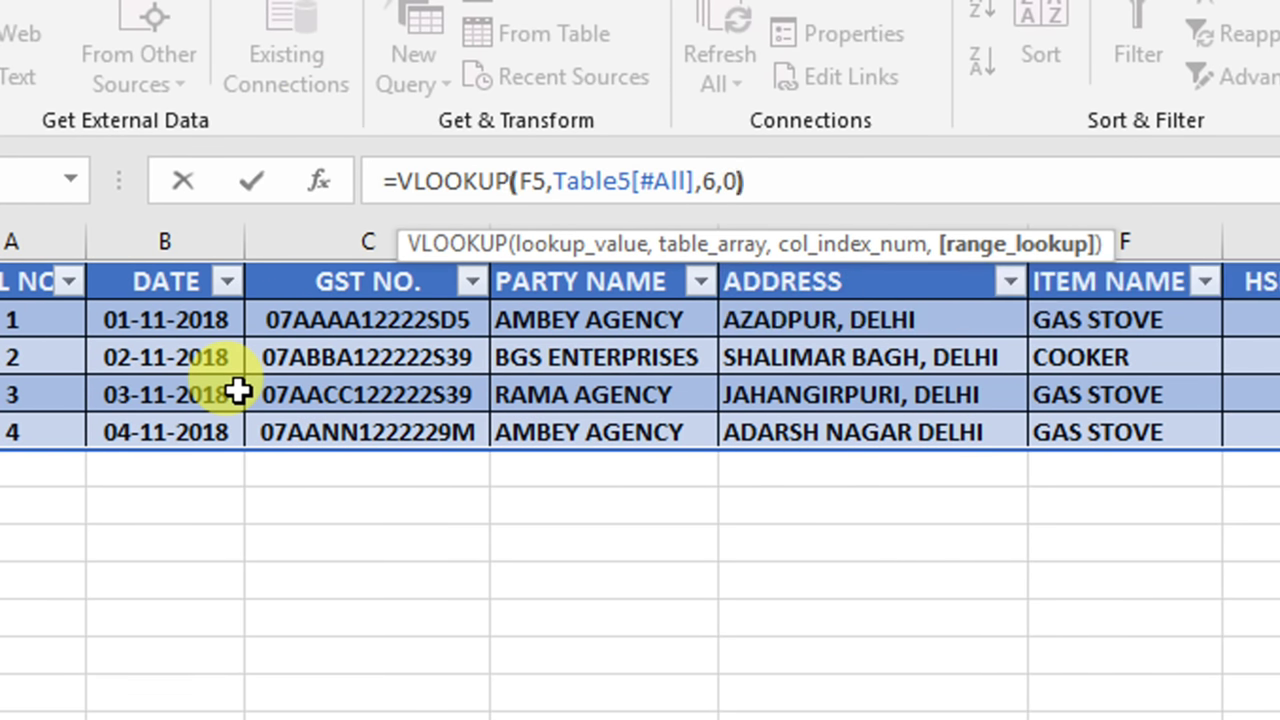
pyautogui.press('Return')
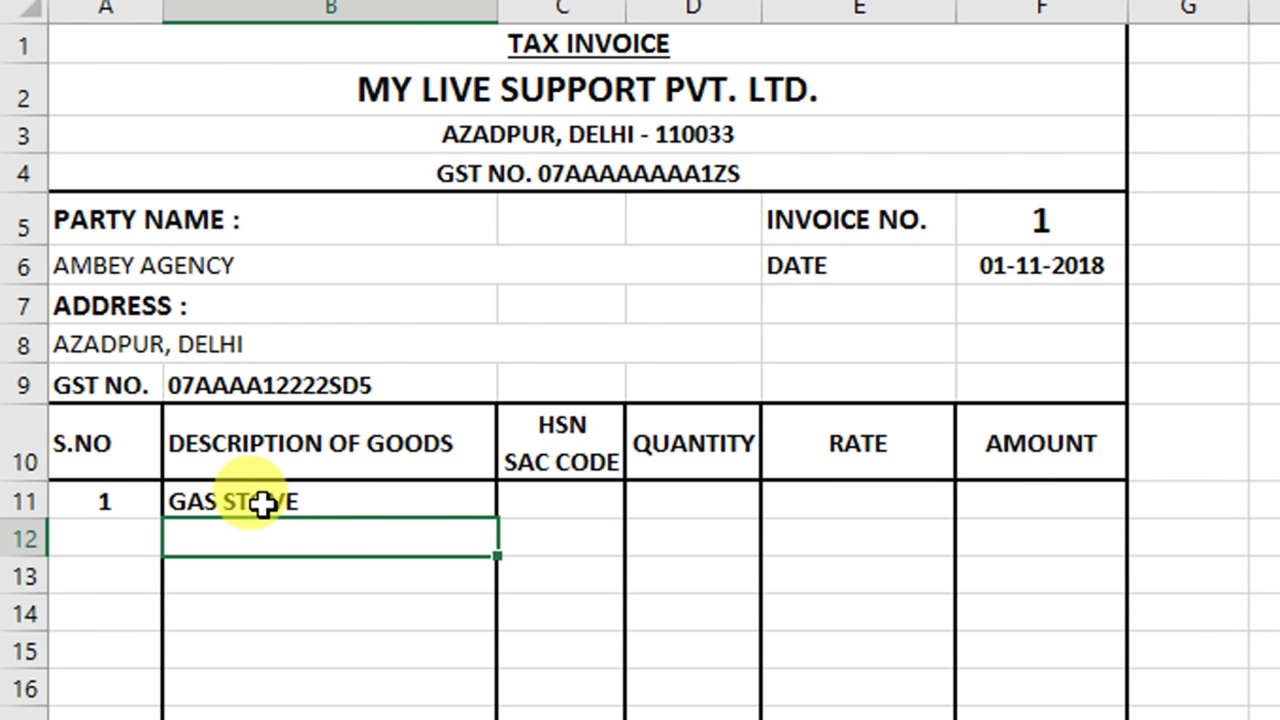
pyautogui.click(532, 502)
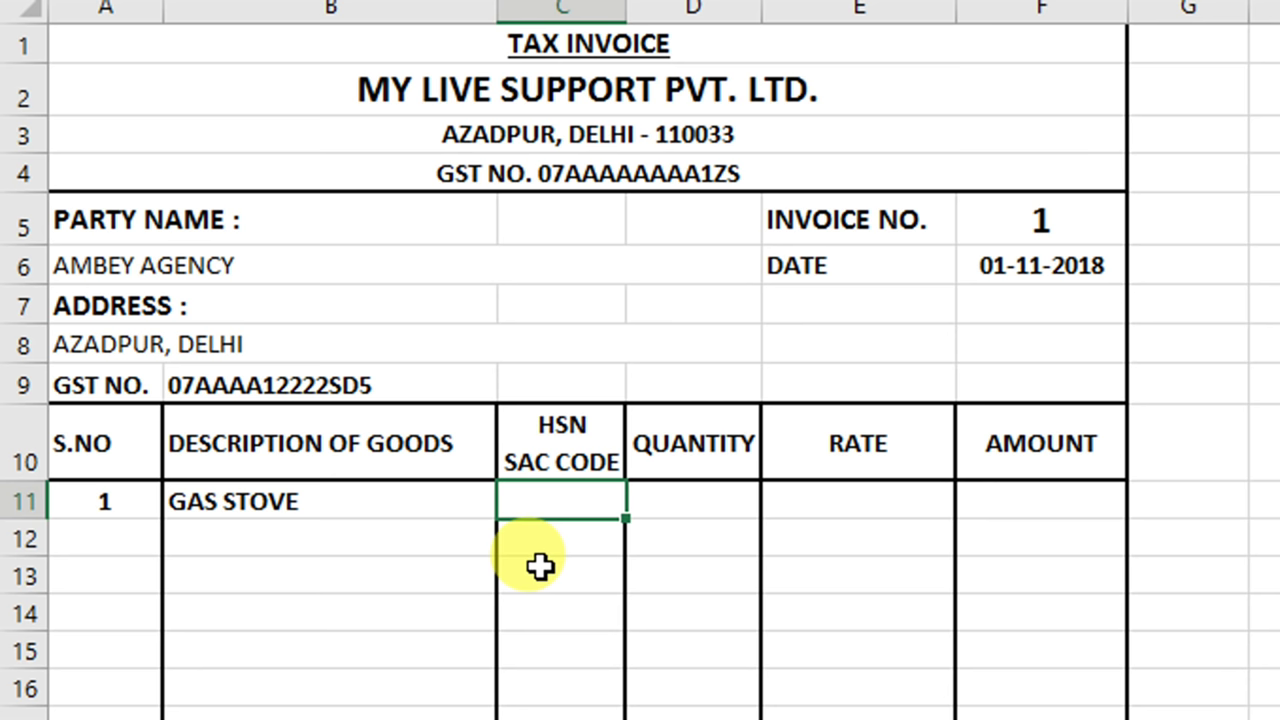
# Enter =VLOOKUP(F5,Table5[#All],7,0) in C11 to show HSN/SAC code 7321.
pyautogui.write('=VL')
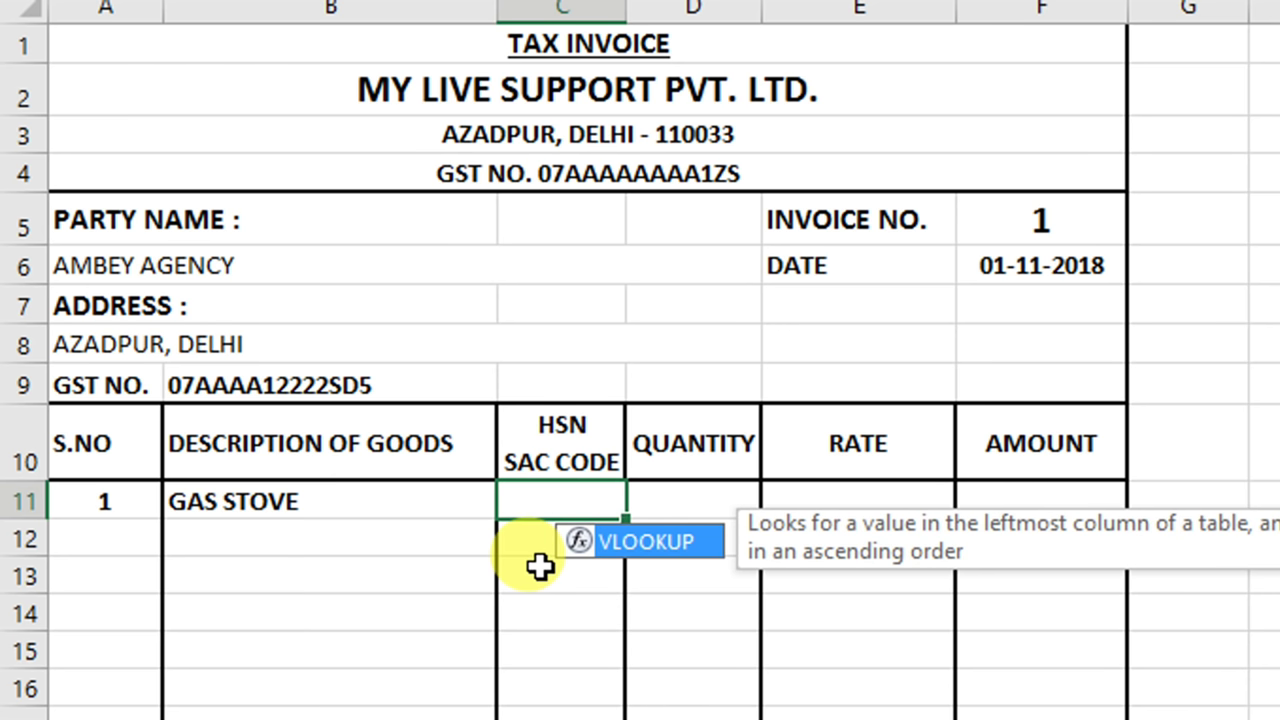
pyautogui.press('Tab')
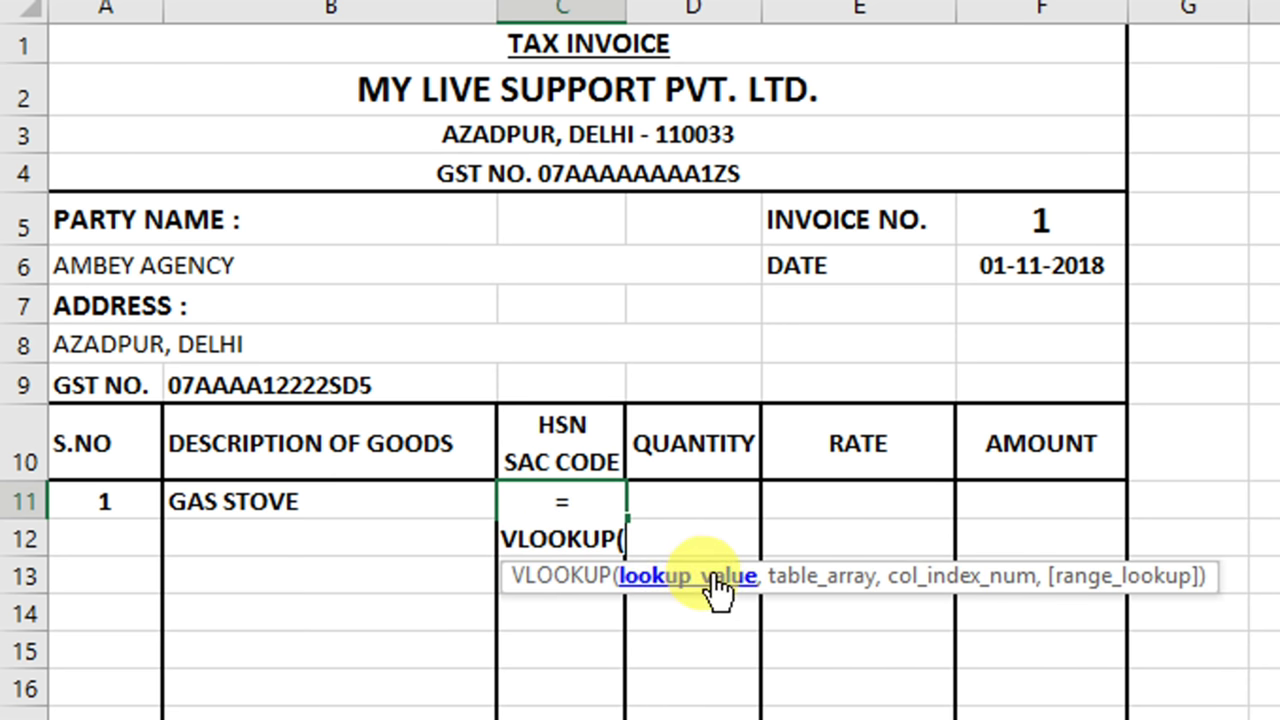
pyautogui.click(1008, 225)
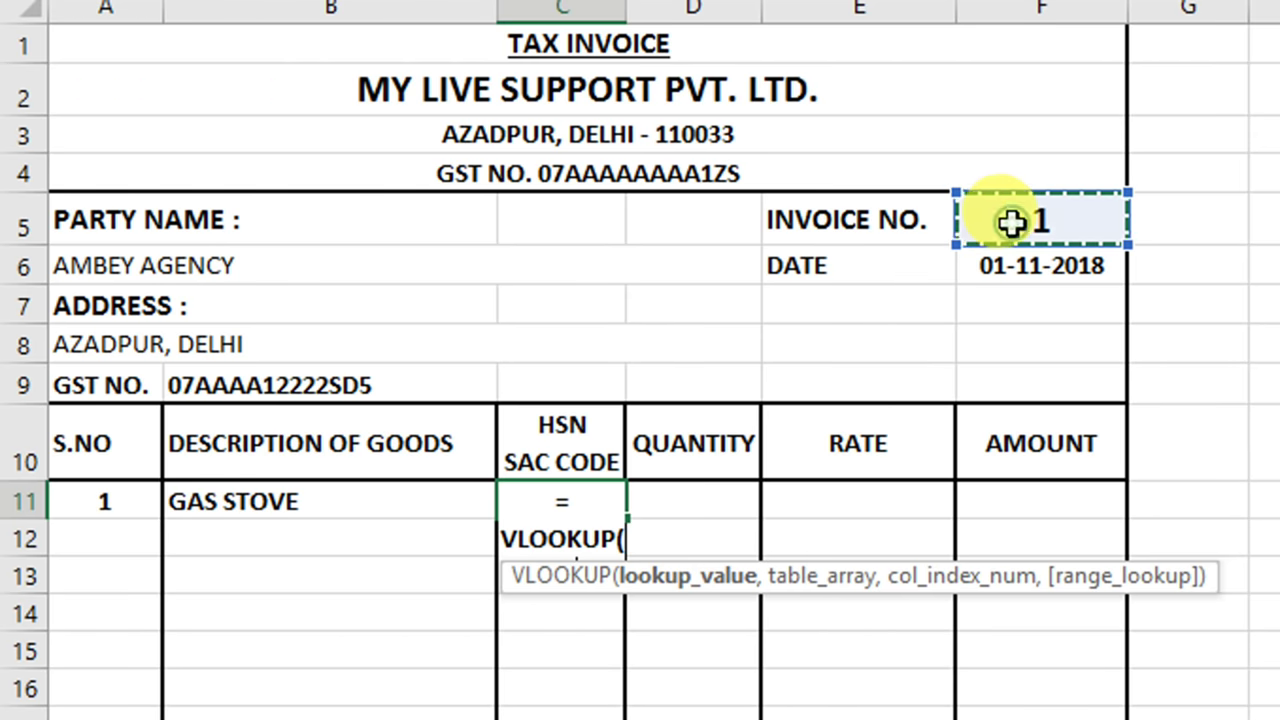
pyautogui.write(',')
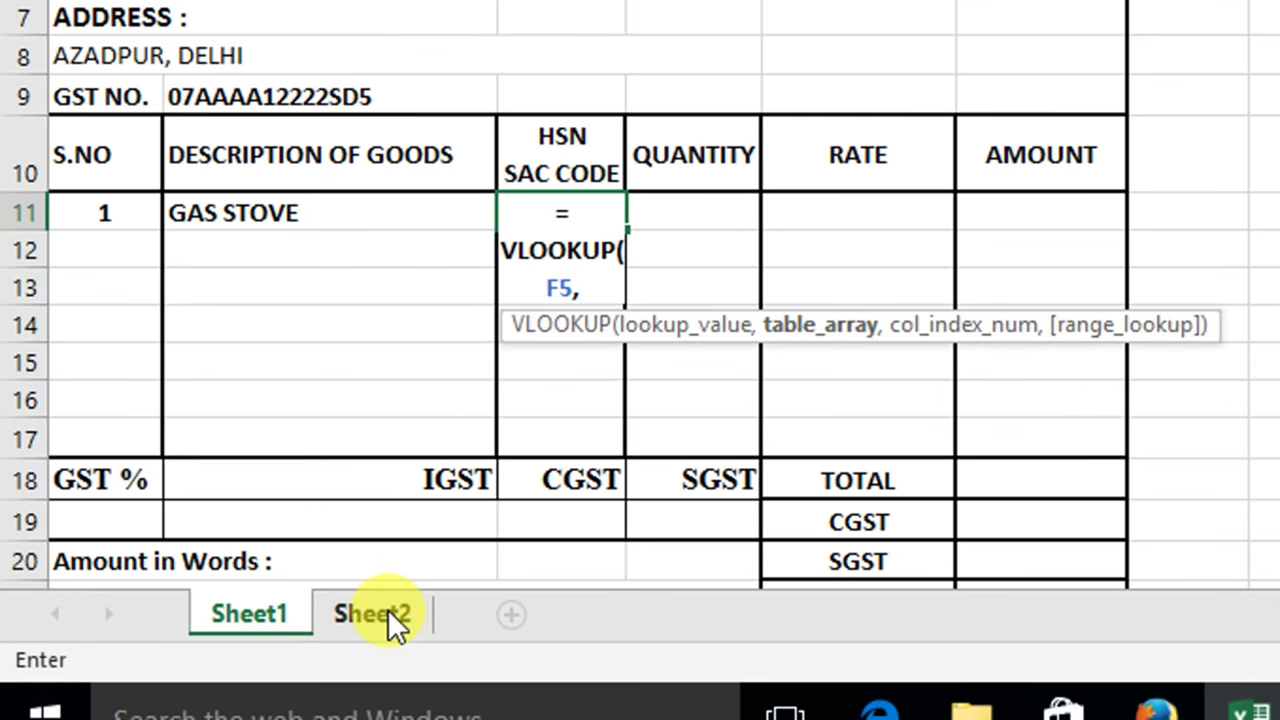
pyautogui.click(371, 614)
pyautogui.moveTo(70, 106); pyautogui.dragTo(352, 256)
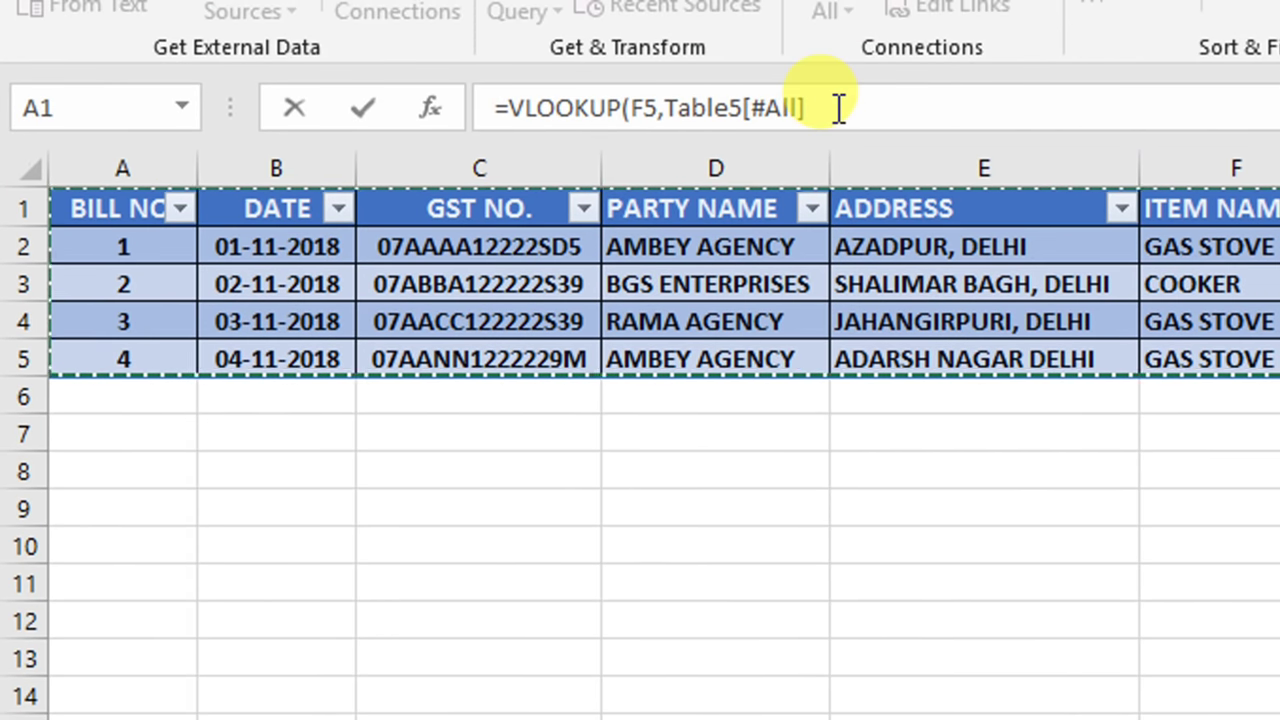
pyautogui.click(836, 110)
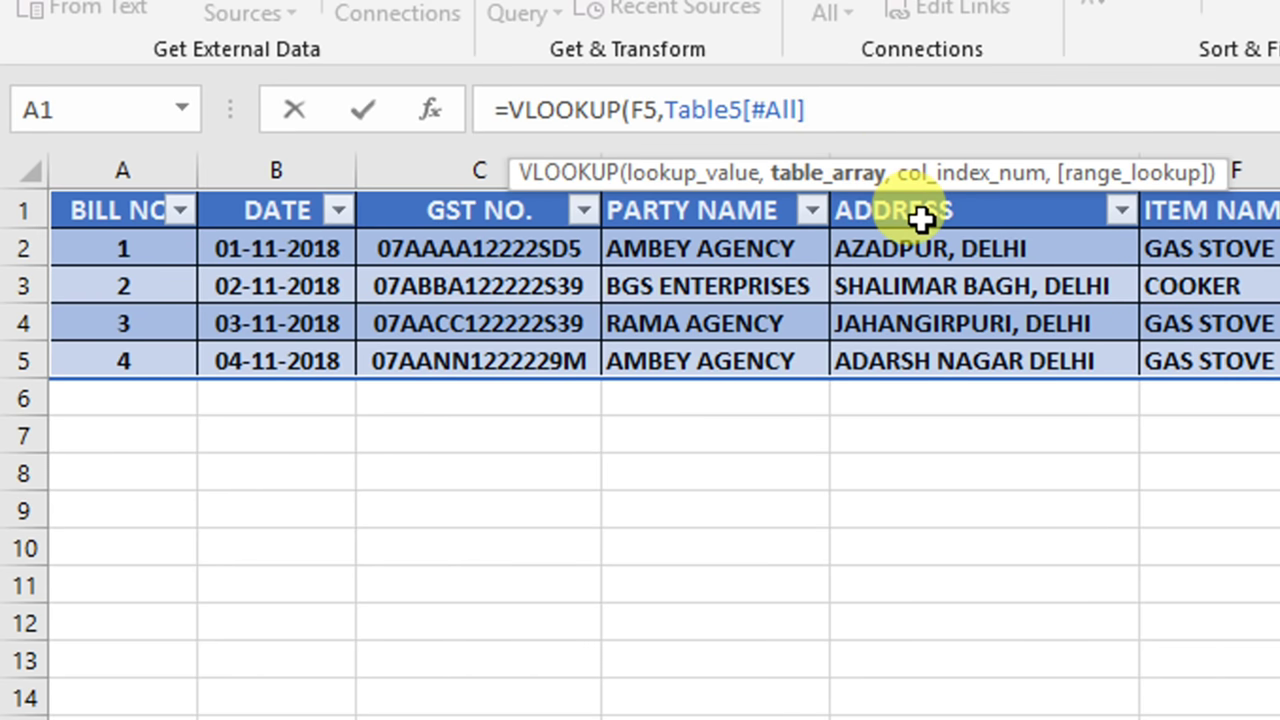
pyautogui.write(',7')
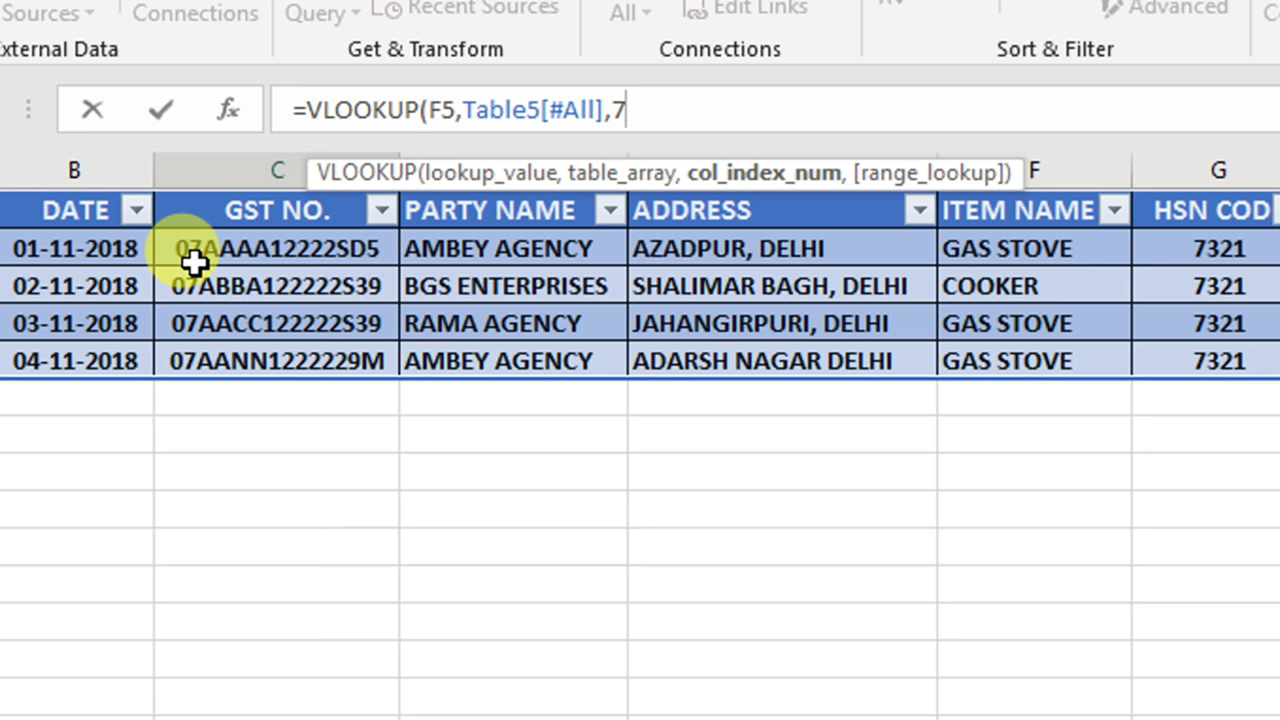
pyautogui.write(',')
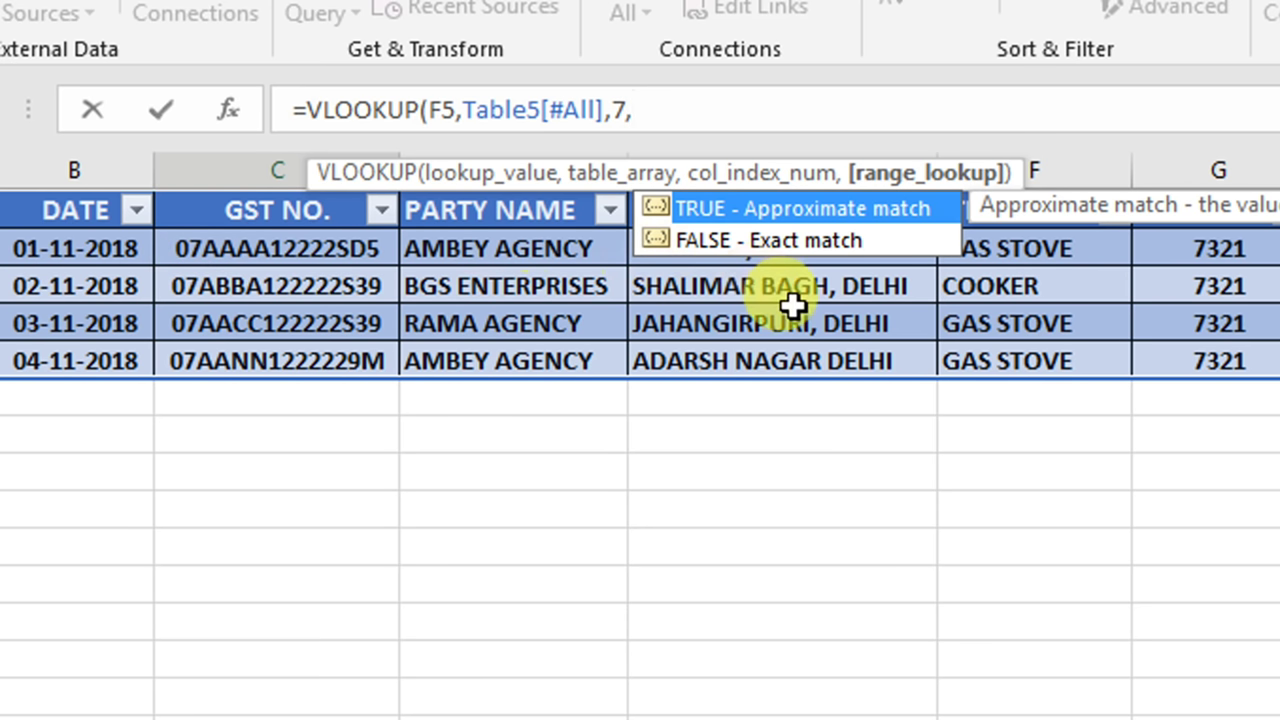
pyautogui.write('0')
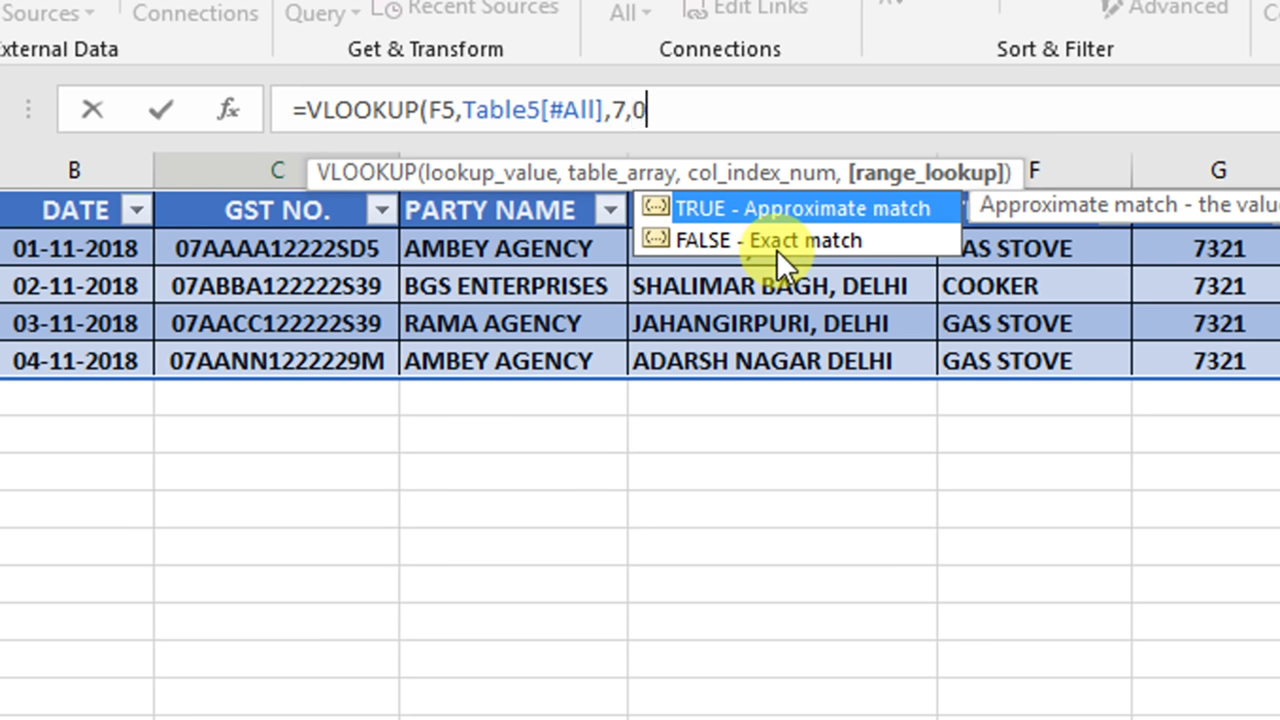
pyautogui.write(')')
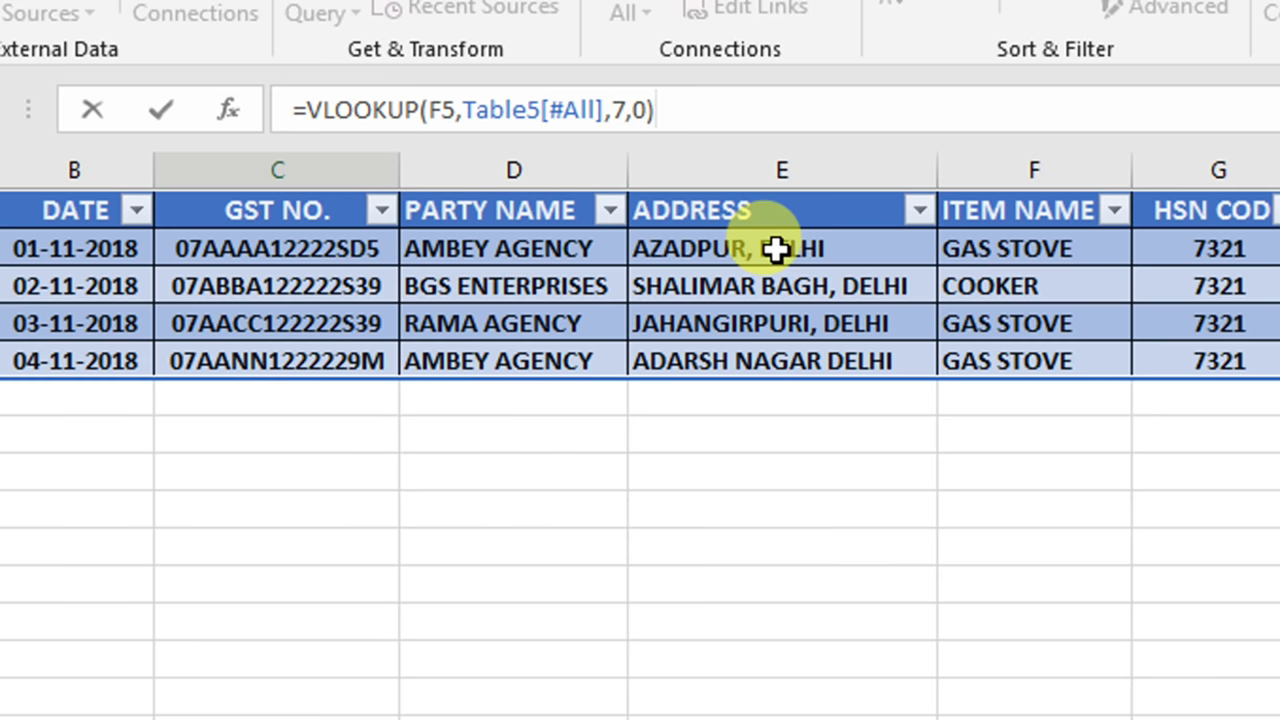
pyautogui.press('Return')
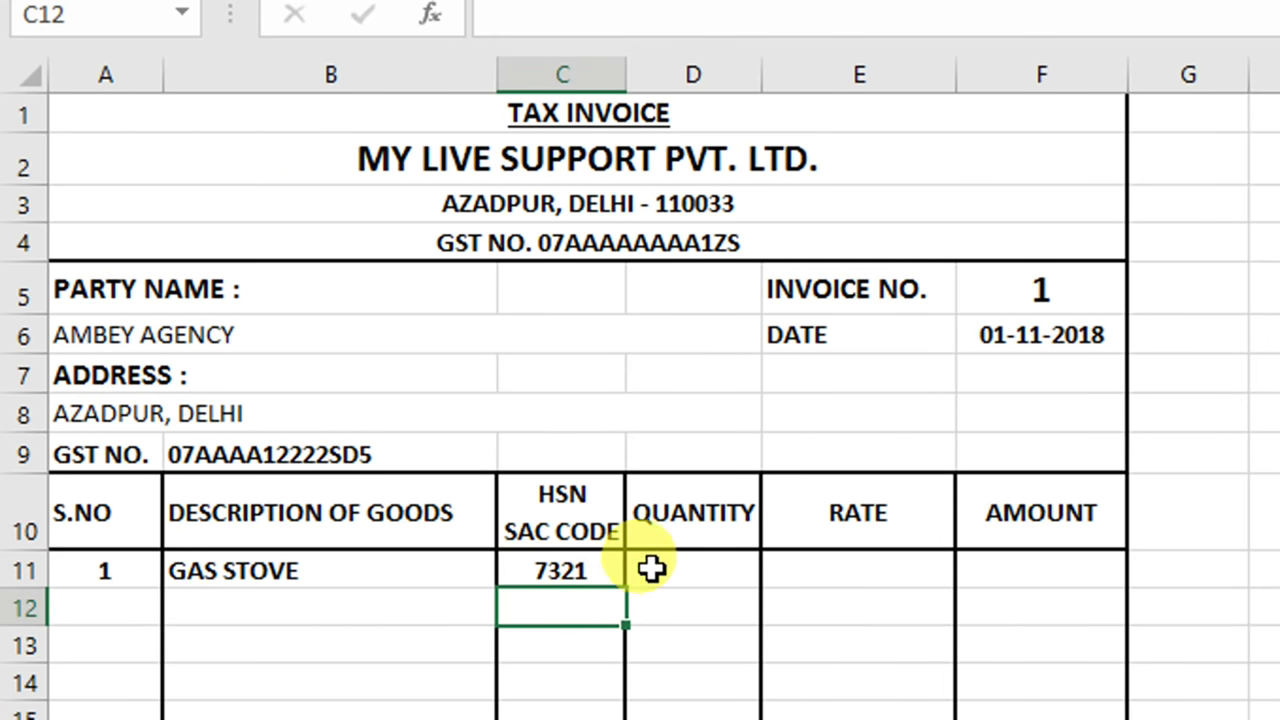
# Enter =VLOOKUP(F5,Table5[#All],8,0) in D11 so the first item's quantity shows 450.
pyautogui.click(653, 567)
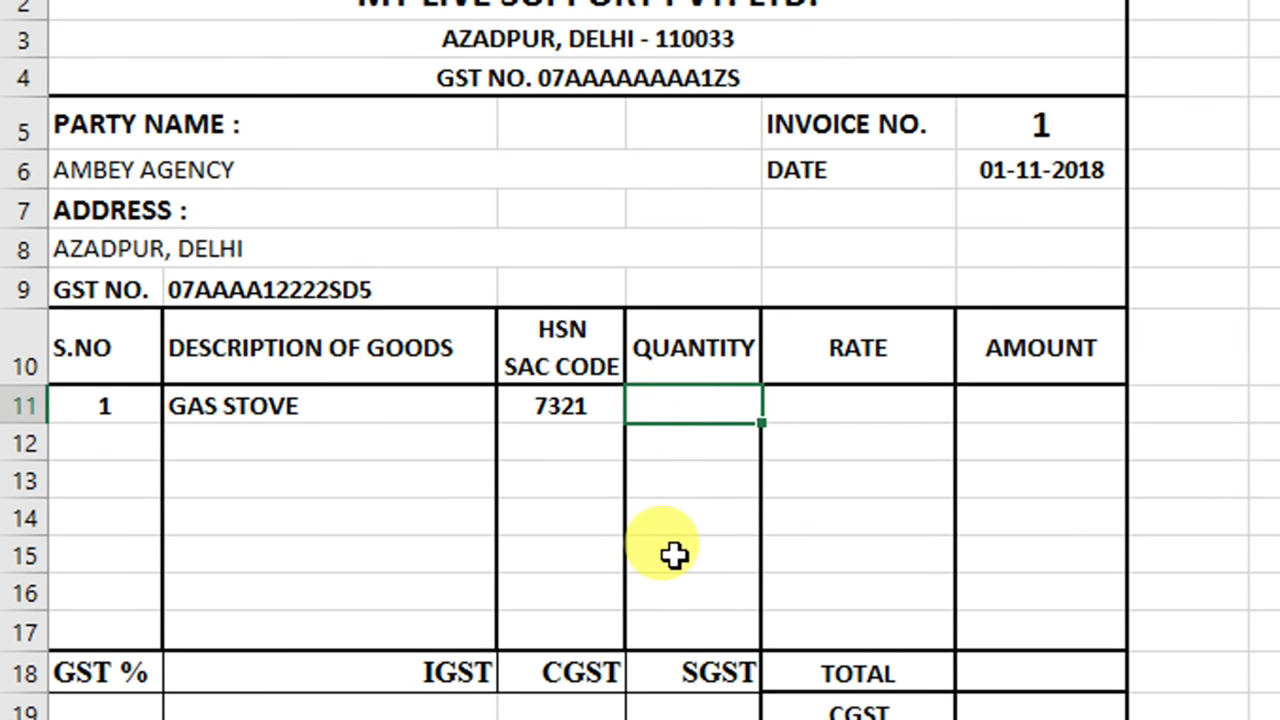
pyautogui.click(694, 405)
pyautogui.write('=VL')
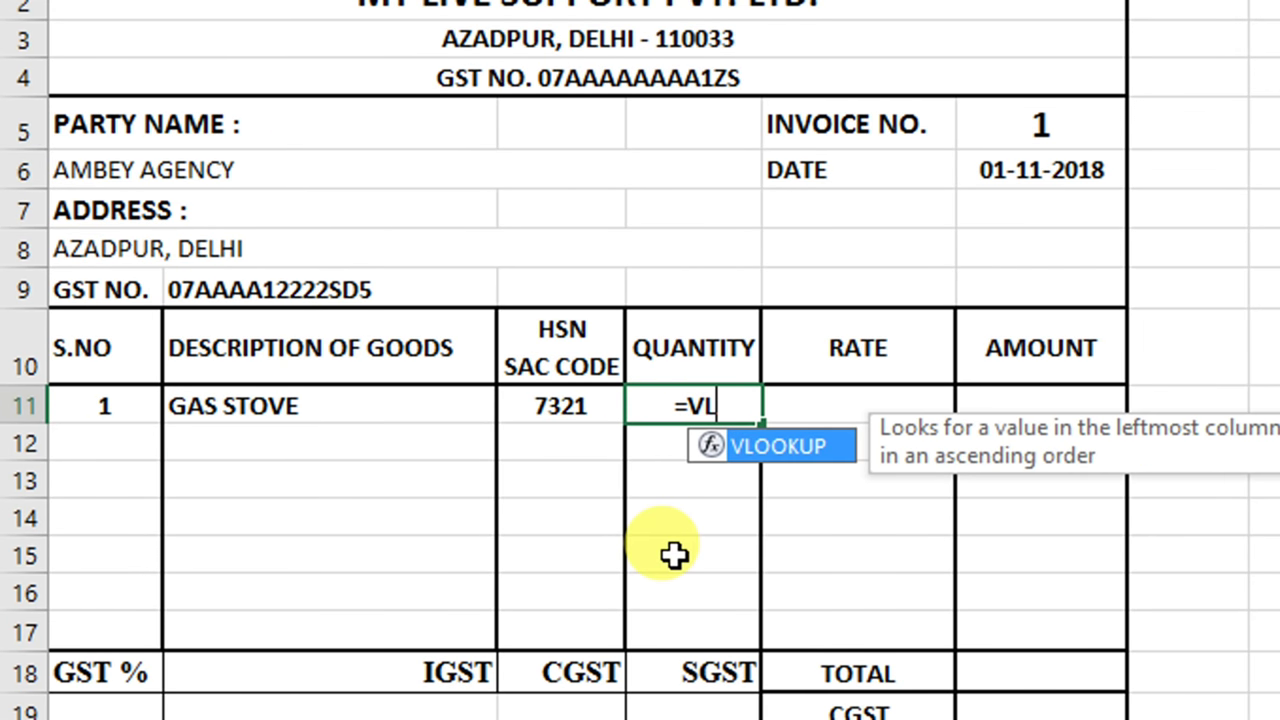
pyautogui.press('Tab')
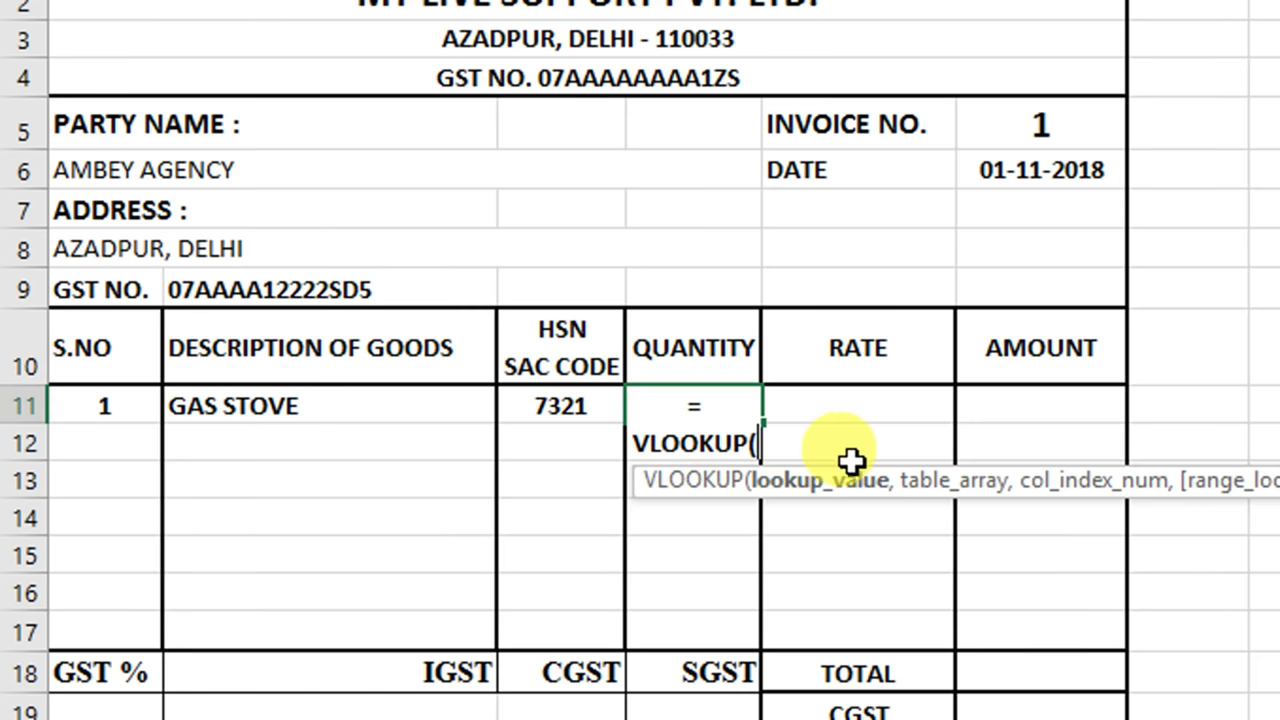
pyautogui.click(1068, 128)
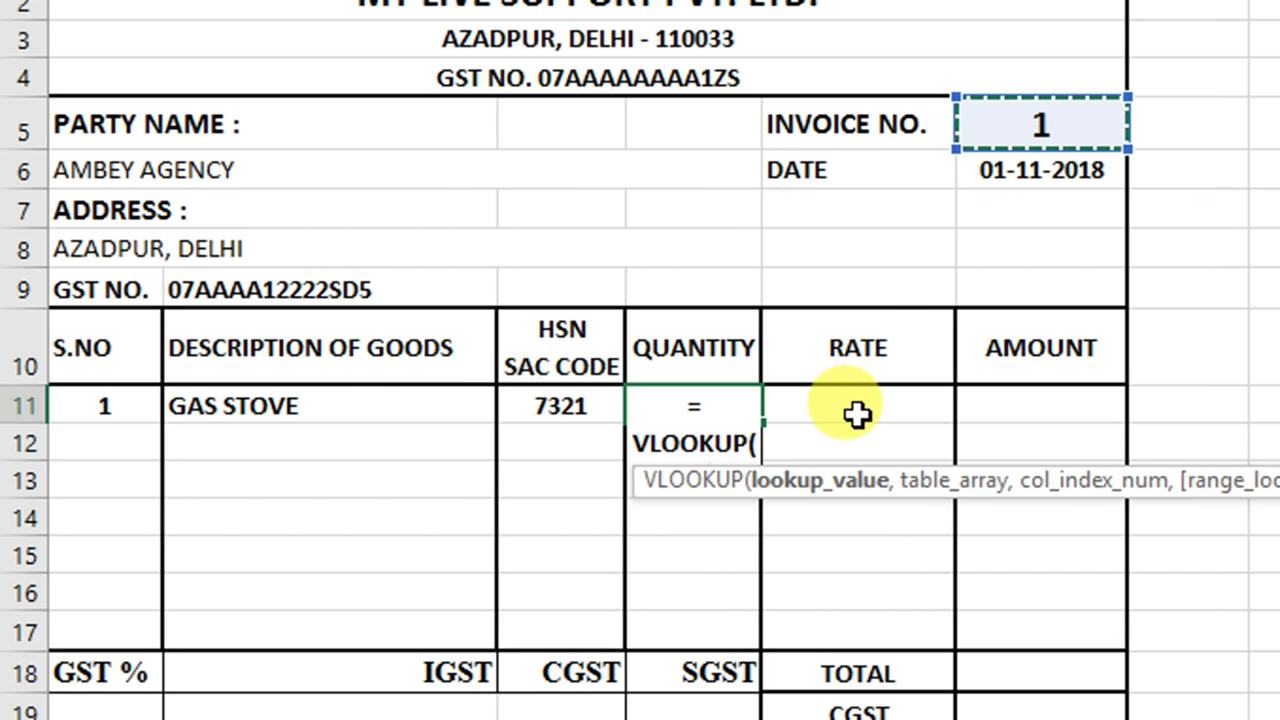
pyautogui.write(',')
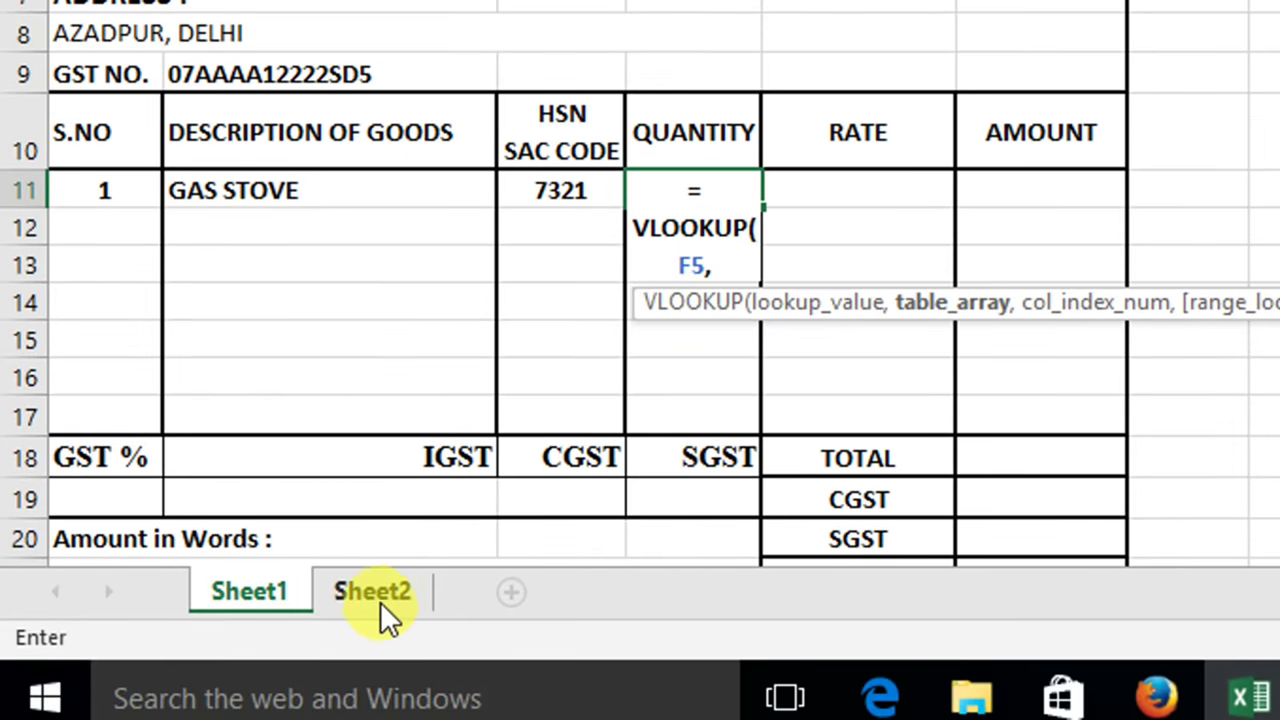
pyautogui.click(380, 601)
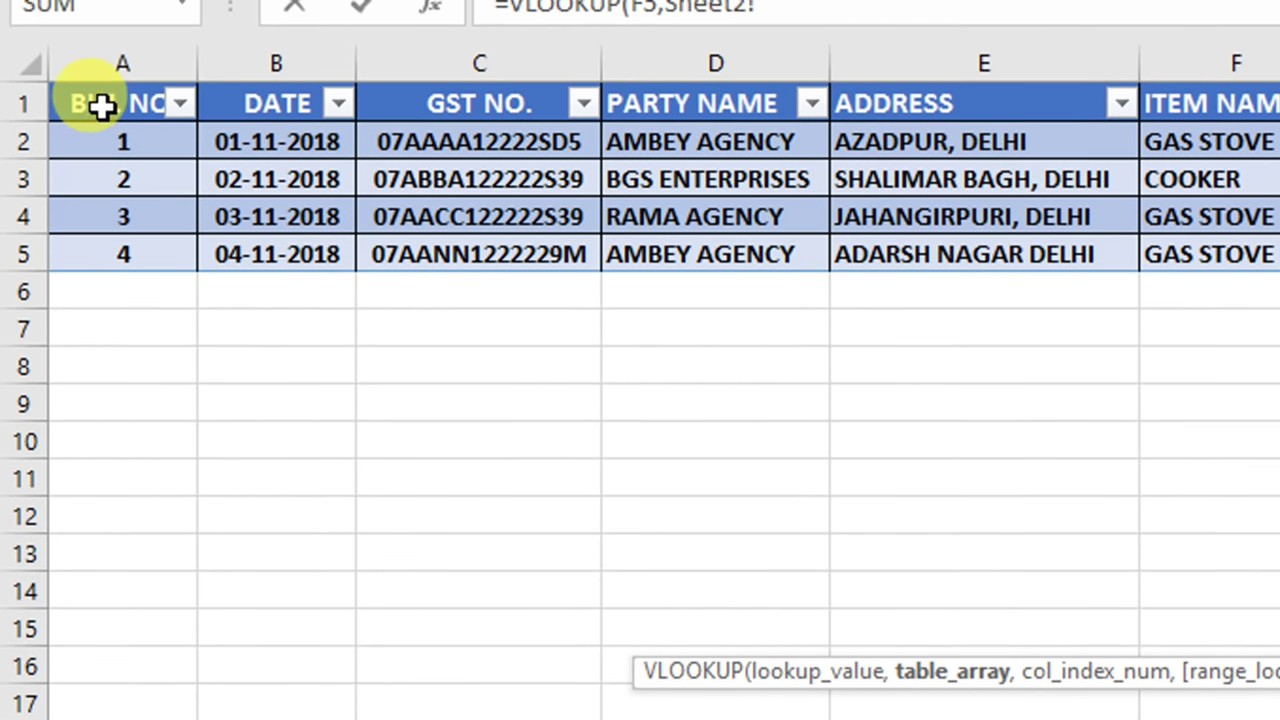
pyautogui.moveTo(100, 106)
pyautogui.mouseDown()
pyautogui.moveTo(456, 236)
pyautogui.moveTo(1094, 257)
pyautogui.mouseUp()
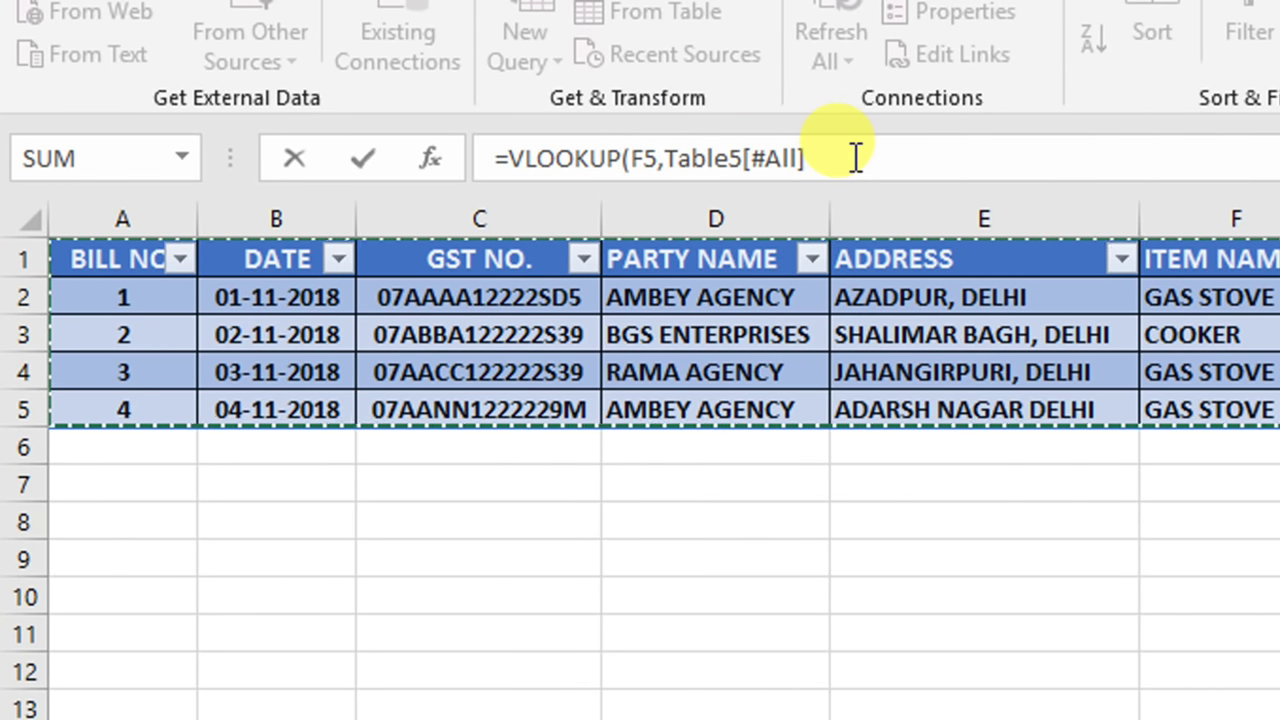
pyautogui.click(856, 158)
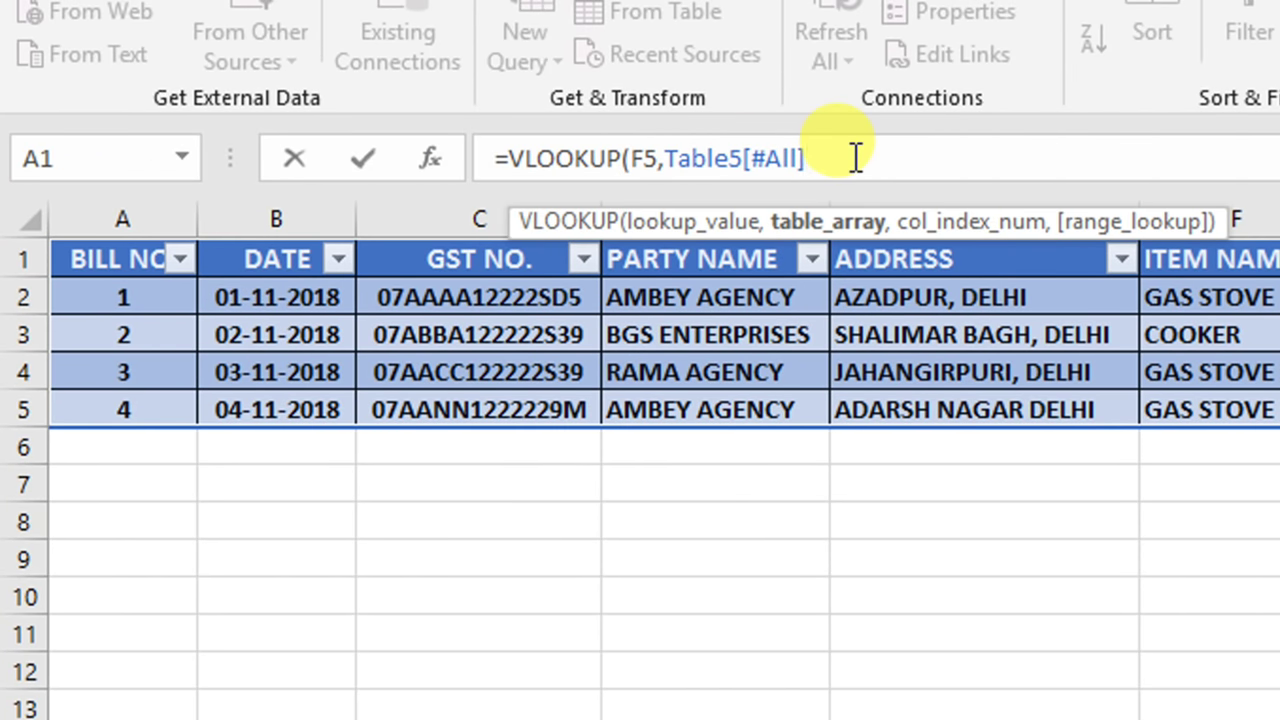
pyautogui.write(',8')
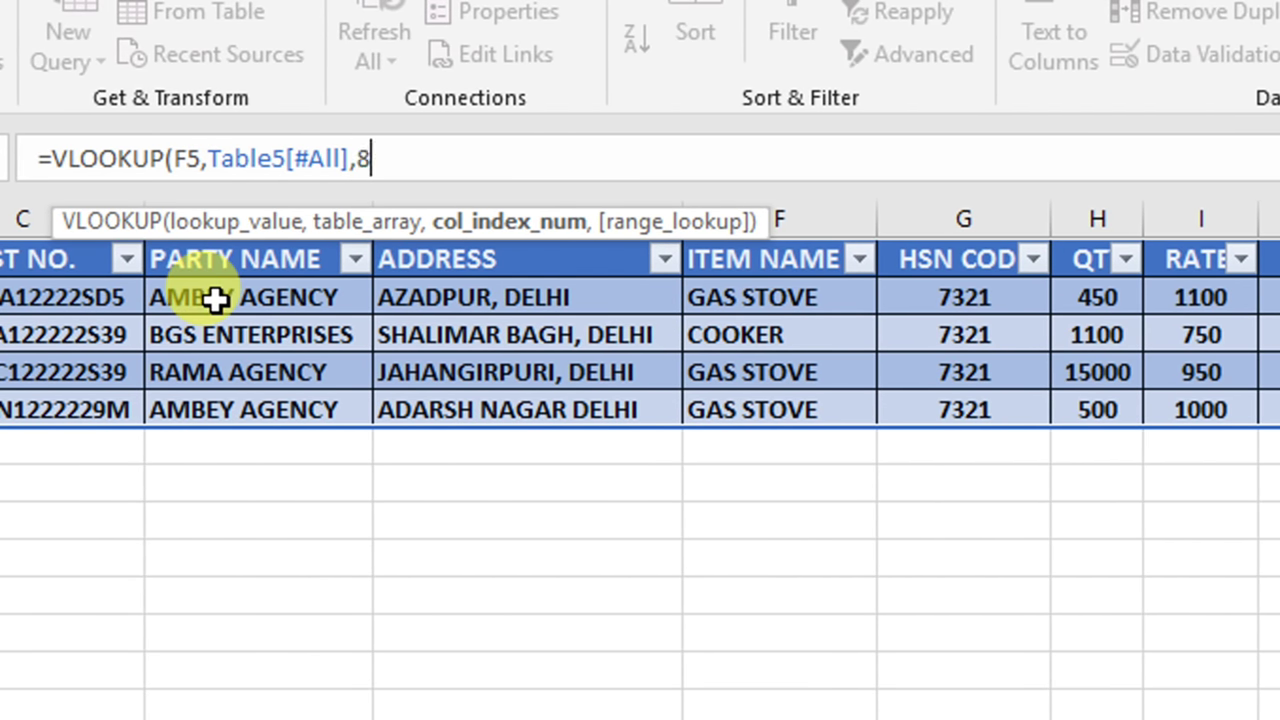
pyautogui.write(',0')
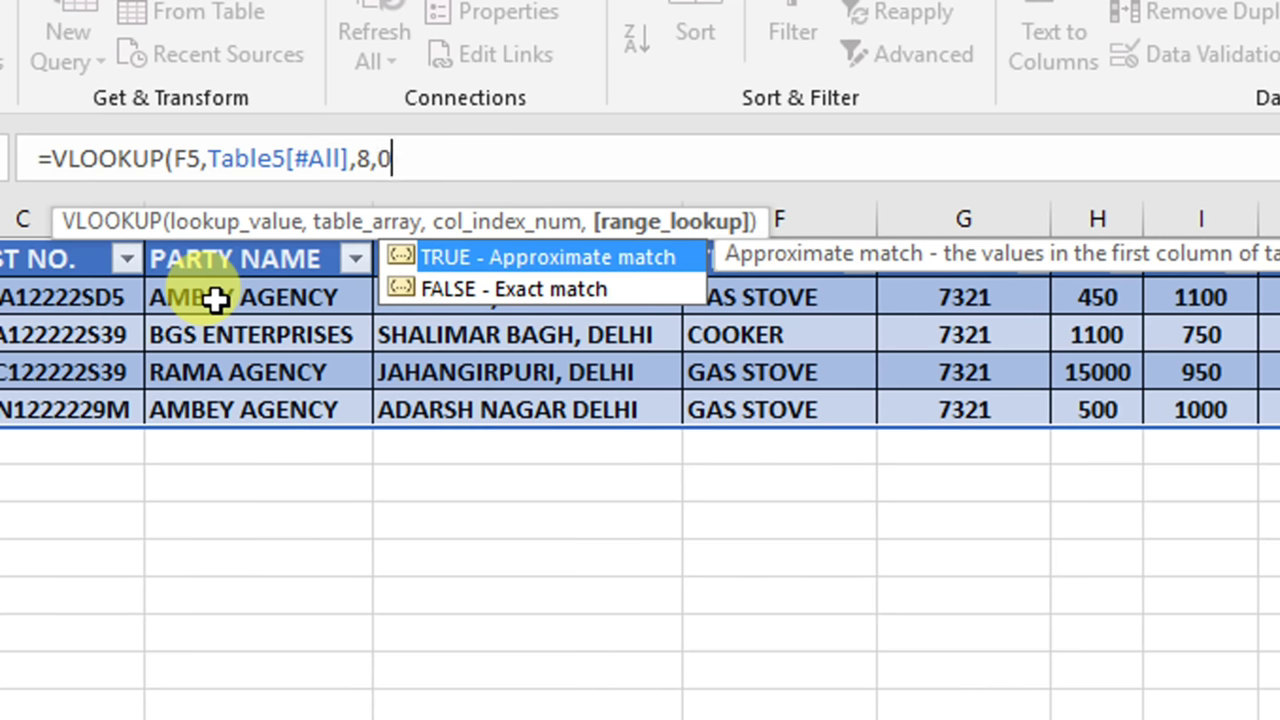
pyautogui.write(')')
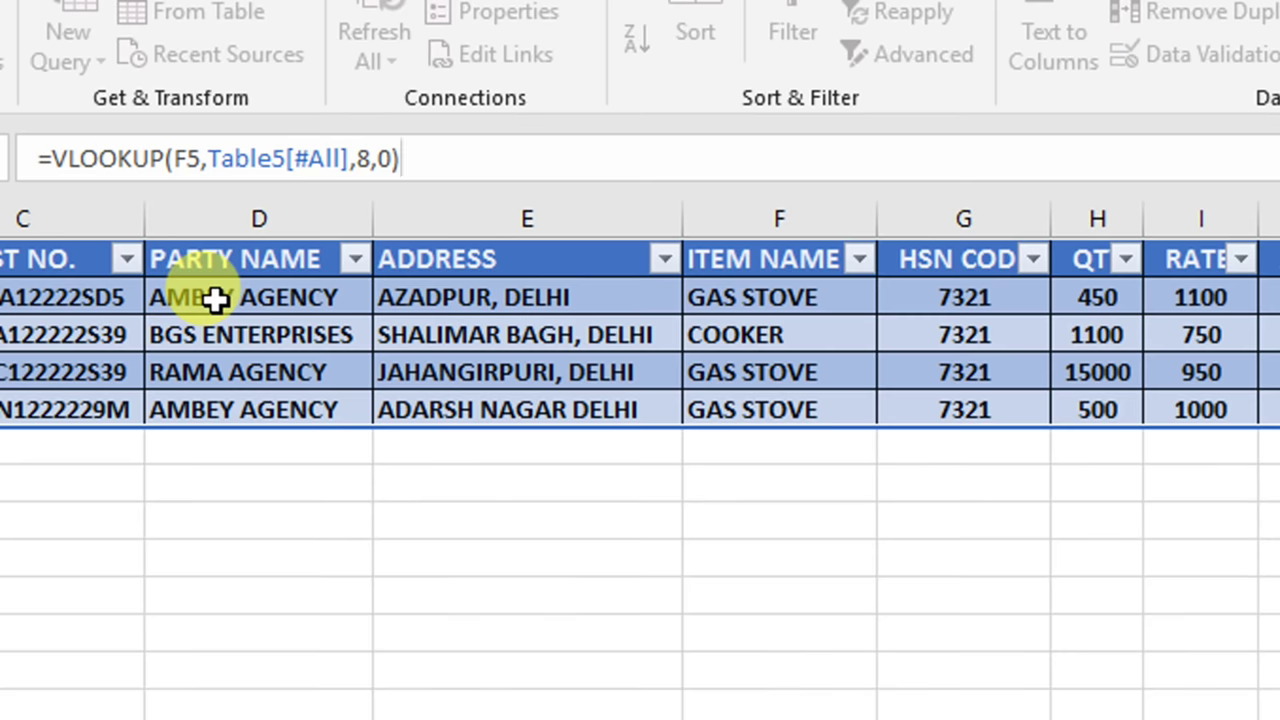
pyautogui.press('Return')
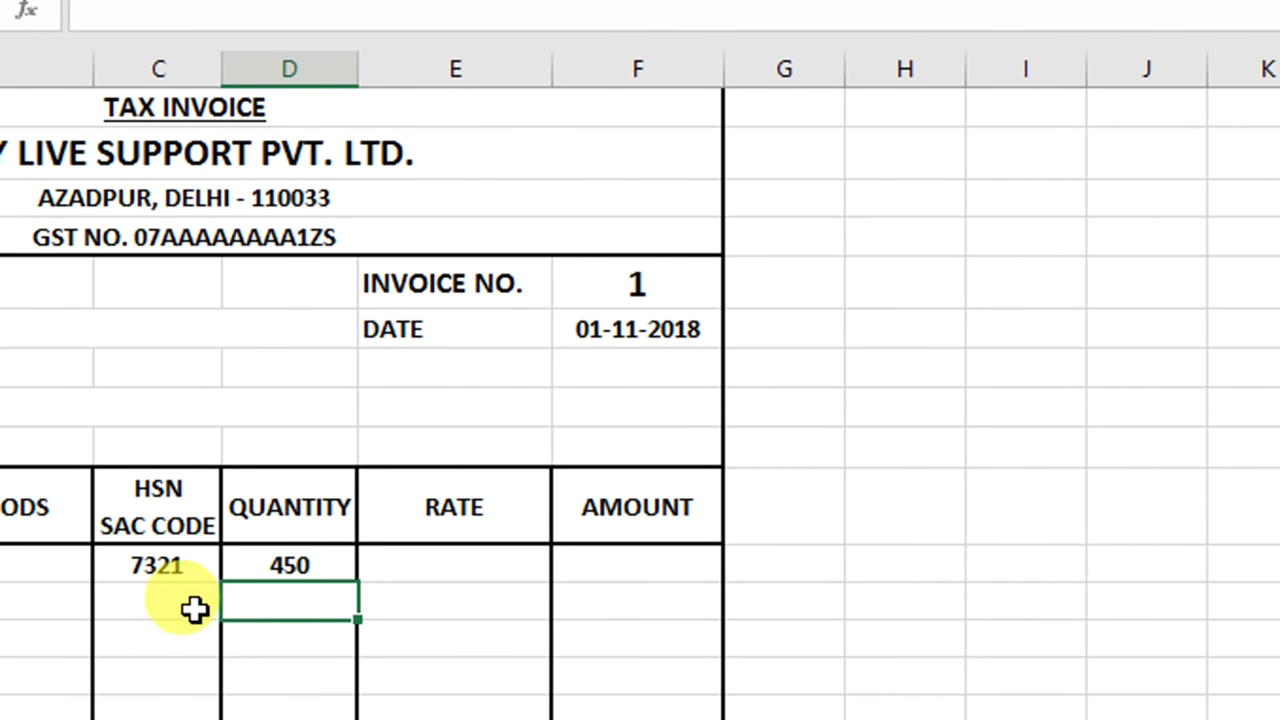
# Enter =VLOOKUP(F5,Table5[#All],9,0) in rate cell E11 so it pulls 1100 from the Sheet2 table.
pyautogui.click(312, 565)
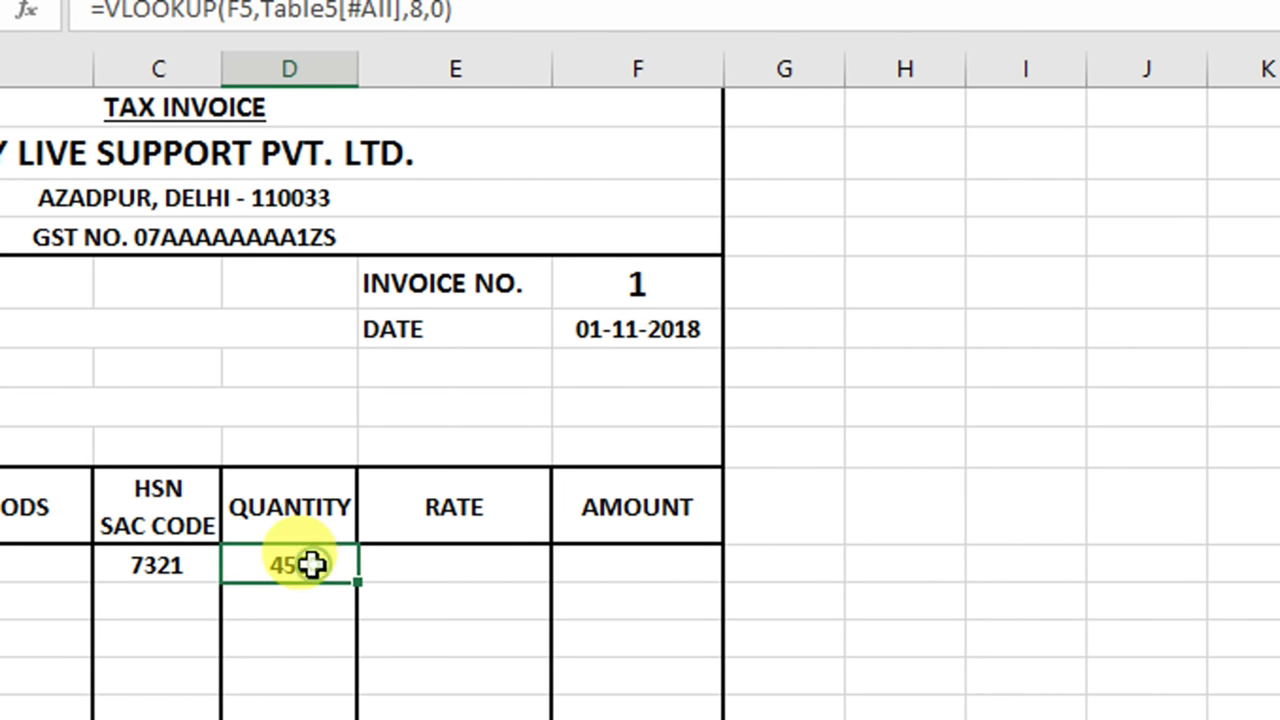
pyautogui.click(415, 563)
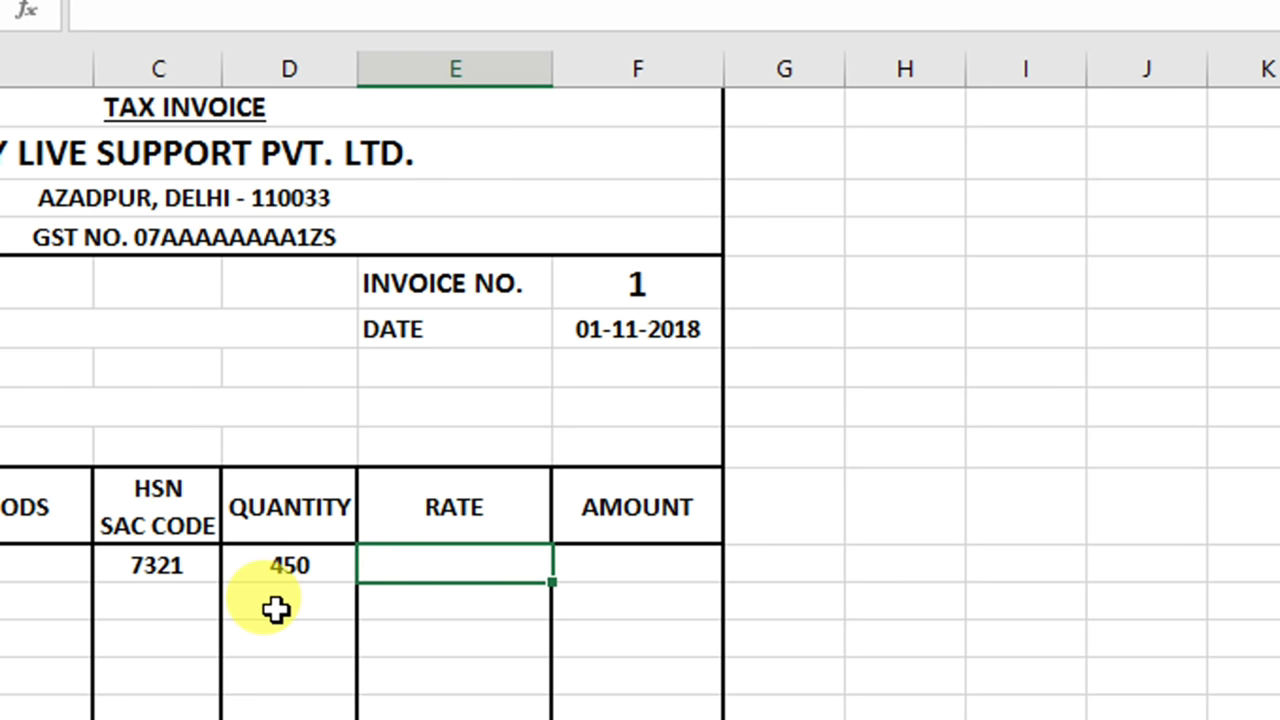
pyautogui.write('=VL')
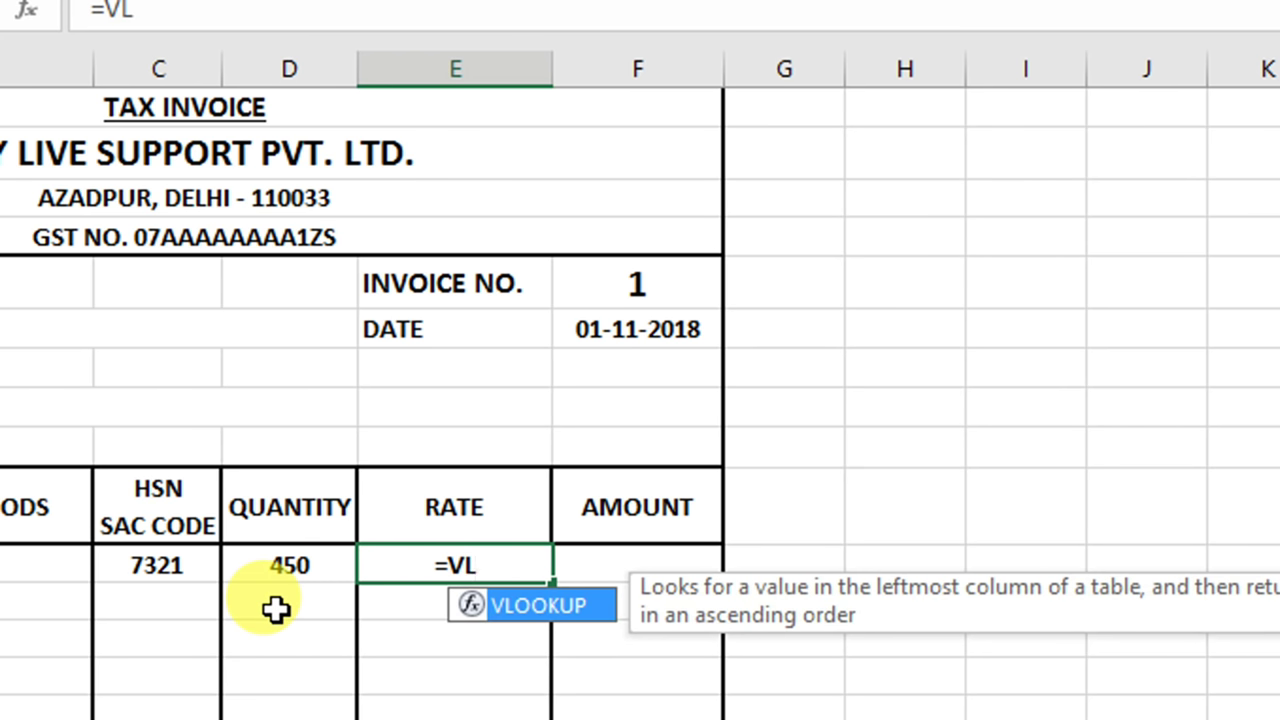
pyautogui.press('Tab')
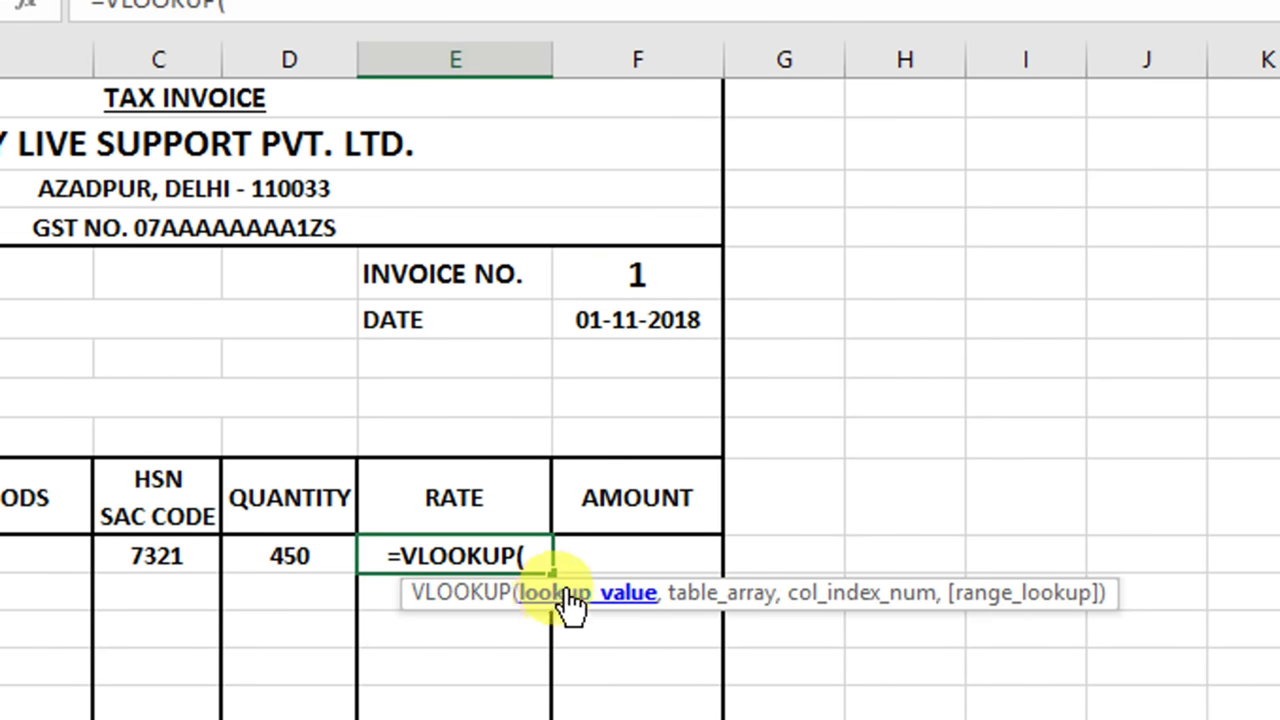
pyautogui.click(587, 276)
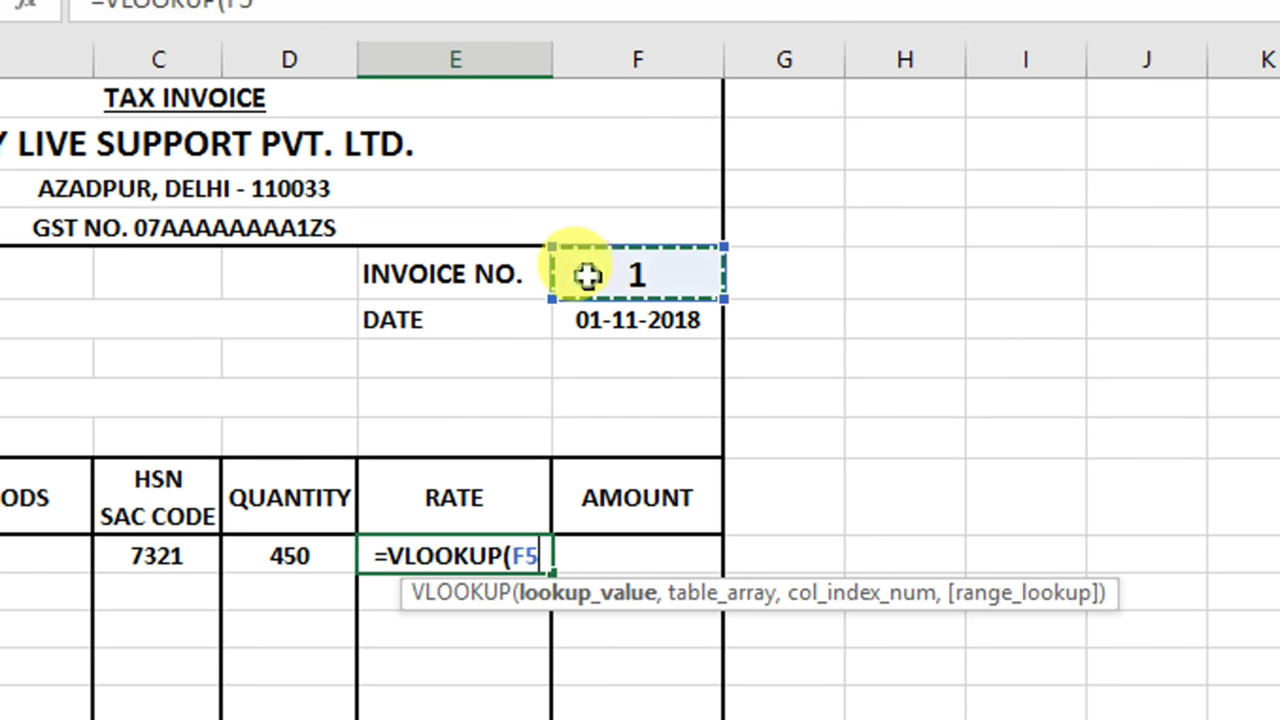
pyautogui.write(',')
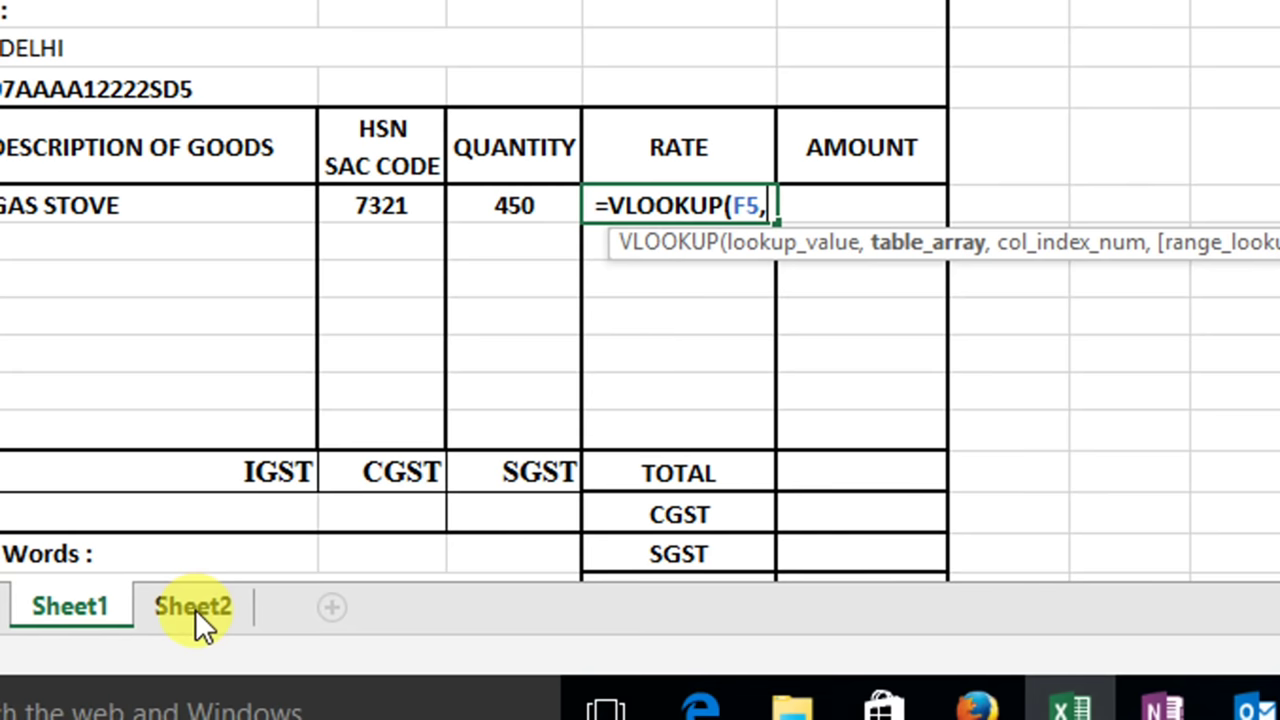
pyautogui.click(125, 694)
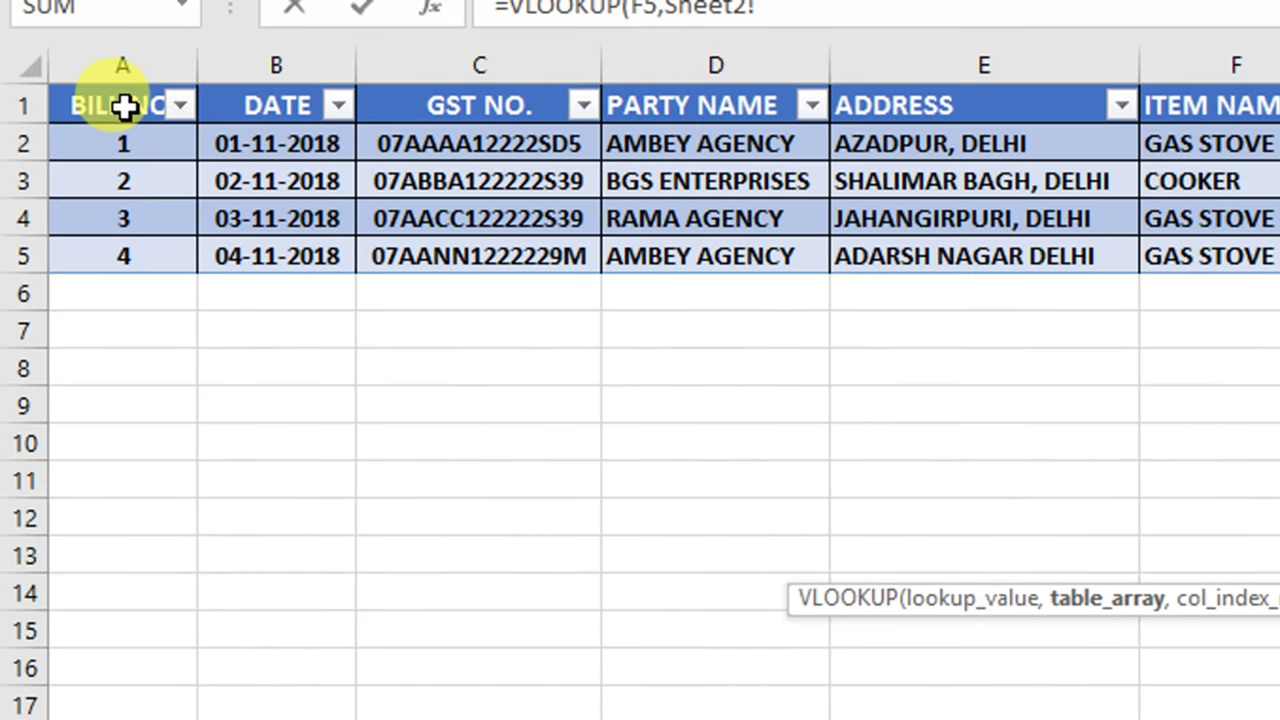
pyautogui.moveTo(123, 107); pyautogui.dragTo(1095, 256)
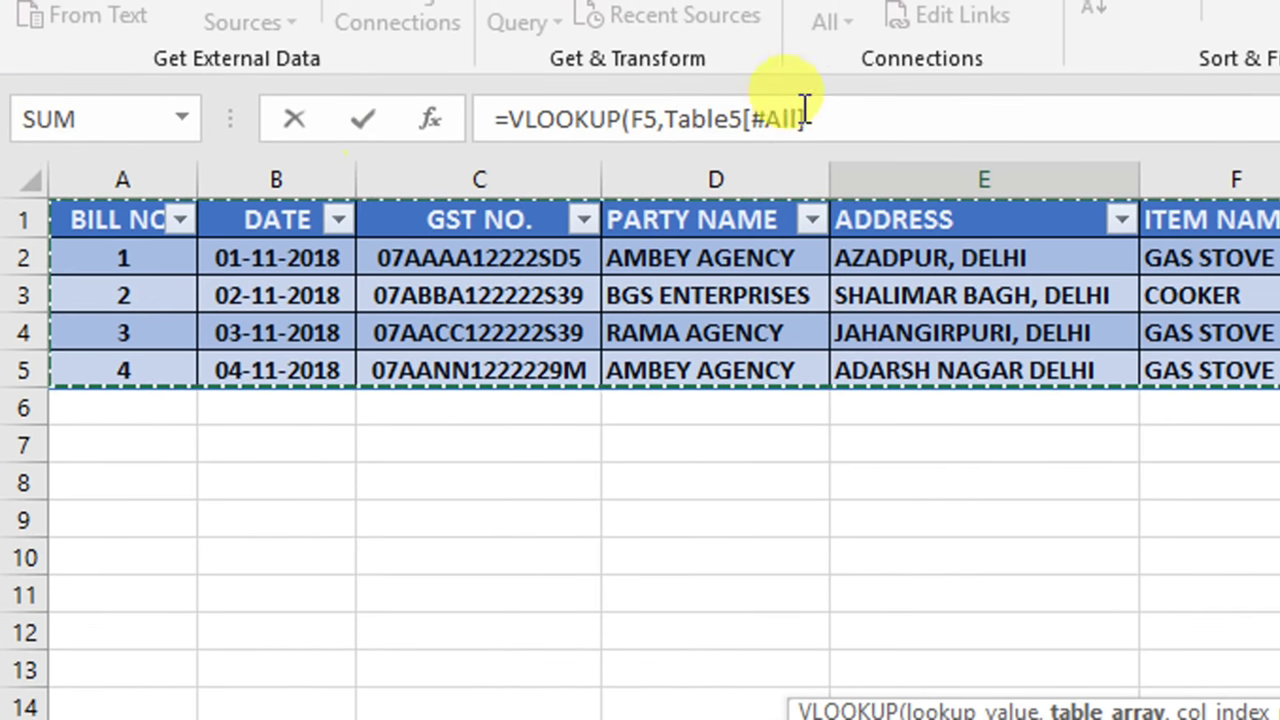
pyautogui.click(878, 118)
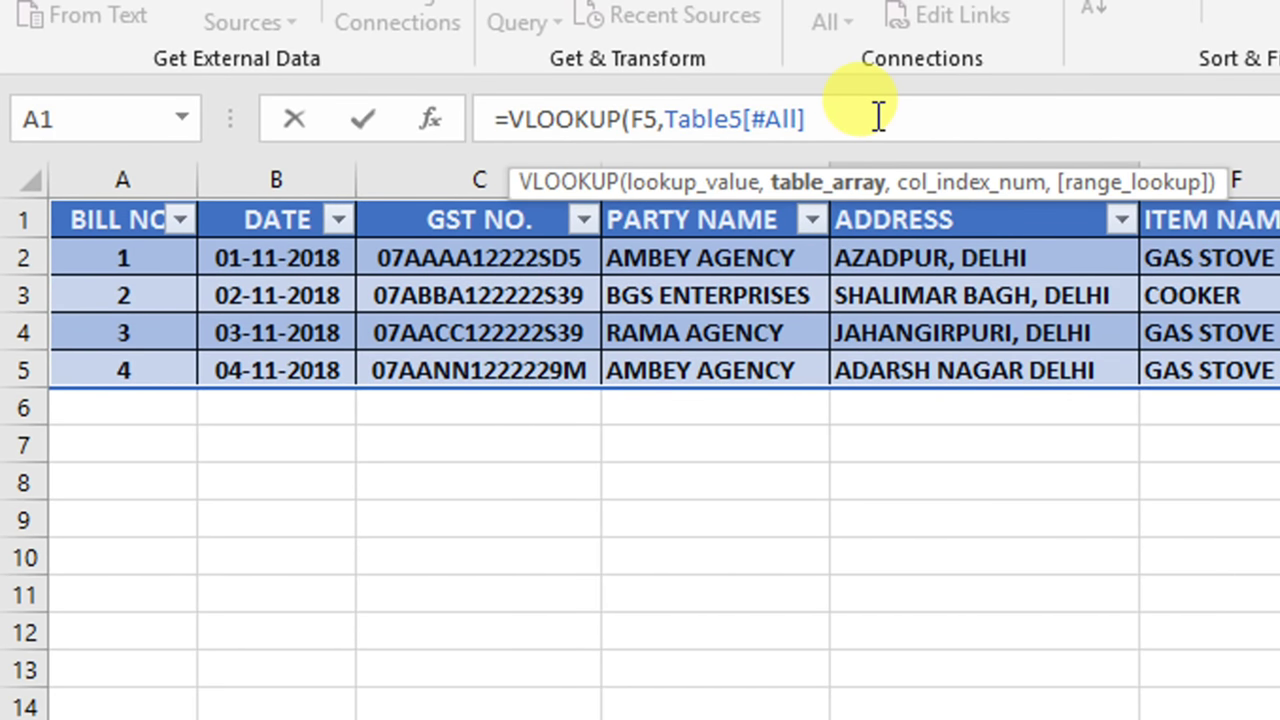
pyautogui.write(',9')
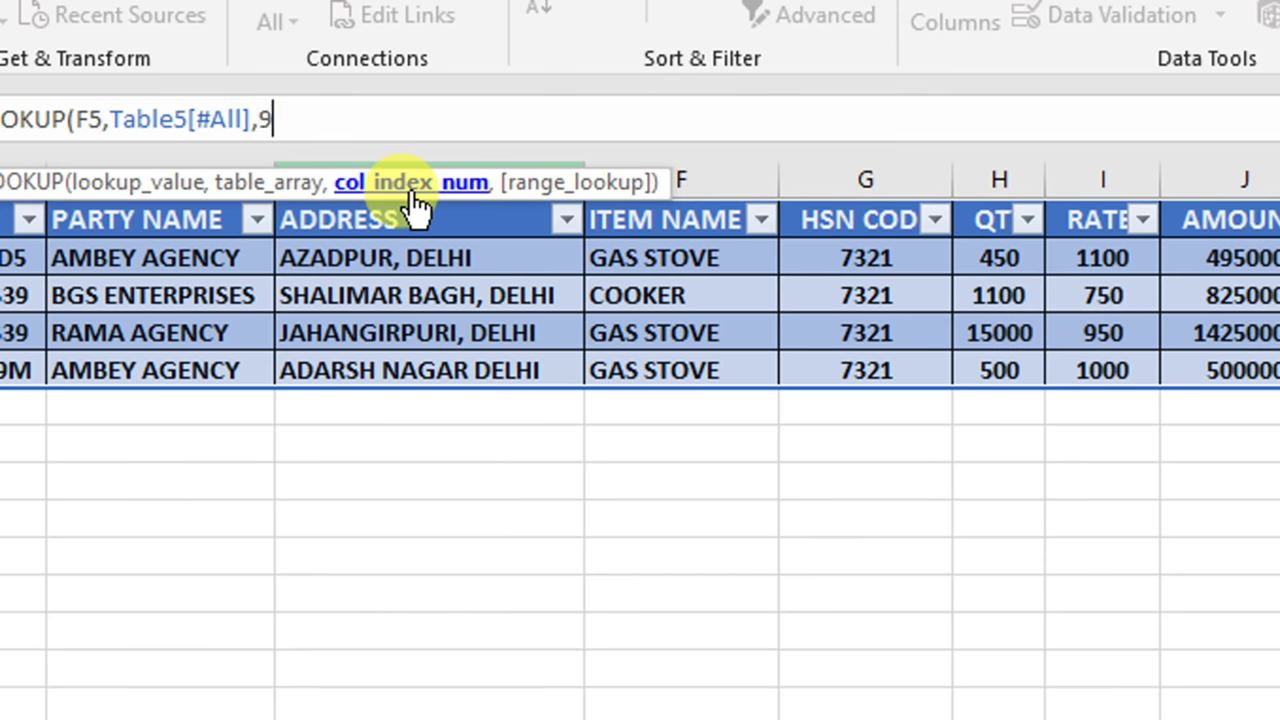
pyautogui.write(',0')
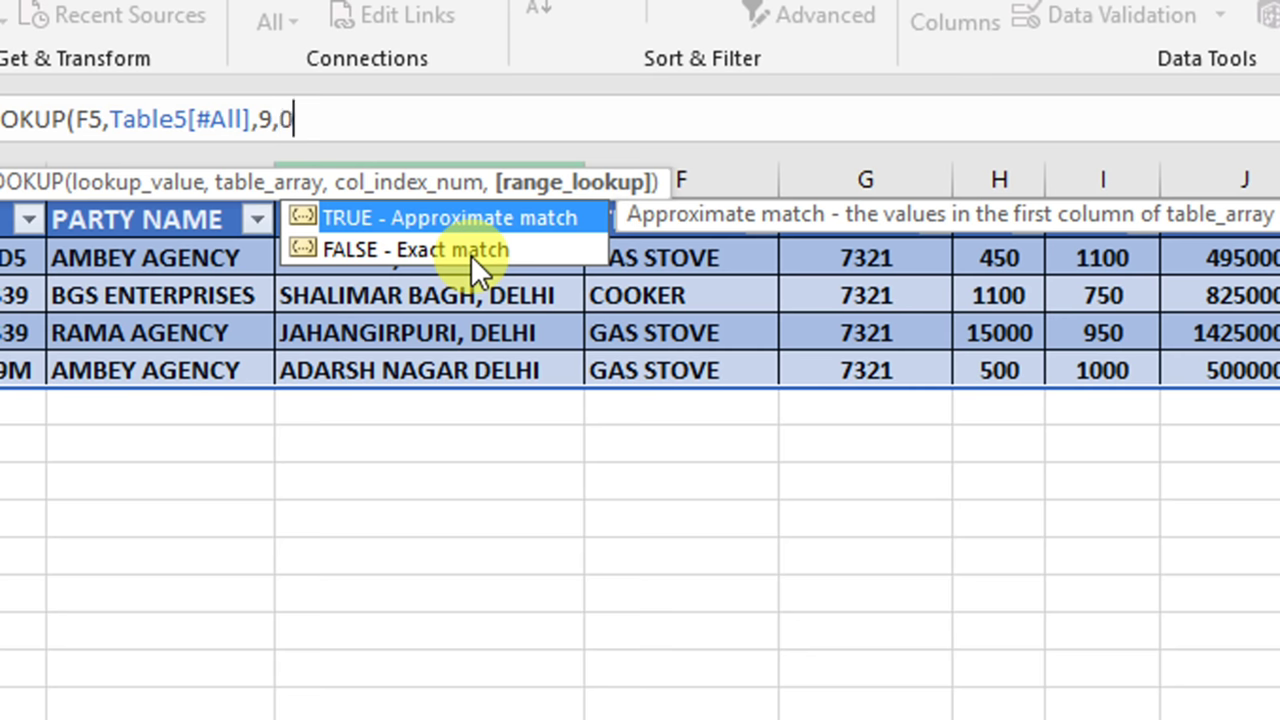
pyautogui.write(')')
pyautogui.press('Return')
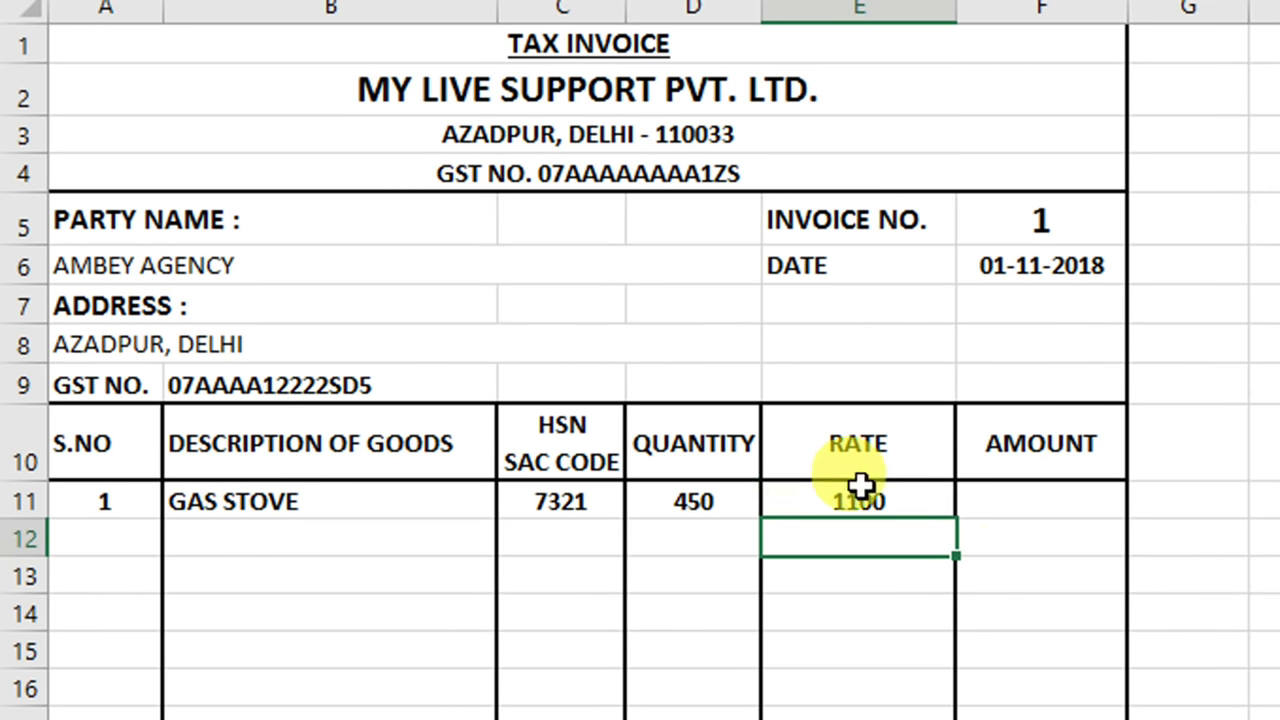
# Enter =D11*E11 in amount cell F11 so it shows 495000.
pyautogui.click(860, 490)
pyautogui.click(1033, 503)
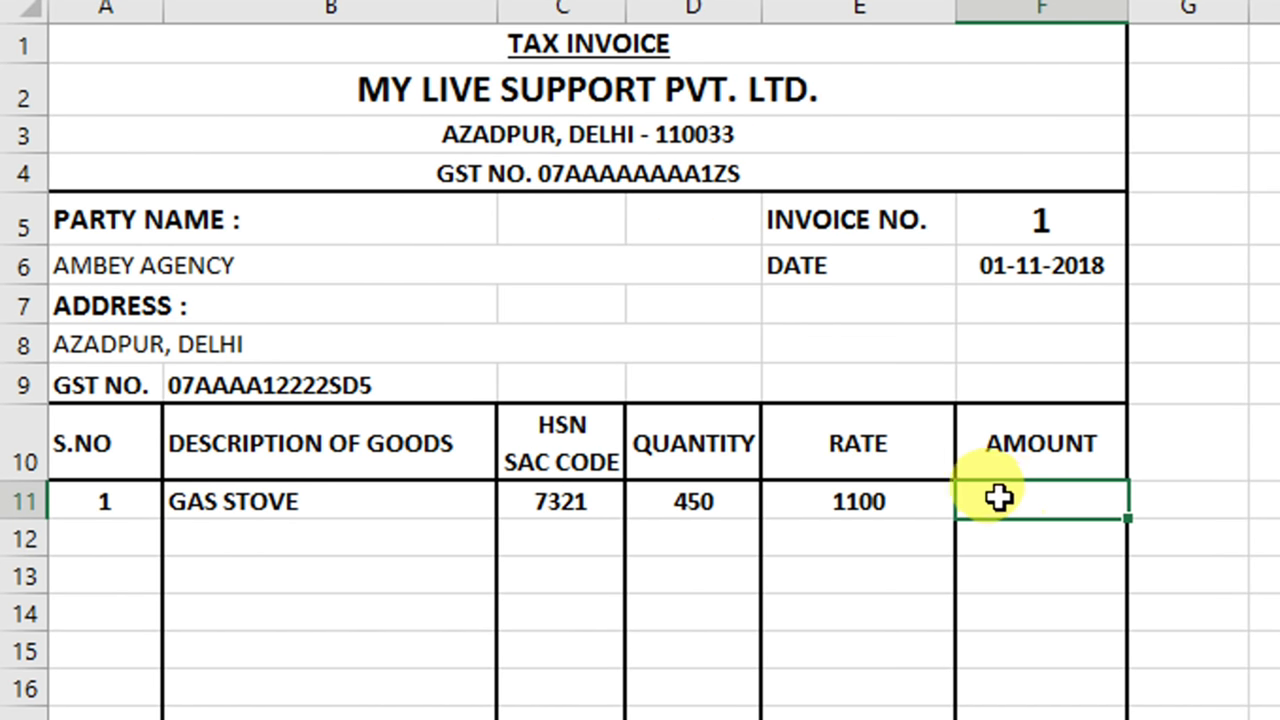
pyautogui.scroll(-2, 1060, 596)
pyautogui.write('=')
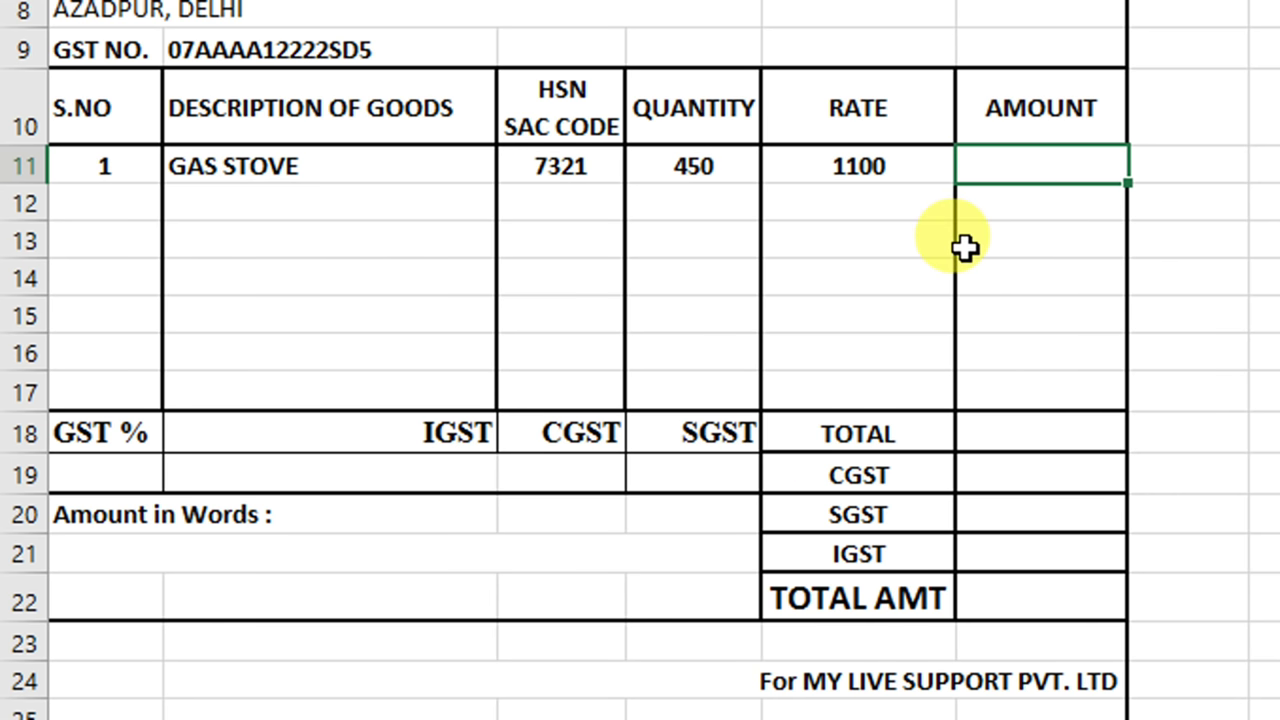
pyautogui.click(706, 167)
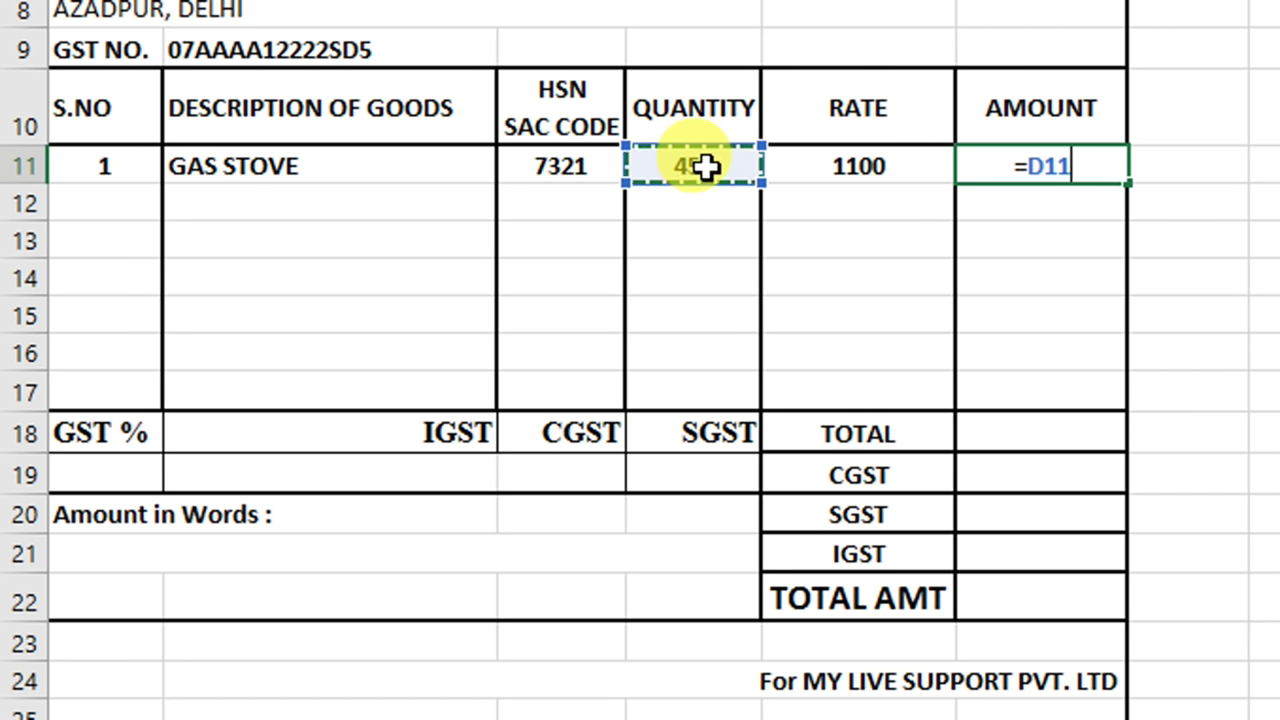
pyautogui.write('*')
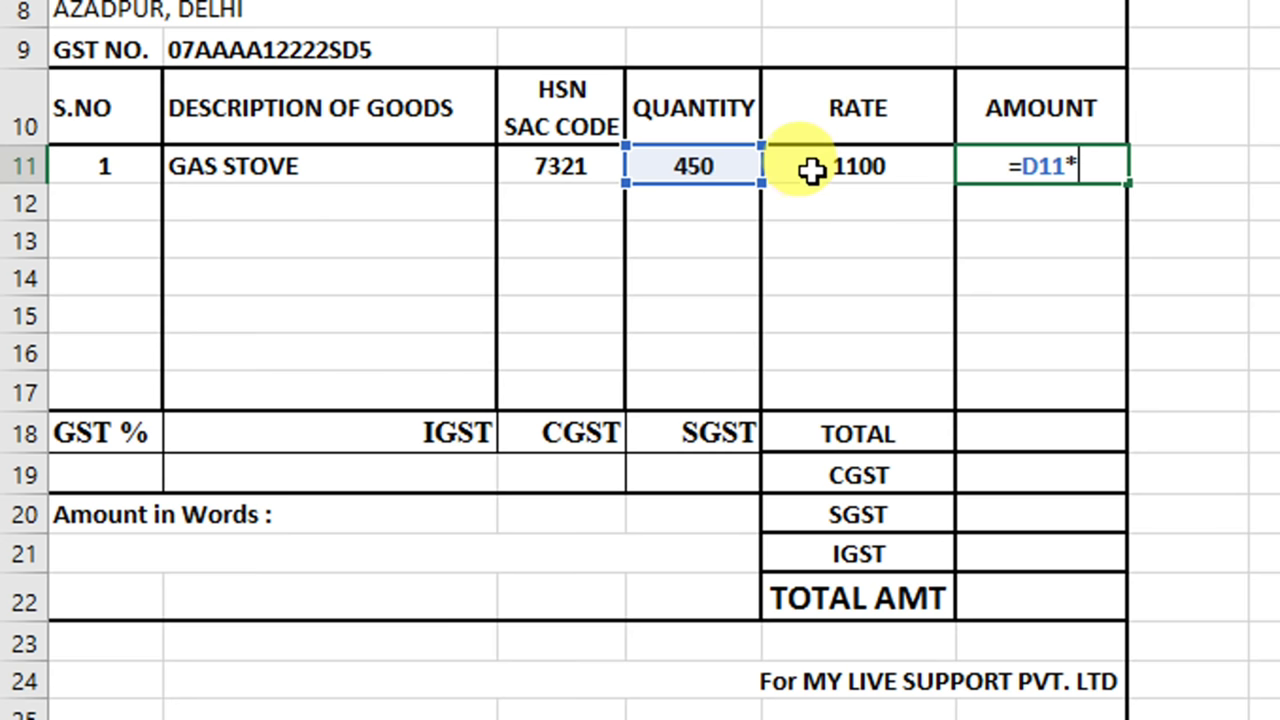
pyautogui.click(810, 170)
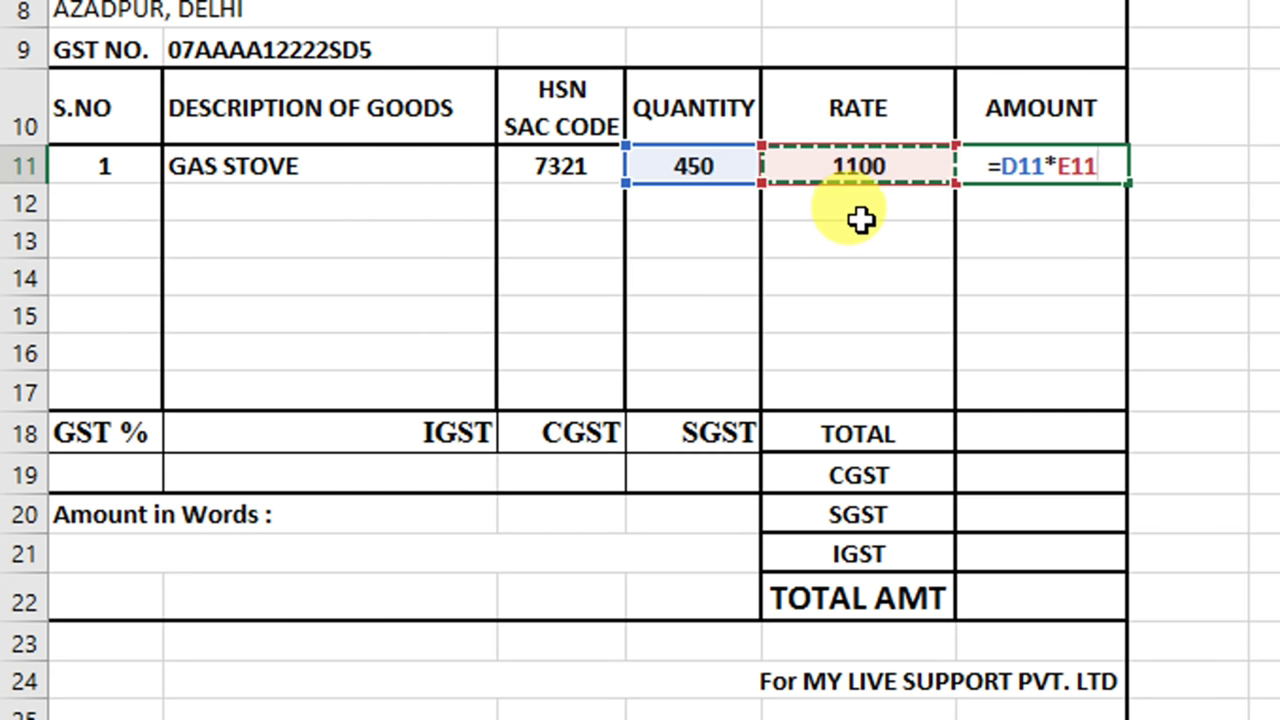
pyautogui.press('Return')
pyautogui.click(1022, 164)
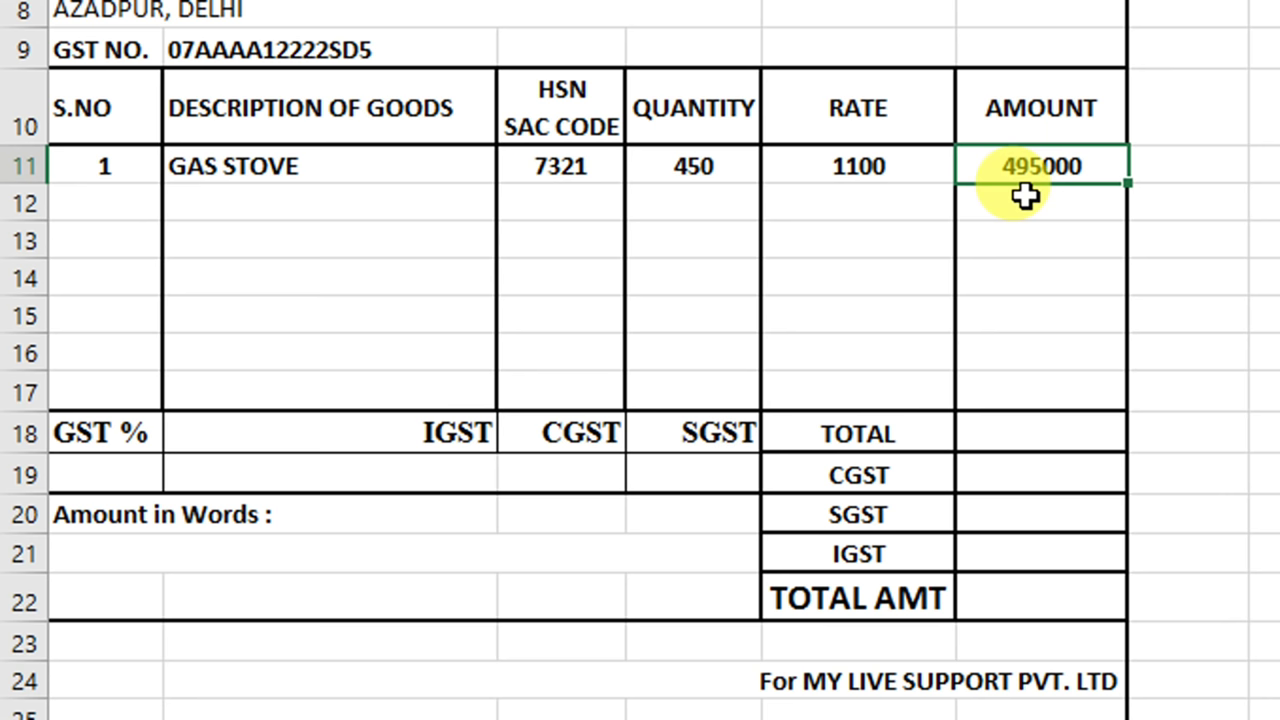
pyautogui.click(1008, 430)
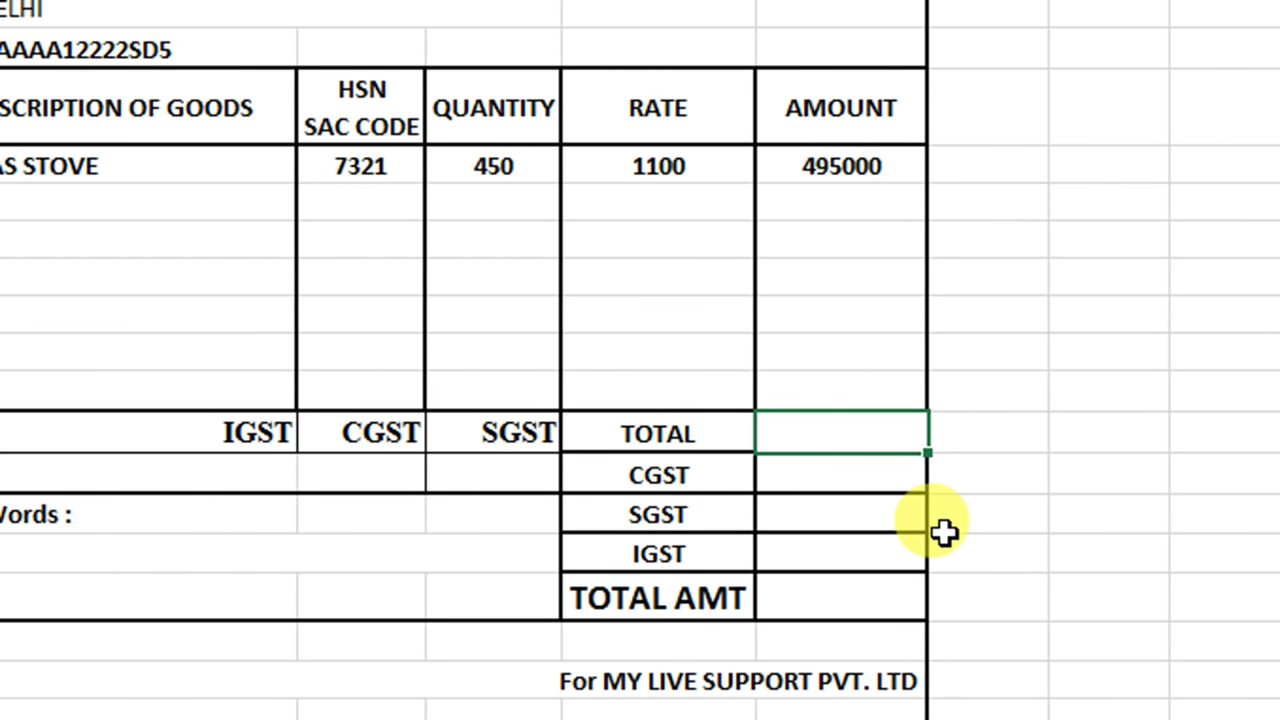
# AutoSum the AMOUNT column into the TOTAL cell F18 as =SUM(F11:F17).
pyautogui.hotkey('alt', '=')
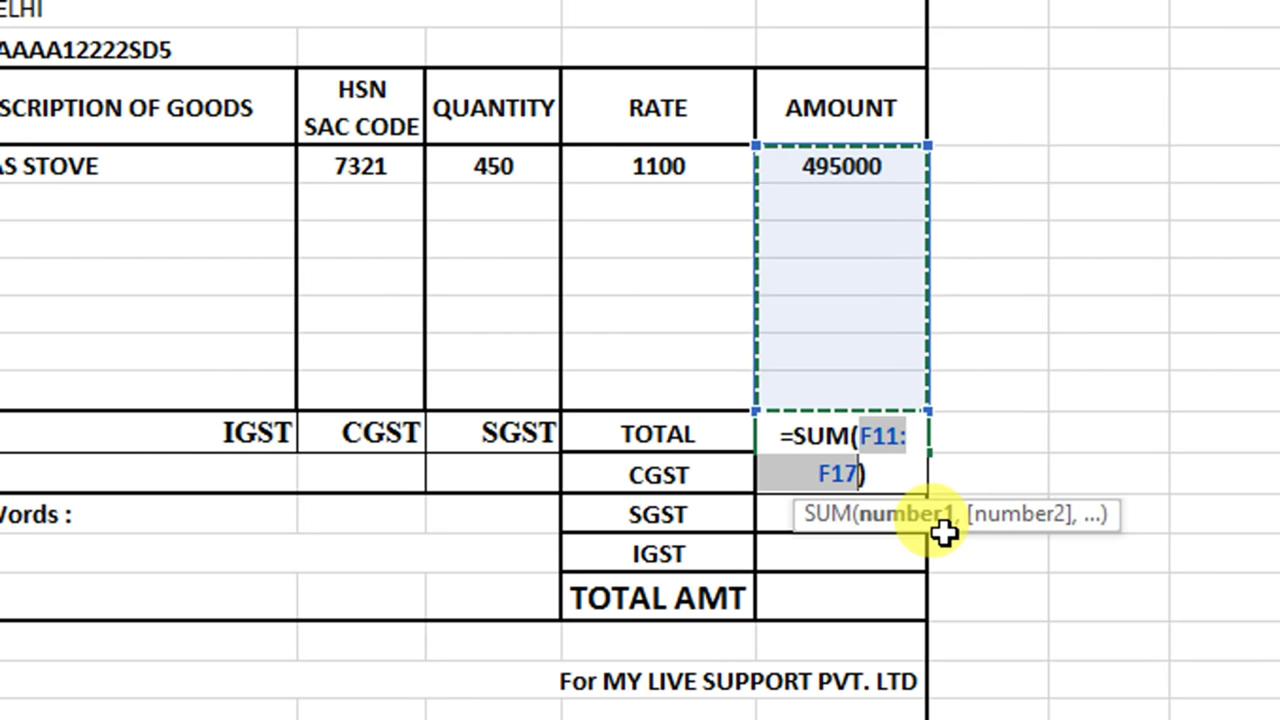
pyautogui.press('Return')
pyautogui.press('Up')
pyautogui.press('Up')
# Test the total with a 50000 amount in F12, then delete the test value.
pyautogui.press('Up')
pyautogui.press('Up')
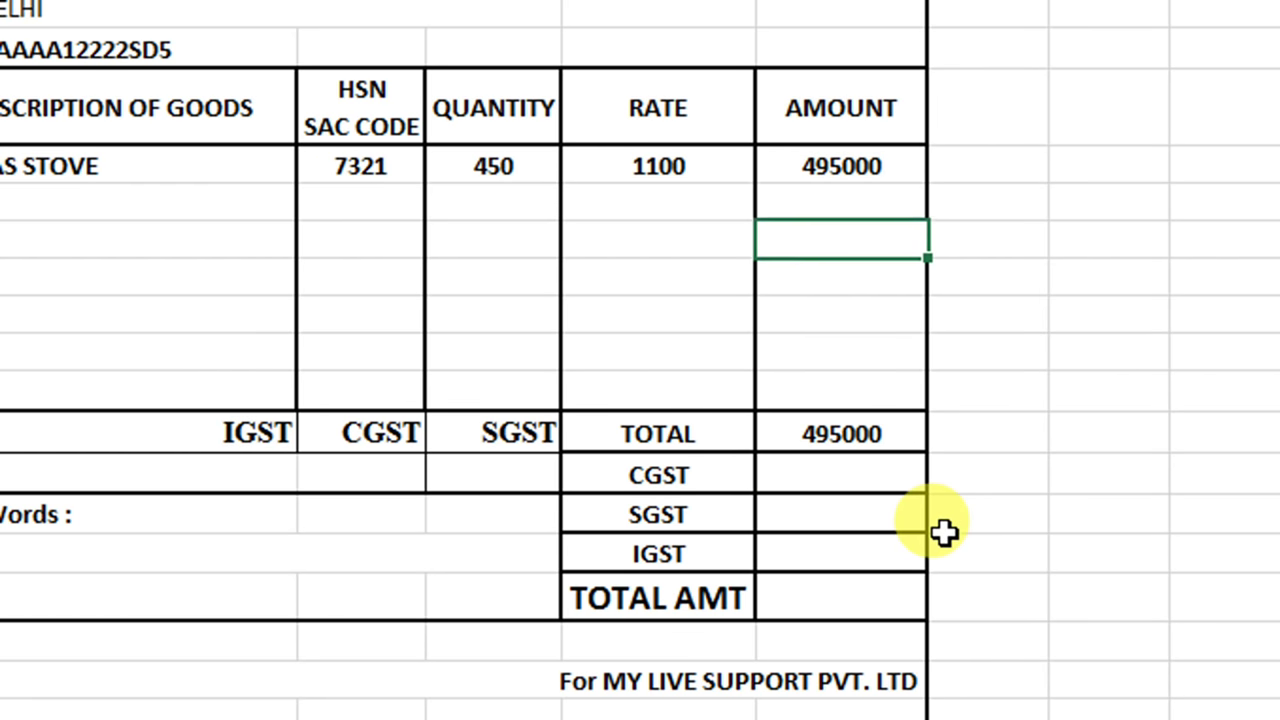
pyautogui.press('Up')
pyautogui.press('Down')
pyautogui.press('Up')
pyautogui.write('5000')
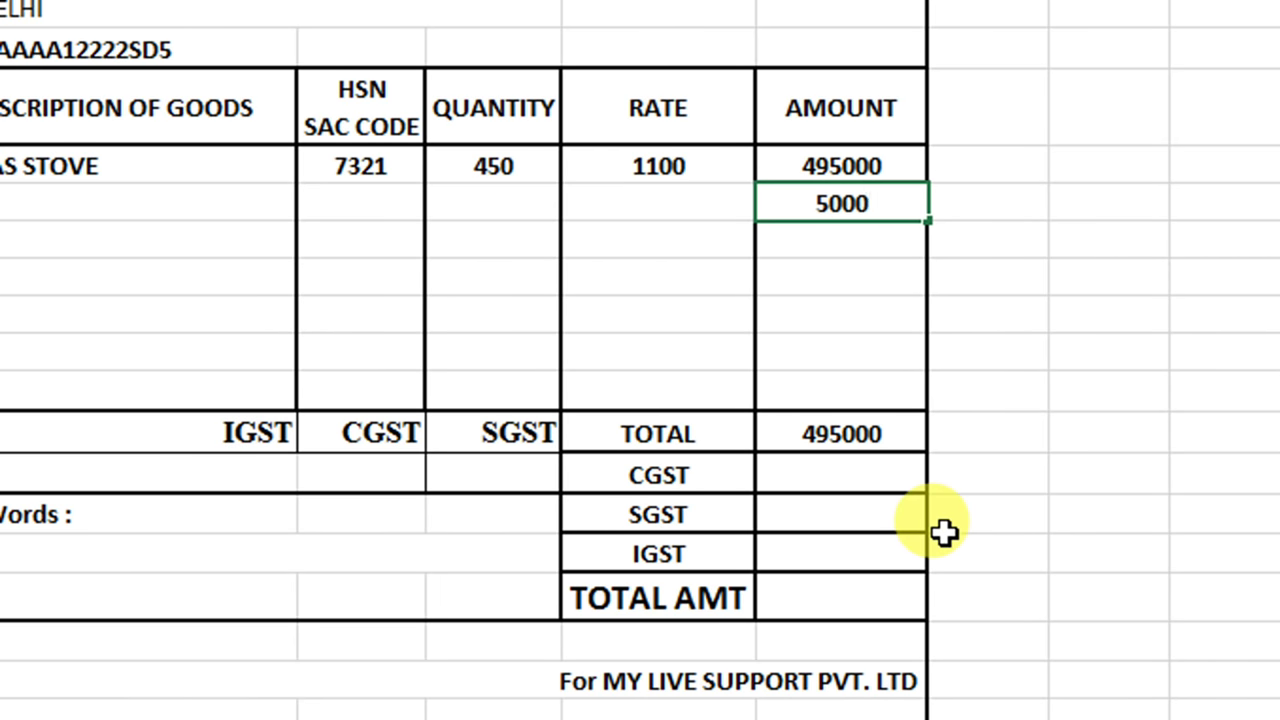
pyautogui.write('0')
pyautogui.press('Return')
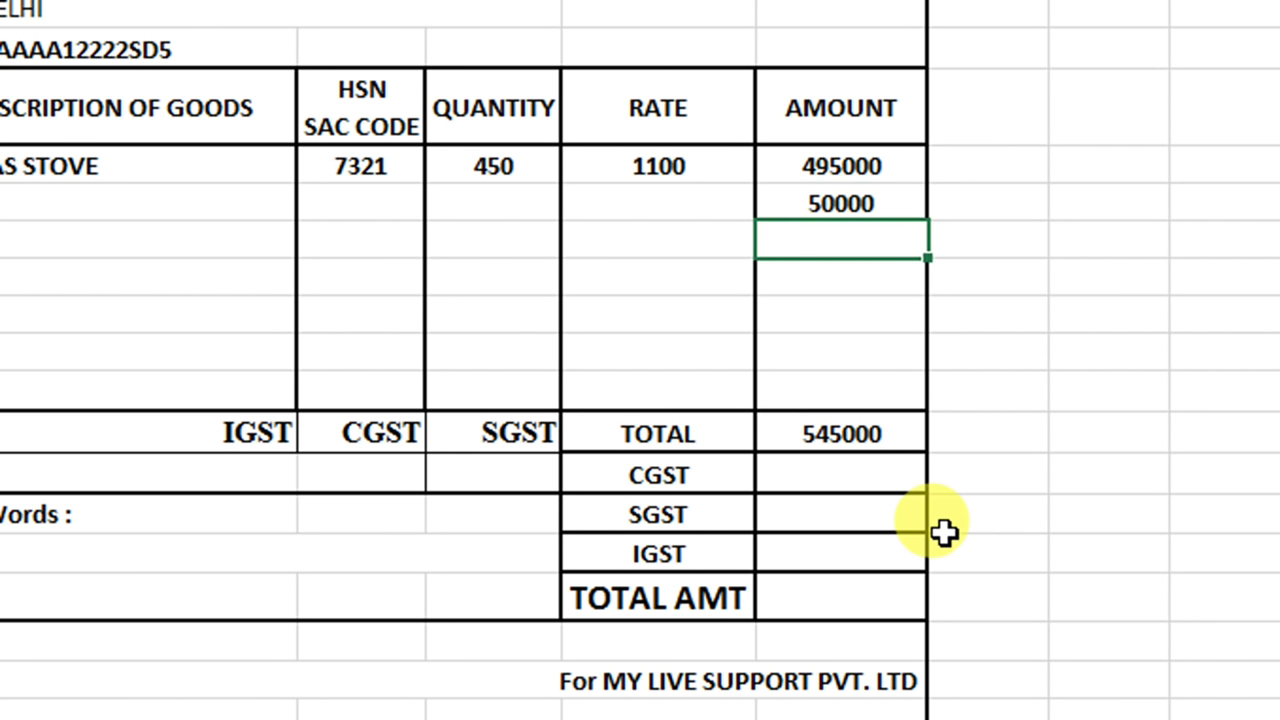
pyautogui.press('Up')
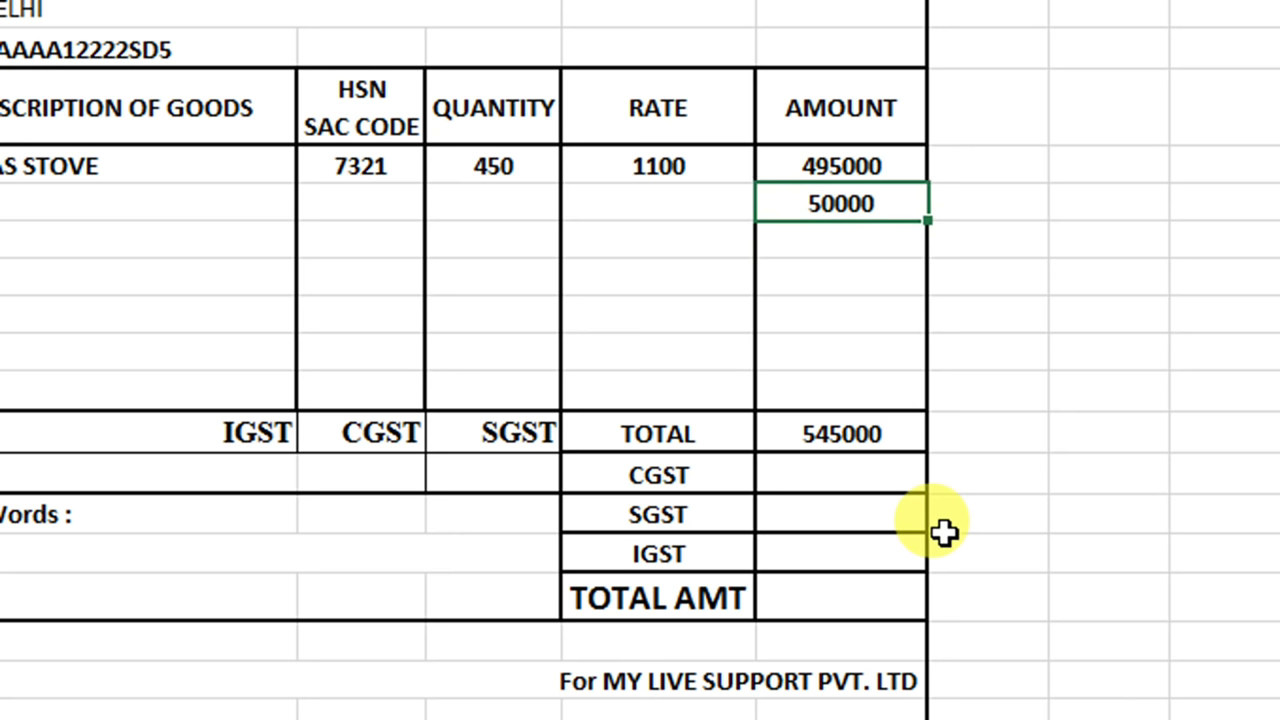
pyautogui.press('Delete')
pyautogui.press('Down')
pyautogui.press('Down')
pyautogui.press('Down')
pyautogui.press('Down')
pyautogui.press('Down')
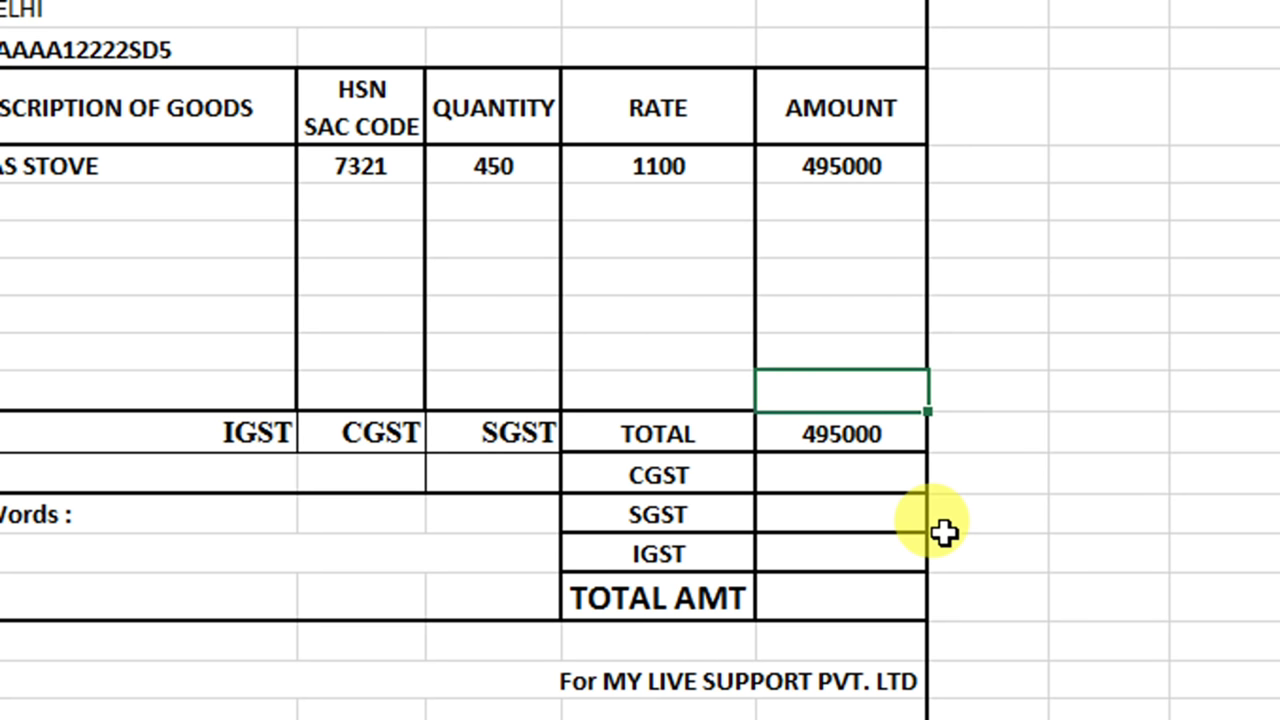
pyautogui.press('Down')
pyautogui.press('Down')
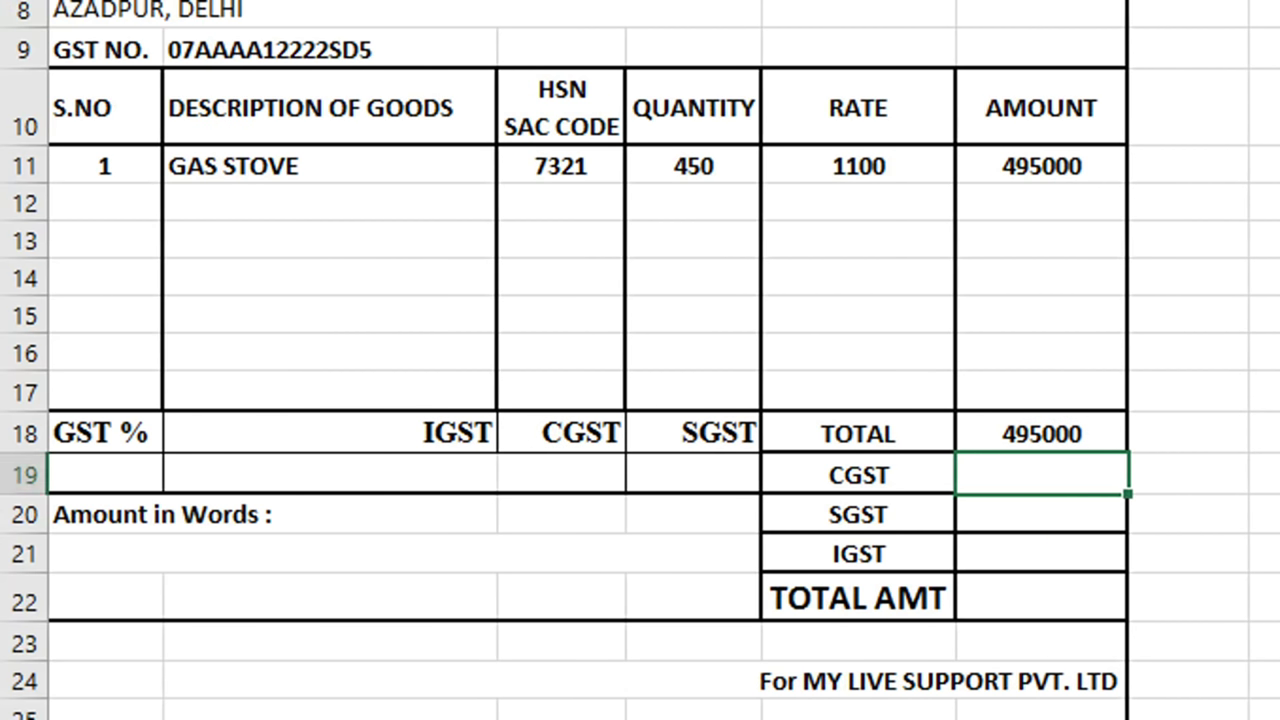
# Start a VLOOKUP in GST % cell A19 using invoice number F5 as the lookup value.
pyautogui.click(105, 468)
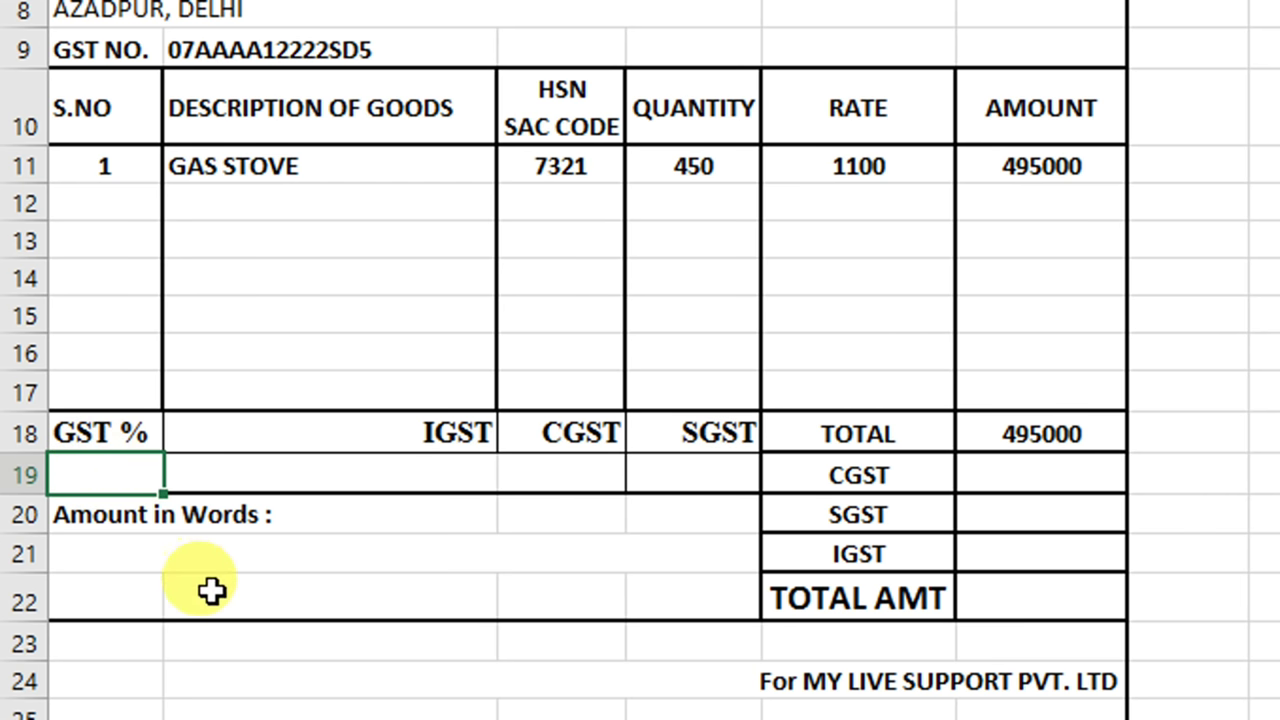
pyautogui.write('=VL')
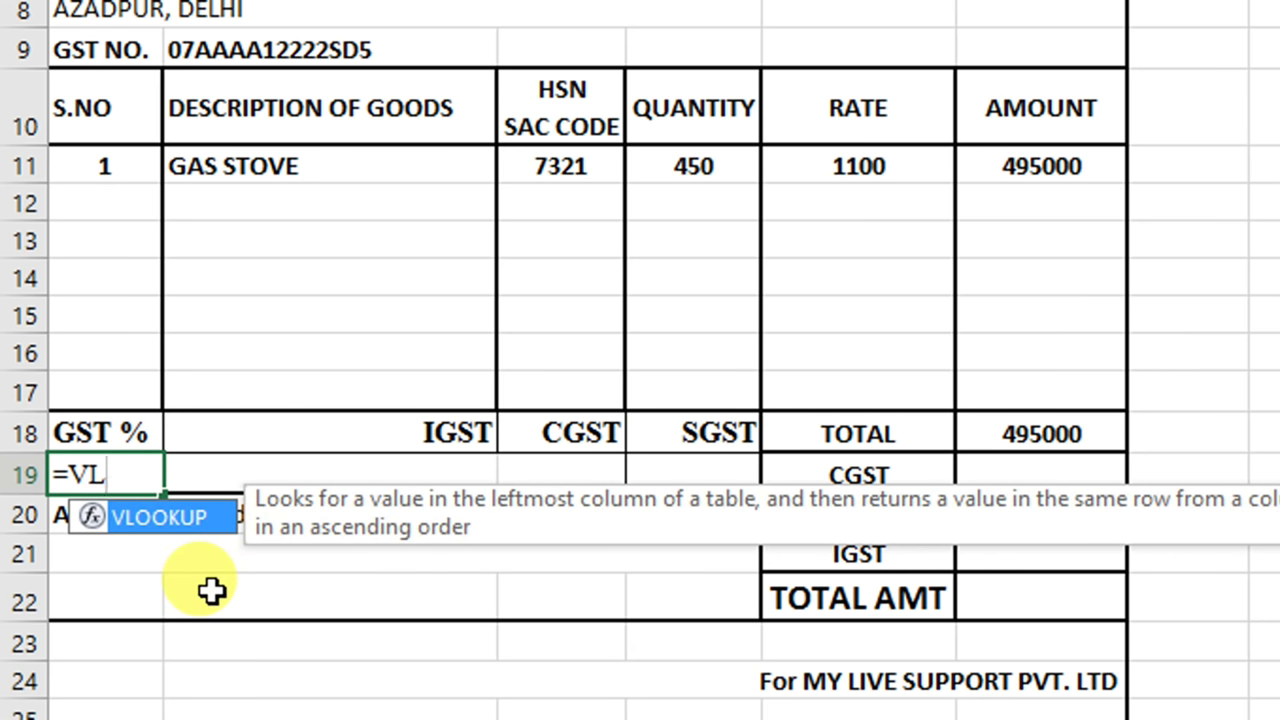
pyautogui.press('Tab')
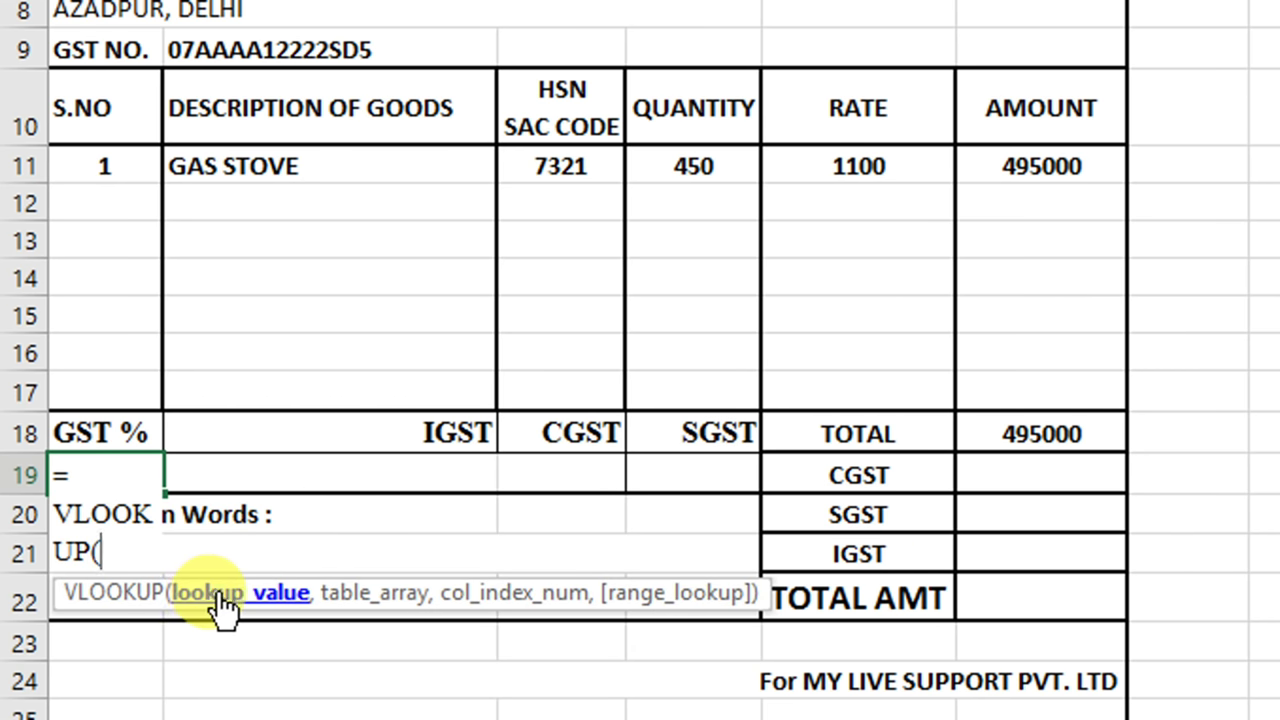
pyautogui.scroll(2, 453, 368)
pyautogui.click(997, 146)
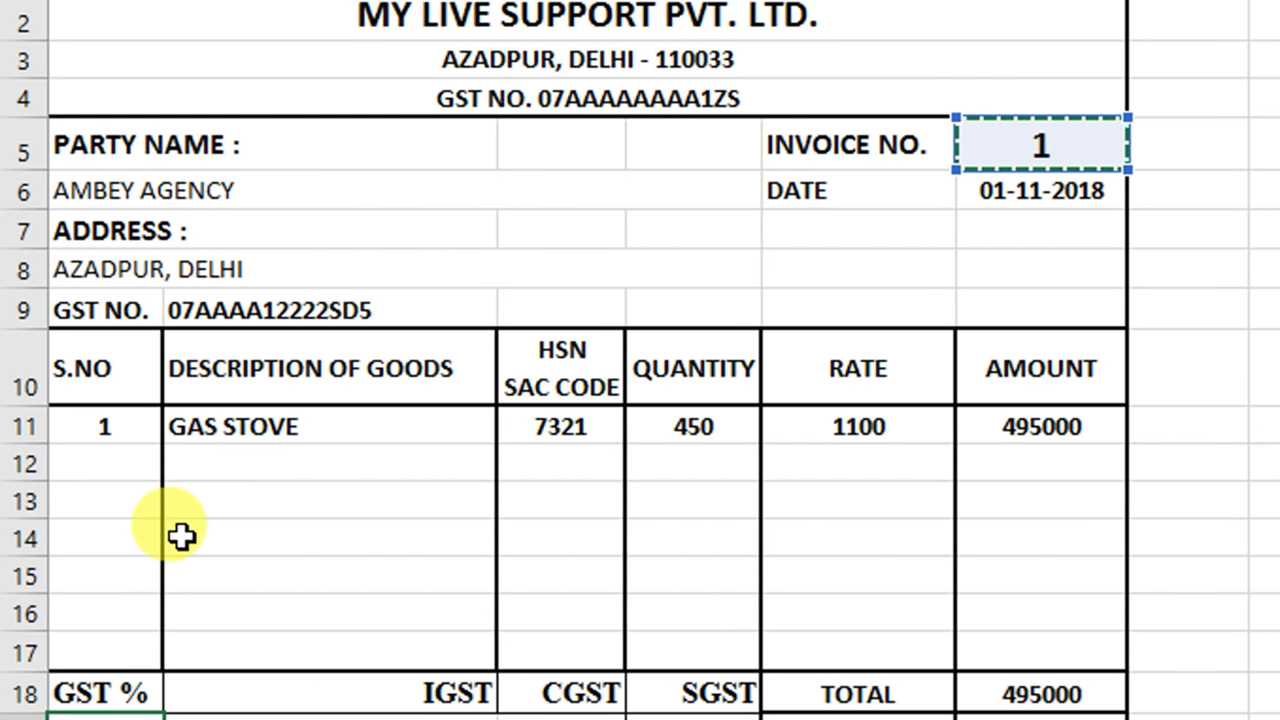
pyautogui.write(',')
pyautogui.scroll(-1, 400, 608)
pyautogui.scroll(-1, 400, 608)
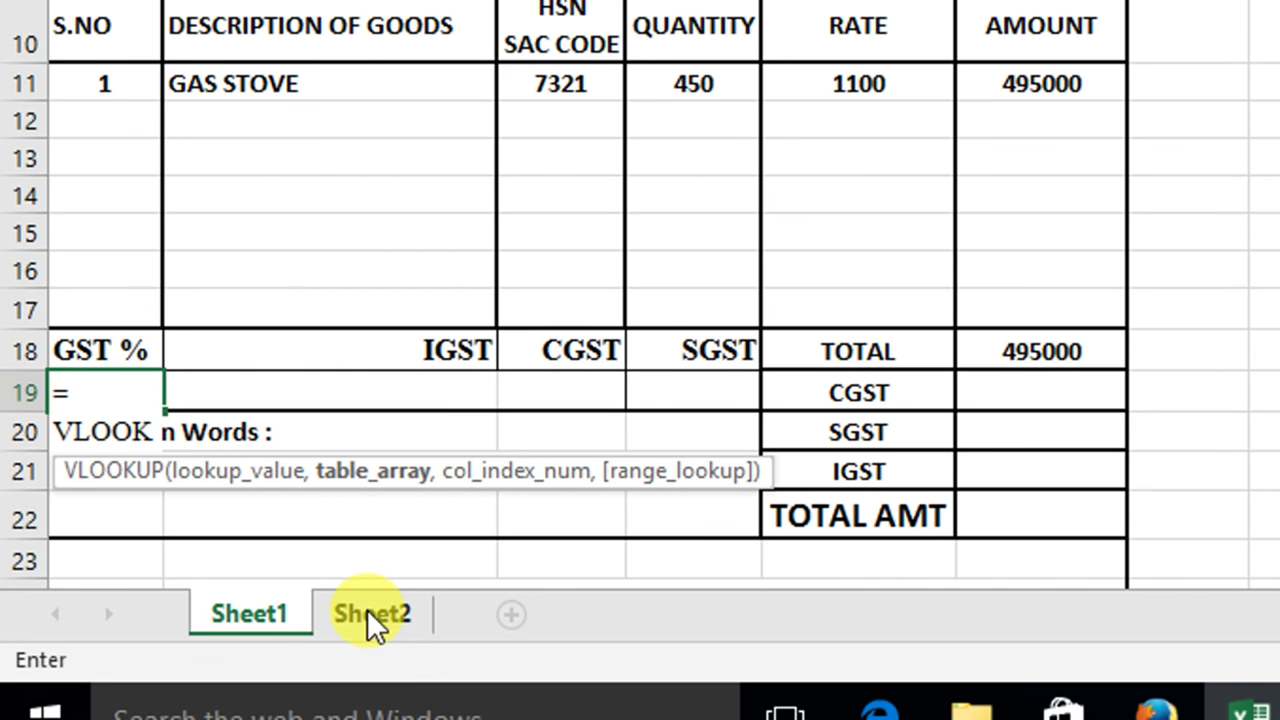
# Complete it with the Sheet2 bill table, column 11, exact match: =VLOOKUP(F5,Table5[#All],11,0).
pyautogui.click(370, 612)
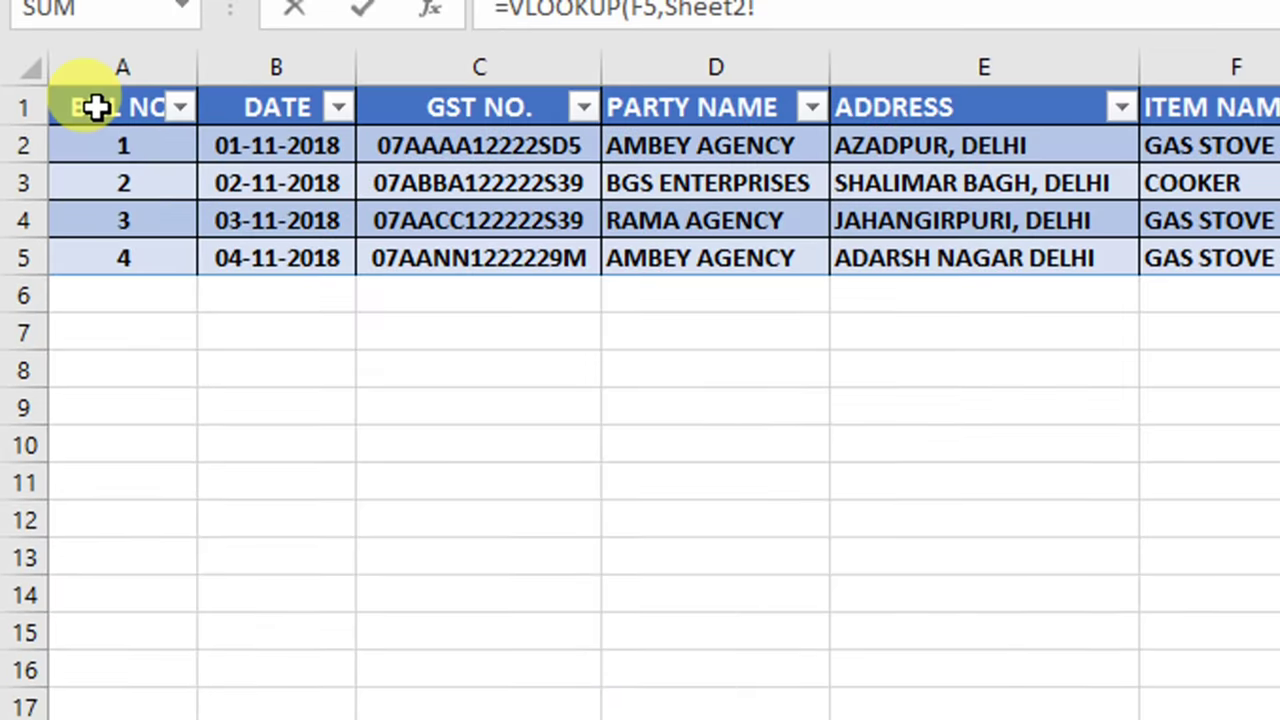
pyautogui.moveTo(95, 107); pyautogui.dragTo(1097, 253)
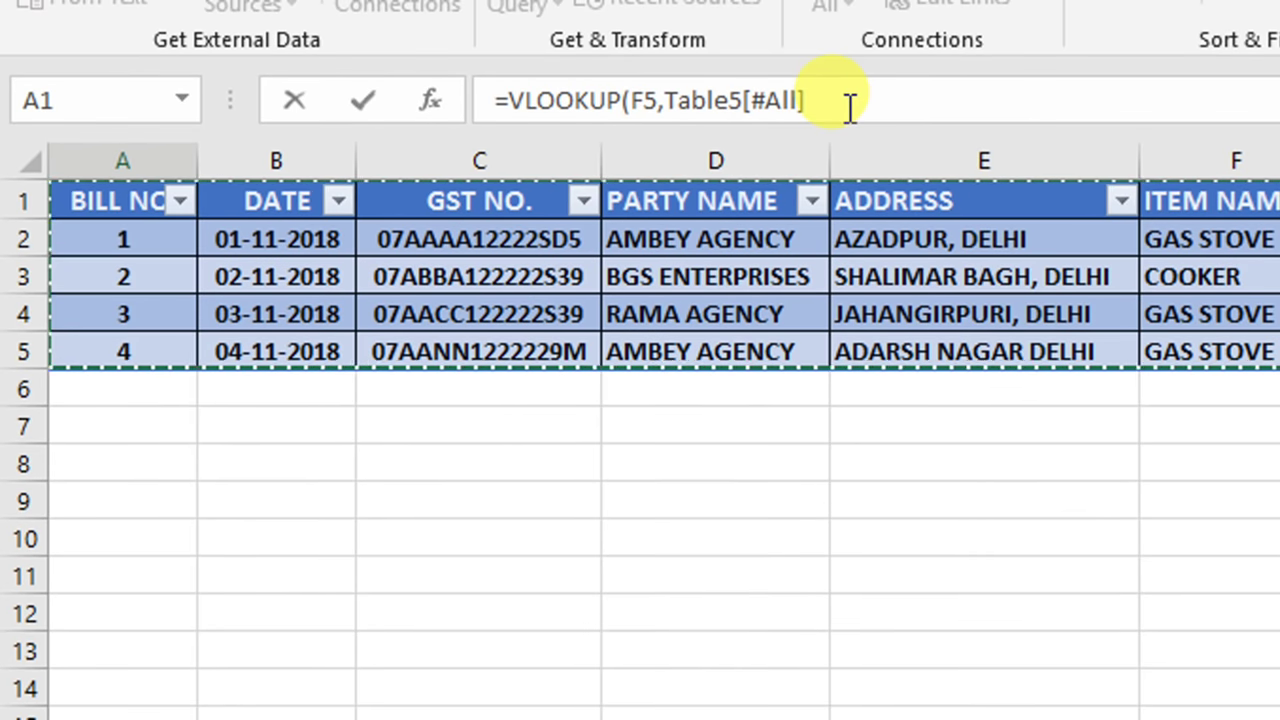
pyautogui.click(845, 105)
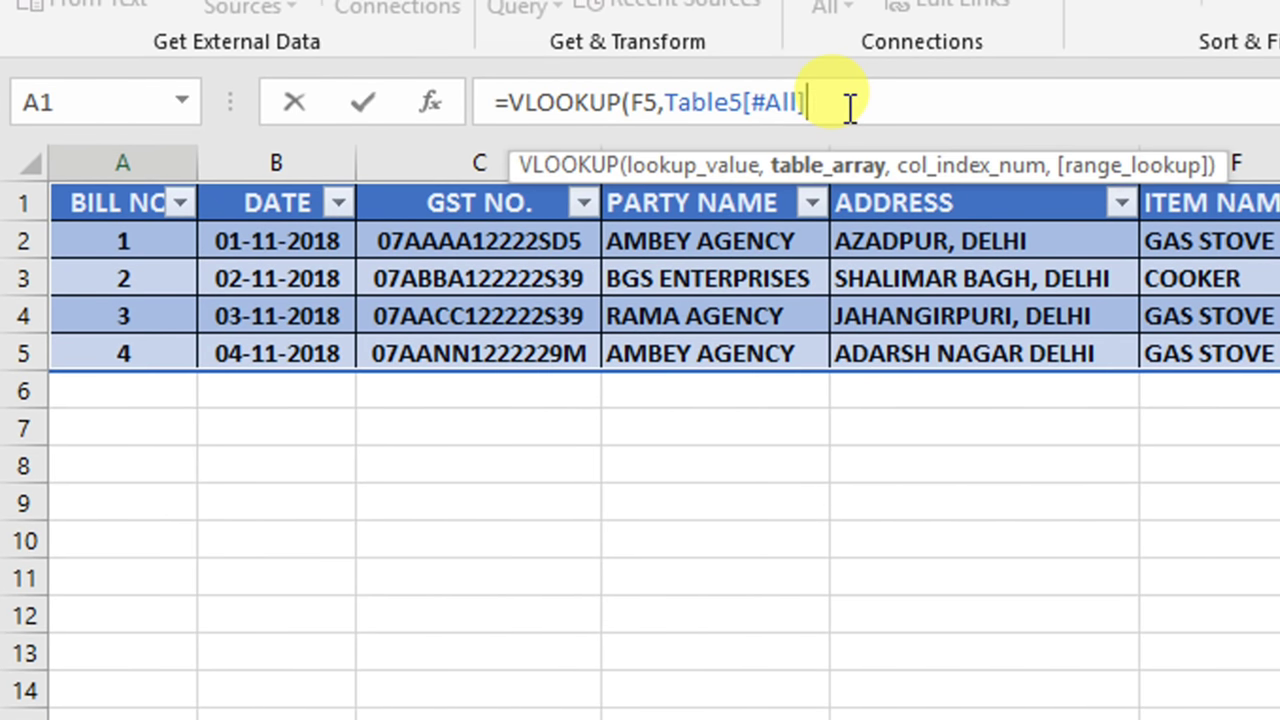
pyautogui.write(',')
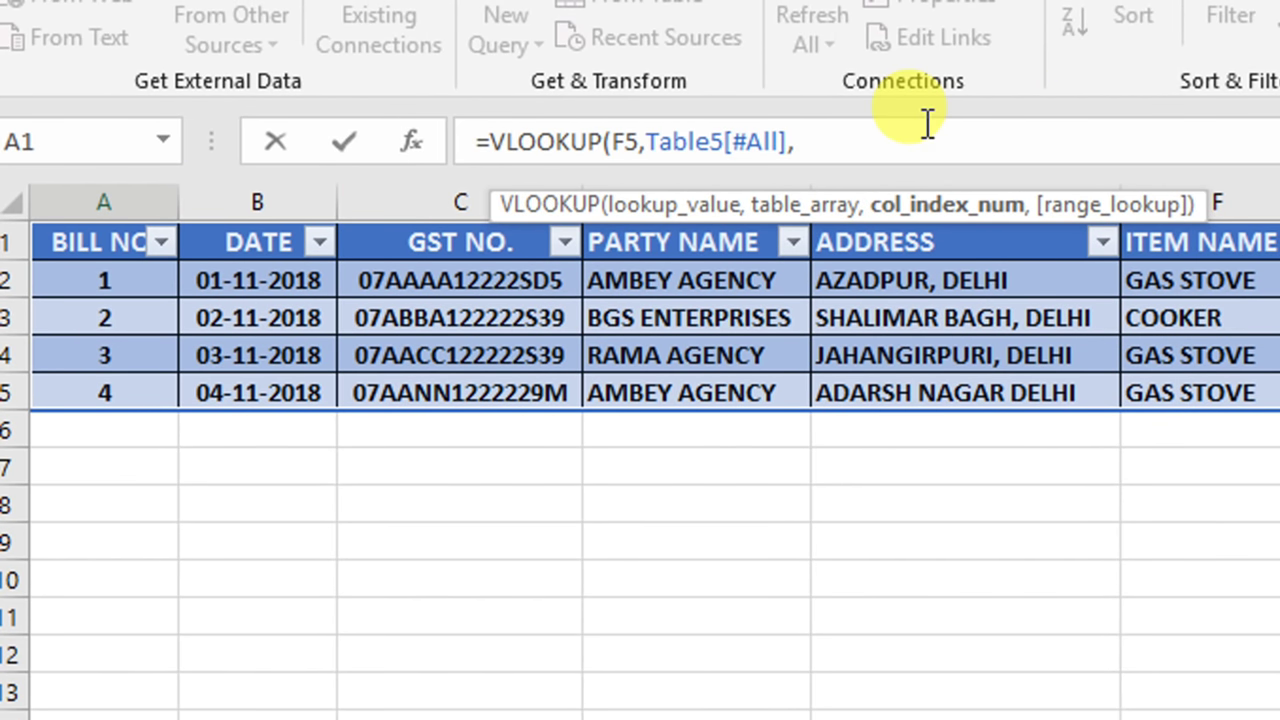
pyautogui.write('11')
pyautogui.write(',')
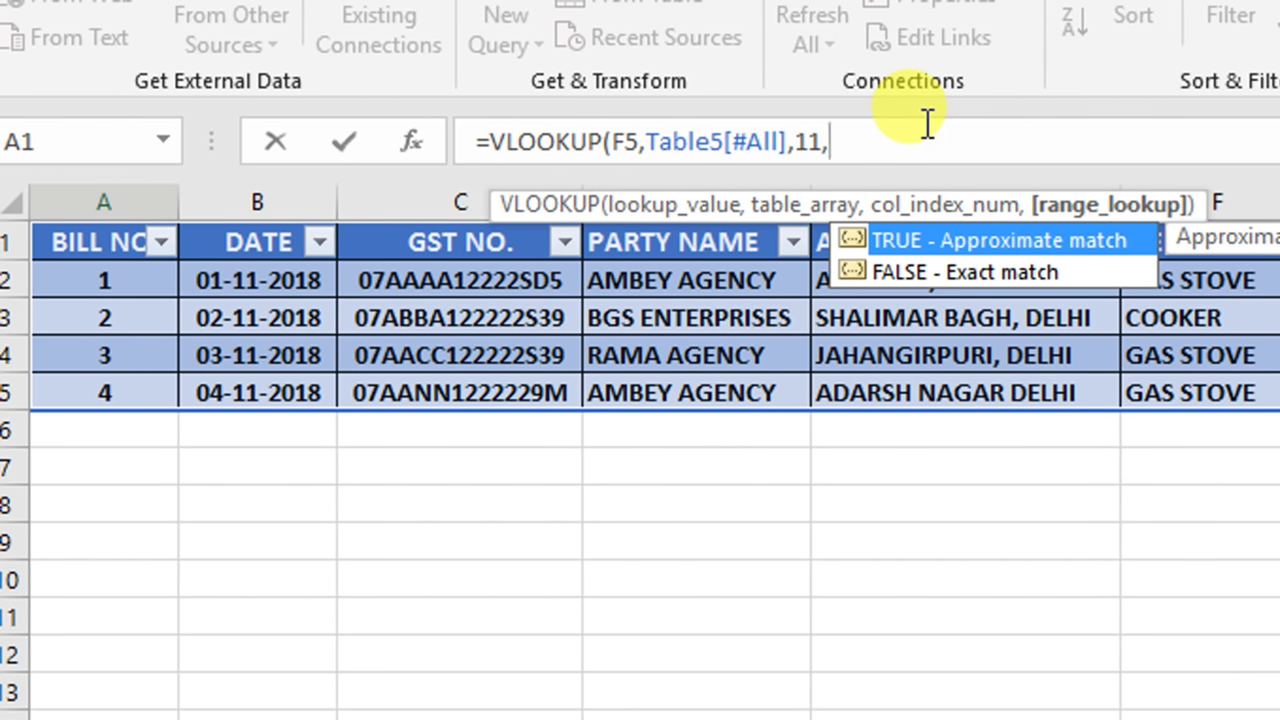
pyautogui.write('0)')
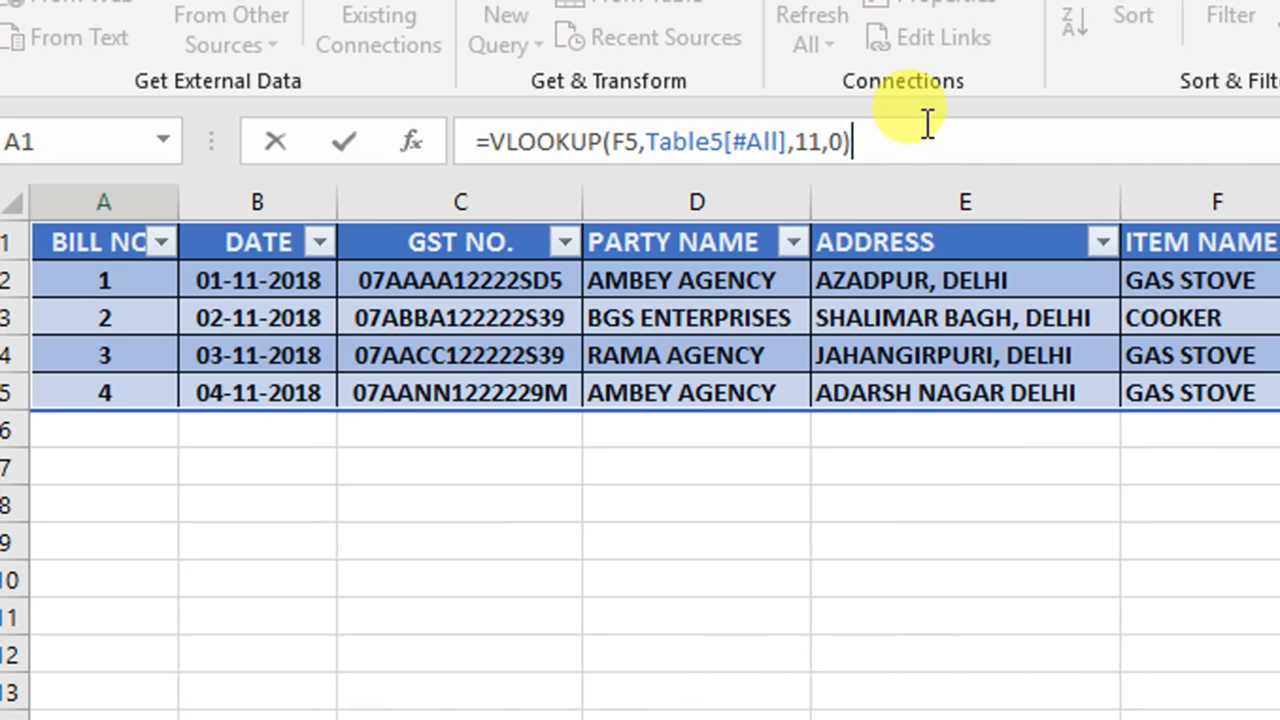
pyautogui.press('Return')
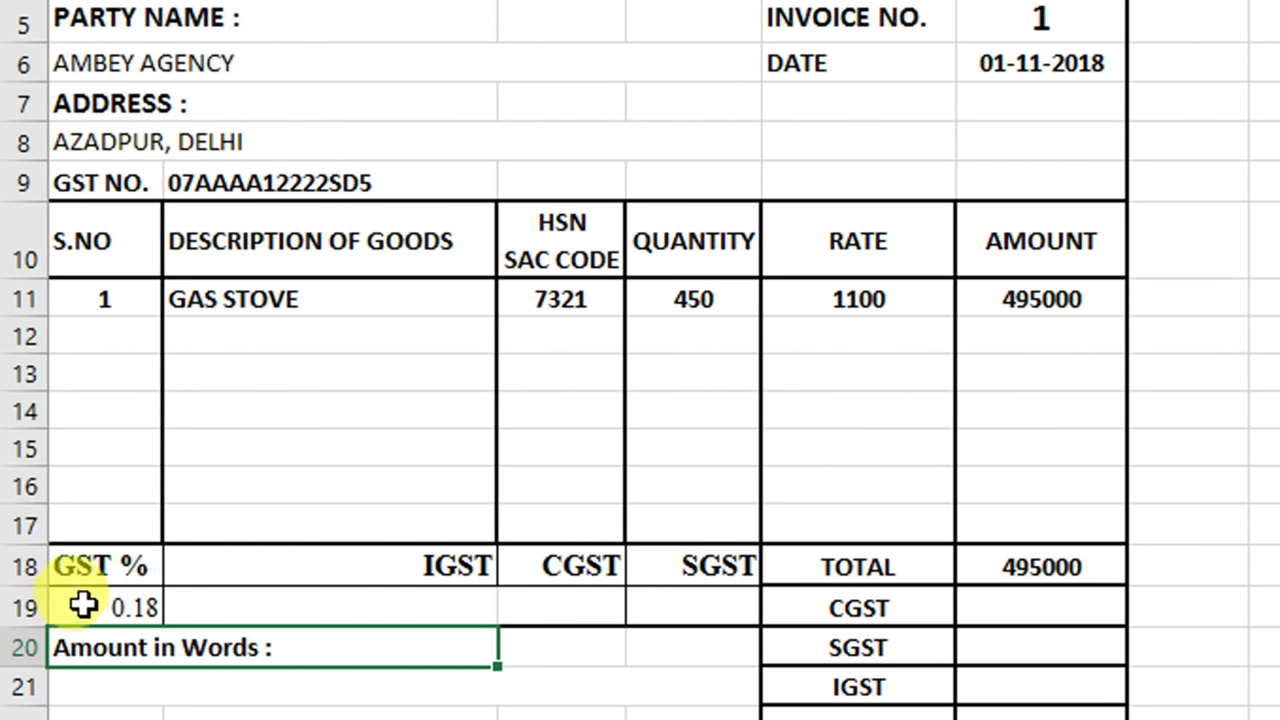
# Format the GST % cell A19 as Percentage with 2 decimals, showing 18.00%.
pyautogui.click(82, 602)
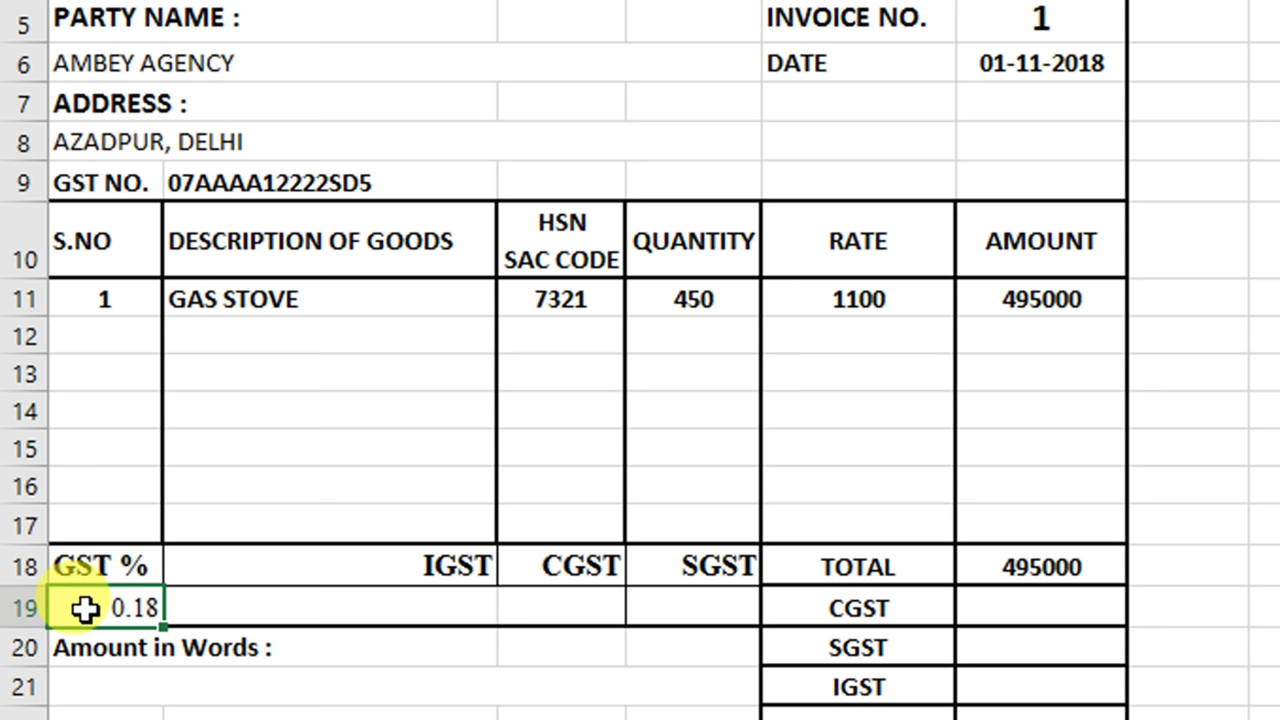
pyautogui.rightClick(85, 608)
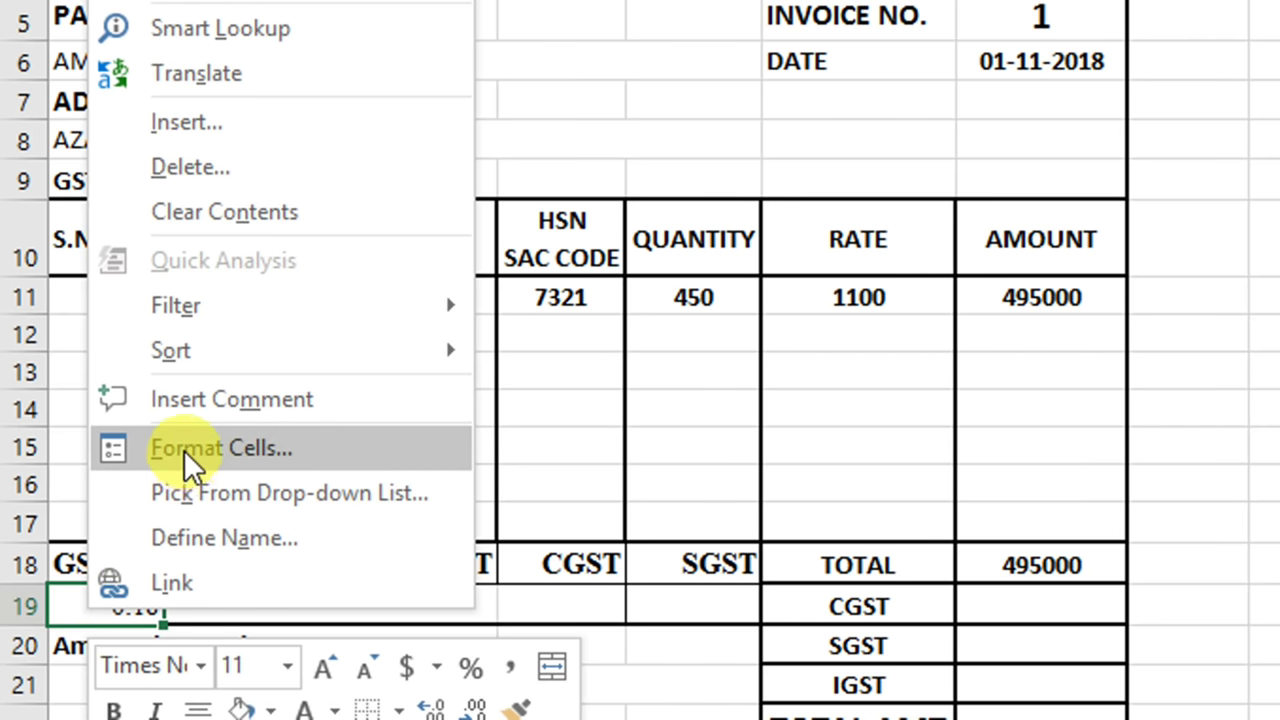
pyautogui.click(329, 457)
pyautogui.click(119, 303)
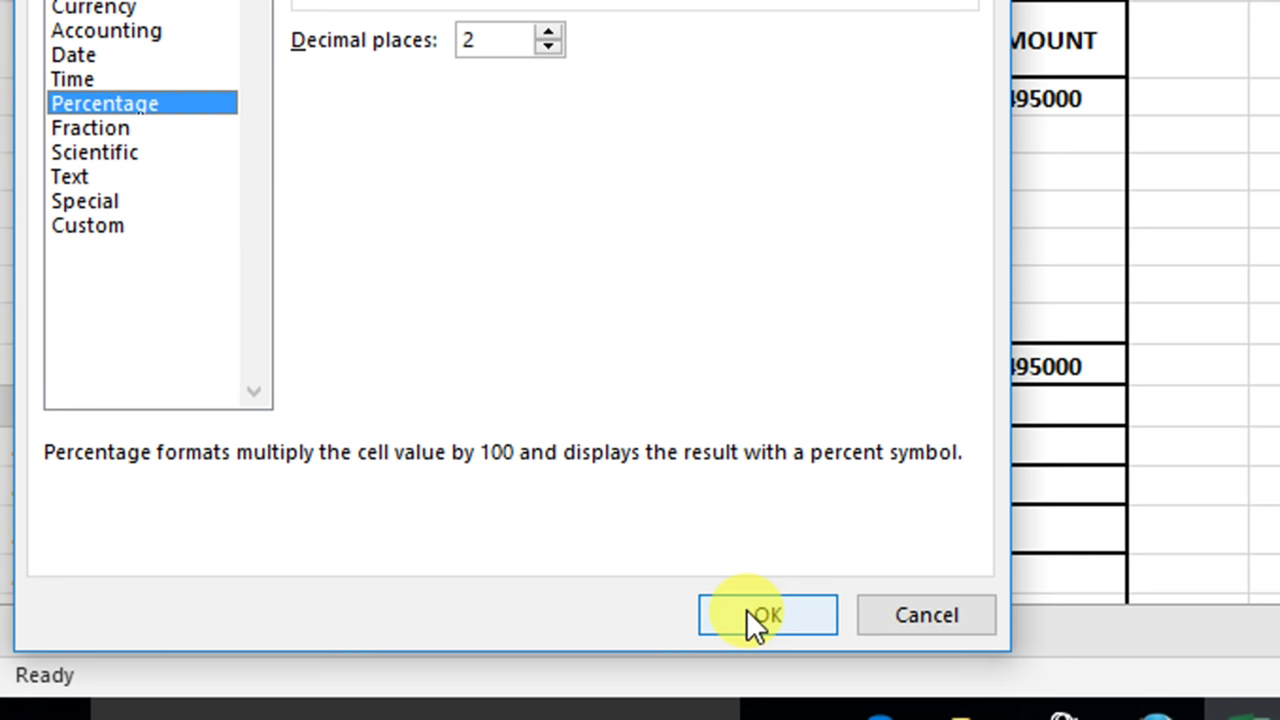
pyautogui.click(755, 618)
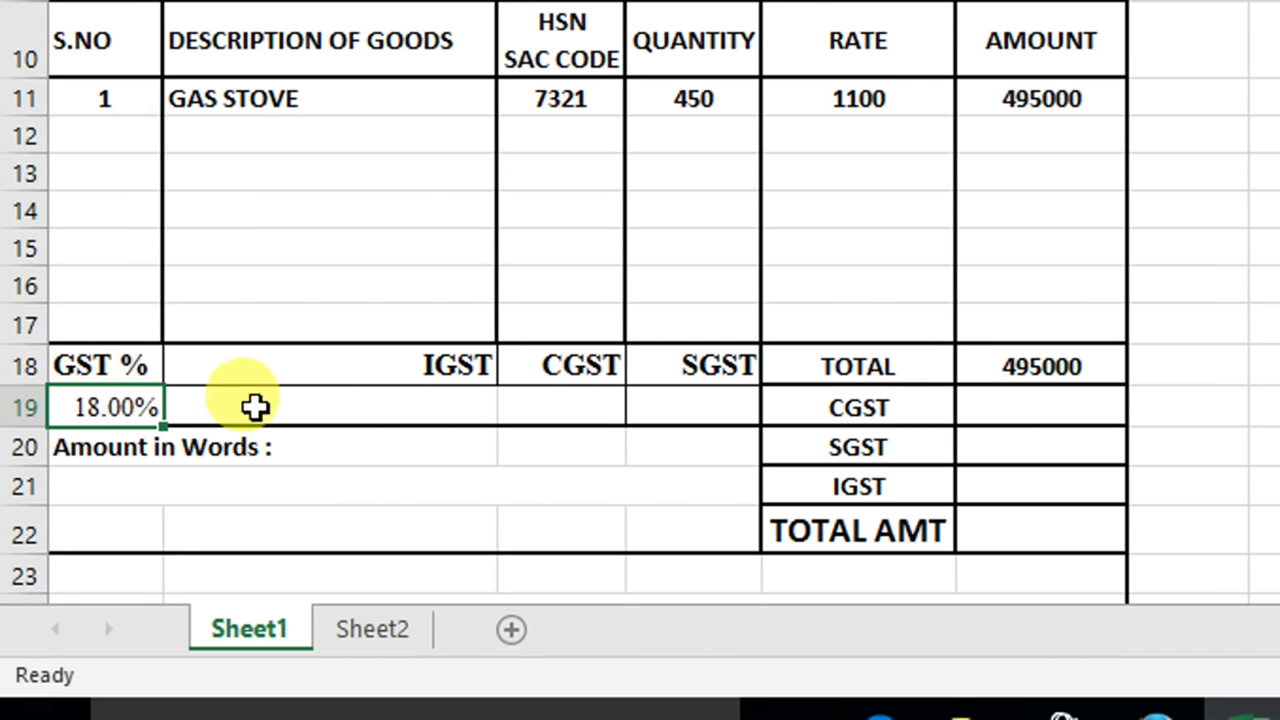
pyautogui.click(322, 405)
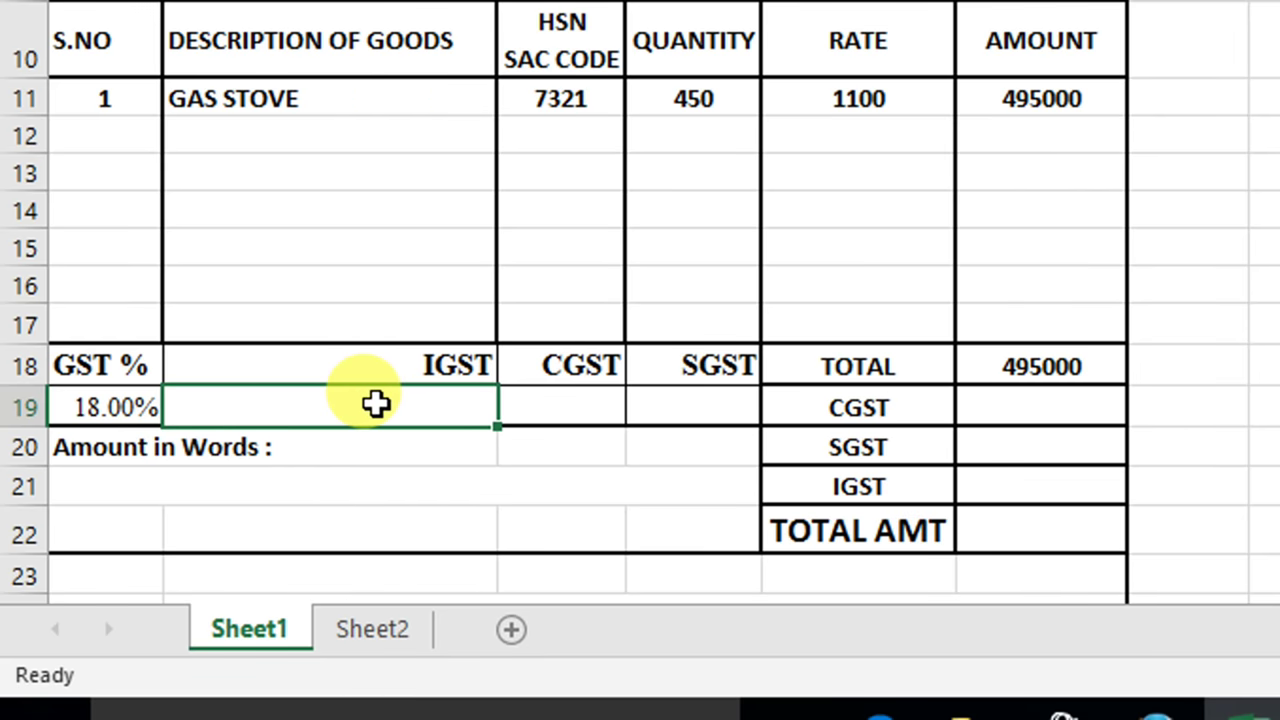
pyautogui.click(375, 403)
# Format the tax rate cells as Percentage with 2 decimals.
pyautogui.moveTo(497, 407); pyautogui.dragTo(657, 397)
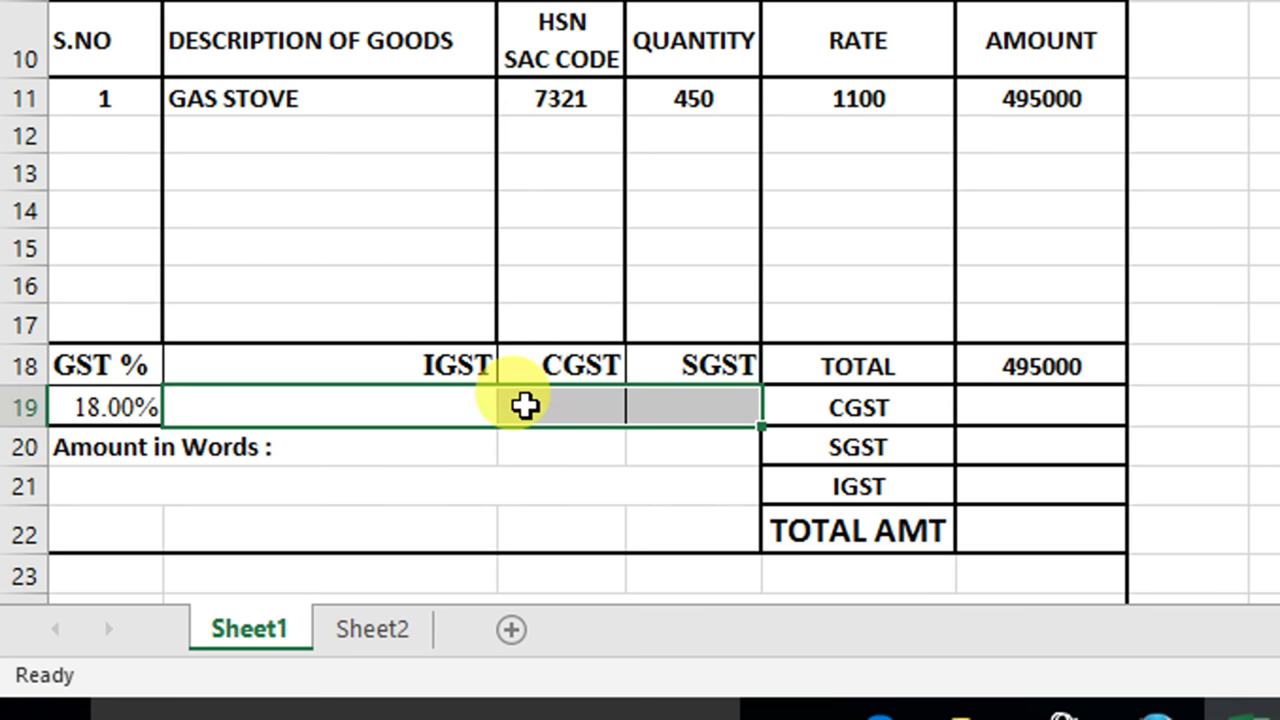
pyautogui.rightClick(526, 404)
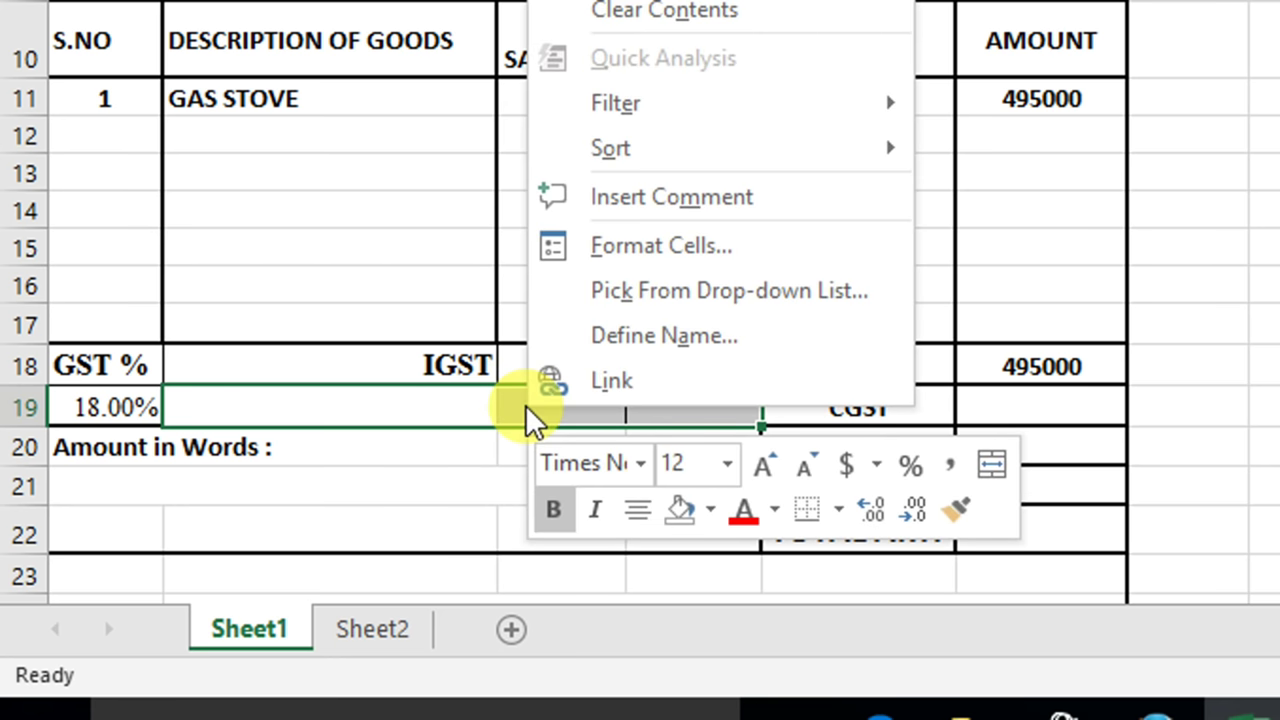
pyautogui.click(582, 257)
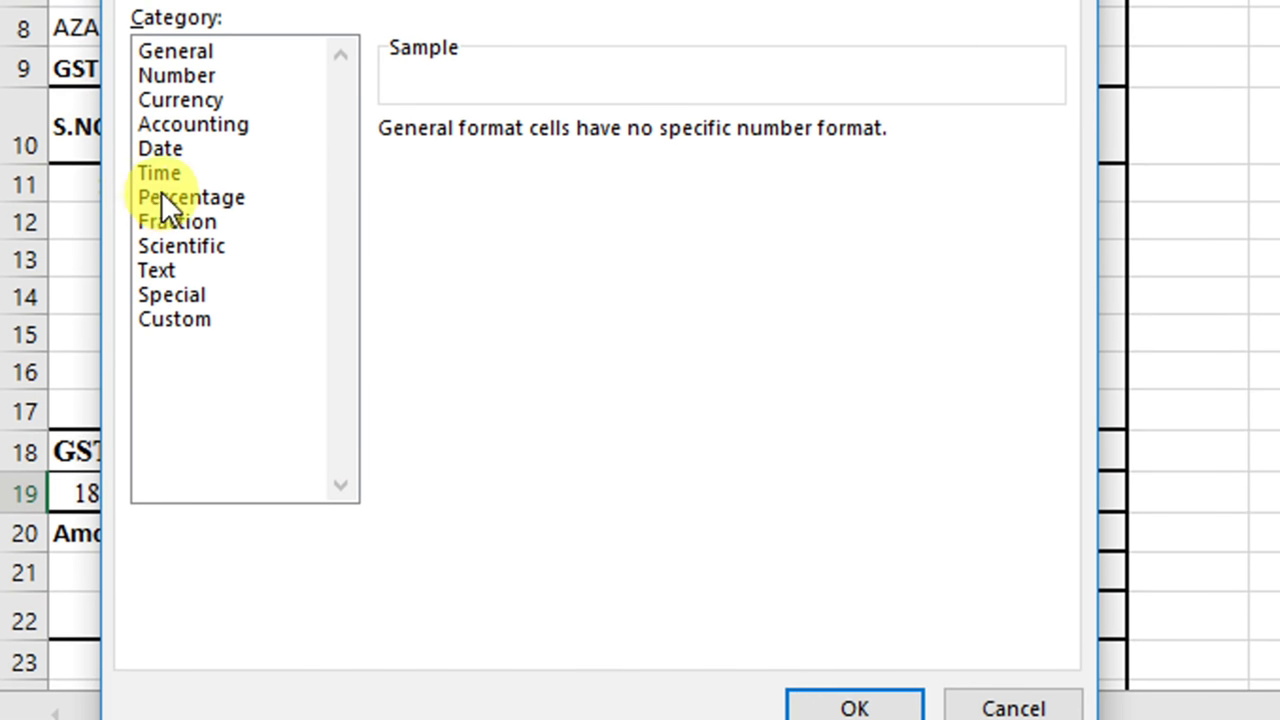
pyautogui.click(161, 197)
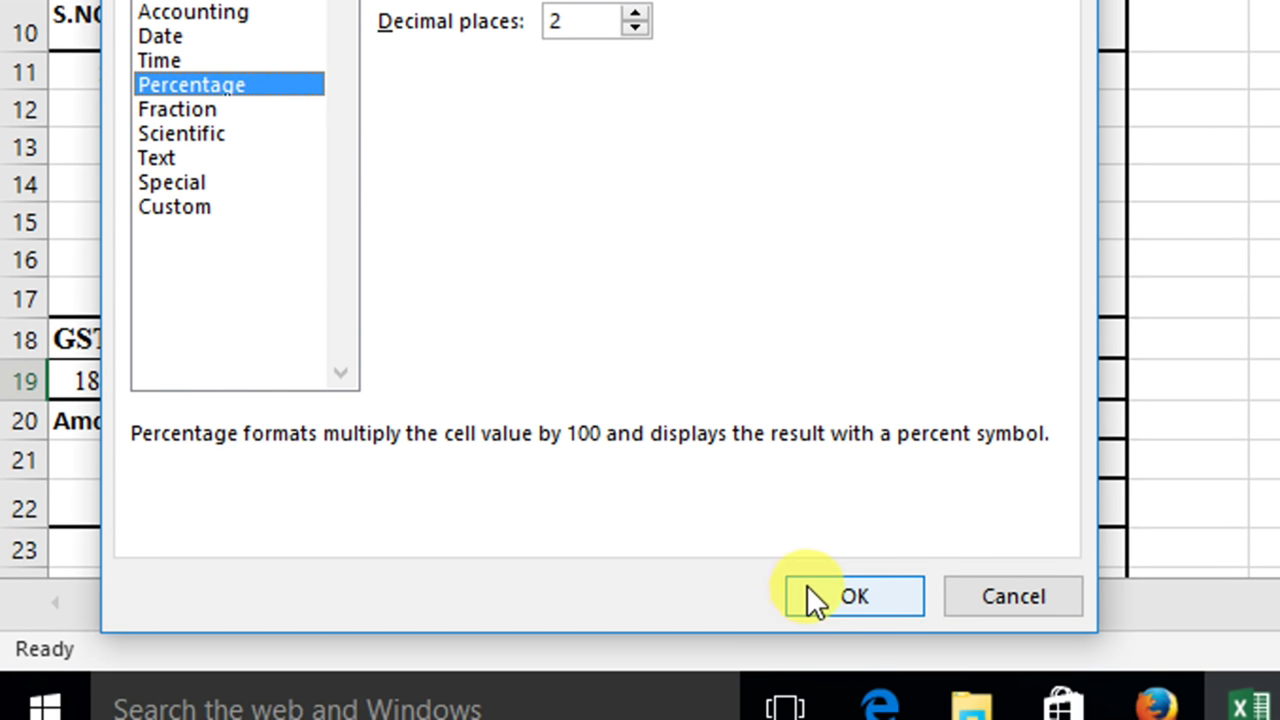
pyautogui.click(808, 588)
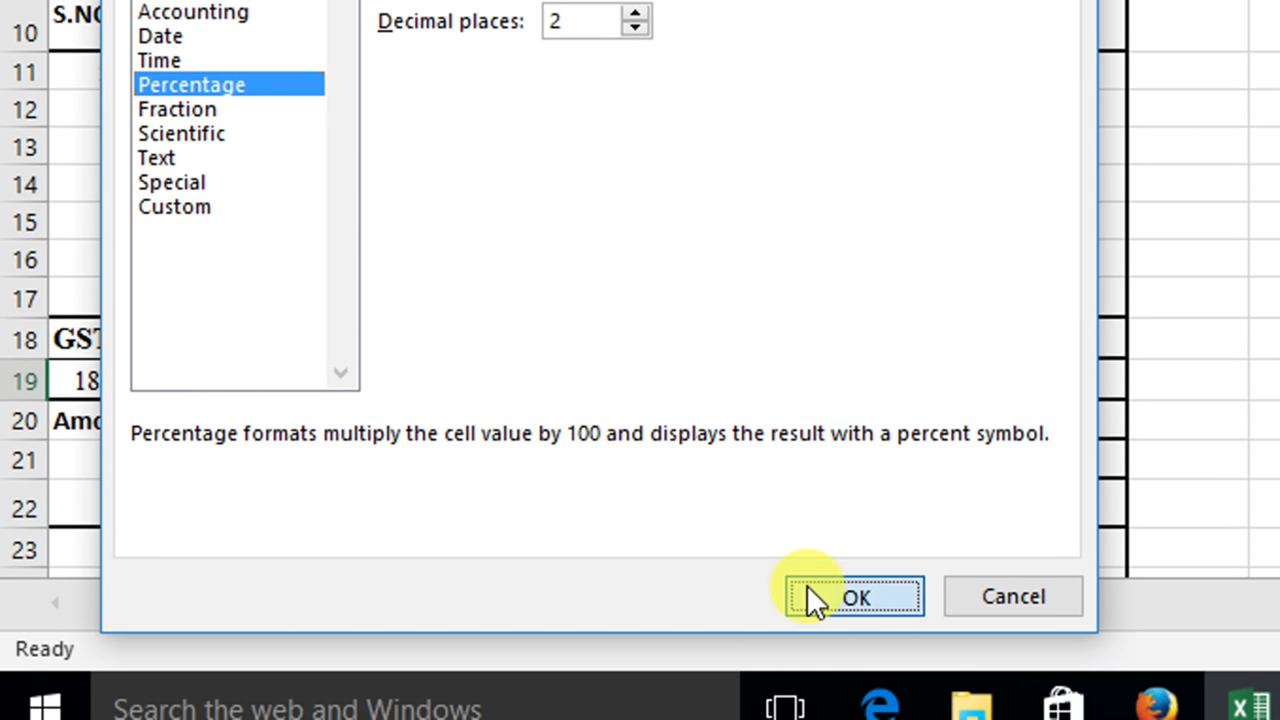
# Enter =A19 in the IGST rate cell B19 and make the 18.00% GST rate bold.
pyautogui.click(373, 380)
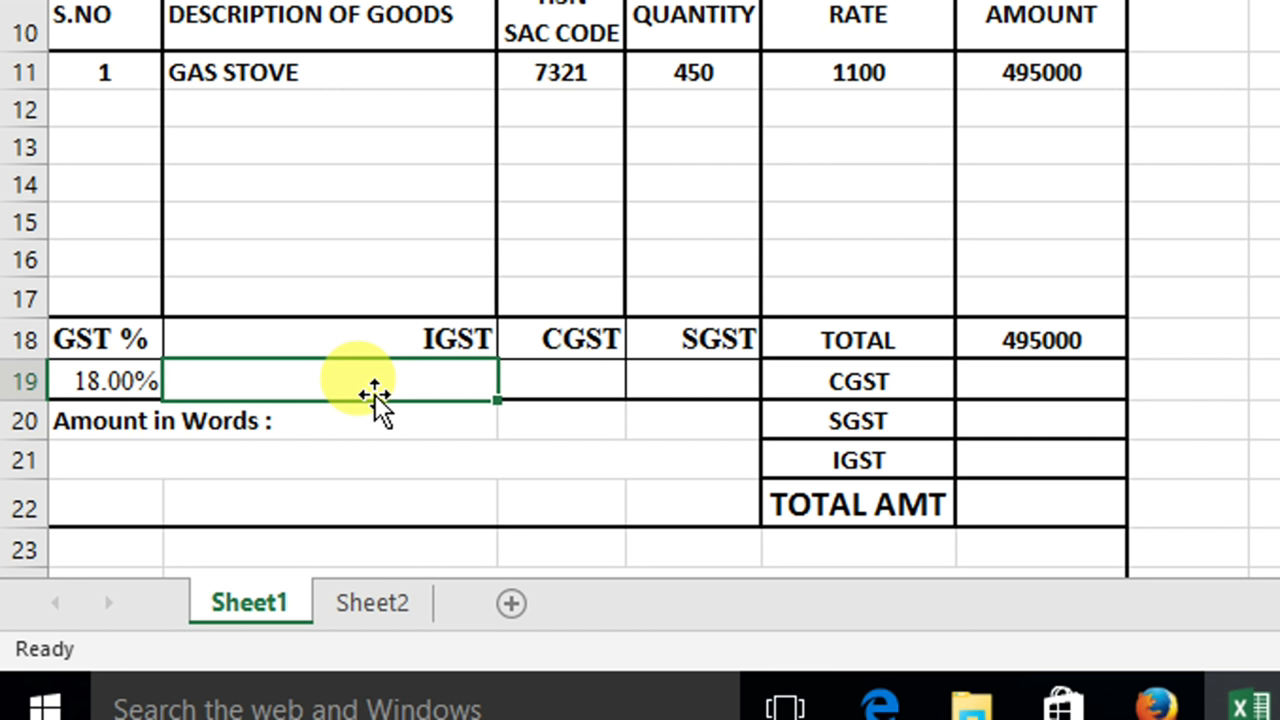
pyautogui.write('=')
pyautogui.click(91, 381)
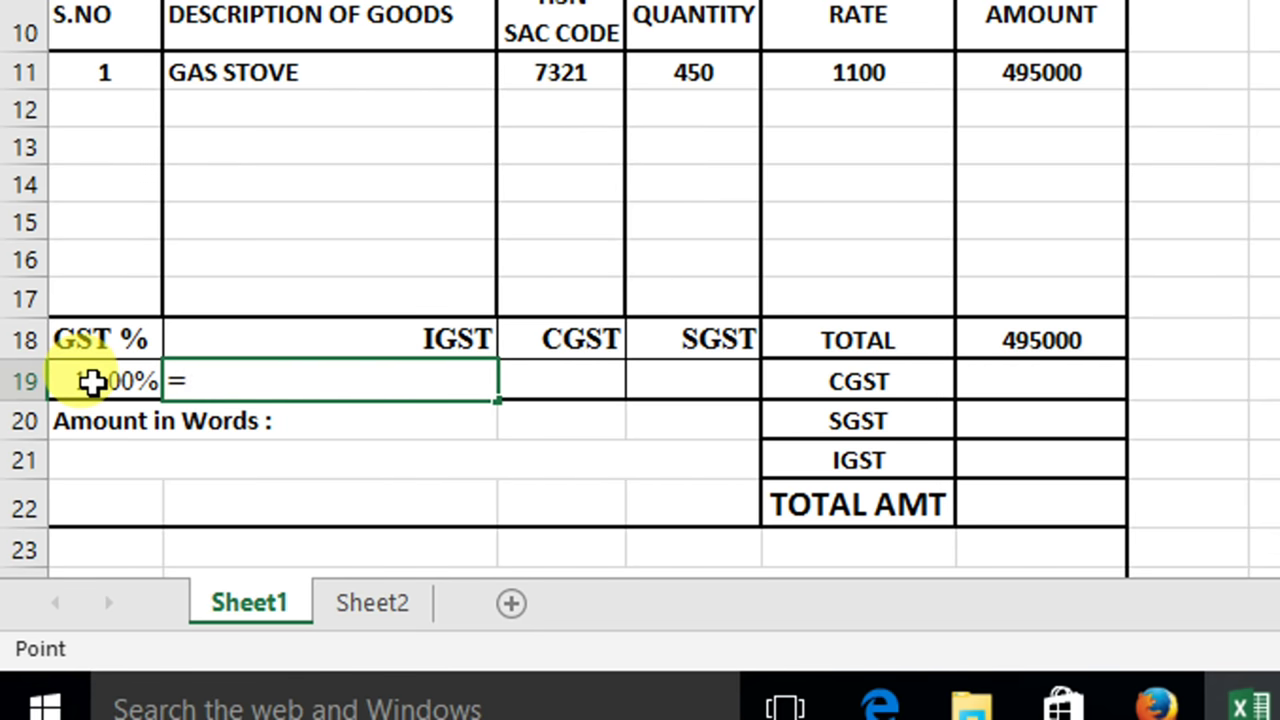
pyautogui.press('Return')
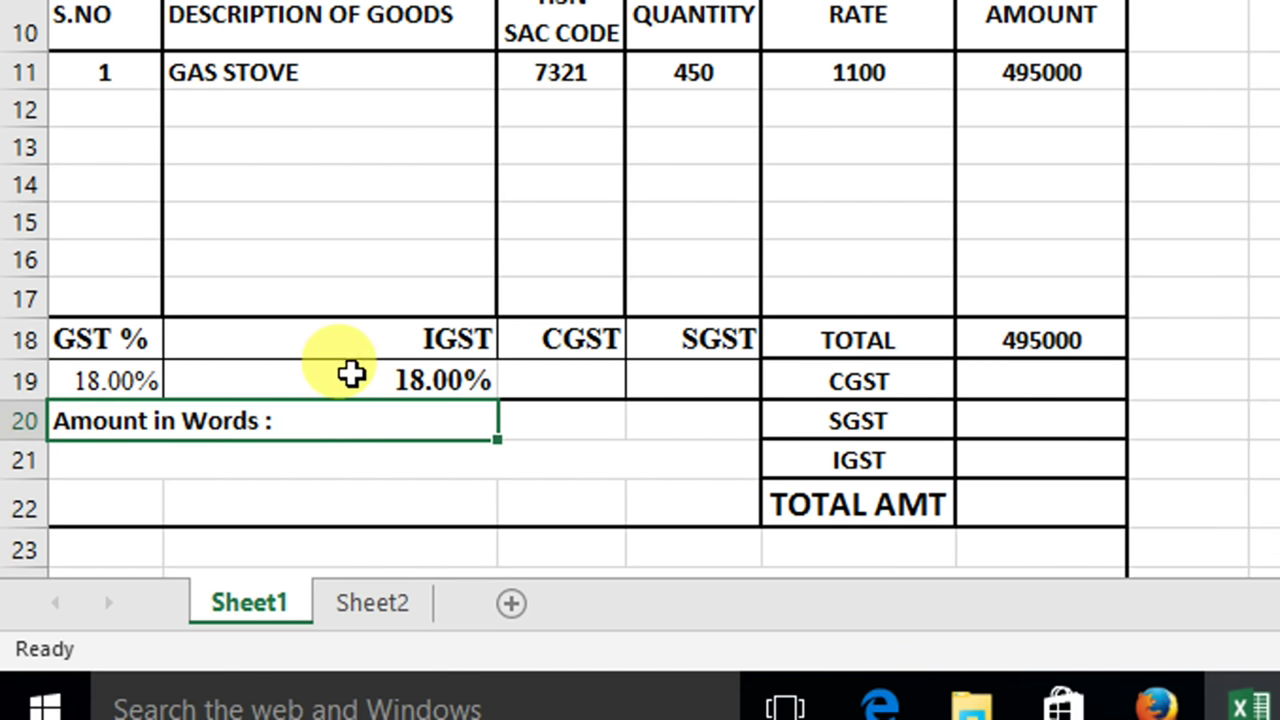
pyautogui.click(350, 373)
pyautogui.click(127, 379)
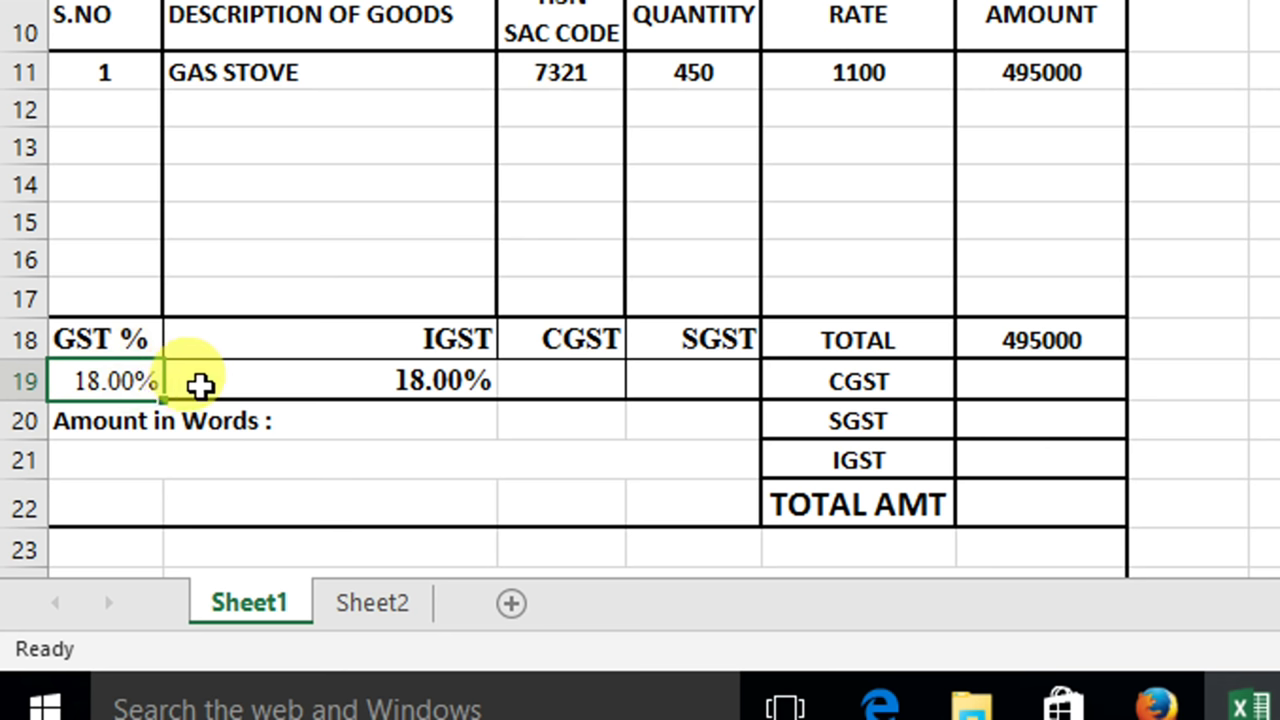
pyautogui.hotkey('ctrl', 'b')
# Enter =A19/2 in the CGST rate cell so it shows 9.00%.
pyautogui.click(540, 372)
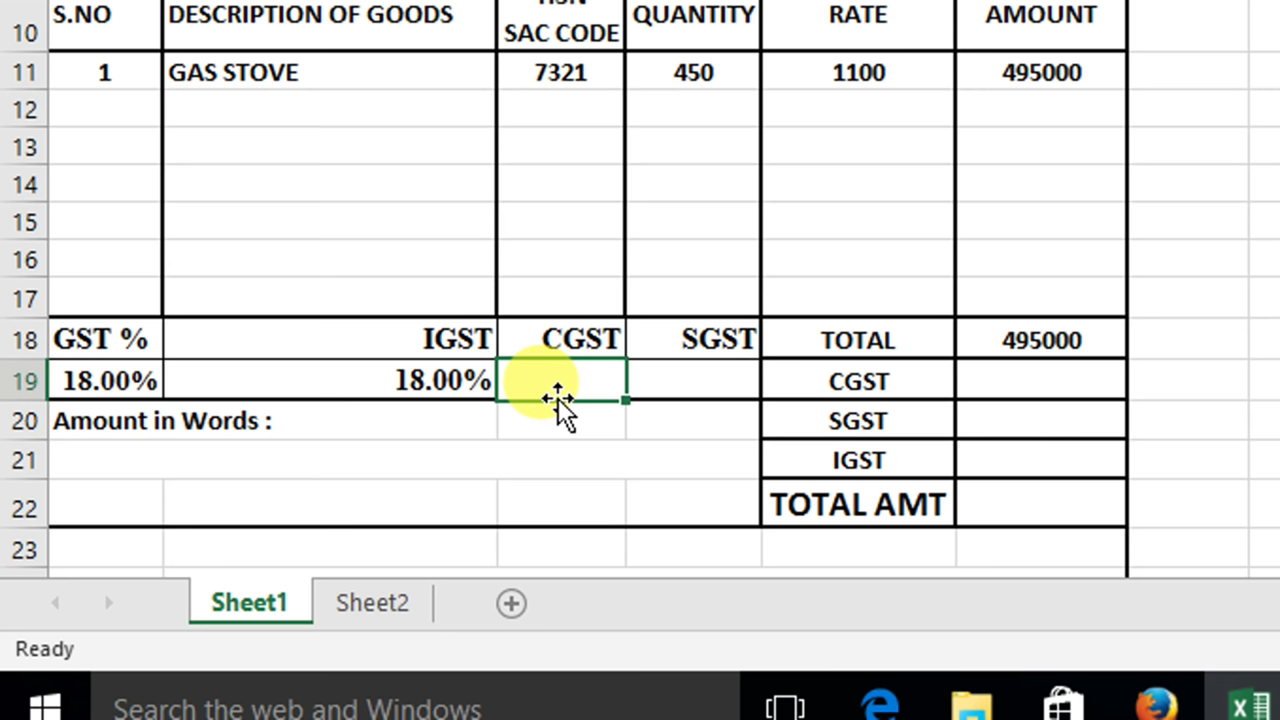
pyautogui.click(580, 340)
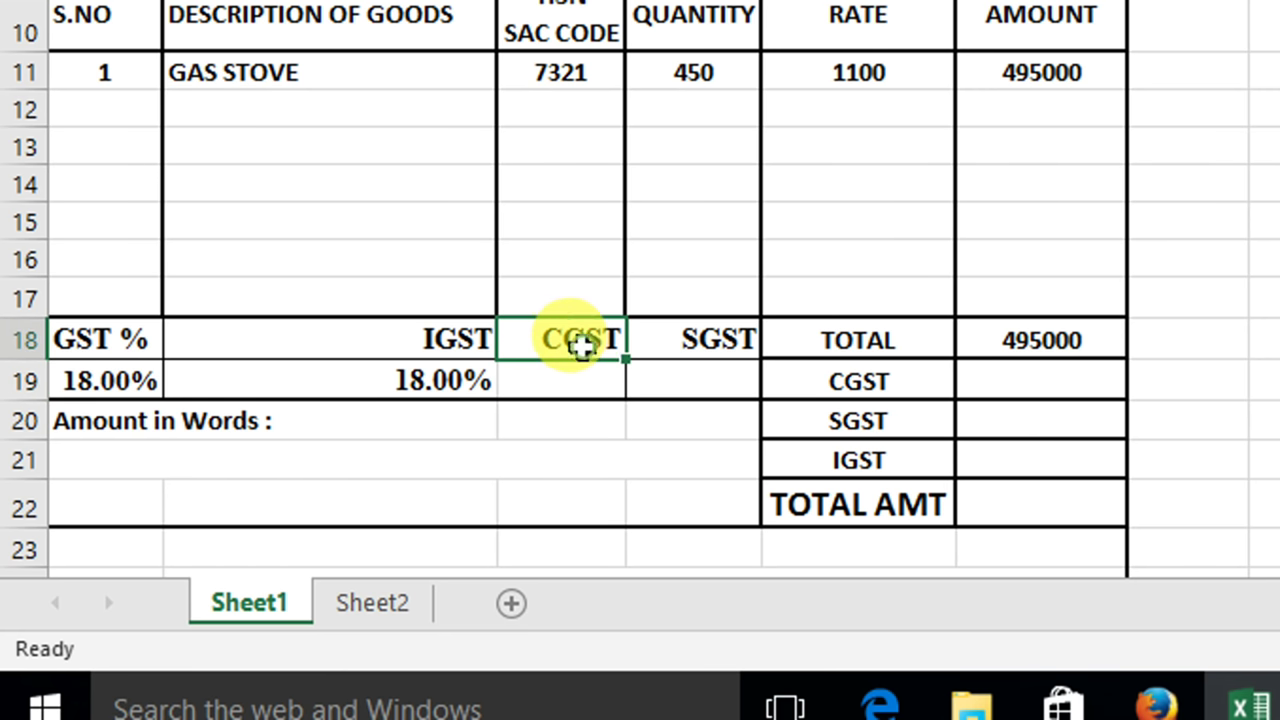
pyautogui.click(680, 342)
pyautogui.click(668, 374)
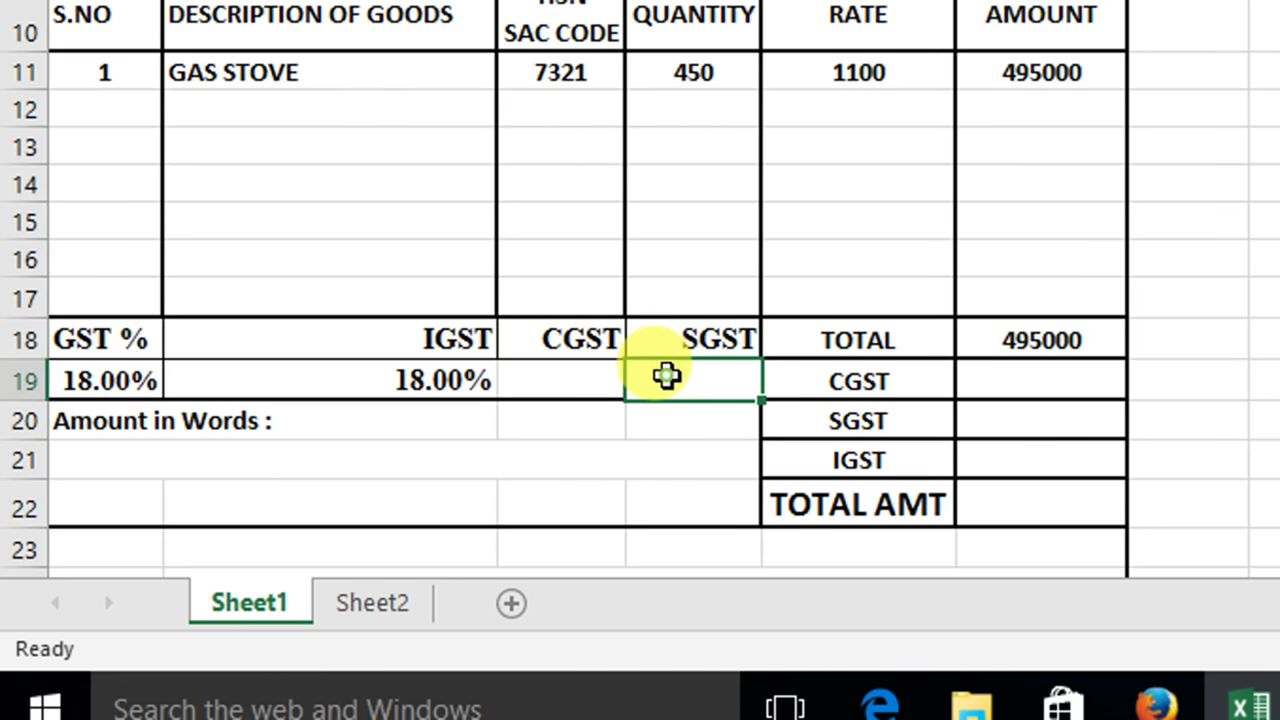
pyautogui.click(563, 370)
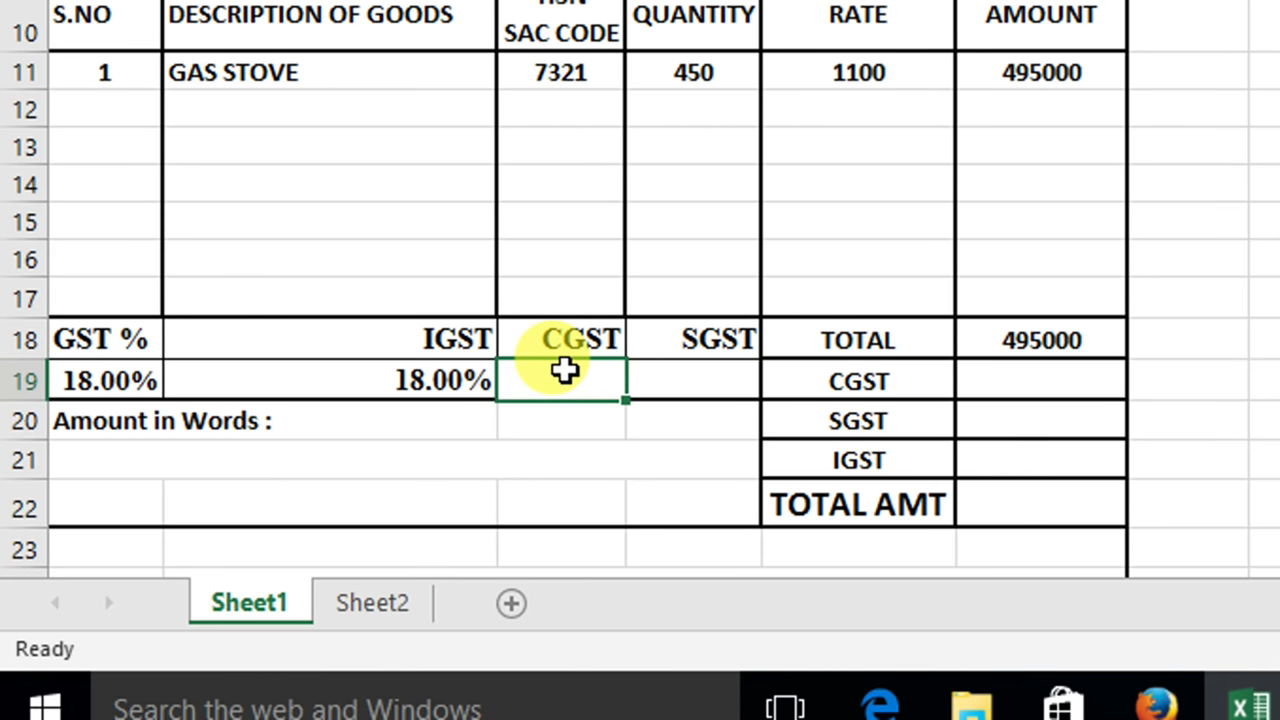
pyautogui.click(651, 372)
pyautogui.click(589, 383)
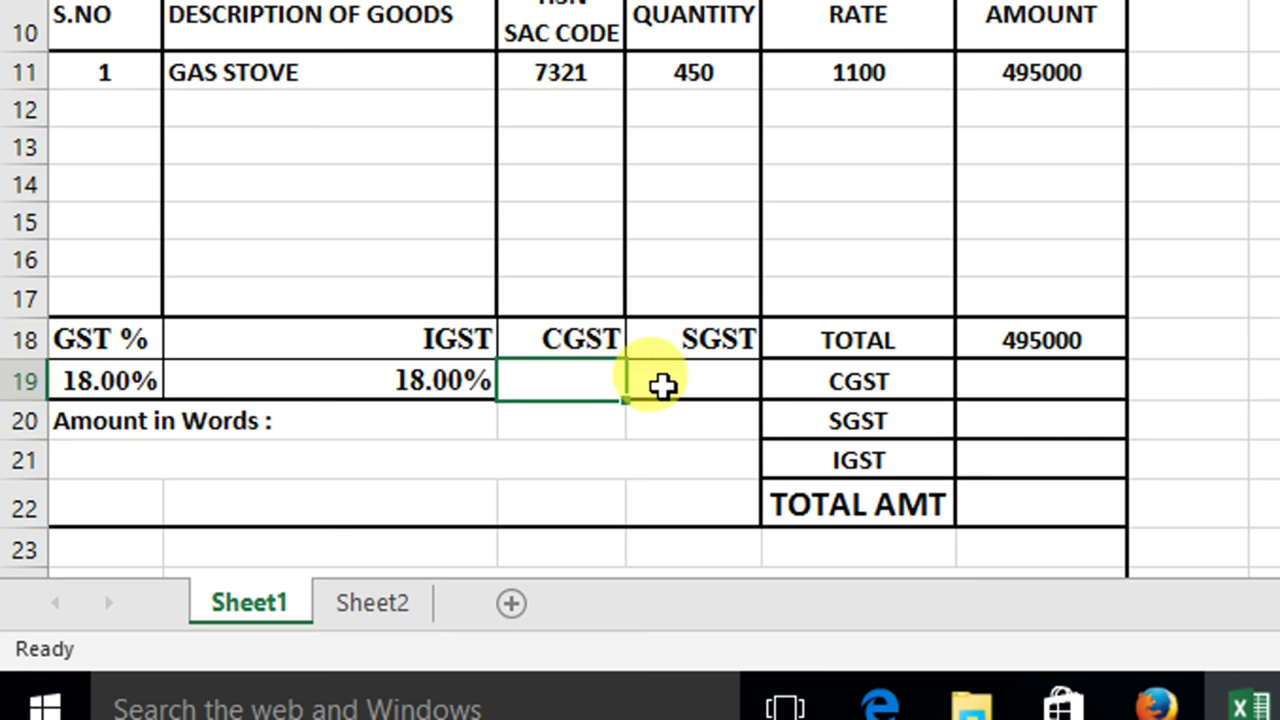
pyautogui.click(686, 380)
pyautogui.click(561, 380)
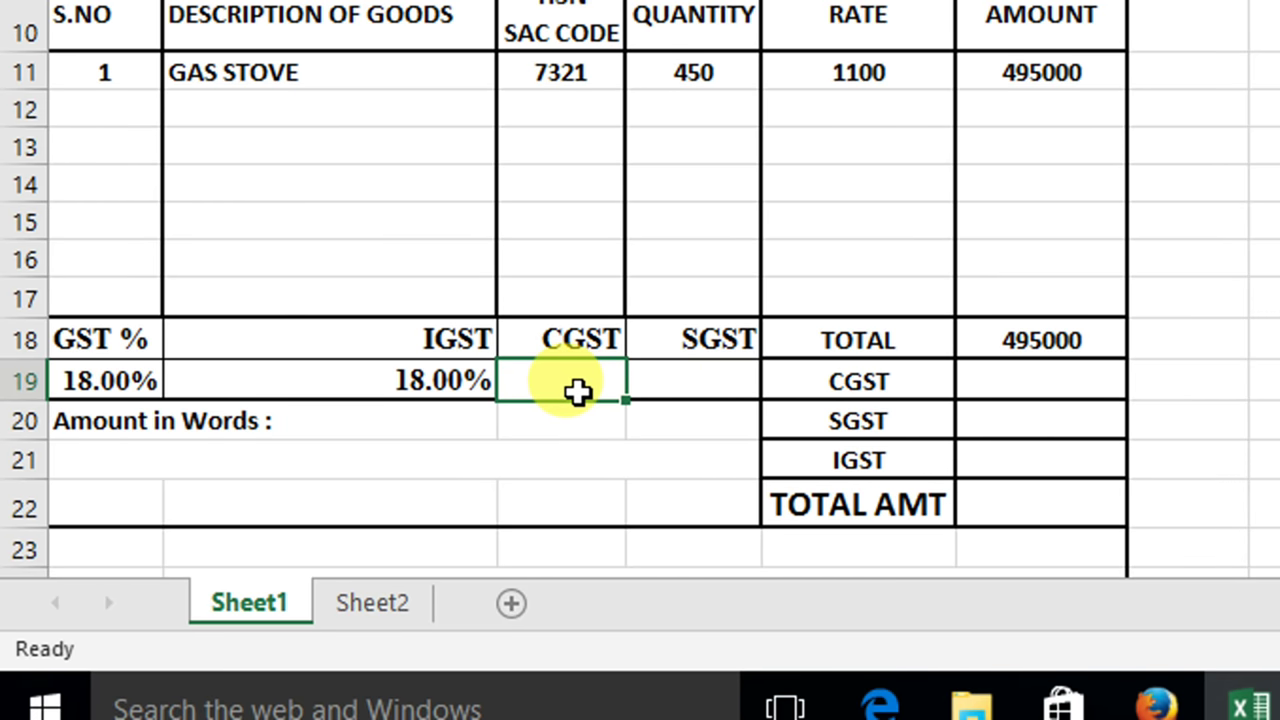
pyautogui.write('=')
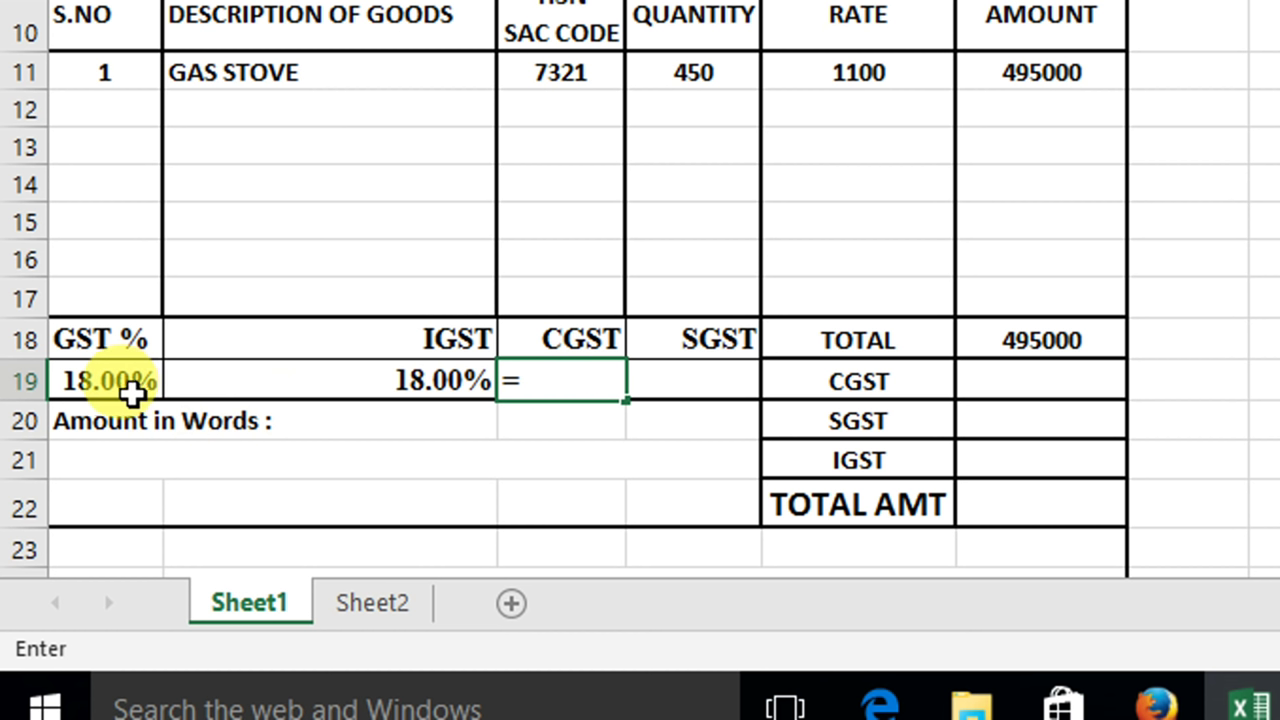
pyautogui.click(98, 380)
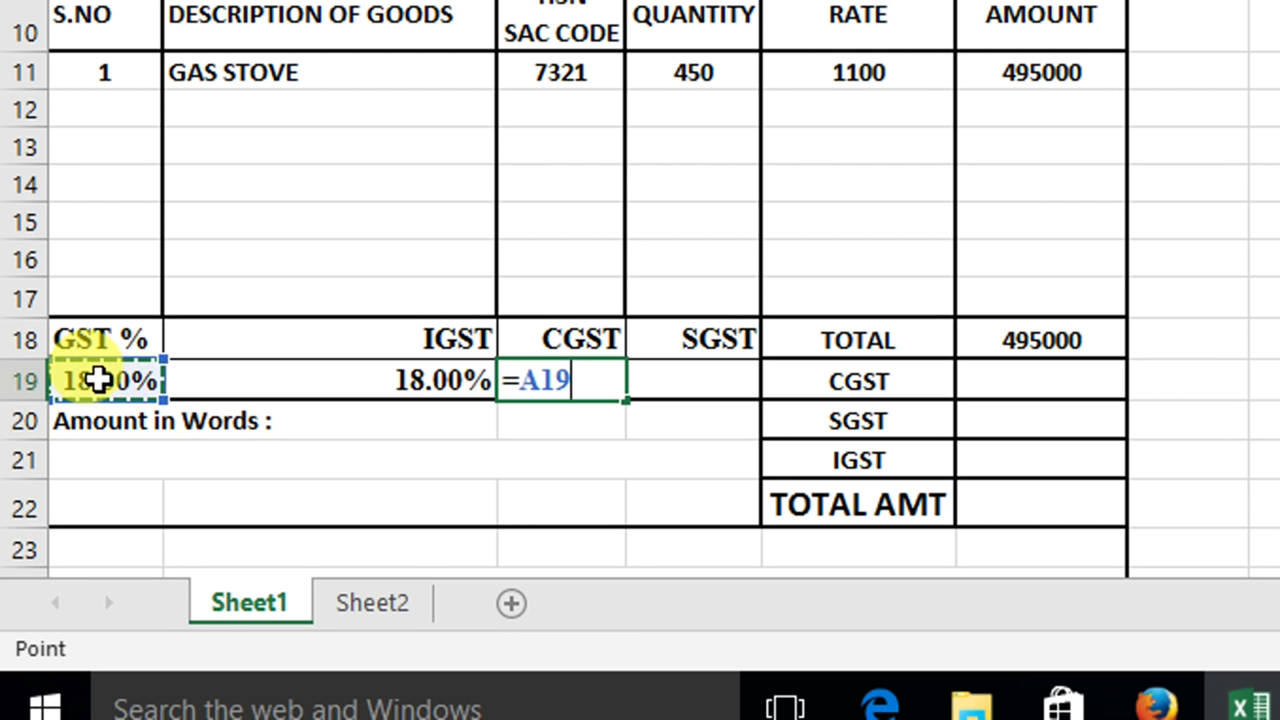
pyautogui.write('/2')
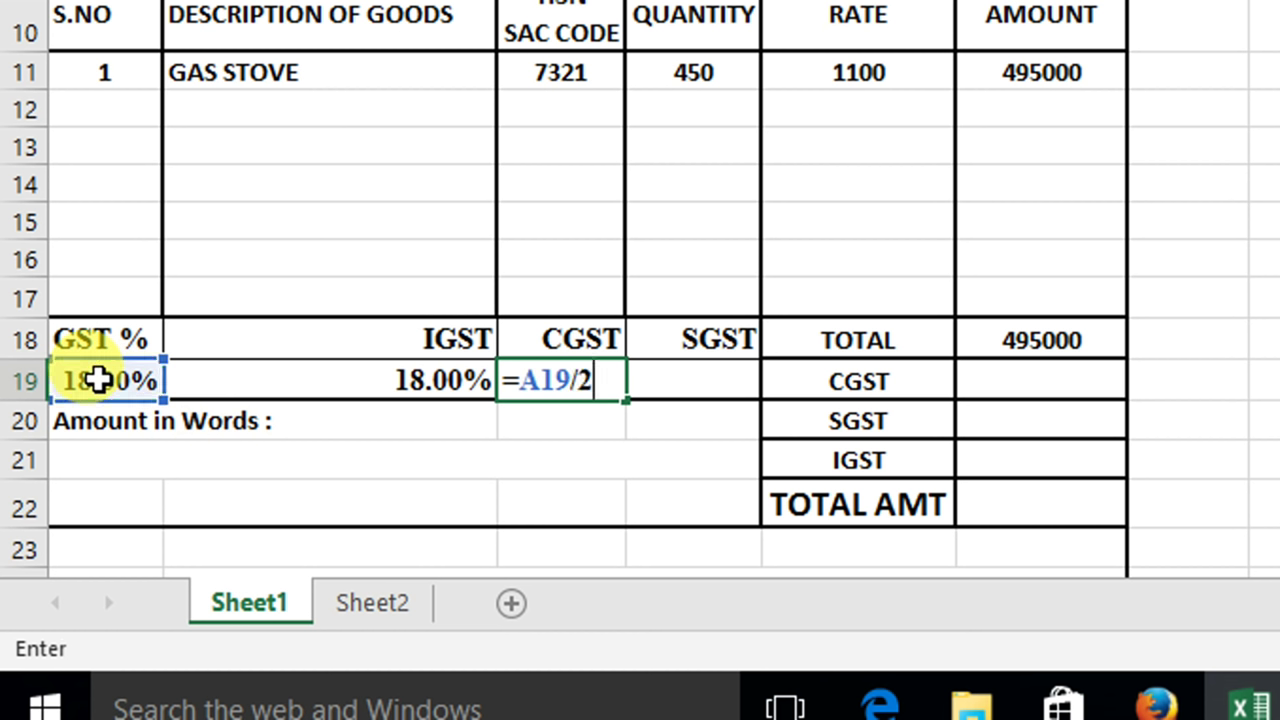
pyautogui.press('Return')
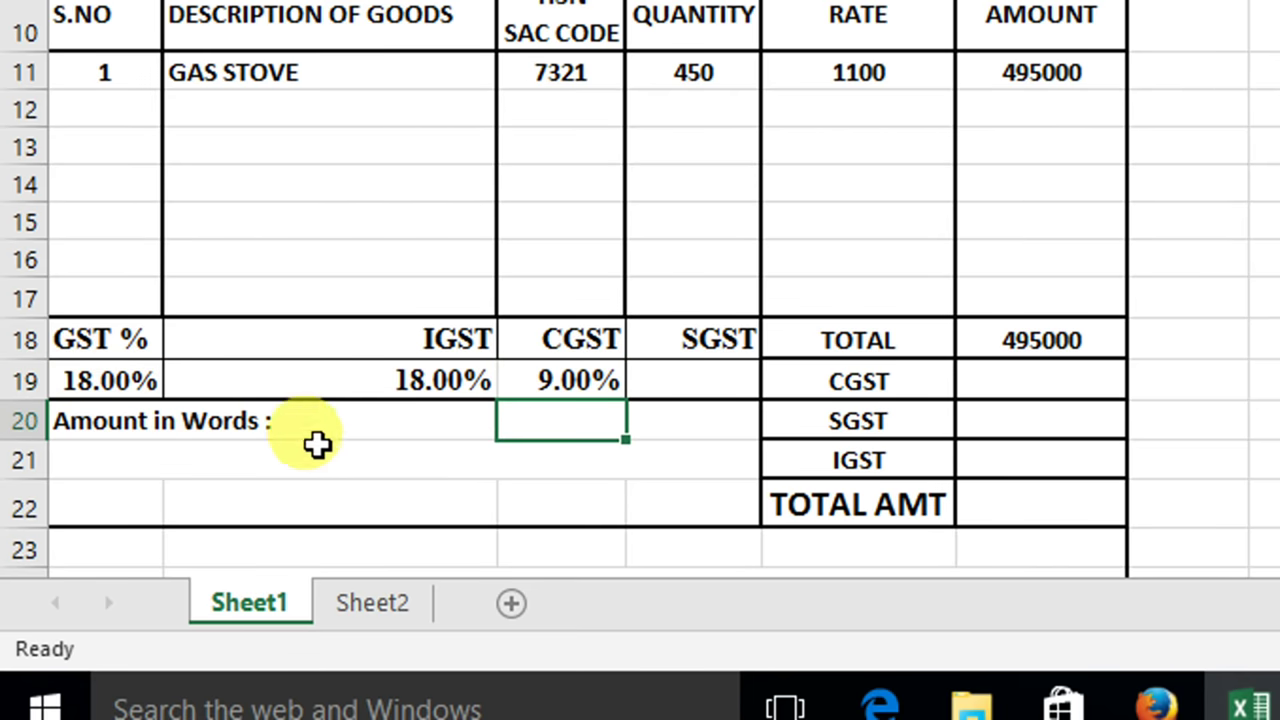
pyautogui.click(555, 380)
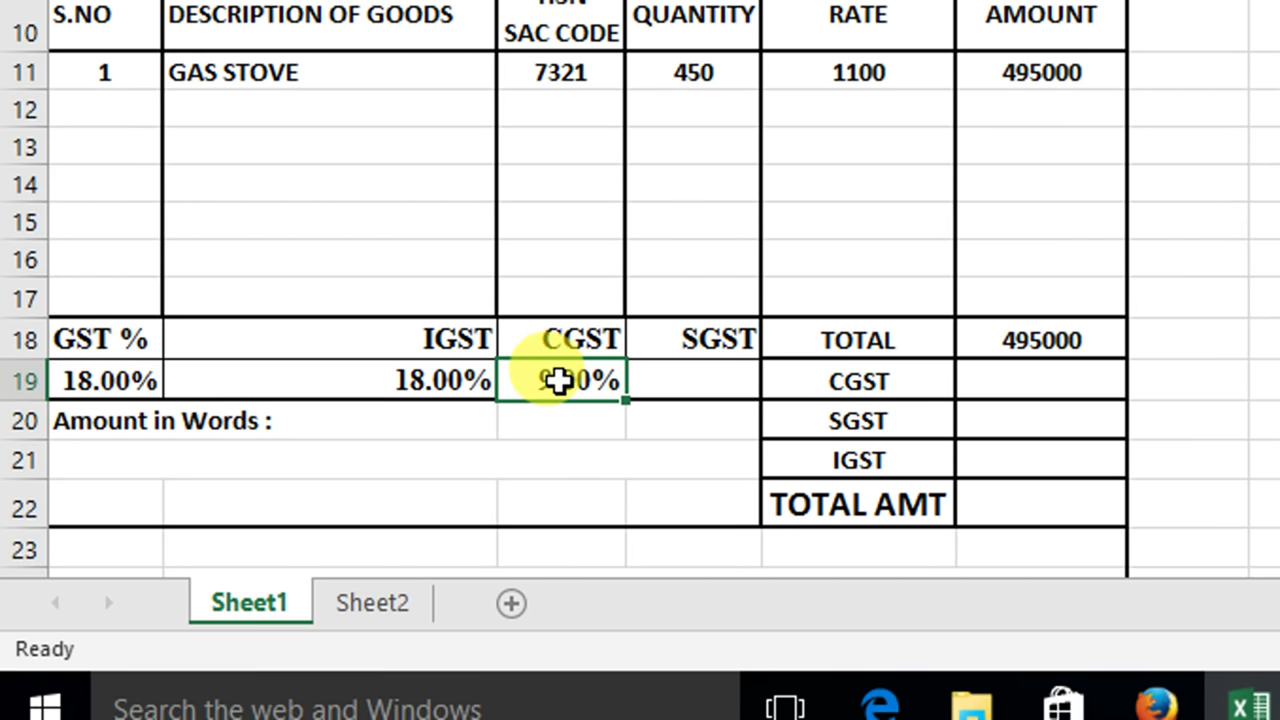
# Enter =A19/2 in the SGST rate cell so it also shows 9.00%.
pyautogui.click(710, 380)
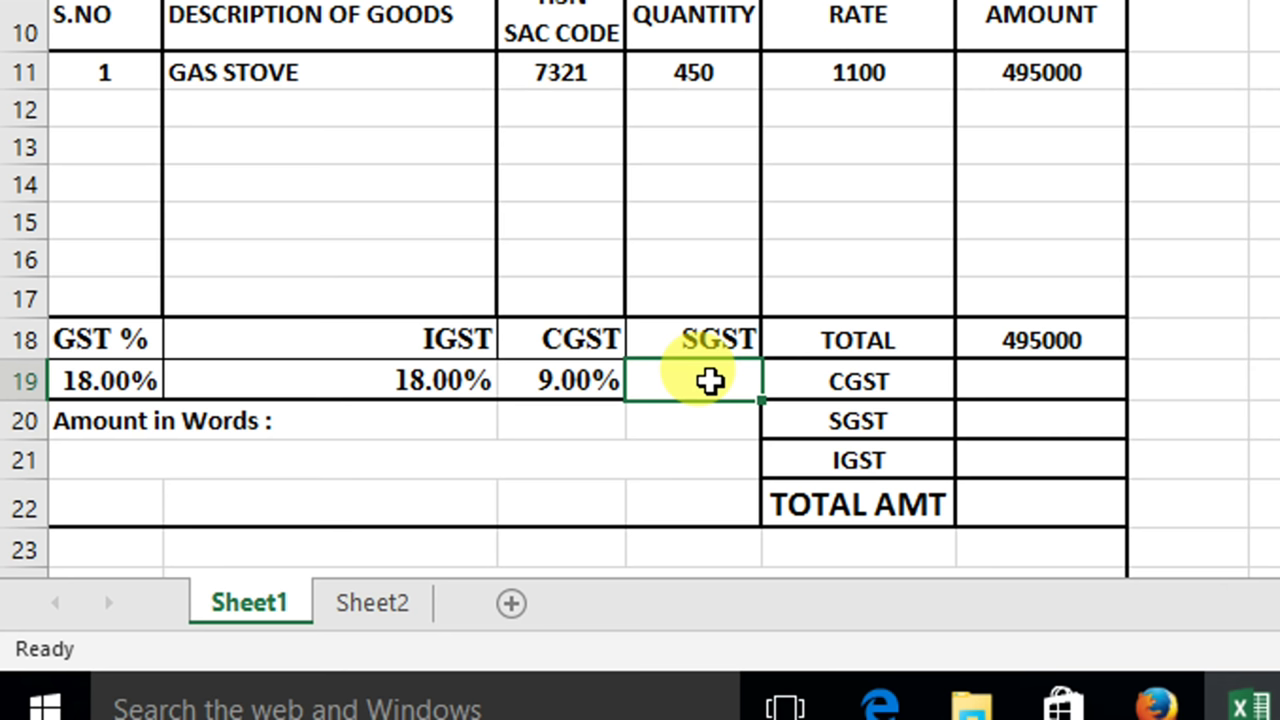
pyautogui.write('=')
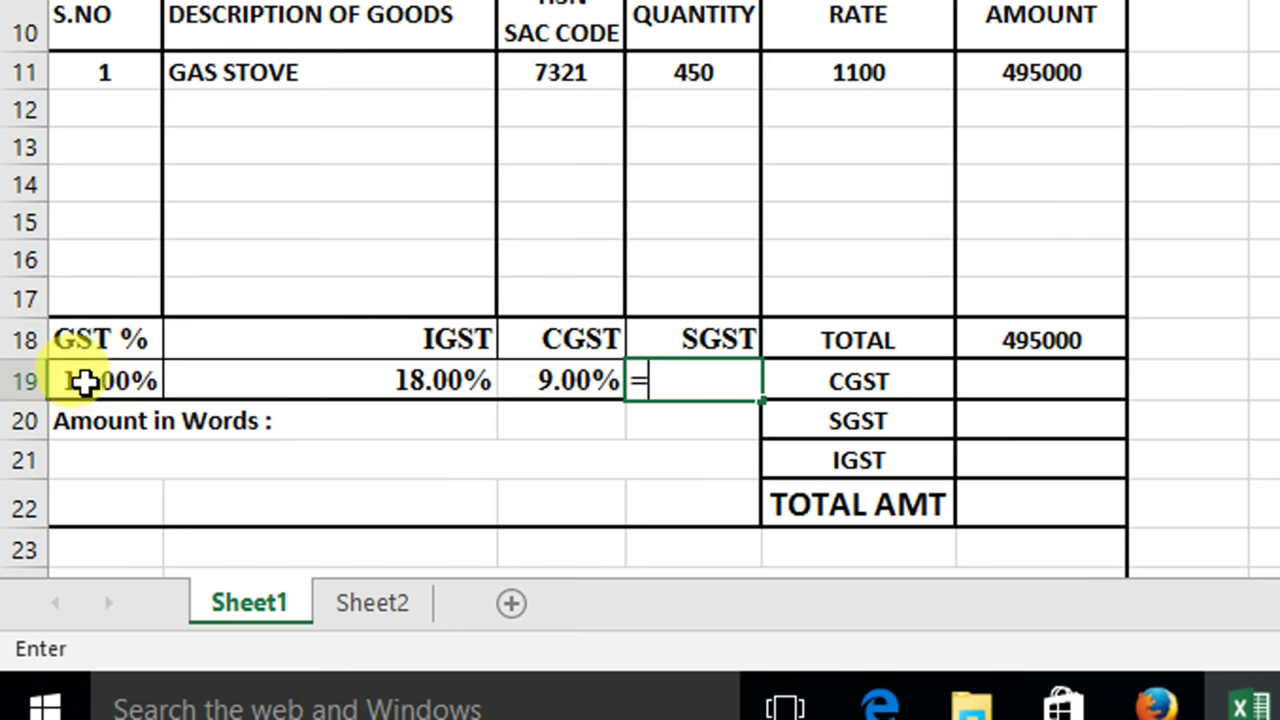
pyautogui.click(118, 381)
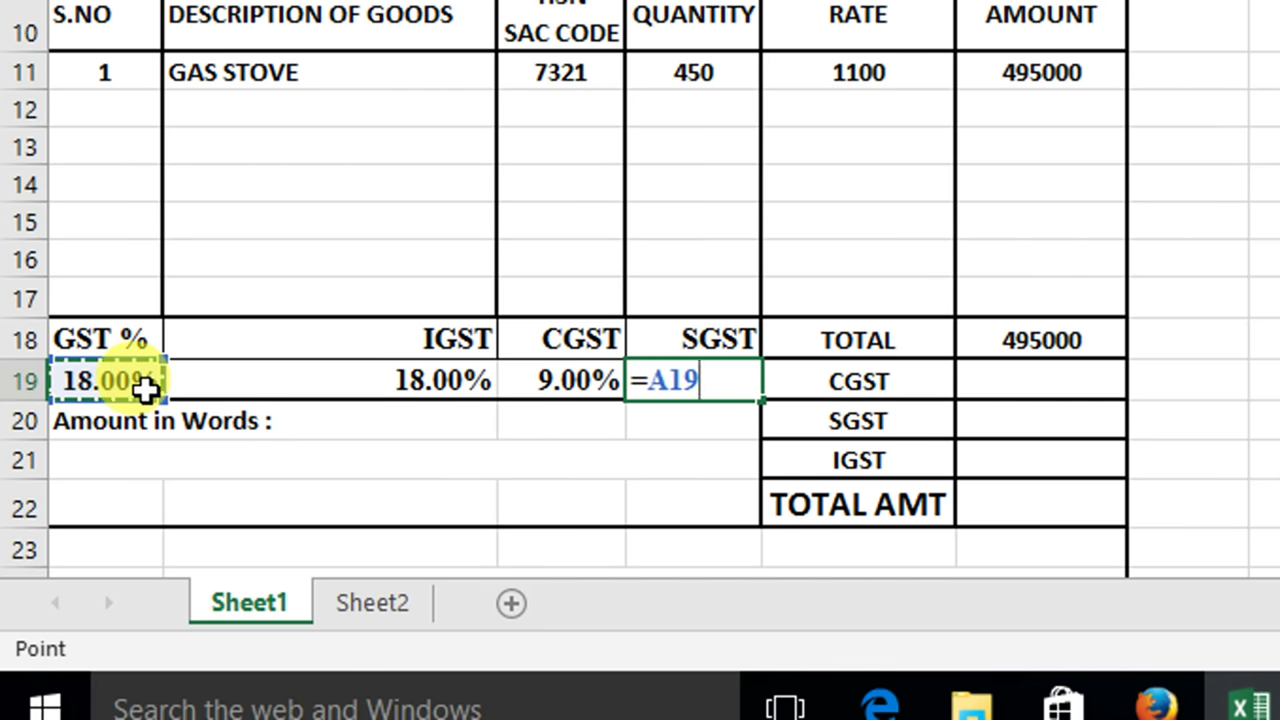
pyautogui.write('/')
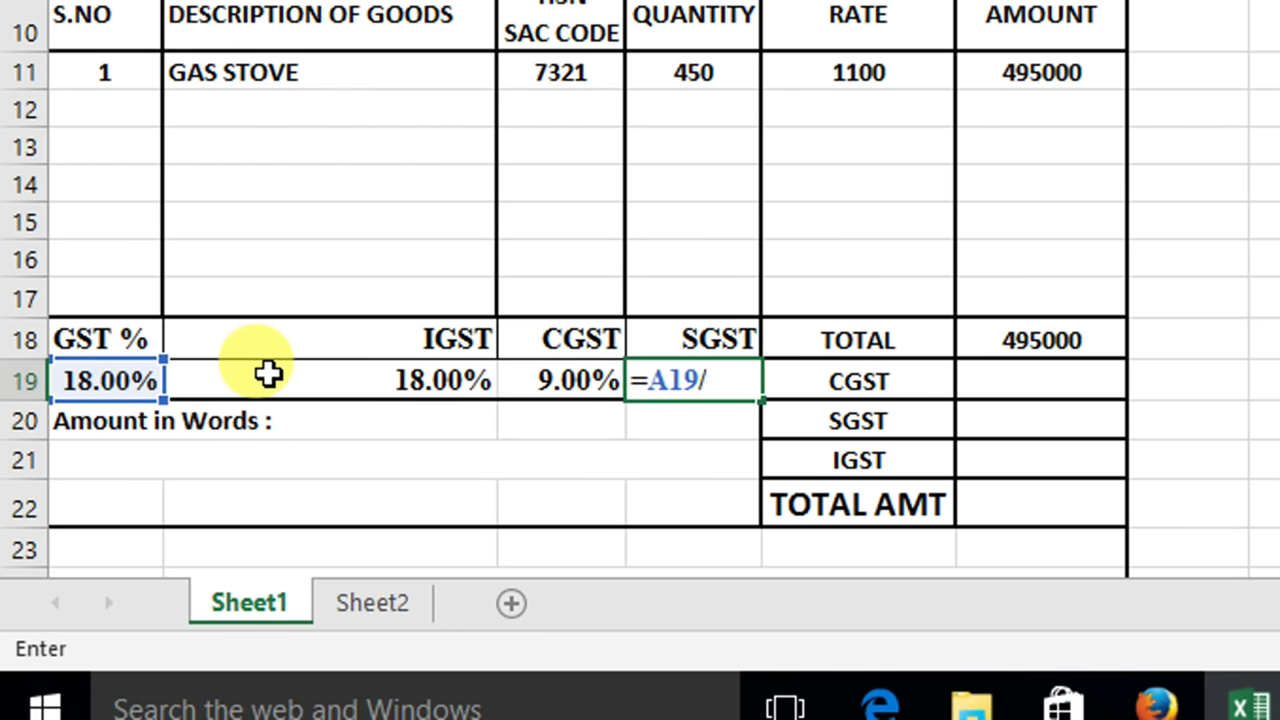
pyautogui.write('2')
pyautogui.press('Return')
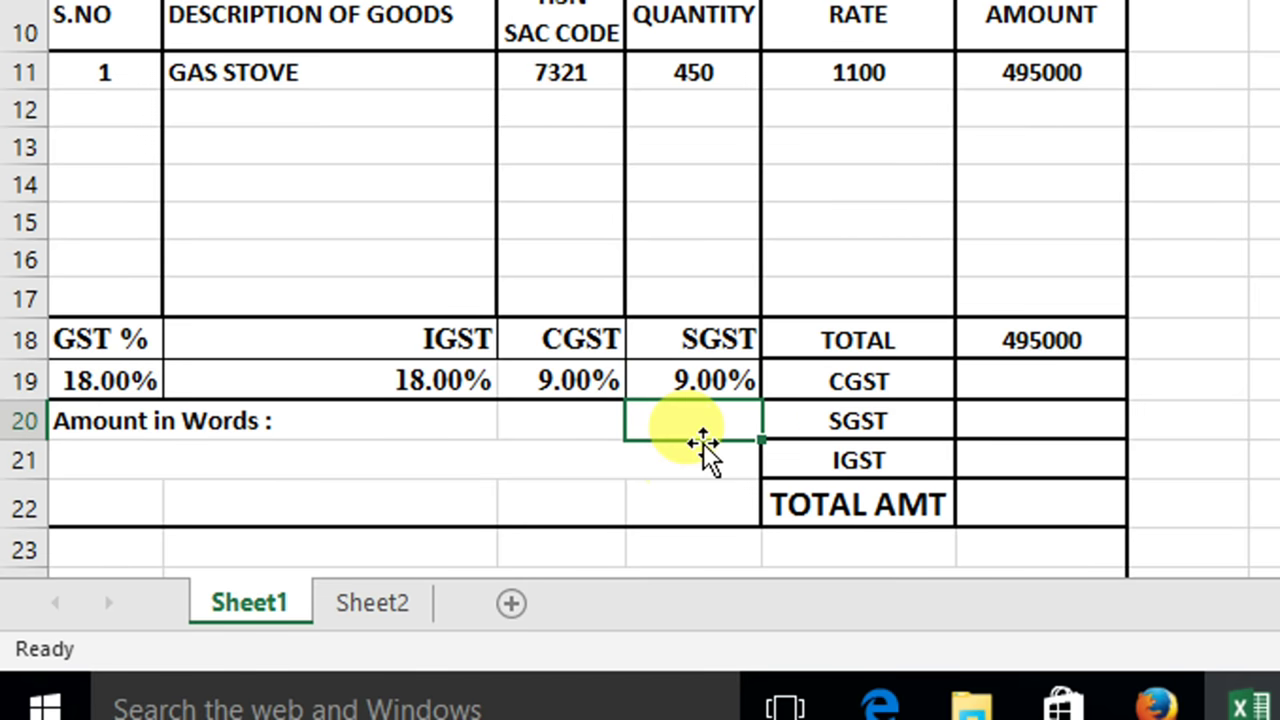
pyautogui.click(697, 378)
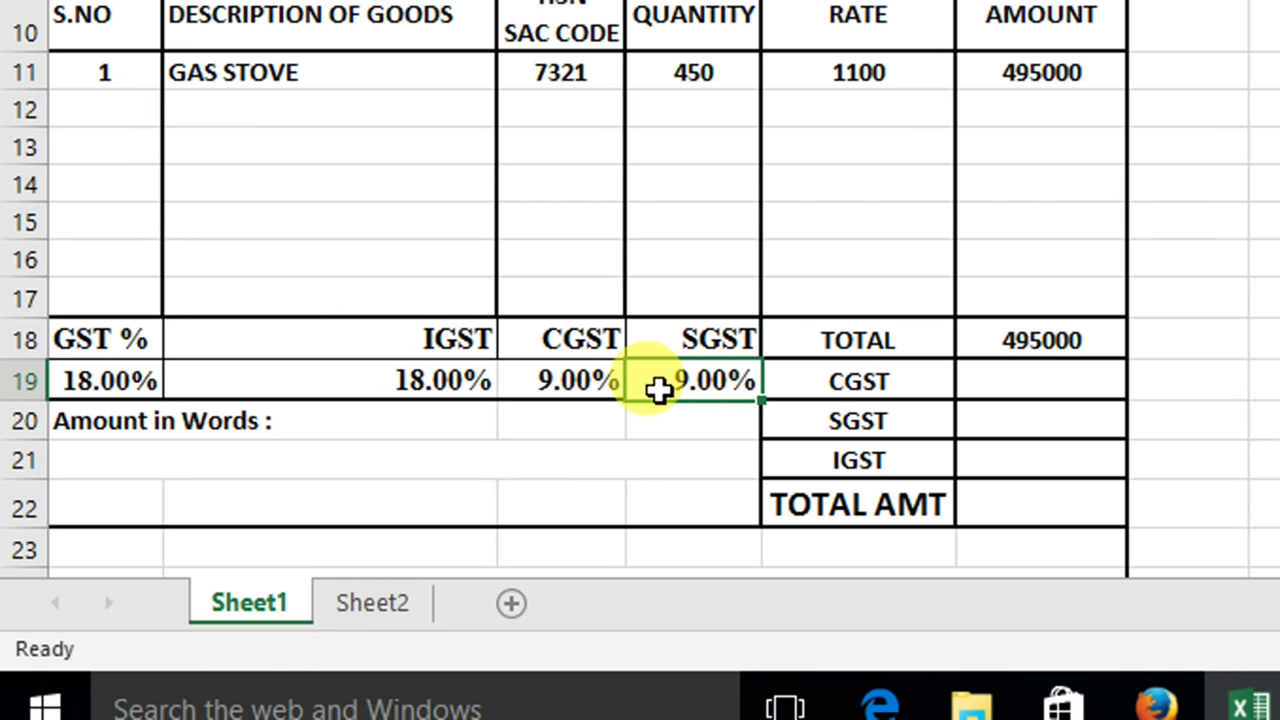
pyautogui.click(921, 421)
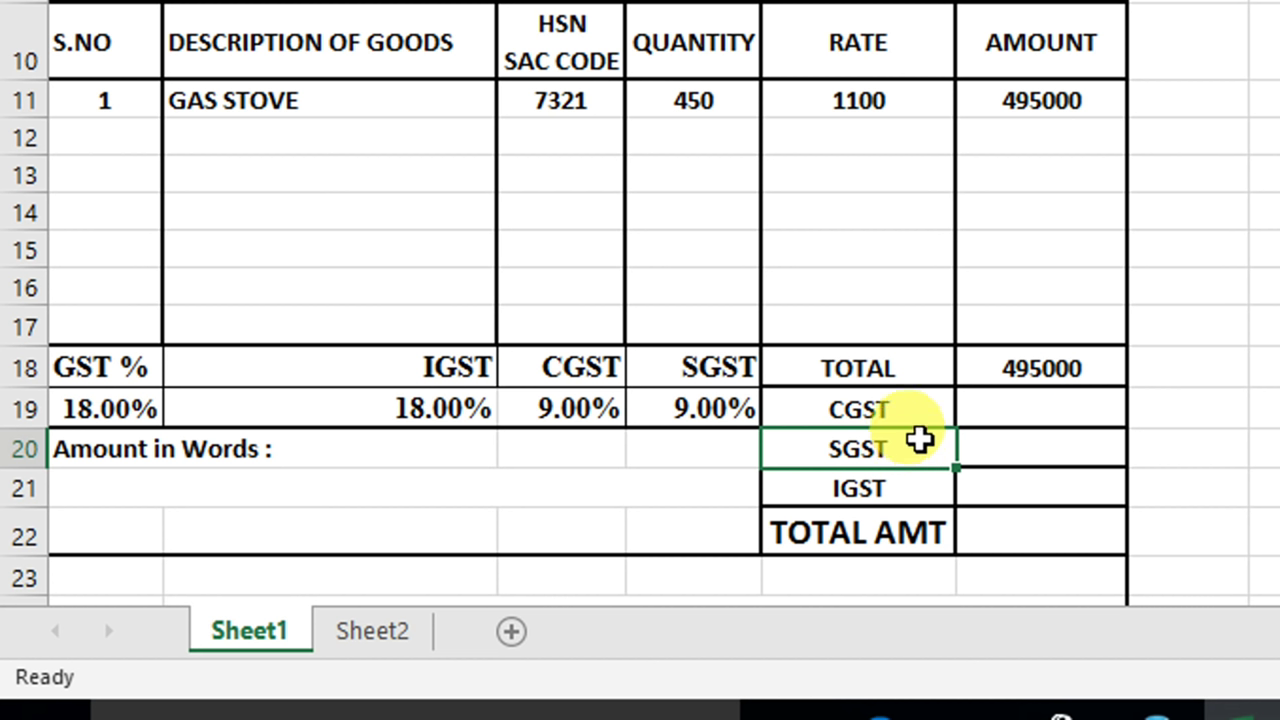
# Enter =F18*C19 in the CGST amount cell F19, giving 44550.
pyautogui.click(985, 443)
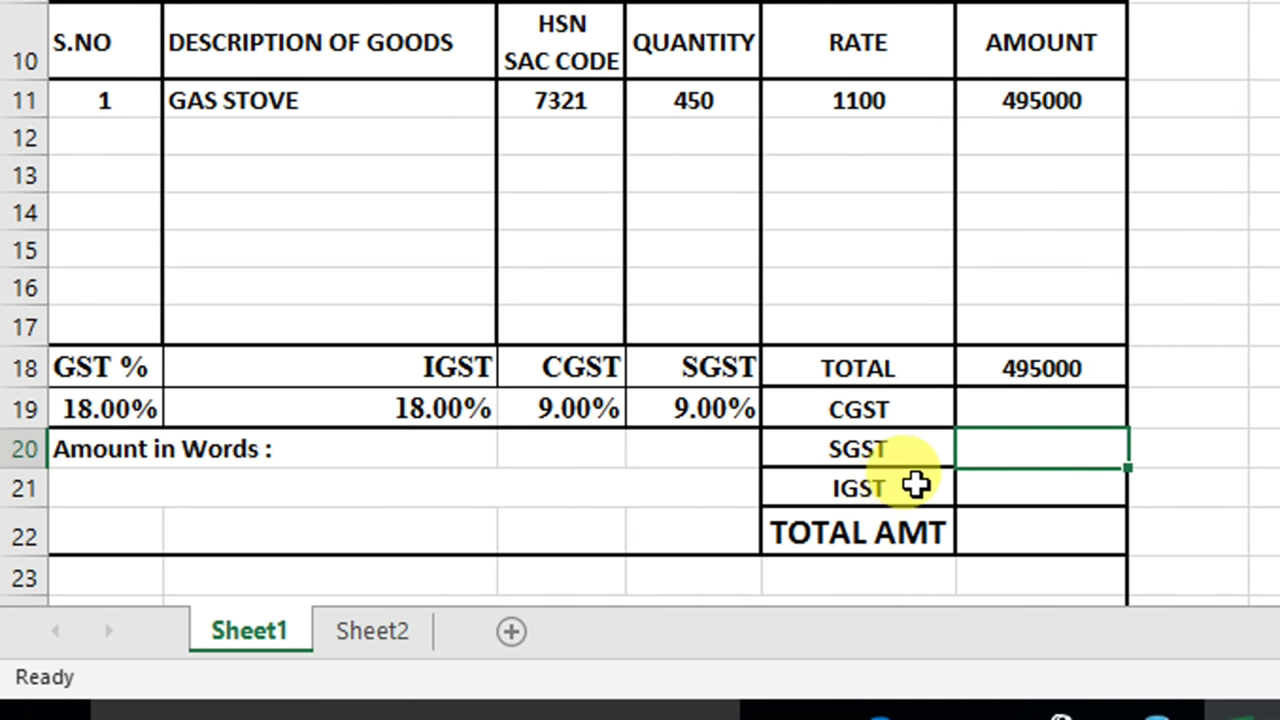
pyautogui.click(905, 486)
pyautogui.click(980, 484)
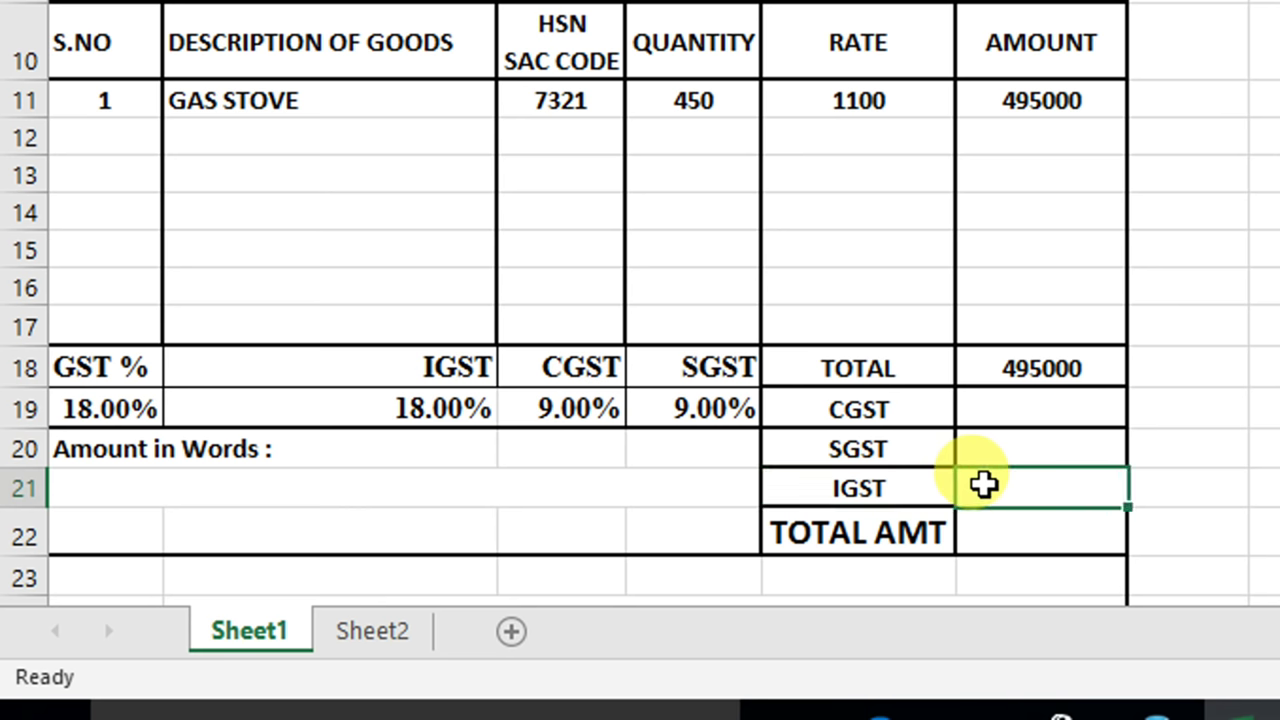
pyautogui.click(994, 446)
pyautogui.click(994, 415)
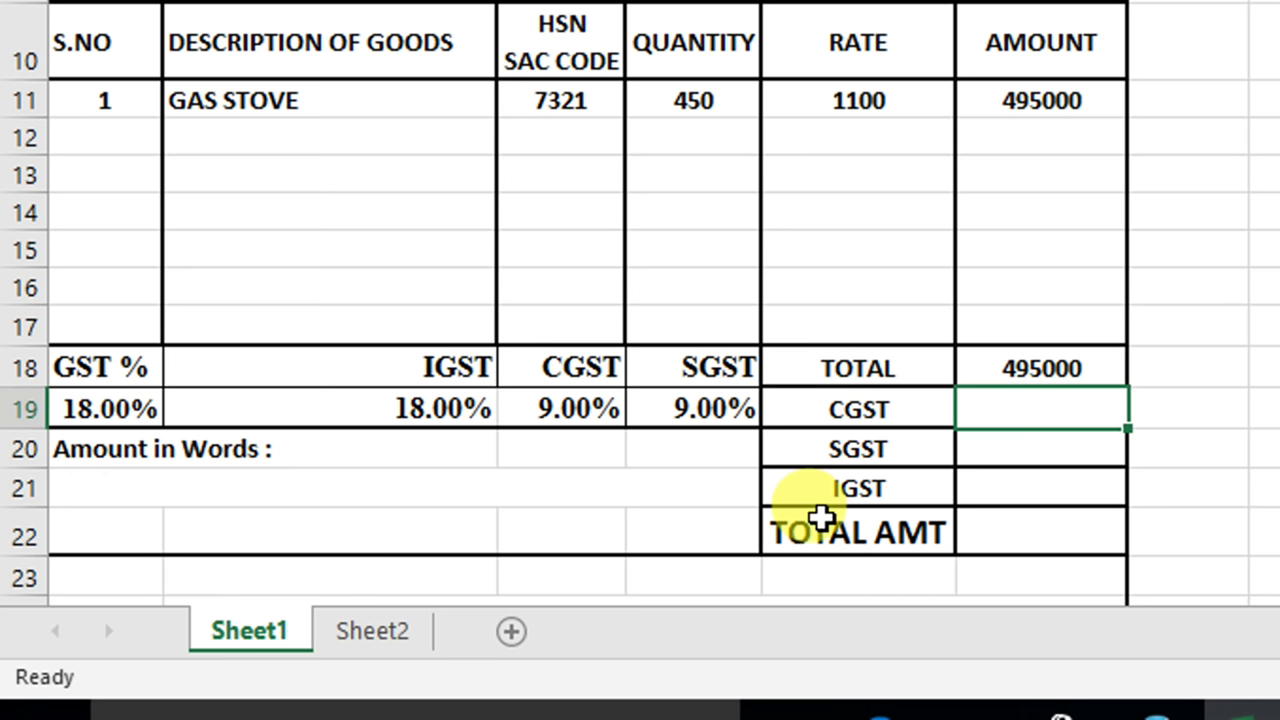
pyautogui.write('=')
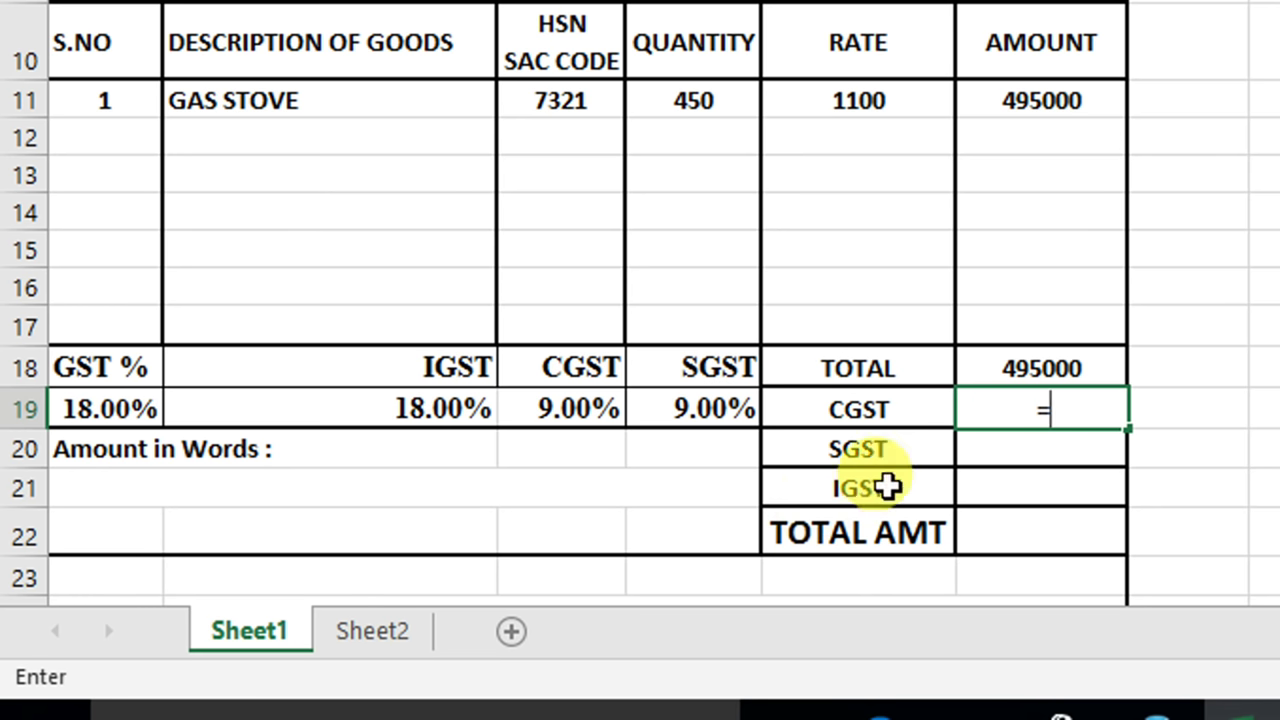
pyautogui.click(979, 369)
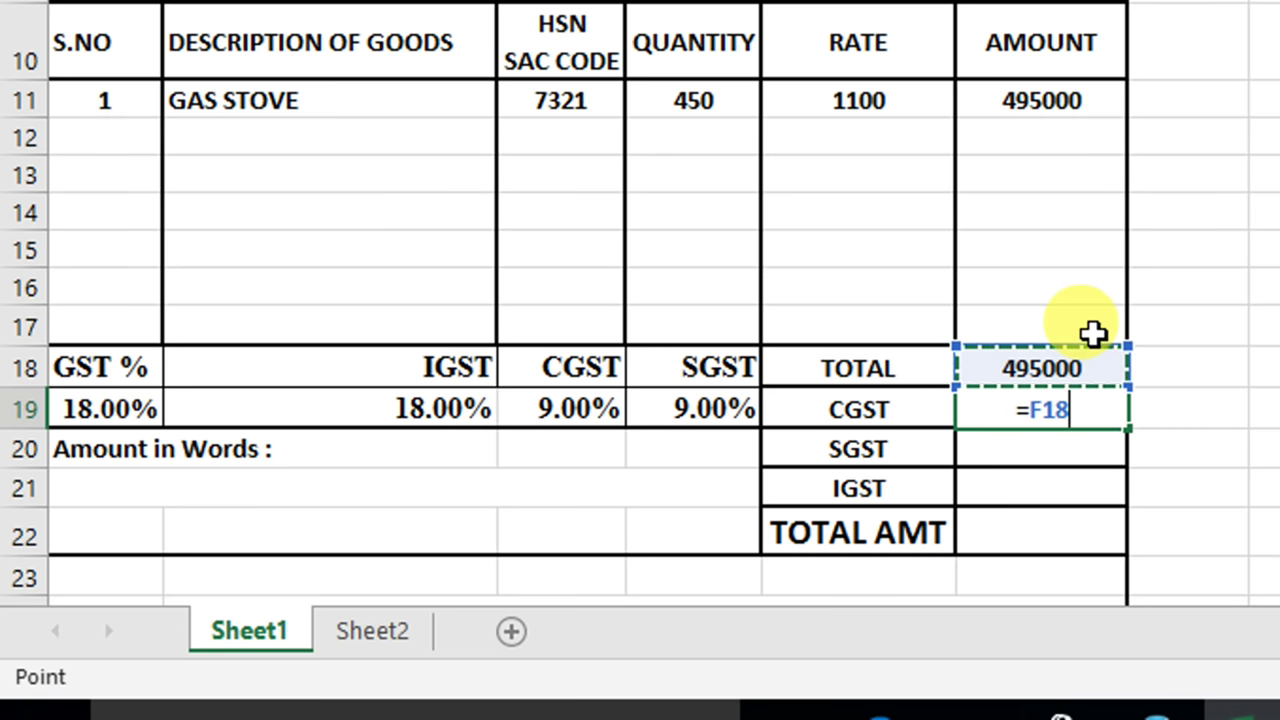
pyautogui.write('*')
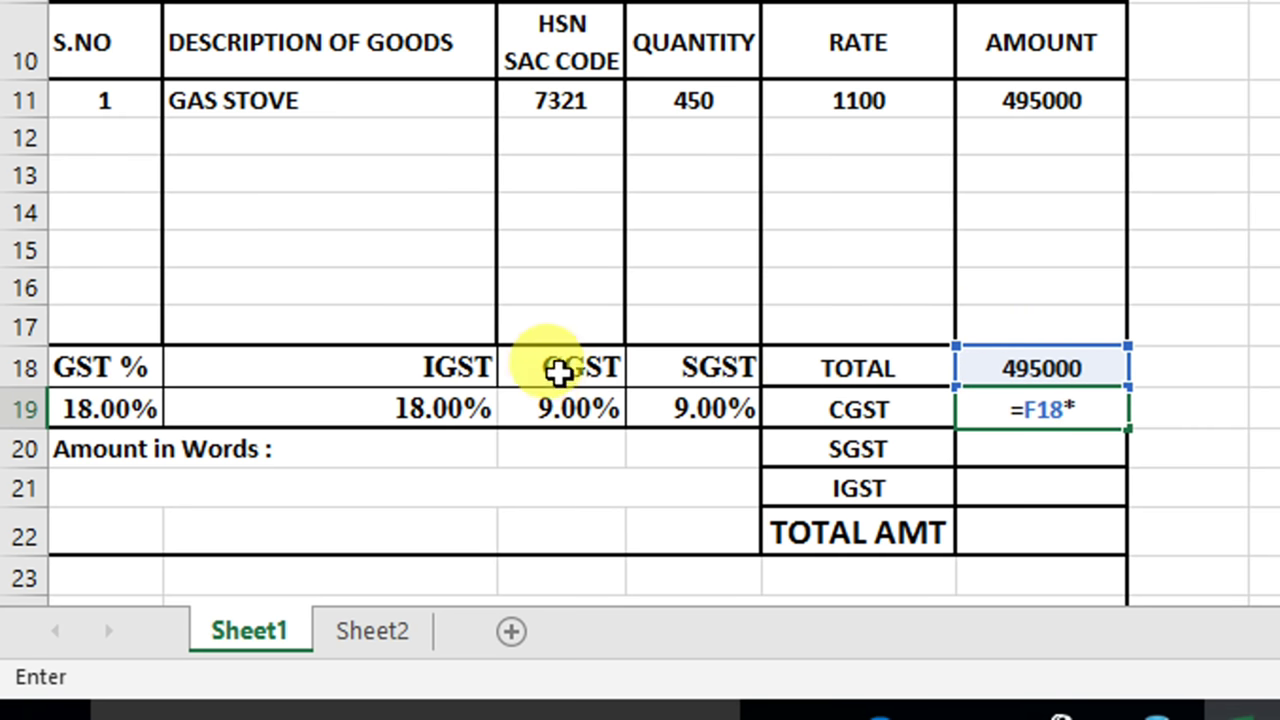
pyautogui.click(550, 408)
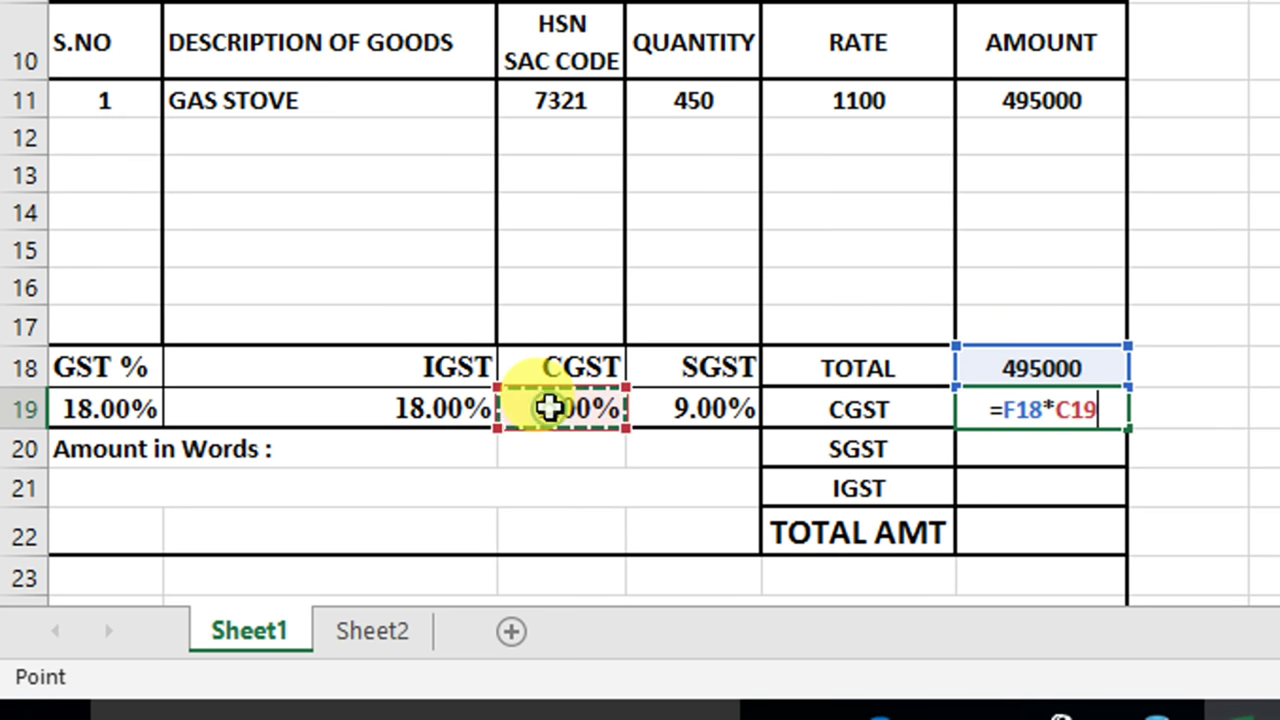
pyautogui.press('Return')
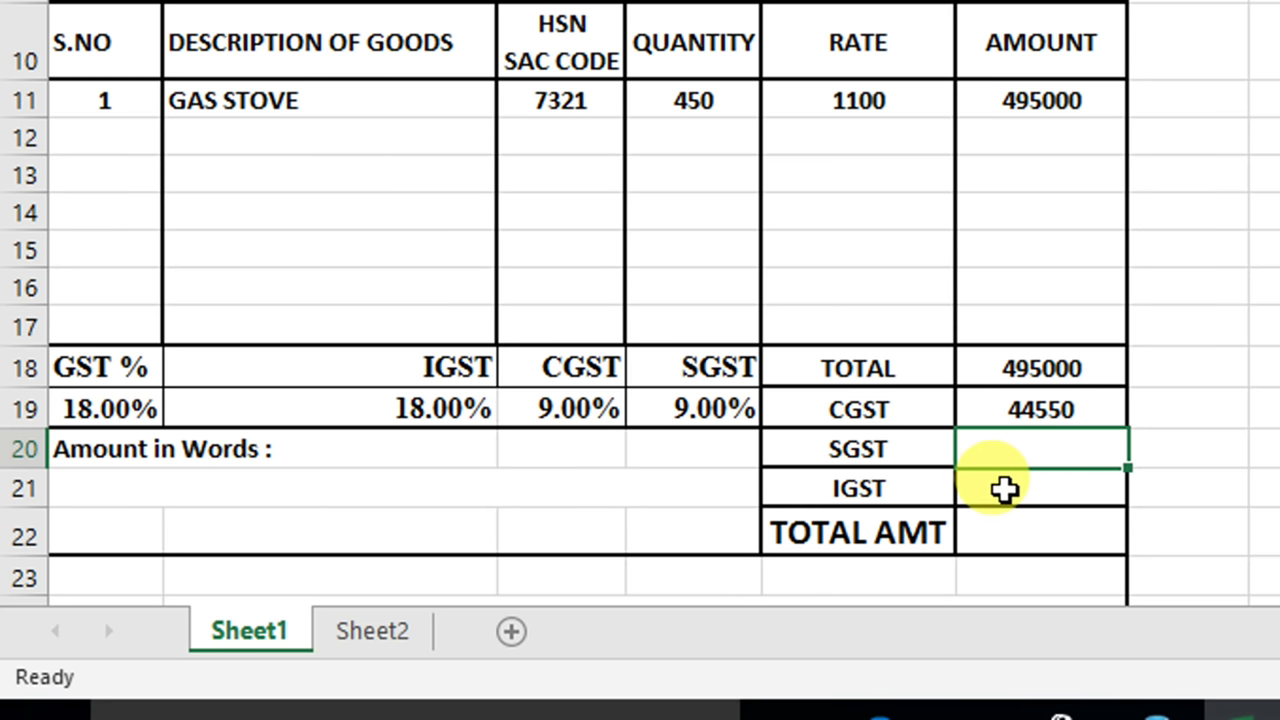
# Enter =F18*D19 in the SGST amount cell F20, also giving 44550.
pyautogui.write('=')
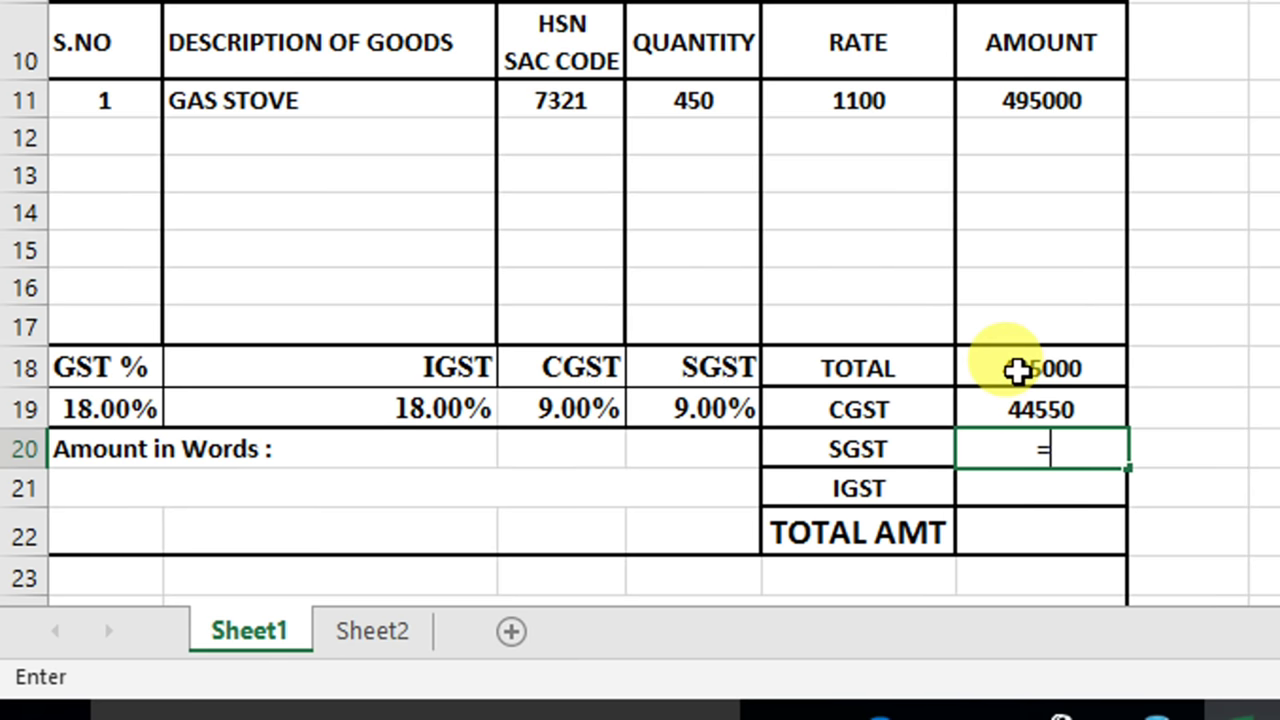
pyautogui.click(1017, 371)
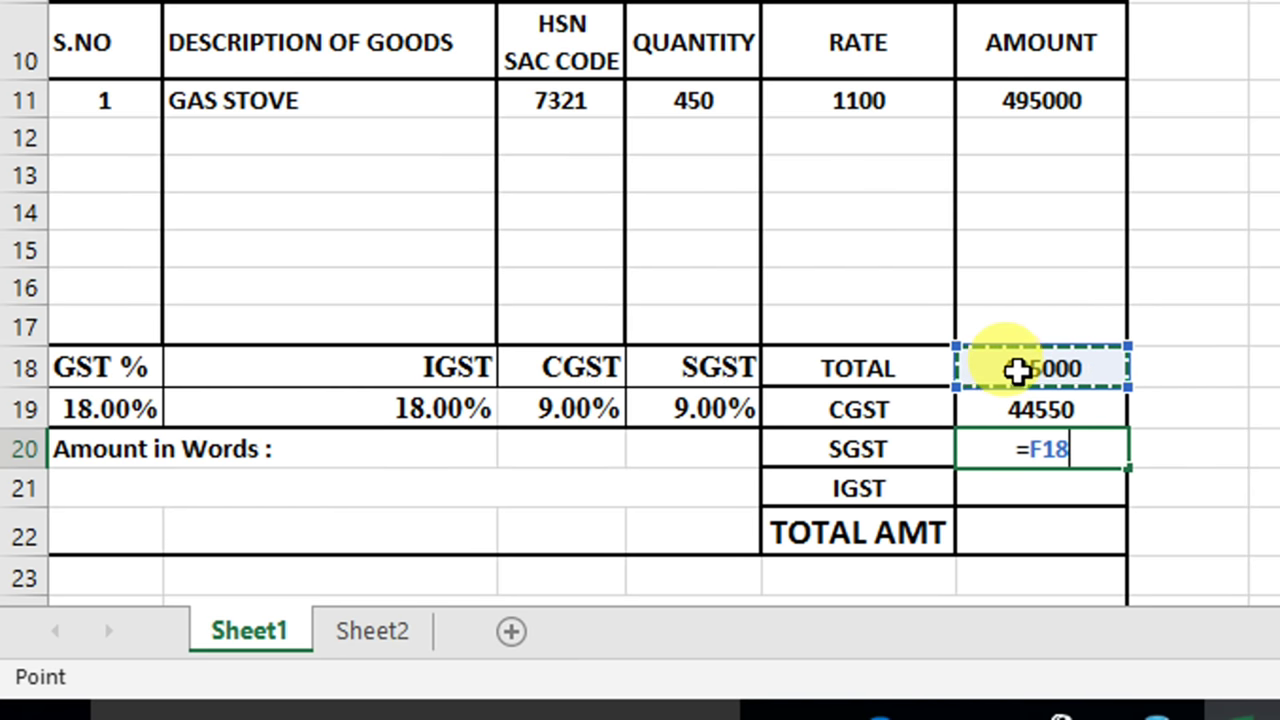
pyautogui.write('*')
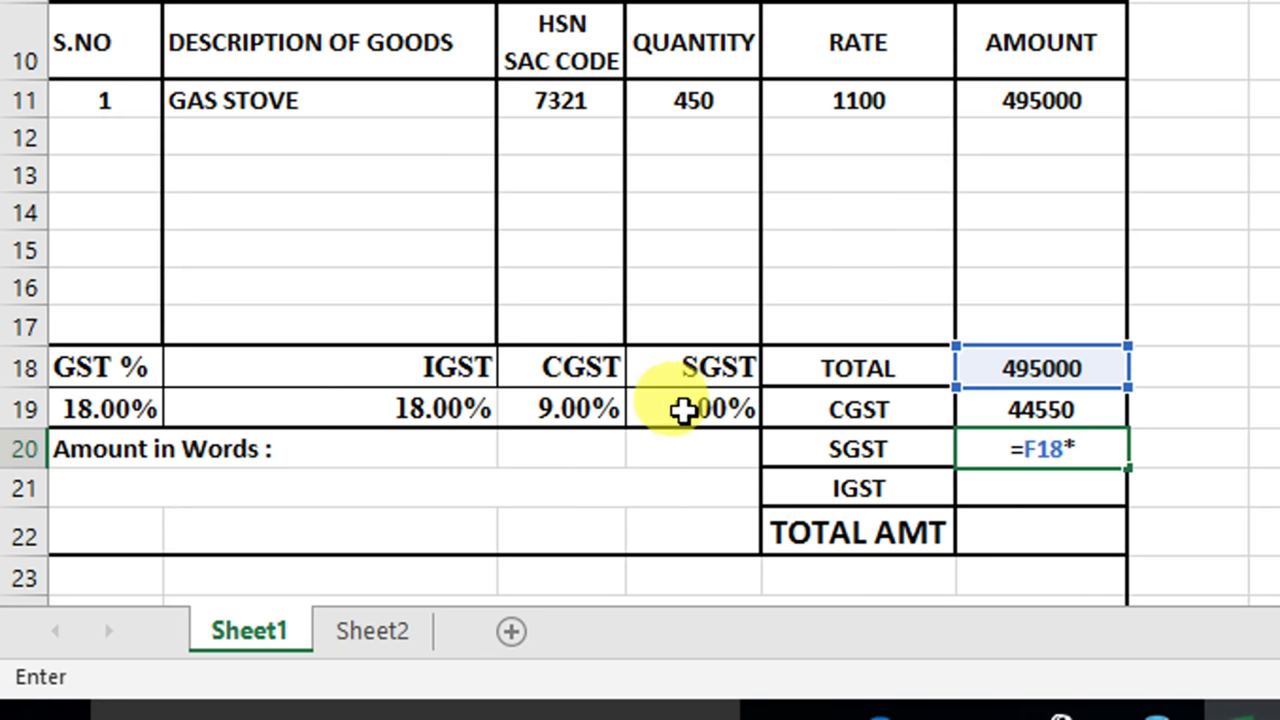
pyautogui.click(700, 410)
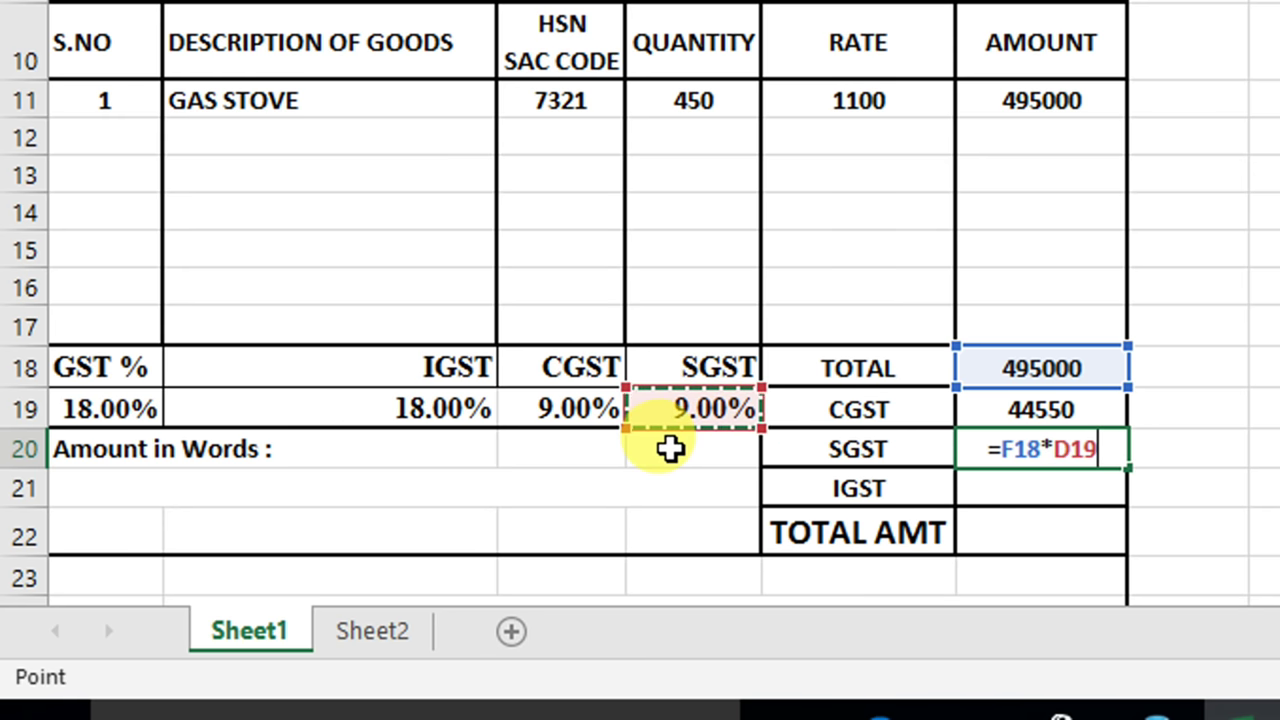
pyautogui.press('Return')
pyautogui.click(997, 457)
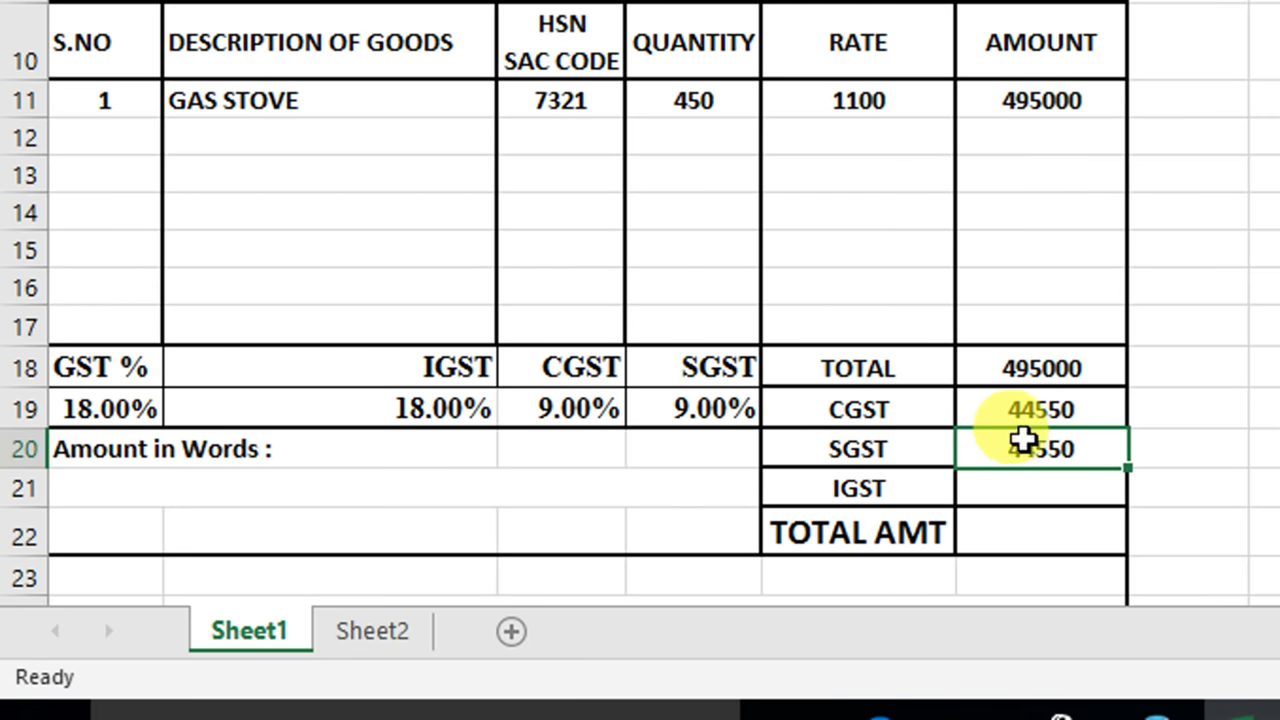
pyautogui.click(979, 409)
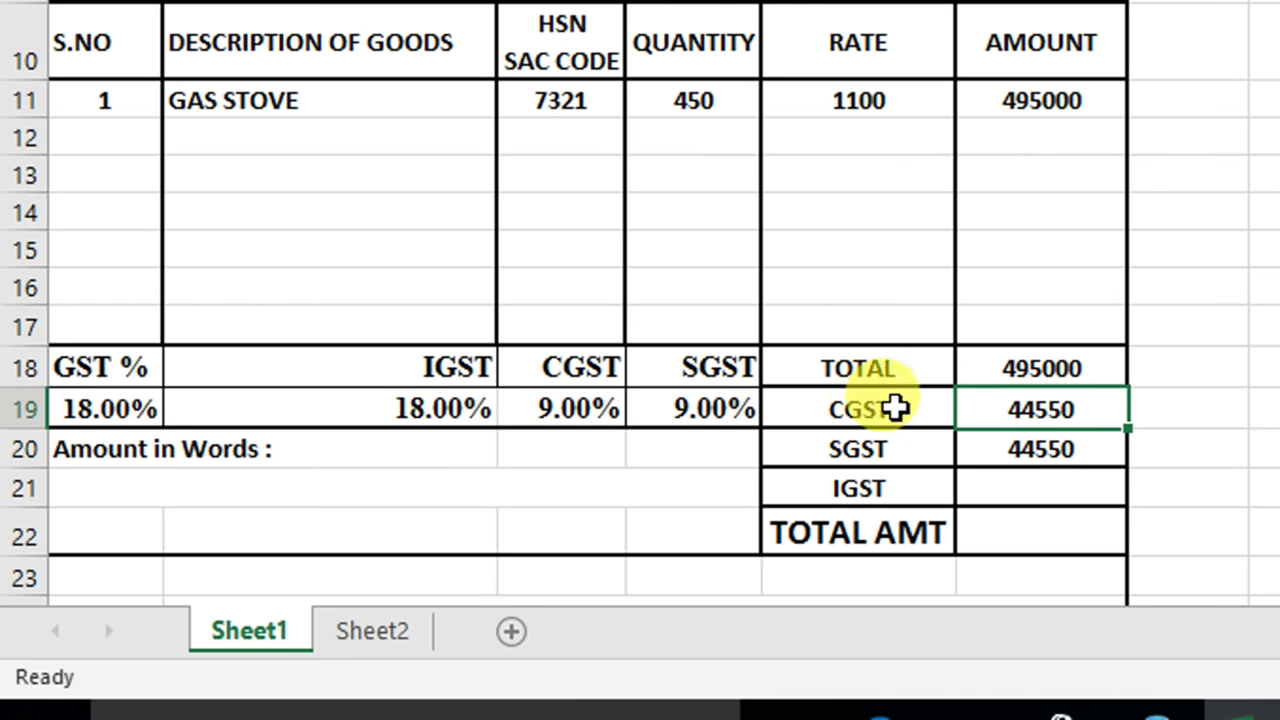
pyautogui.click(980, 452)
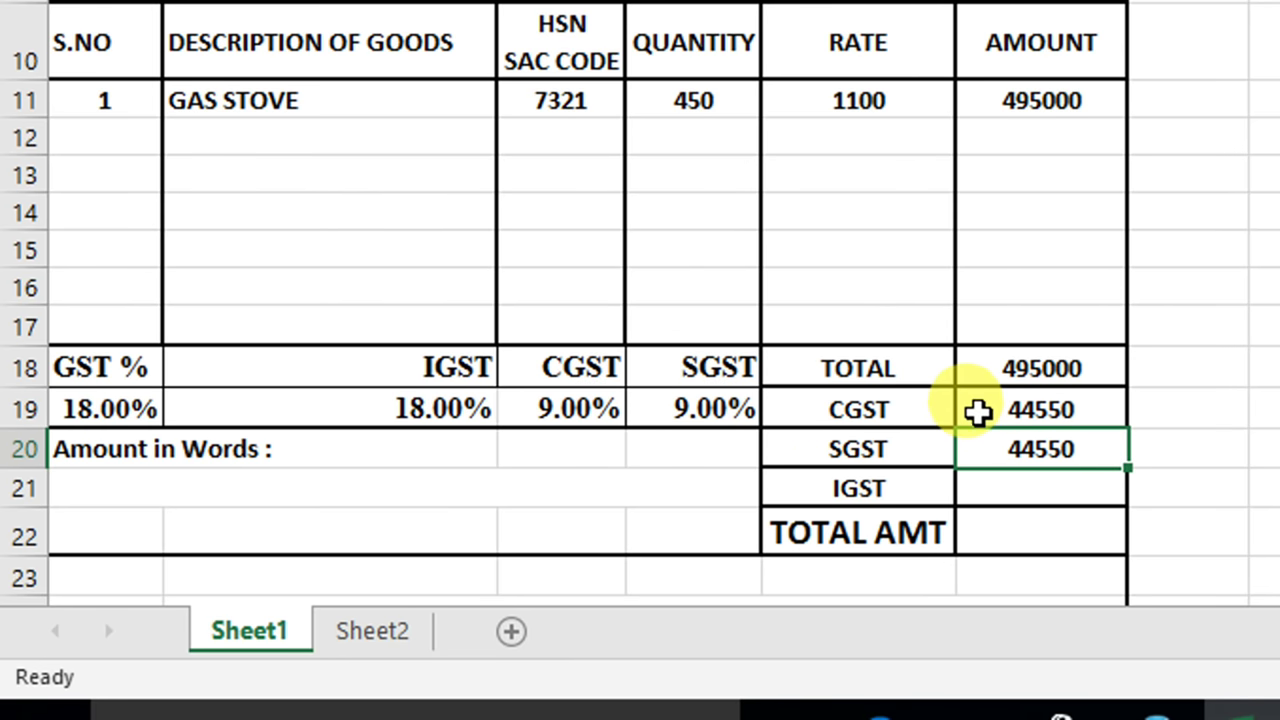
pyautogui.click(977, 411)
pyautogui.click(977, 446)
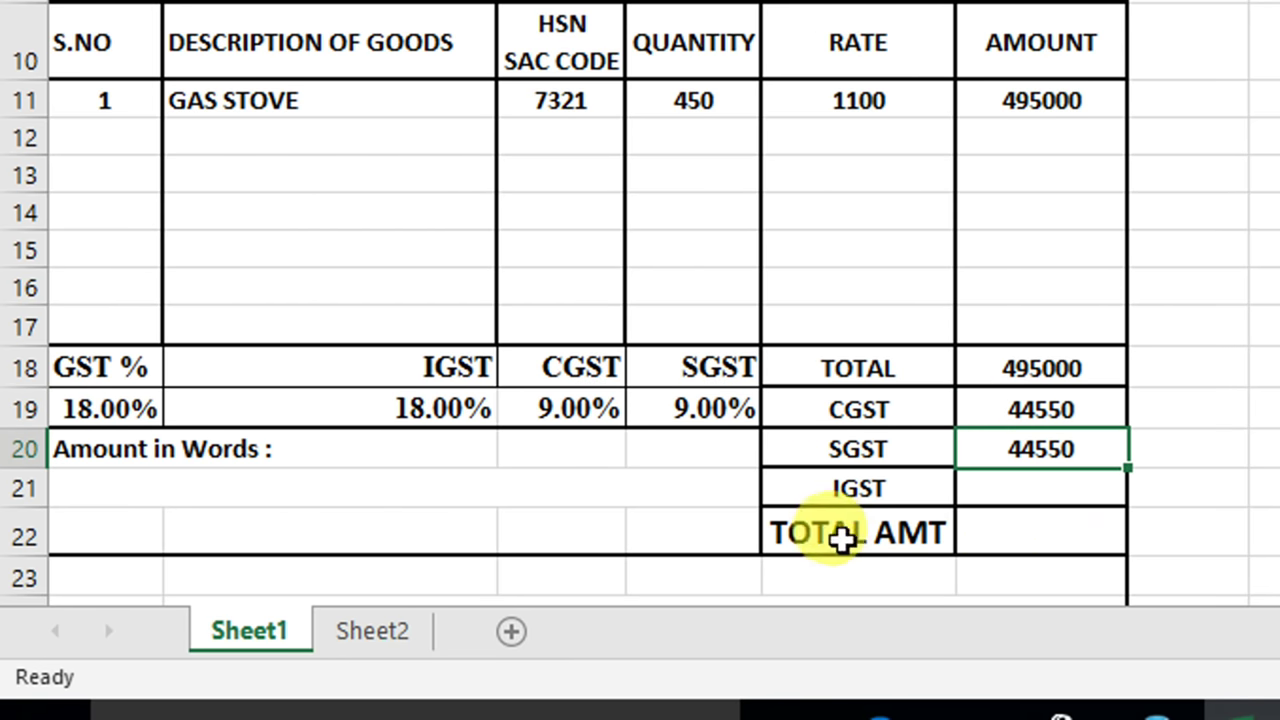
# AutoSum F18:F21 into TOTAL AMT F22, giving 584100.
pyautogui.click(980, 533)
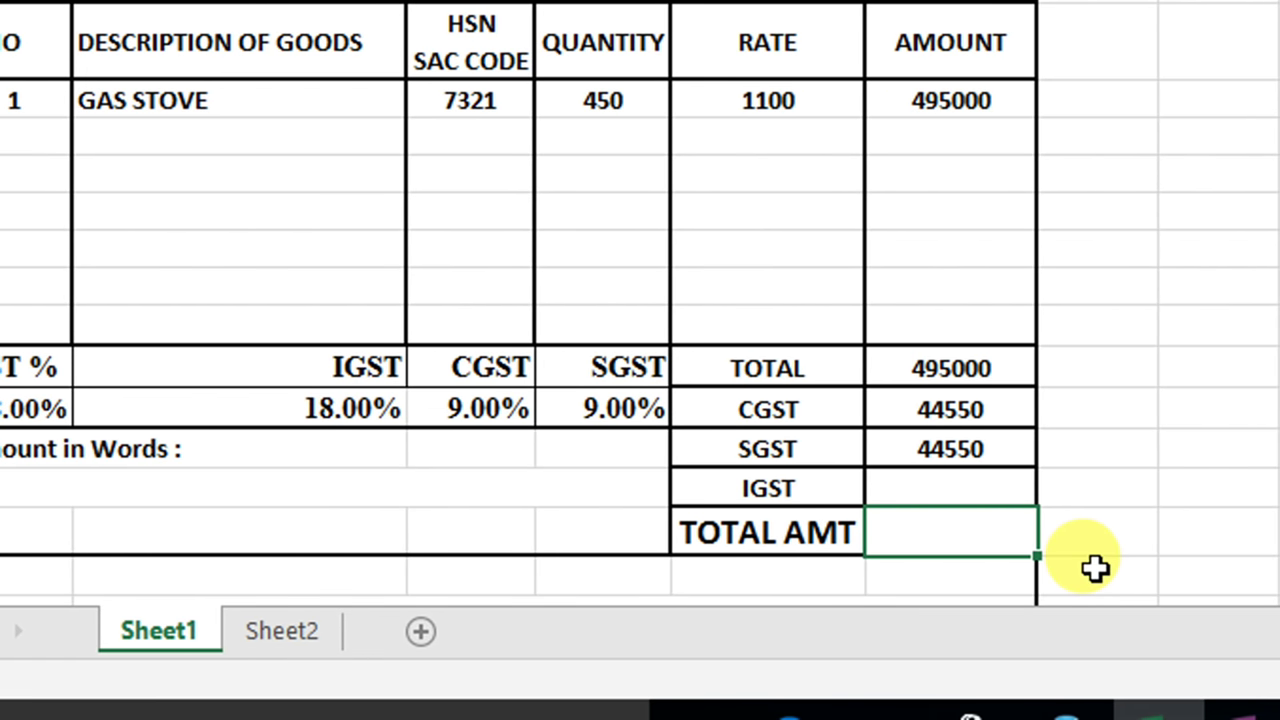
pyautogui.hotkey('alt', '=')
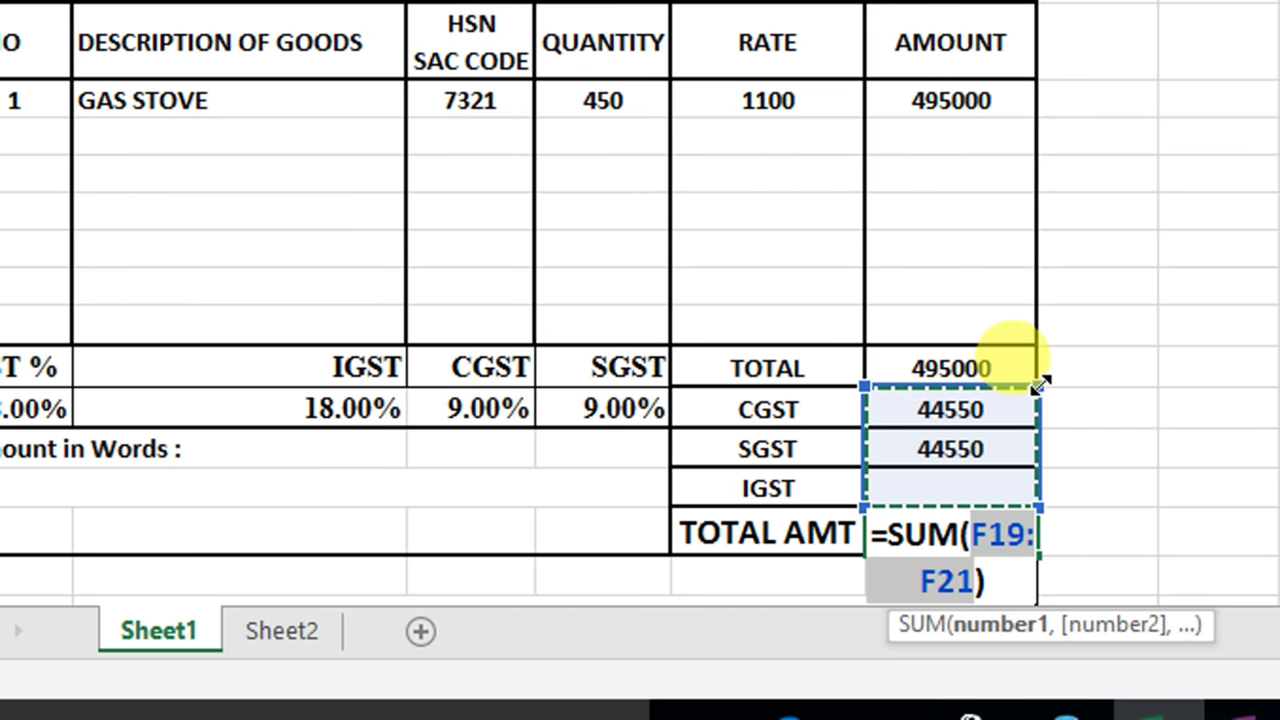
pyautogui.moveTo(1035, 388); pyautogui.dragTo(1032, 366)
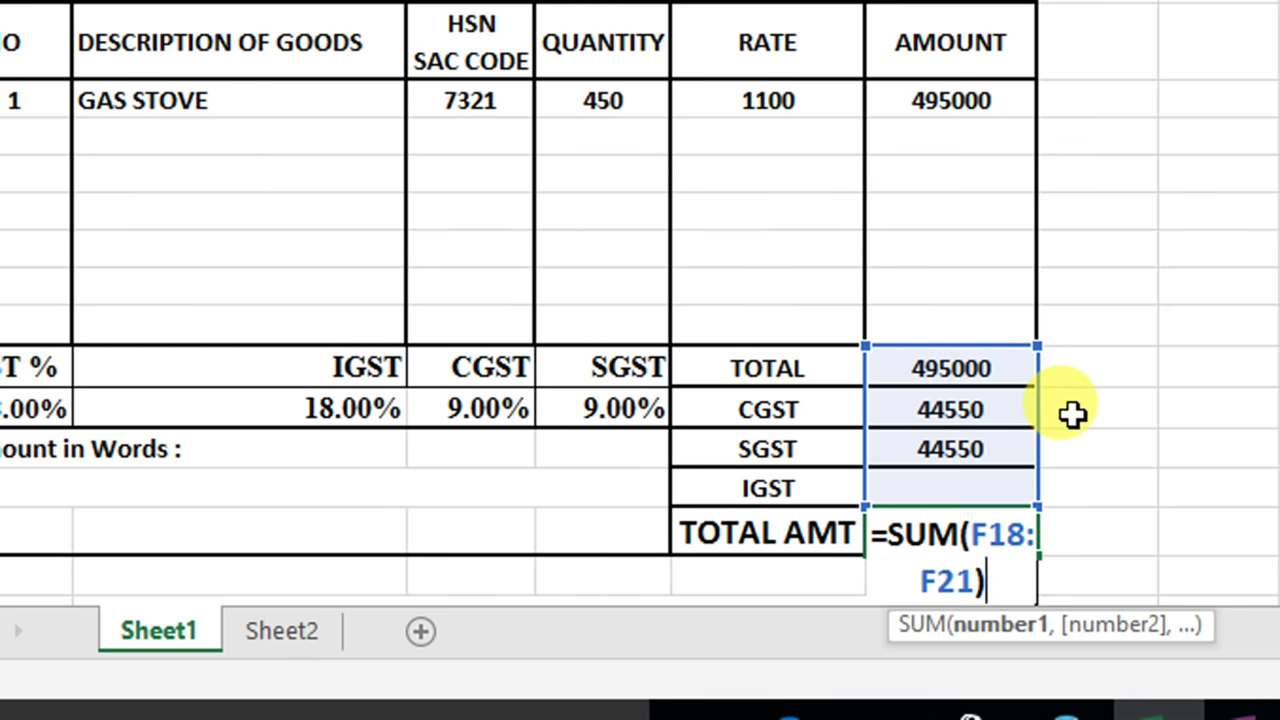
pyautogui.press('Return')
pyautogui.click(918, 528)
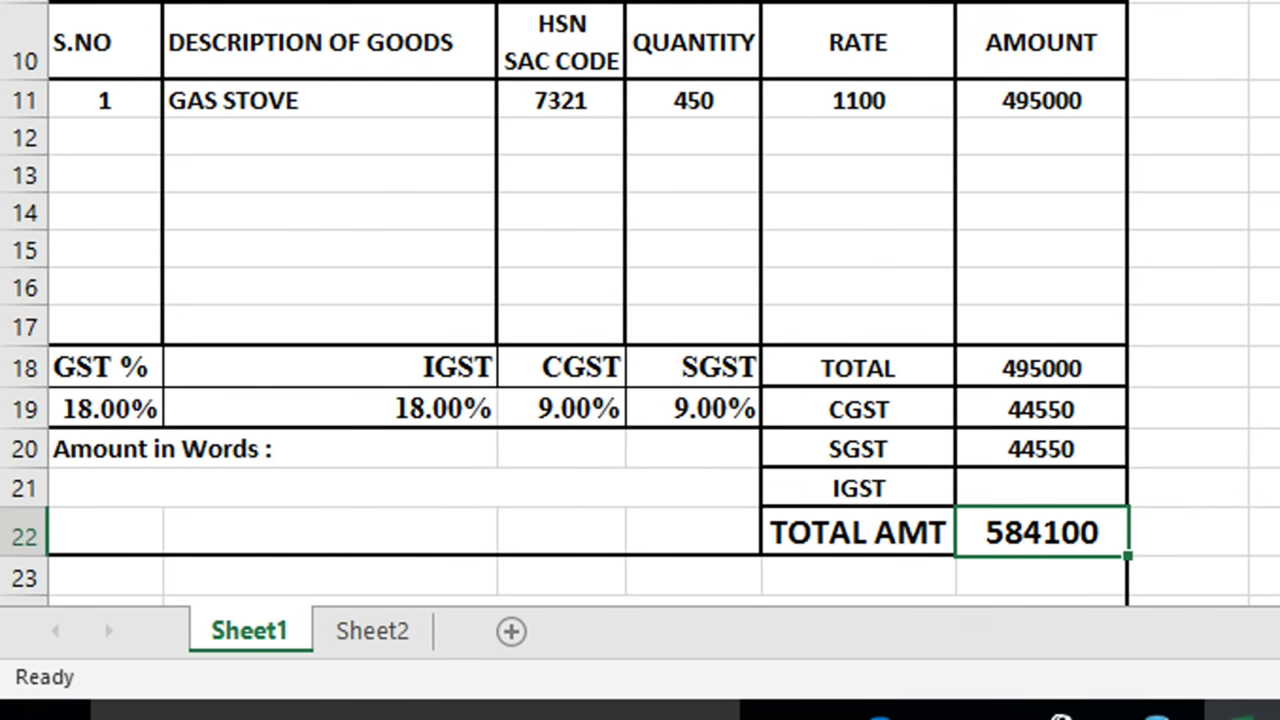
pyautogui.click(131, 479)
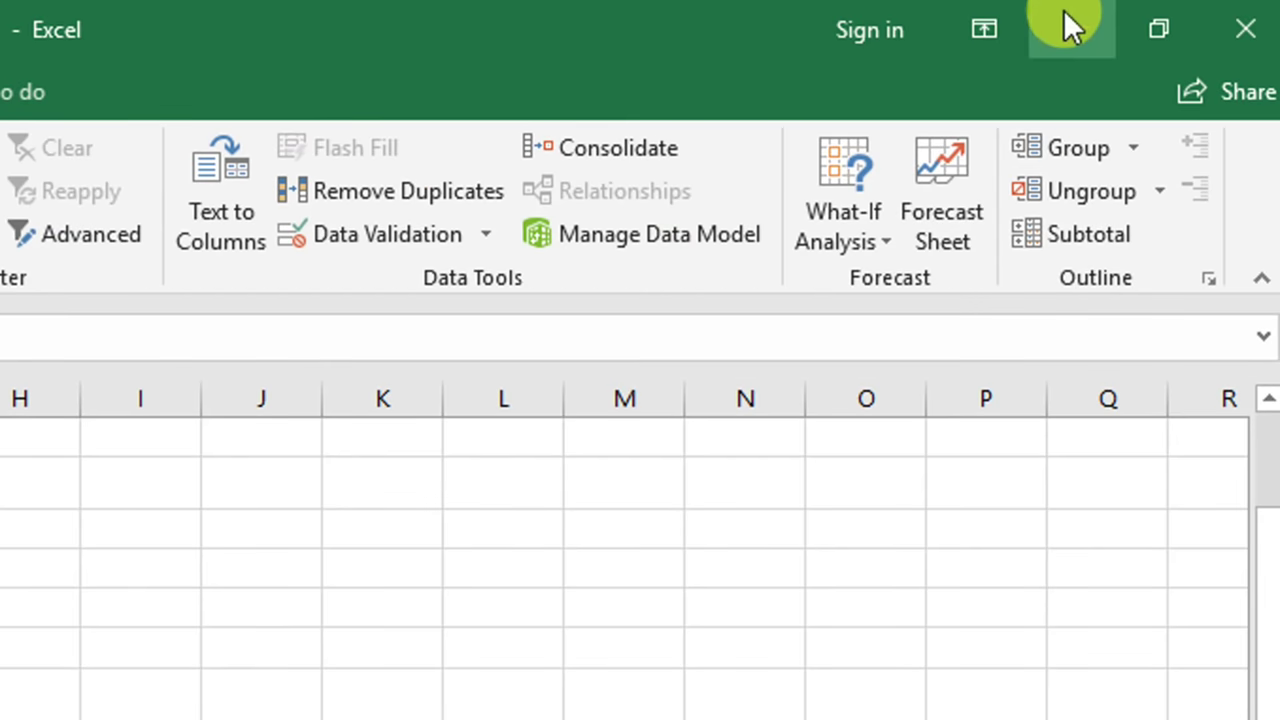
pyautogui.click(1066, 14)
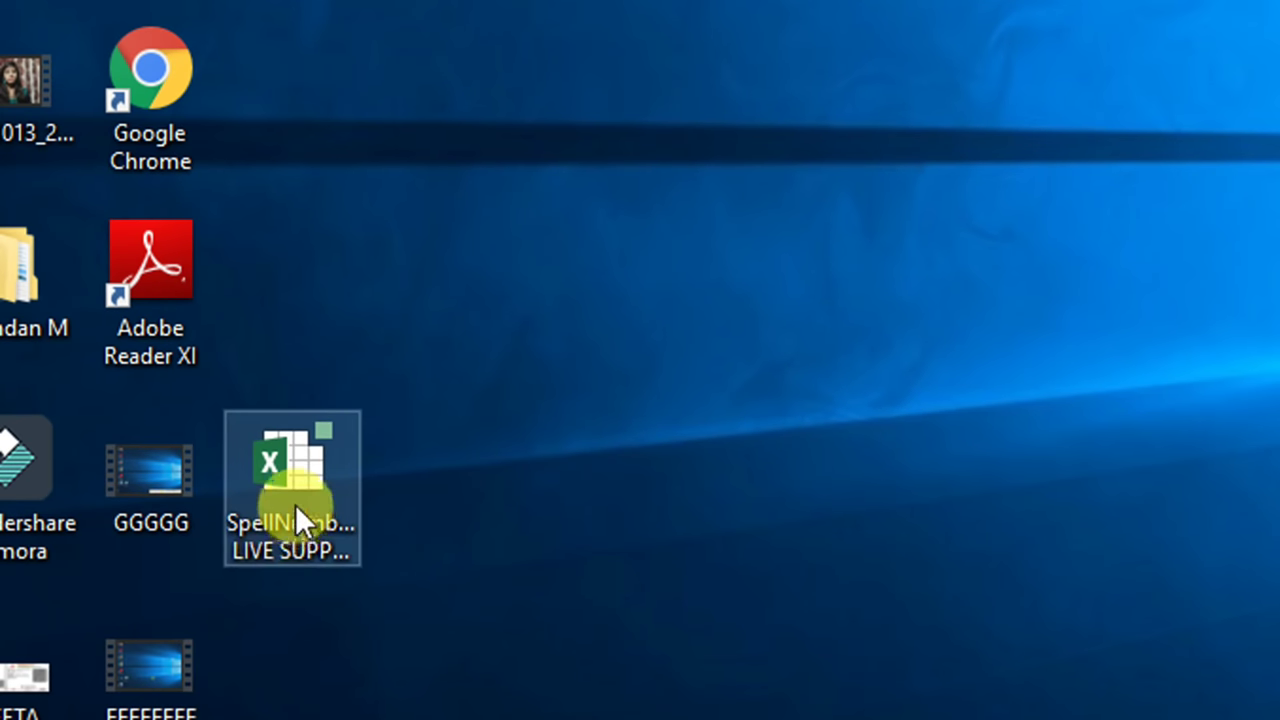
pyautogui.click(280, 530)
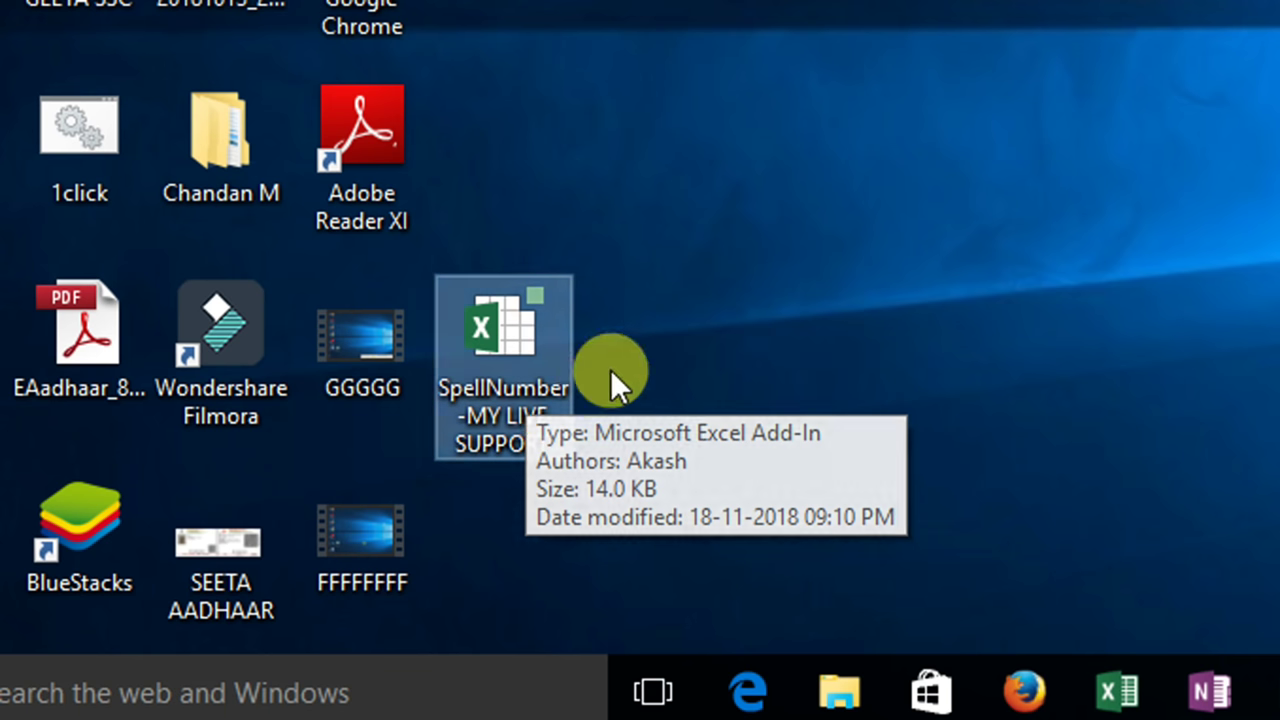
pyautogui.click(766, 255)
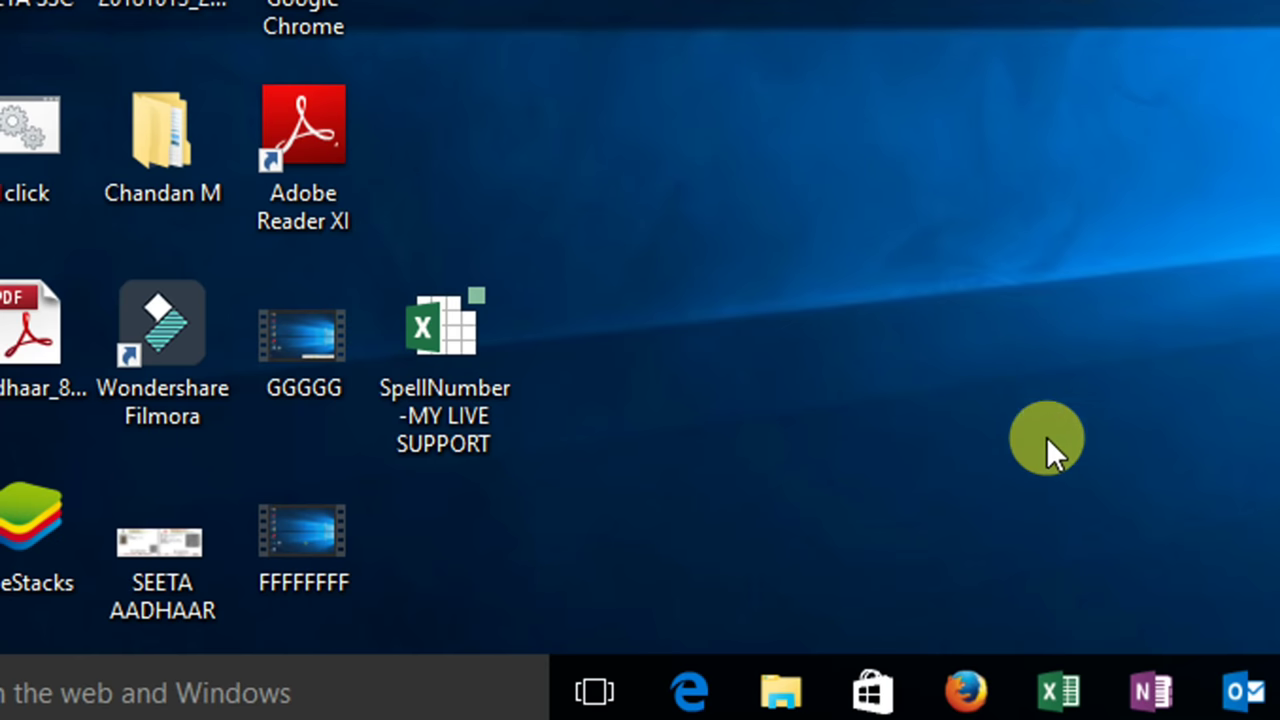
pyautogui.moveTo(1117, 690)
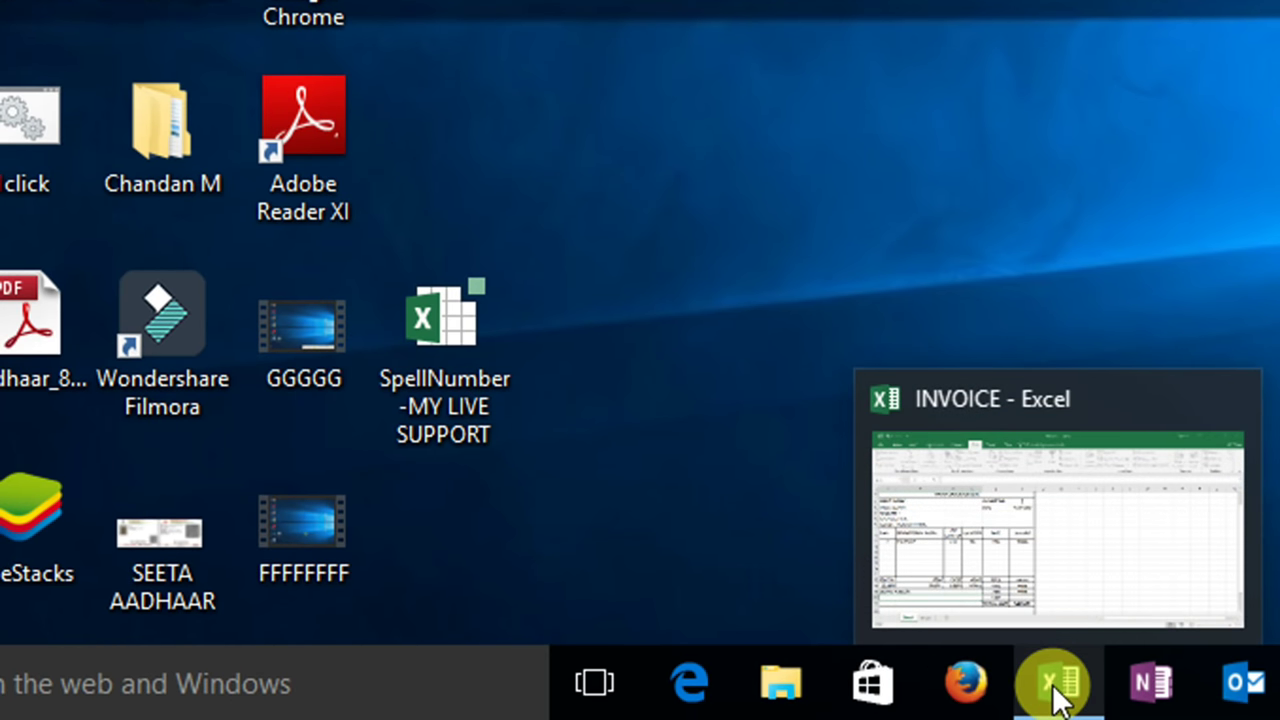
pyautogui.click(1057, 690)
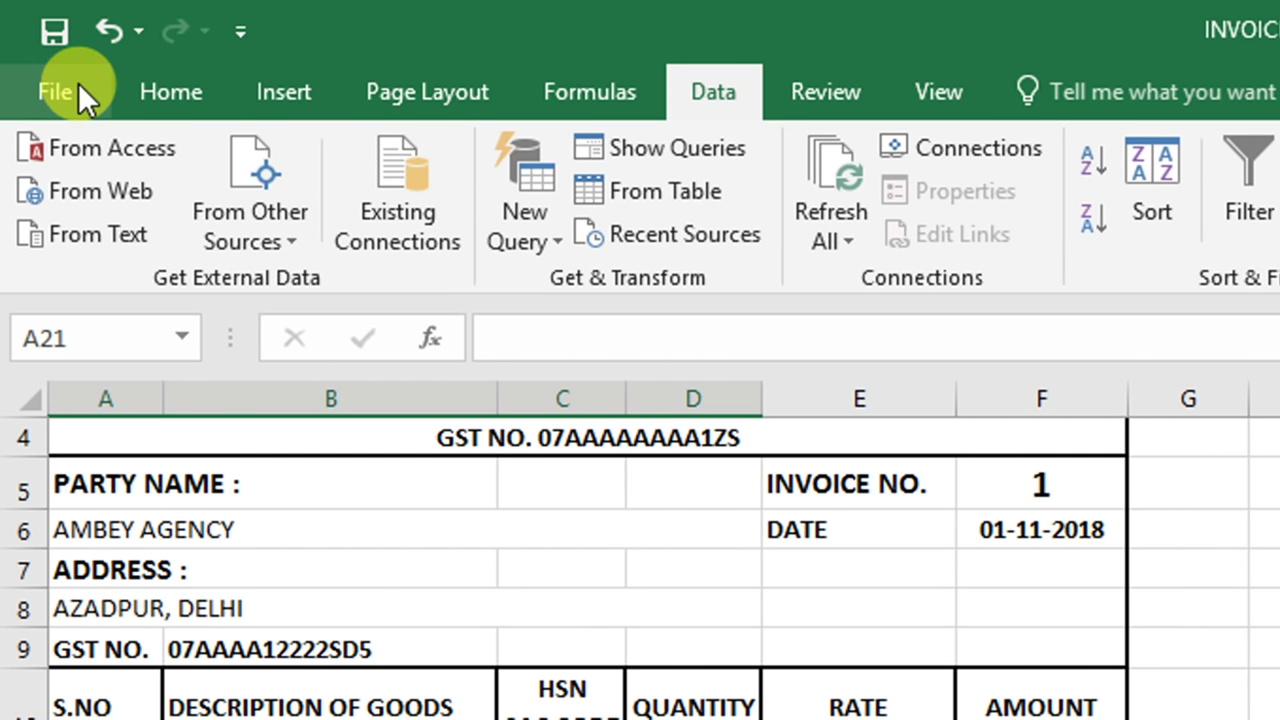
# Show the Excel Add-ins list (Analysis ToolPak, Euro Currency Tools, Solver) from Options > Add-ins.
pyautogui.click(79, 86)
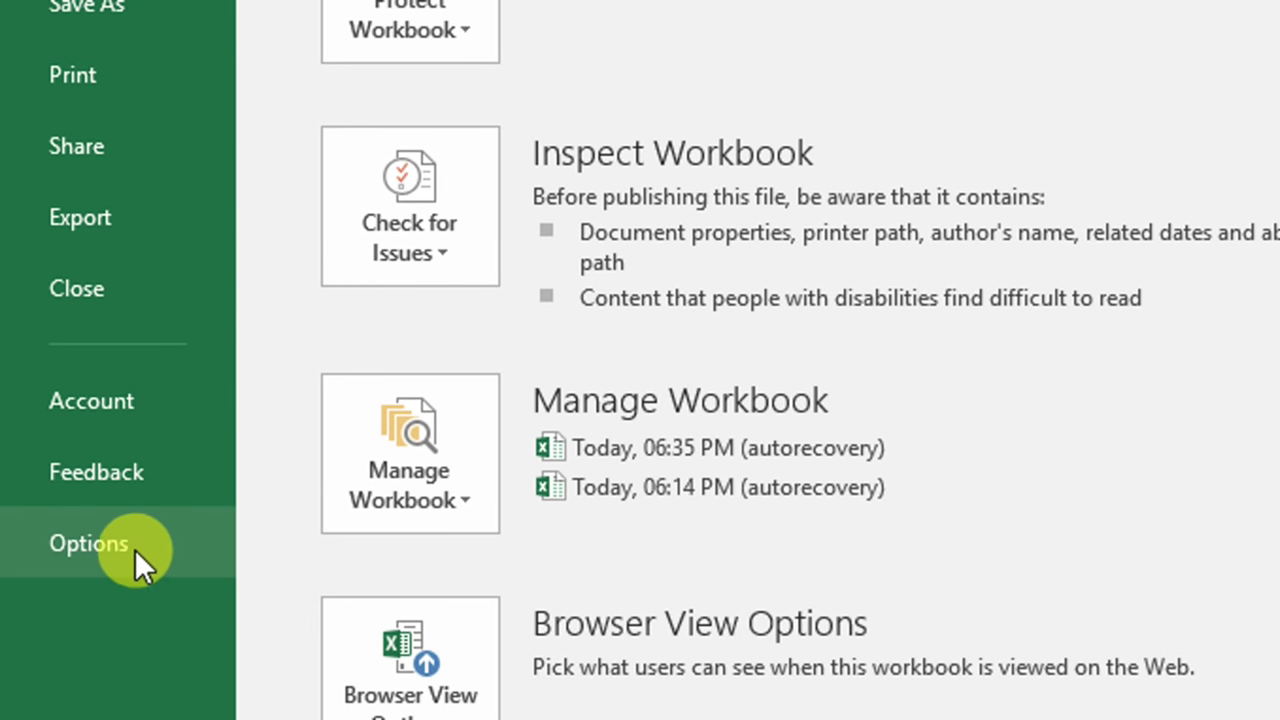
pyautogui.click(150, 544)
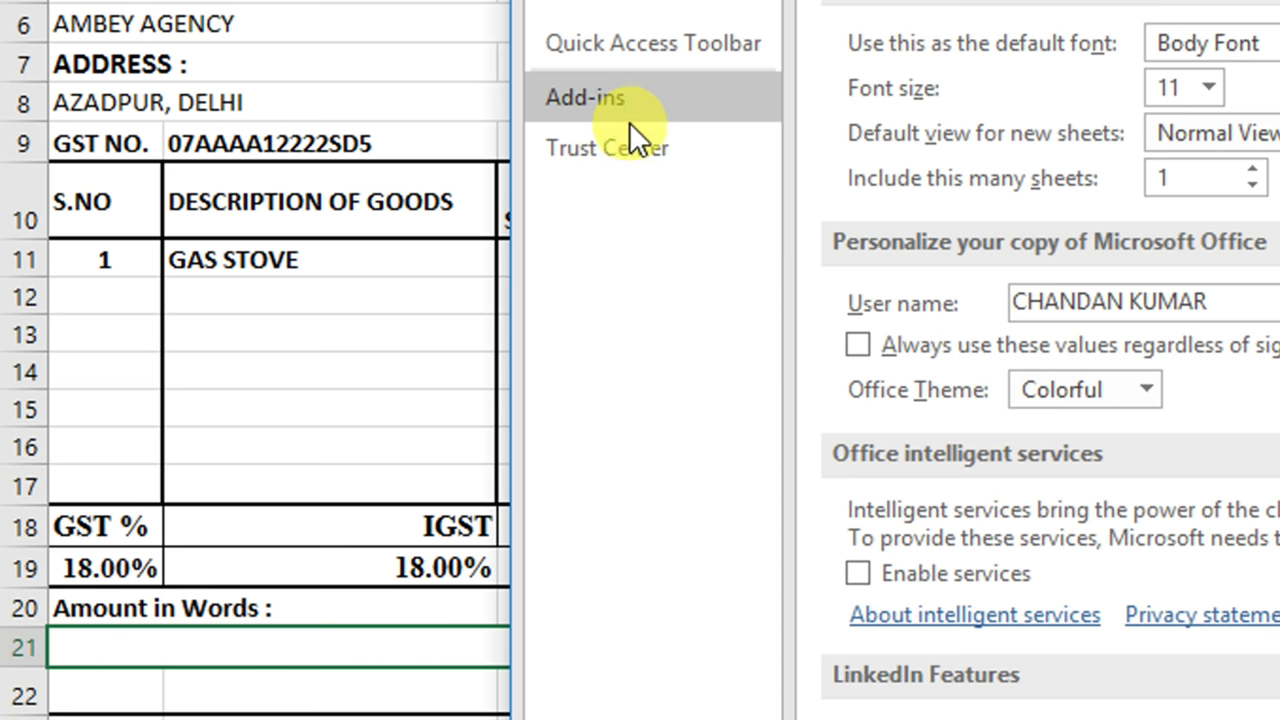
pyautogui.click(629, 122)
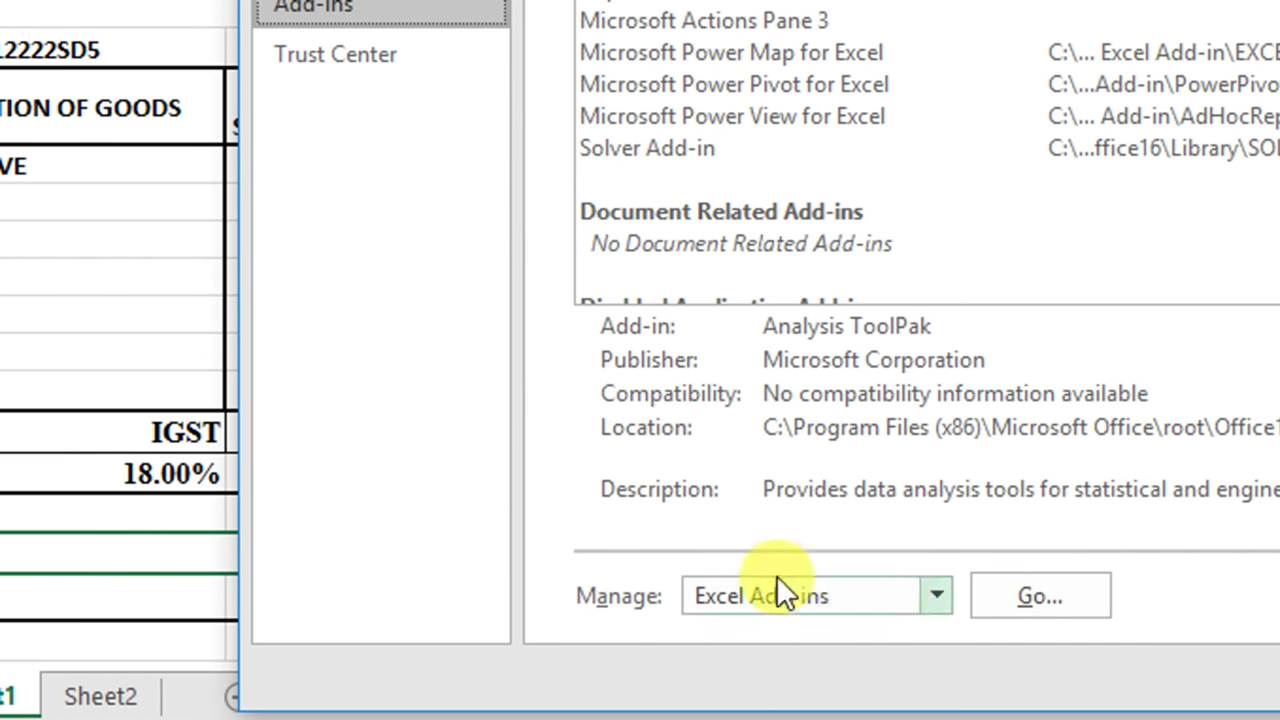
pyautogui.click(931, 592)
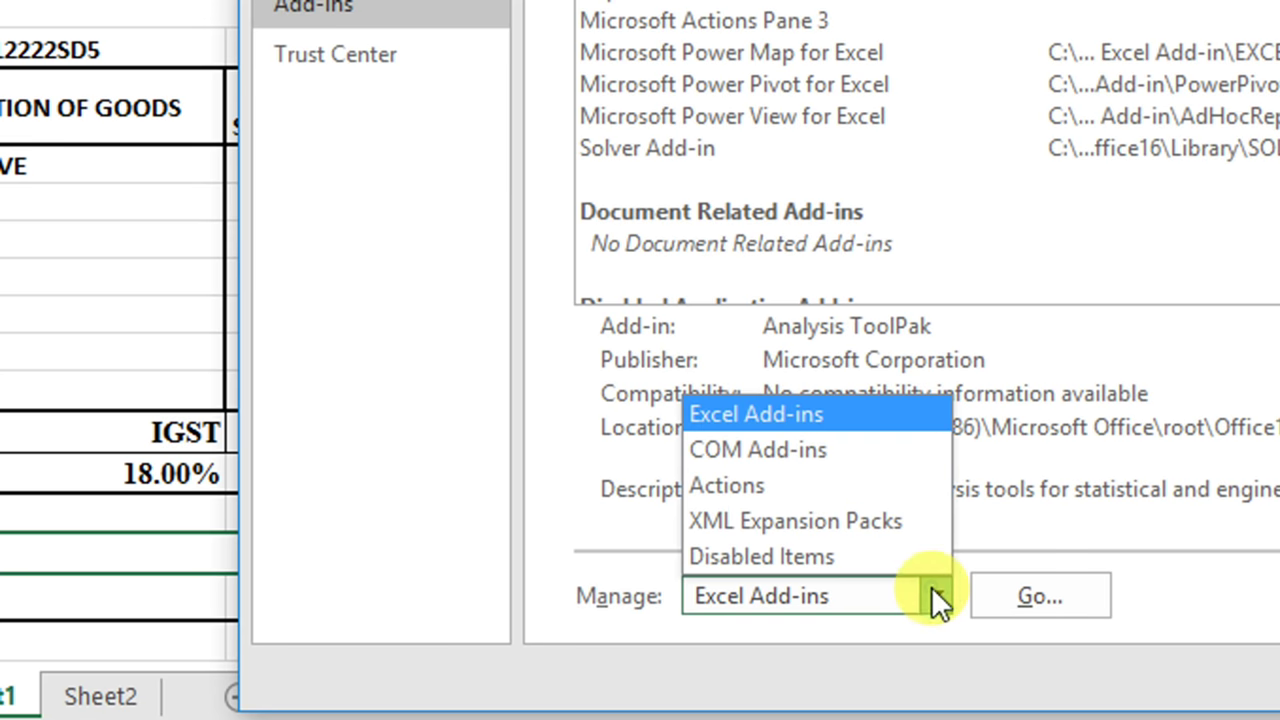
pyautogui.click(901, 414)
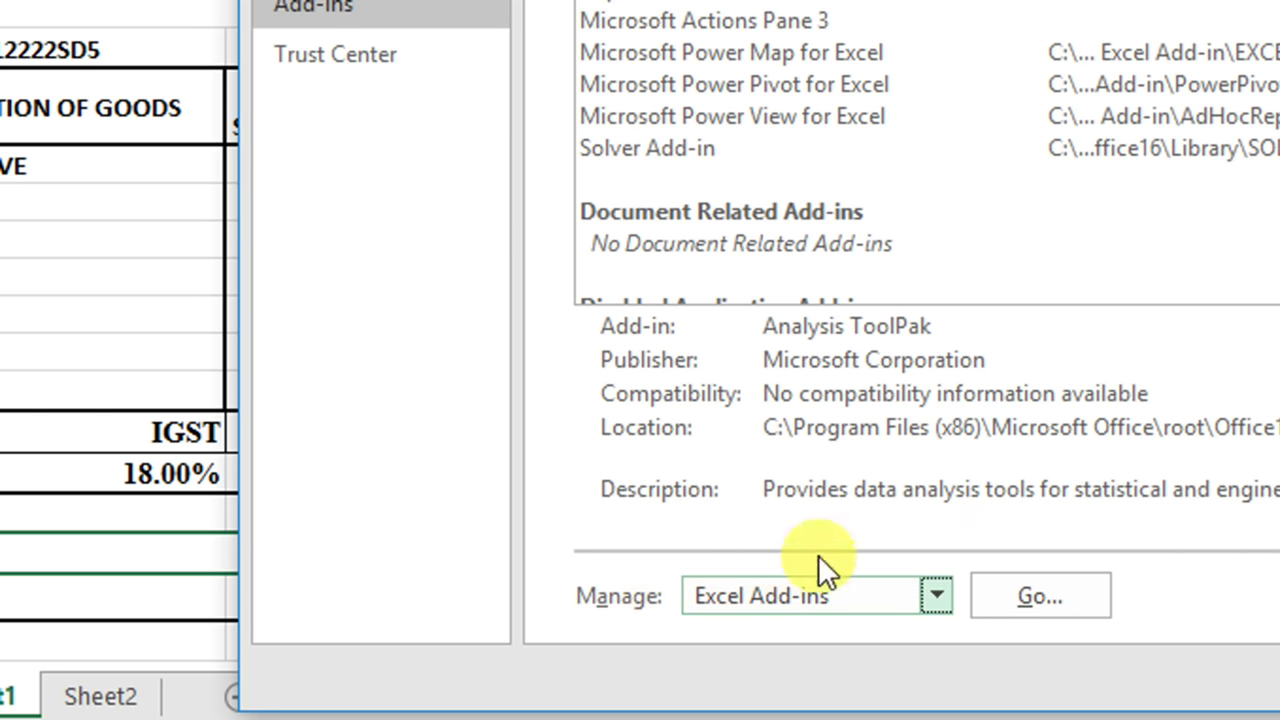
pyautogui.click(1052, 601)
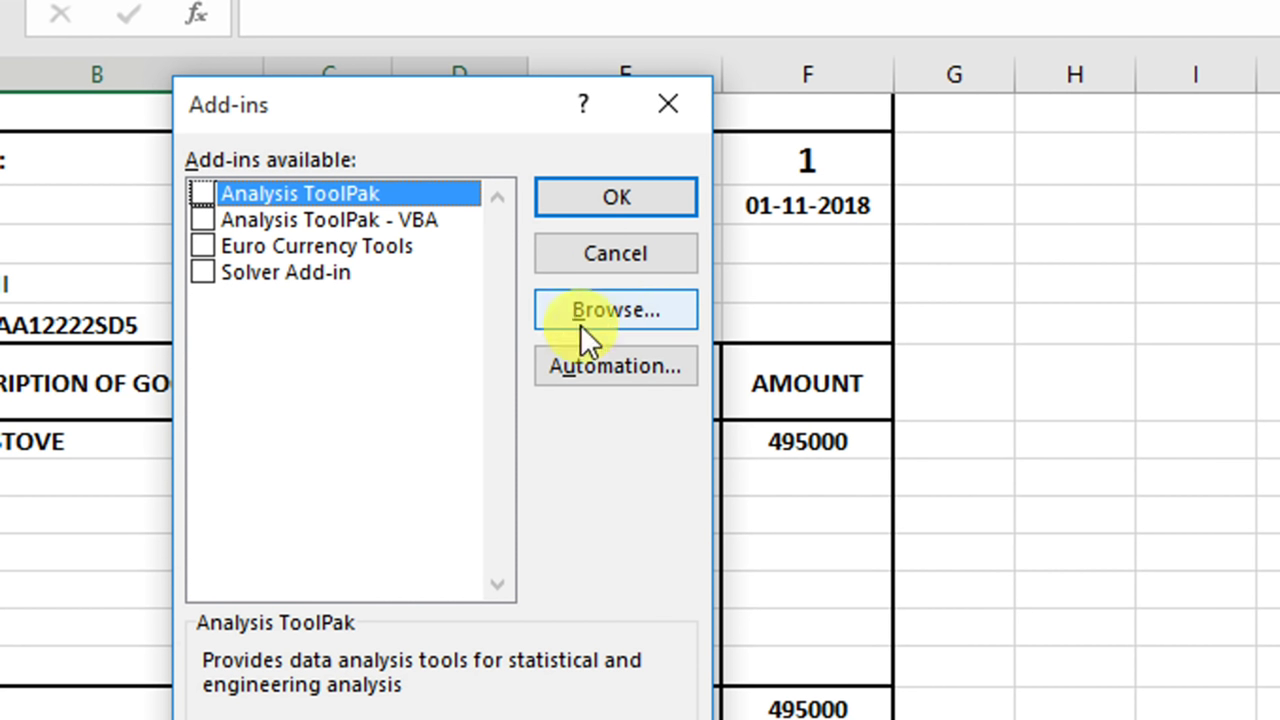
# Load the SpellNumber-MY LIVE SUPPORT add-in file from the Desktop and enable it.
pyautogui.click(665, 310)
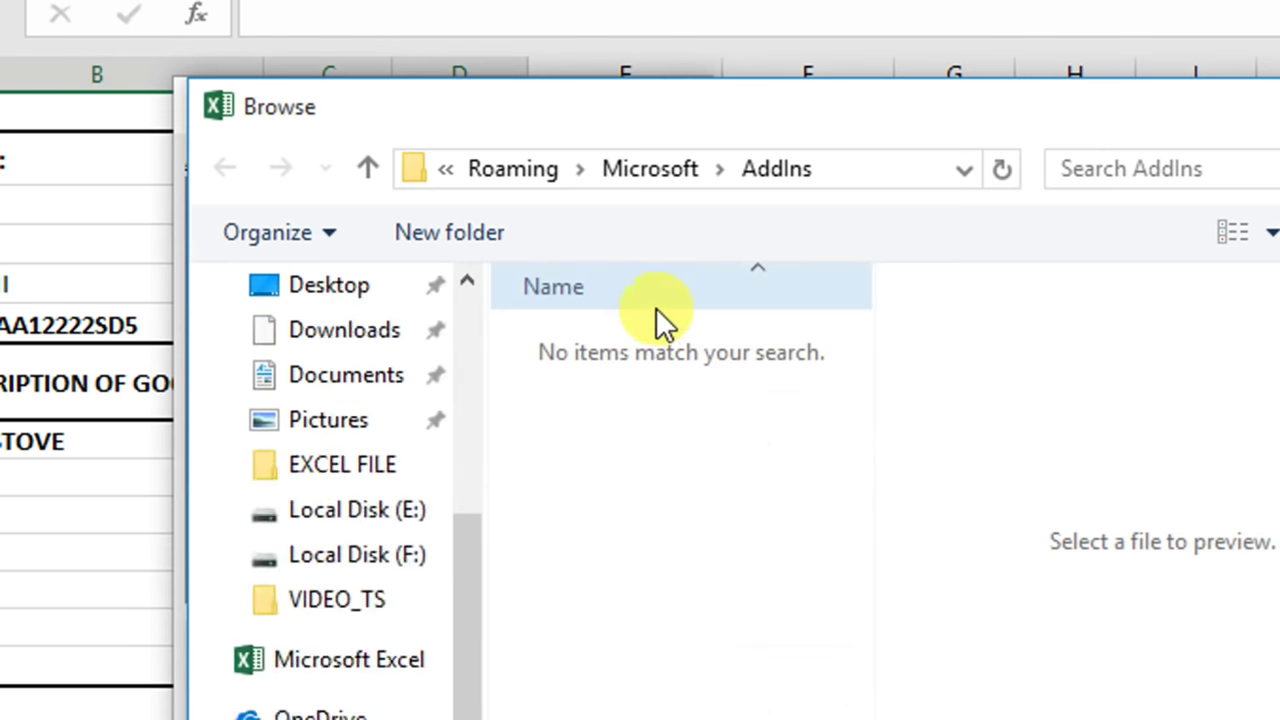
pyautogui.scroll(-3, 448, 459)
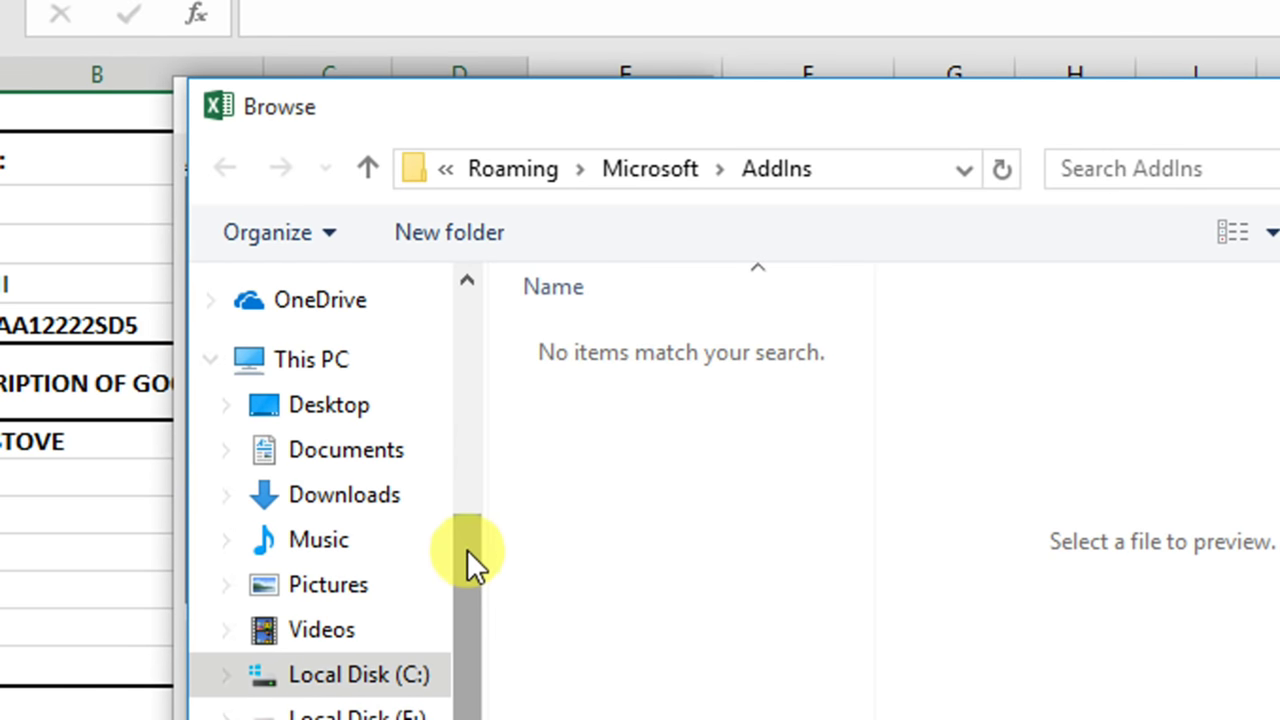
pyautogui.click(330, 405)
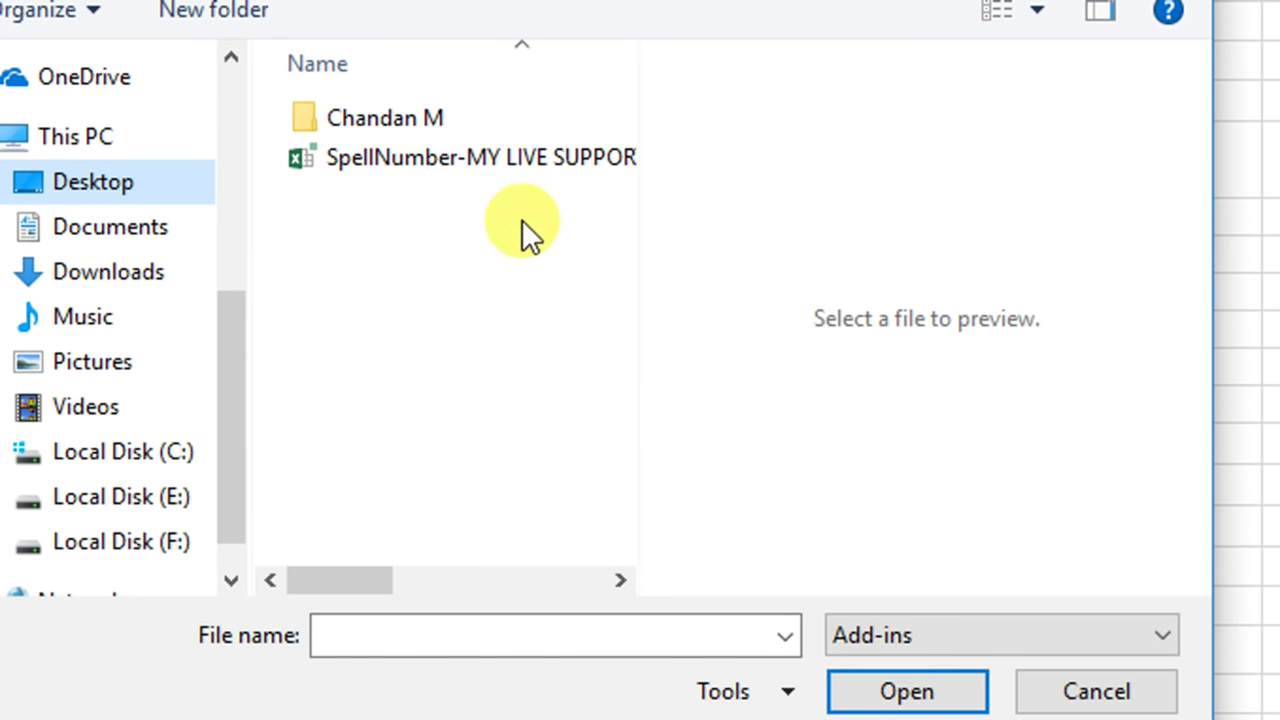
pyautogui.click(410, 157)
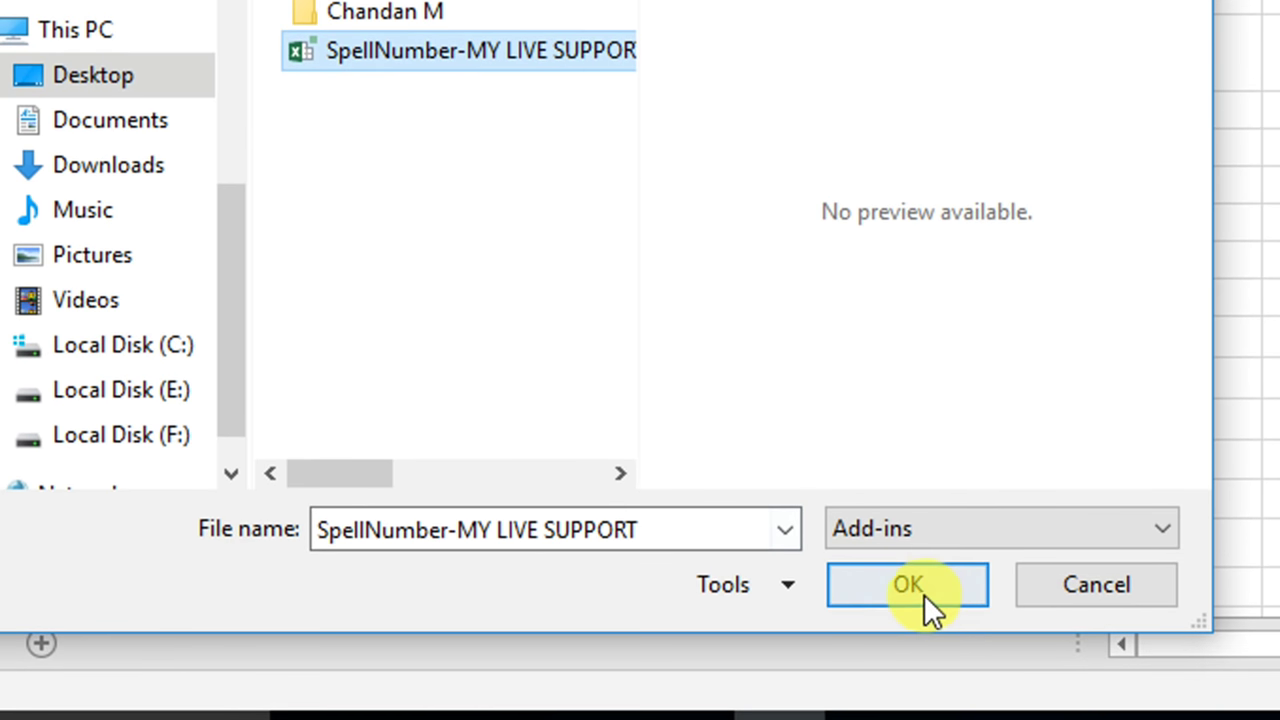
pyautogui.click(918, 585)
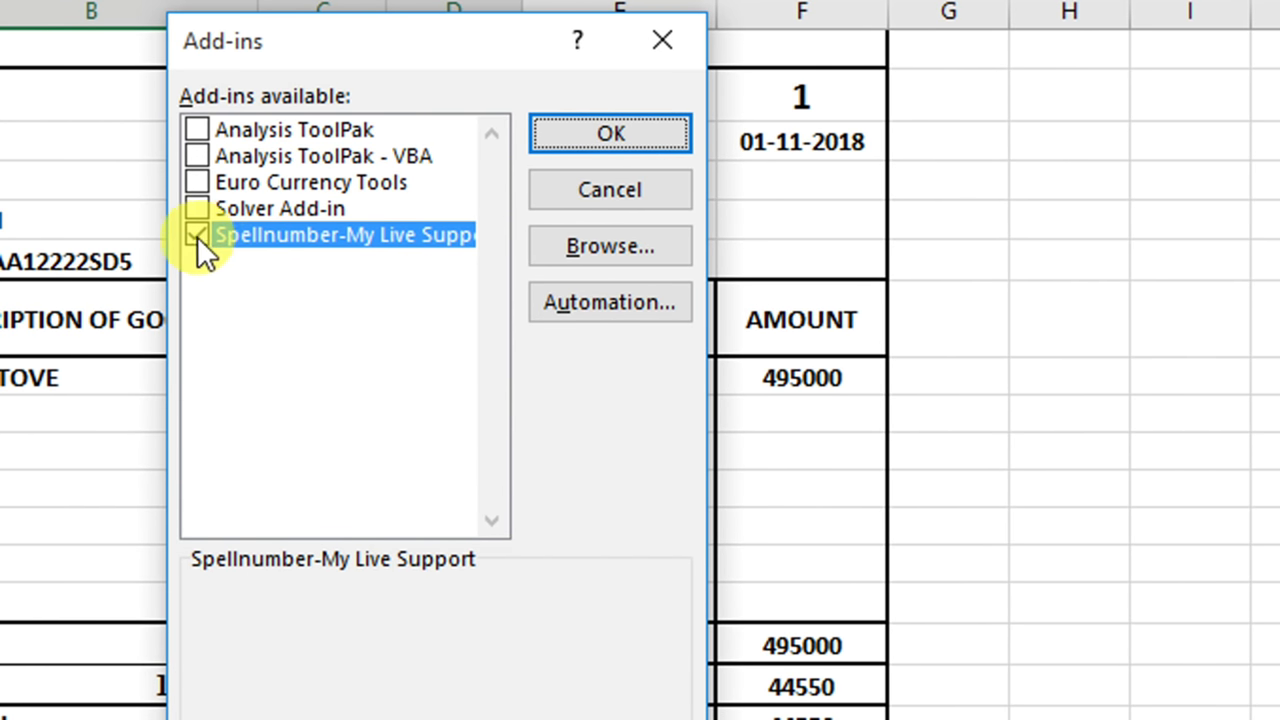
pyautogui.click(567, 137)
pyautogui.write('=')
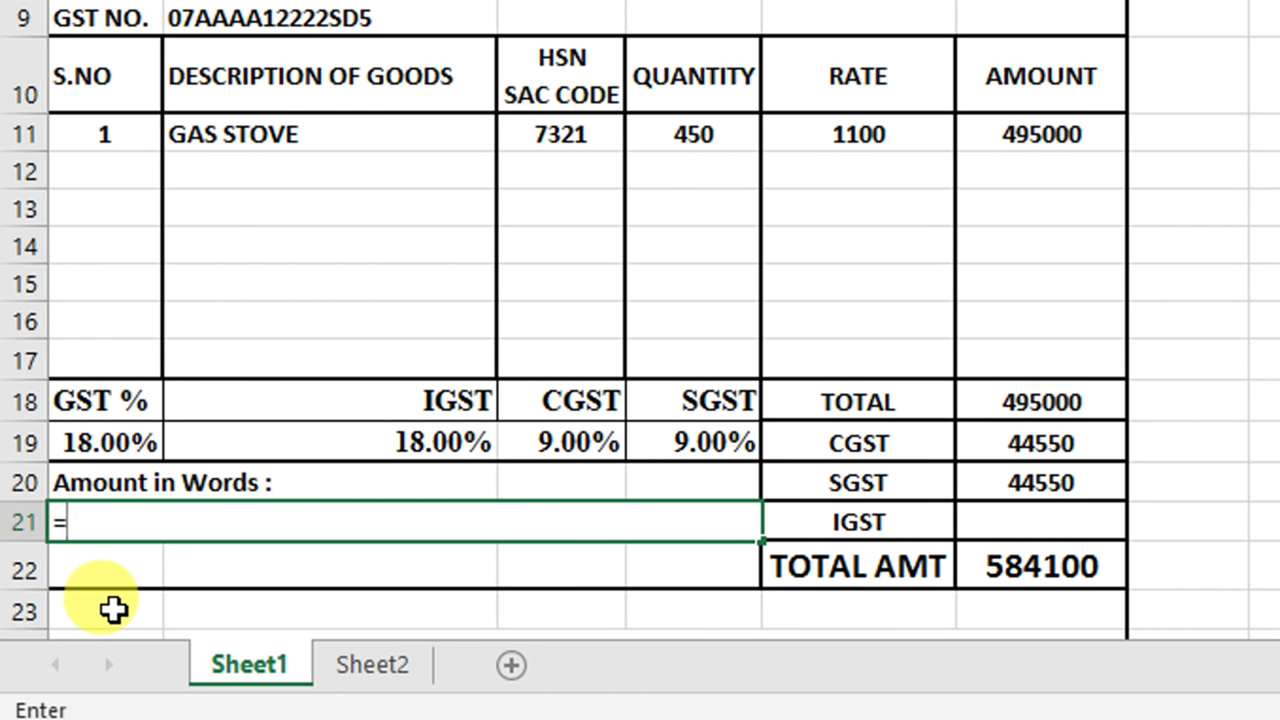
# Enter =SpellNumber(F22) in the row 21 merged cell so the 584100 total appears in words.
pyautogui.write('SPE')
pyautogui.press('Tab')
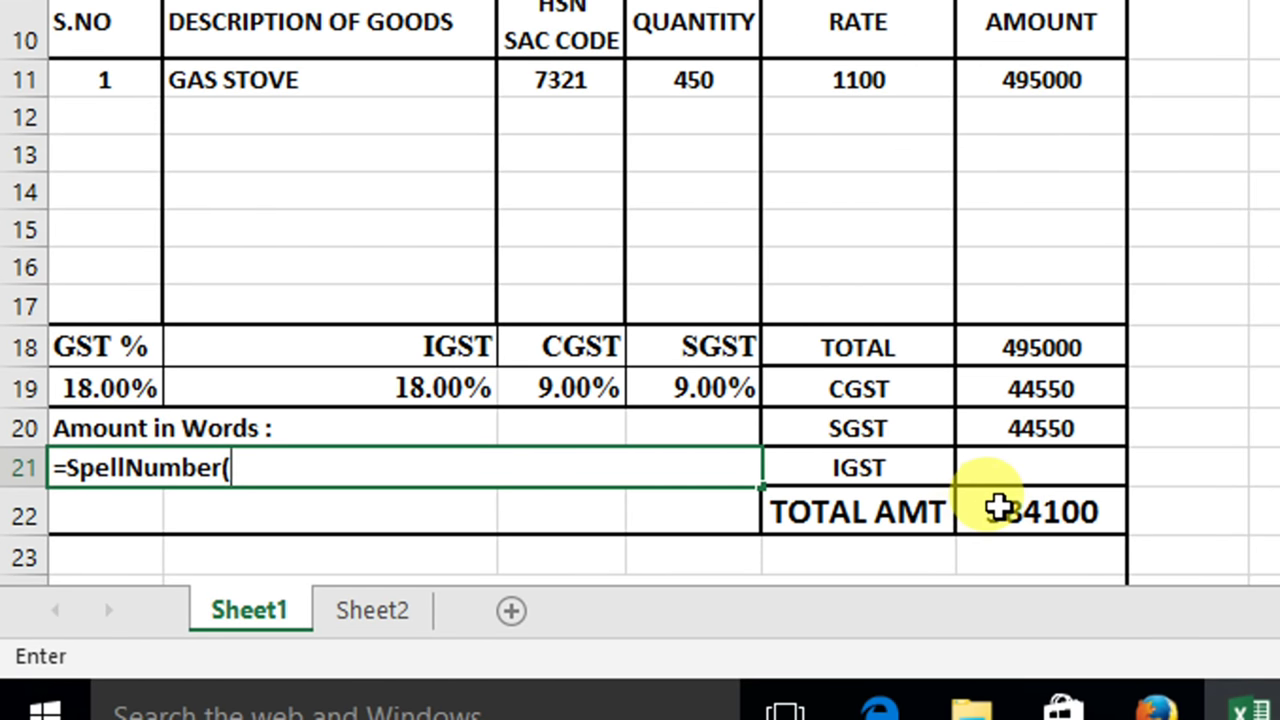
pyautogui.click(998, 509)
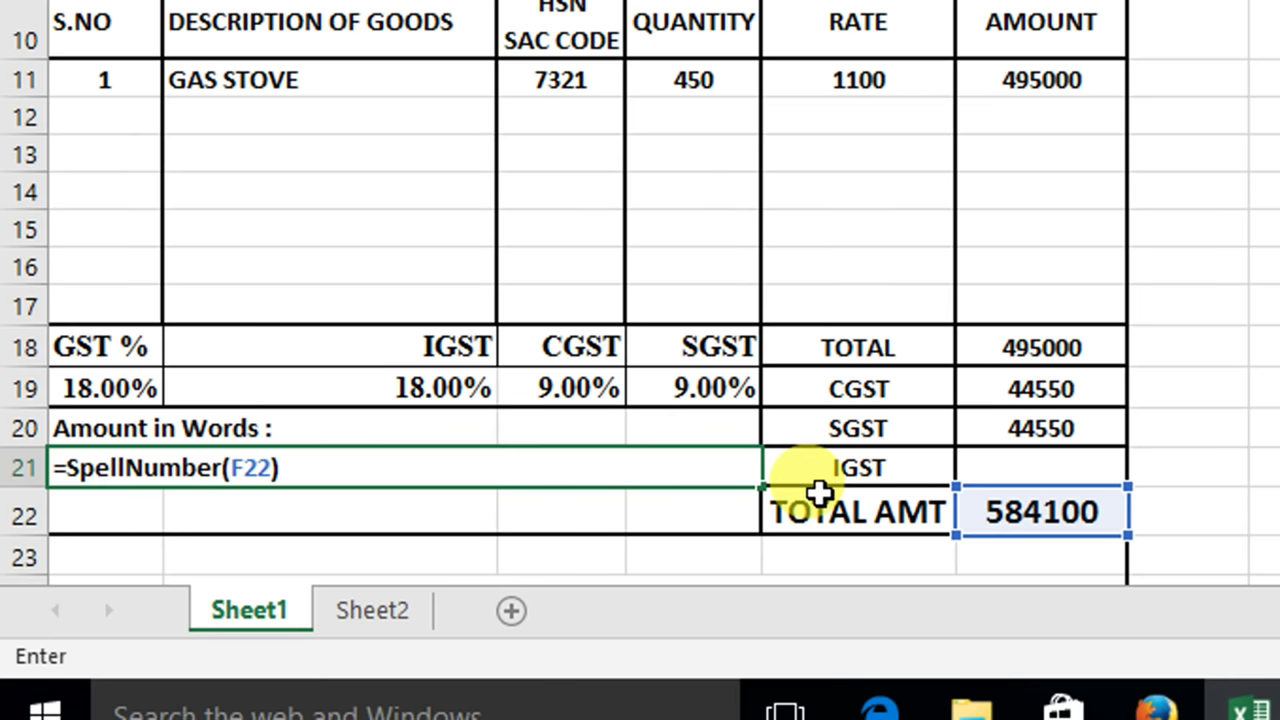
pyautogui.press('Return')
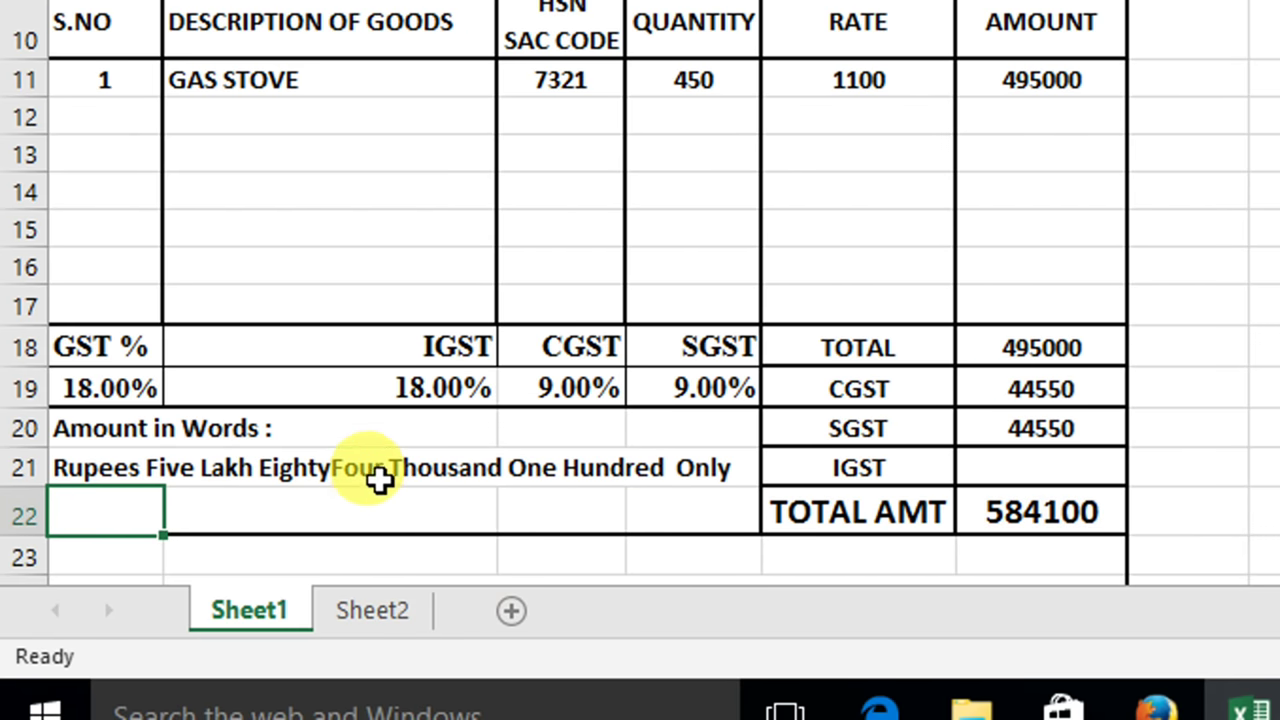
pyautogui.click(379, 479)
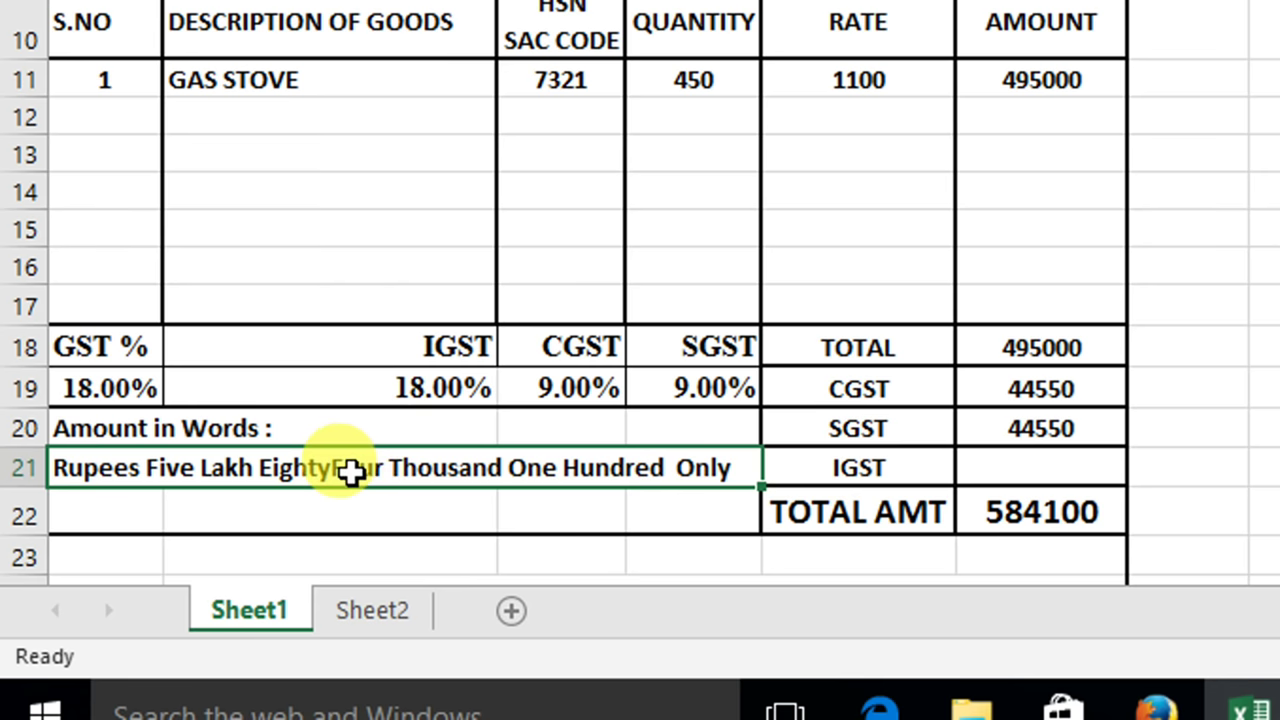
pyautogui.scroll(1, 423, 380)
pyautogui.scroll(1, 427, 366)
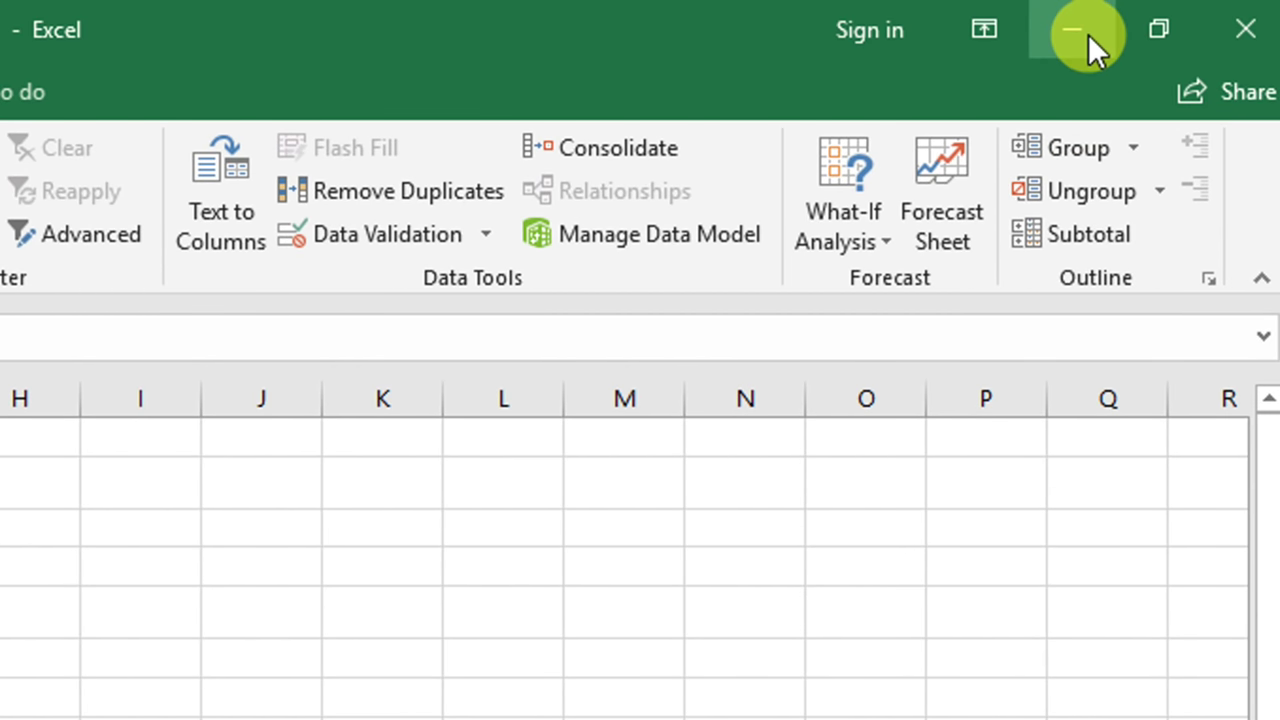
pyautogui.click(1088, 34)
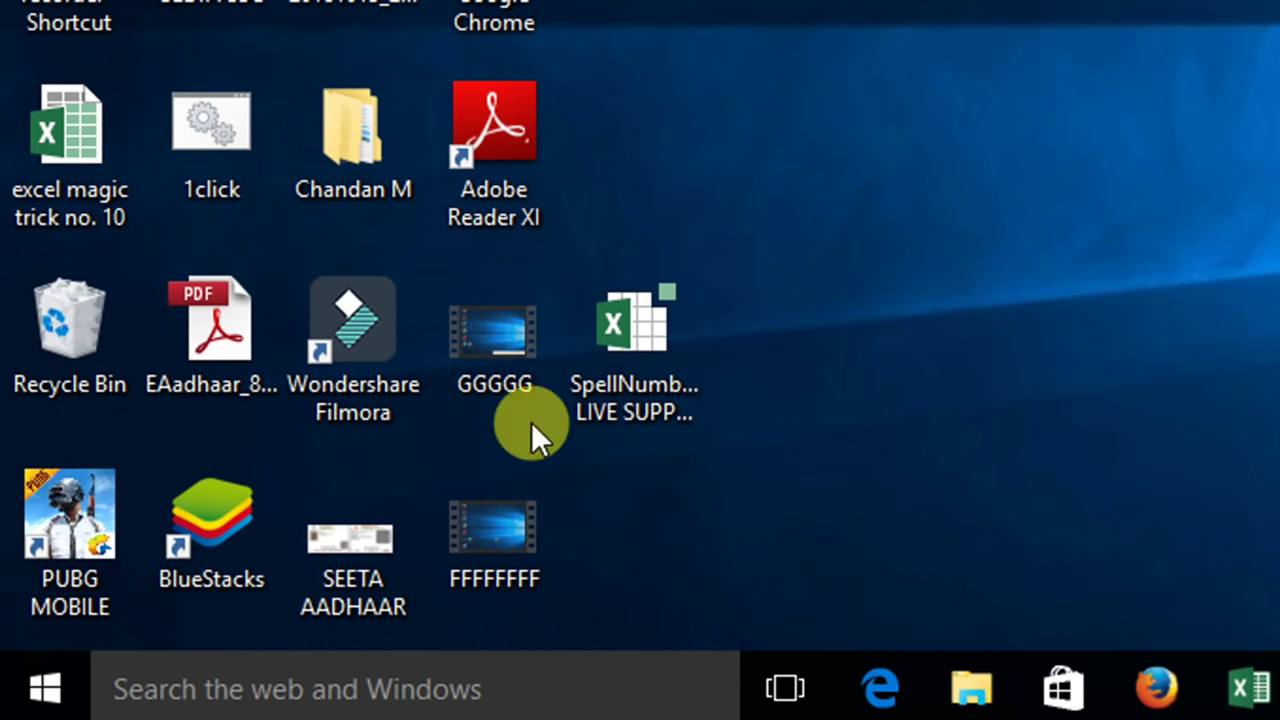
pyautogui.click(663, 350)
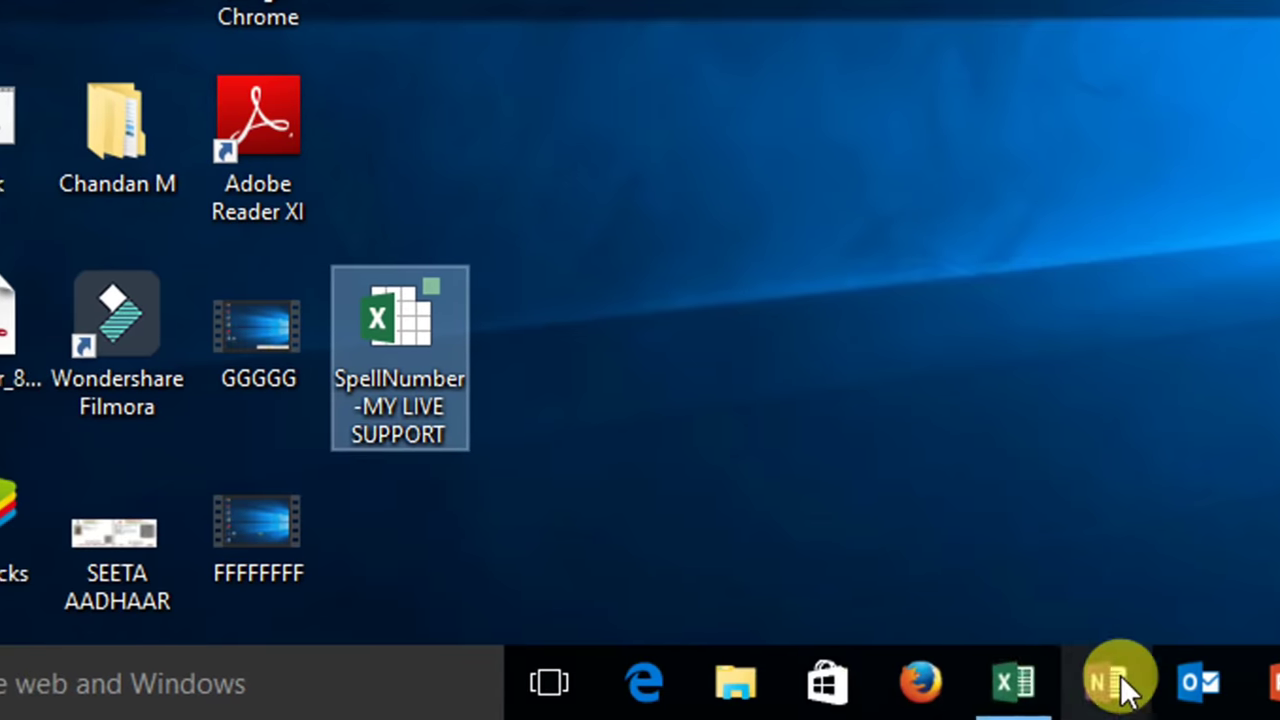
pyautogui.click(968, 690)
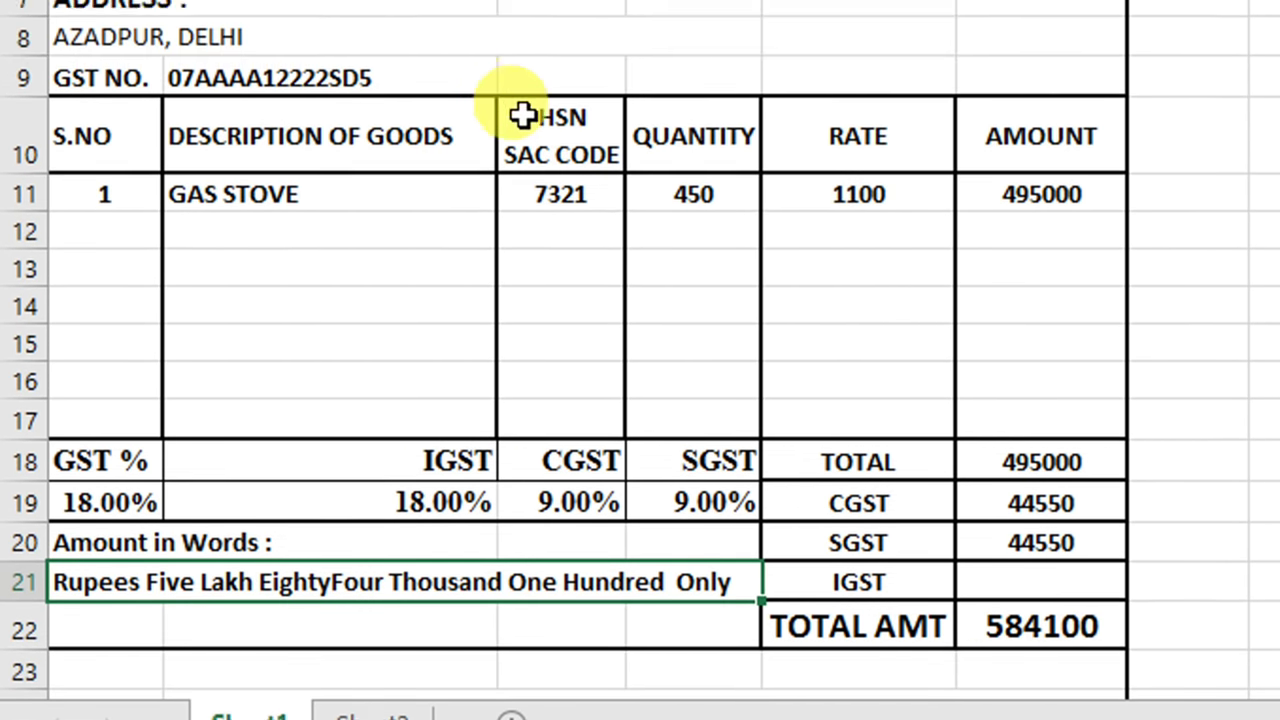
pyautogui.scroll(-2, 522, 130)
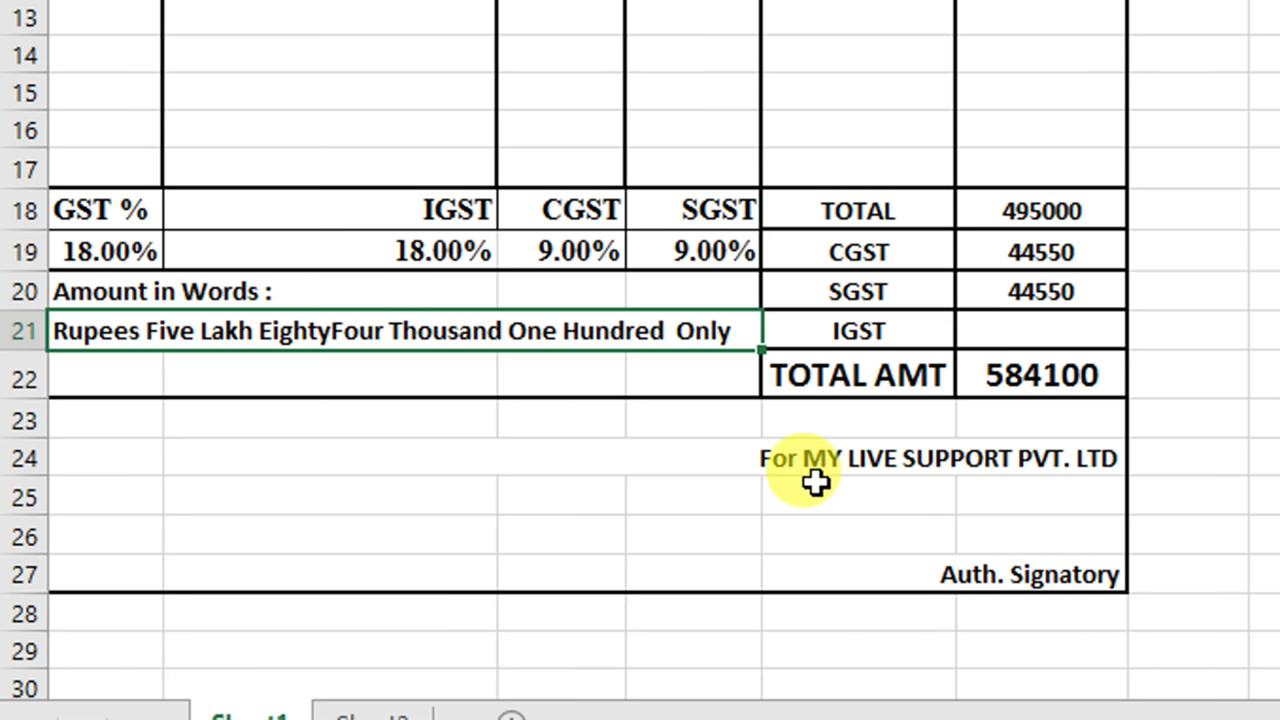
pyautogui.scroll(3, 659, 349)
pyautogui.scroll(-2, 660, 357)
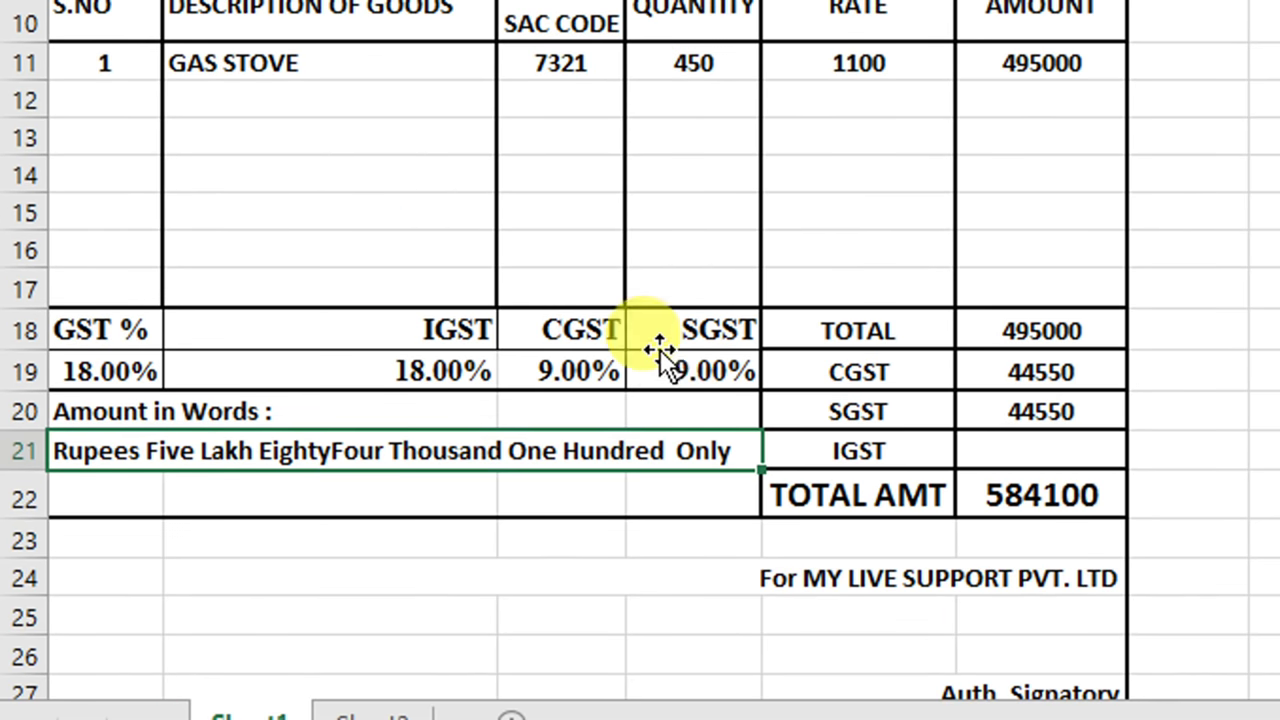
pyautogui.scroll(-1, 849, 566)
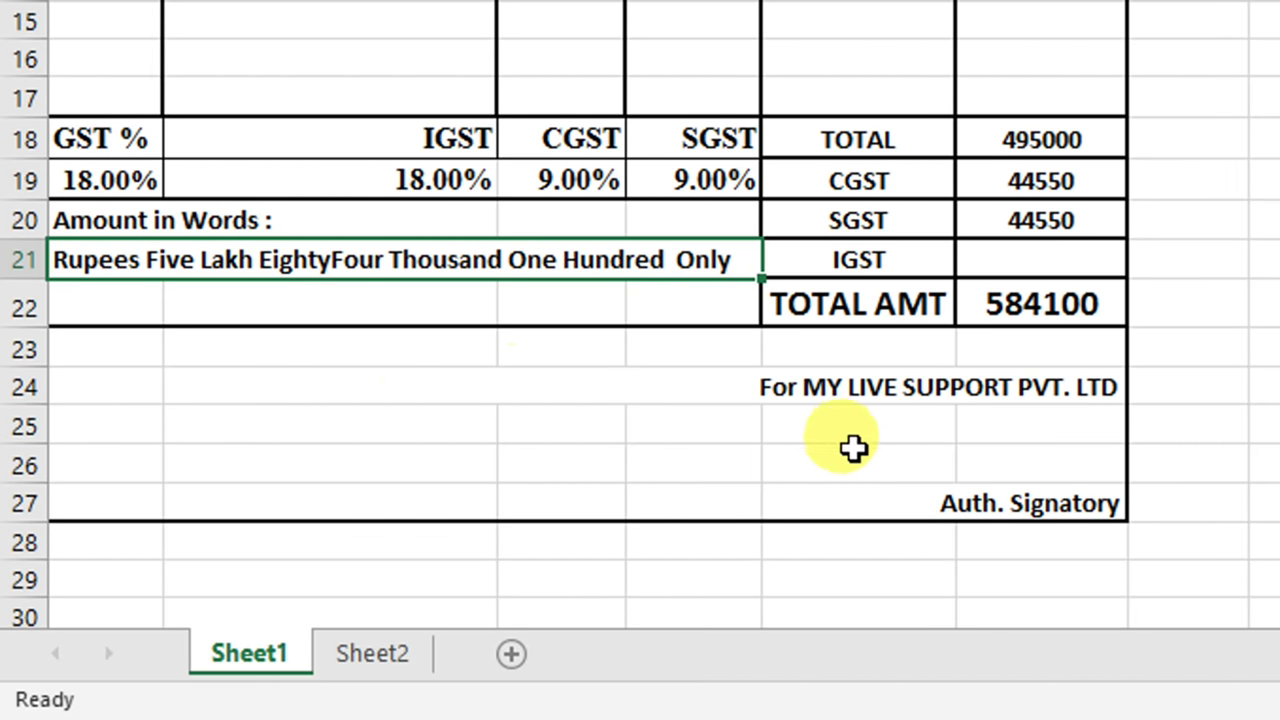
pyautogui.scroll(2, 851, 446)
pyautogui.scroll(1, 863, 423)
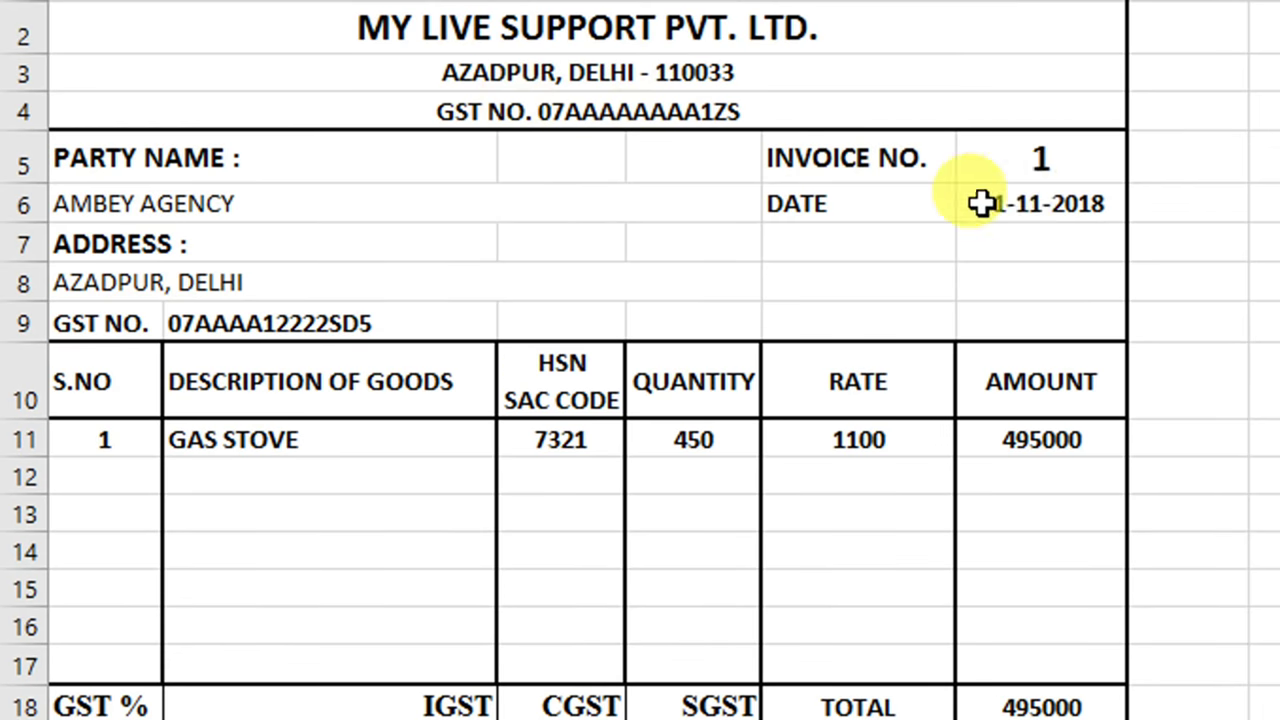
# Switch the invoice number dropdown to 3, then to 4, to preview those bills.
pyautogui.click(1044, 165)
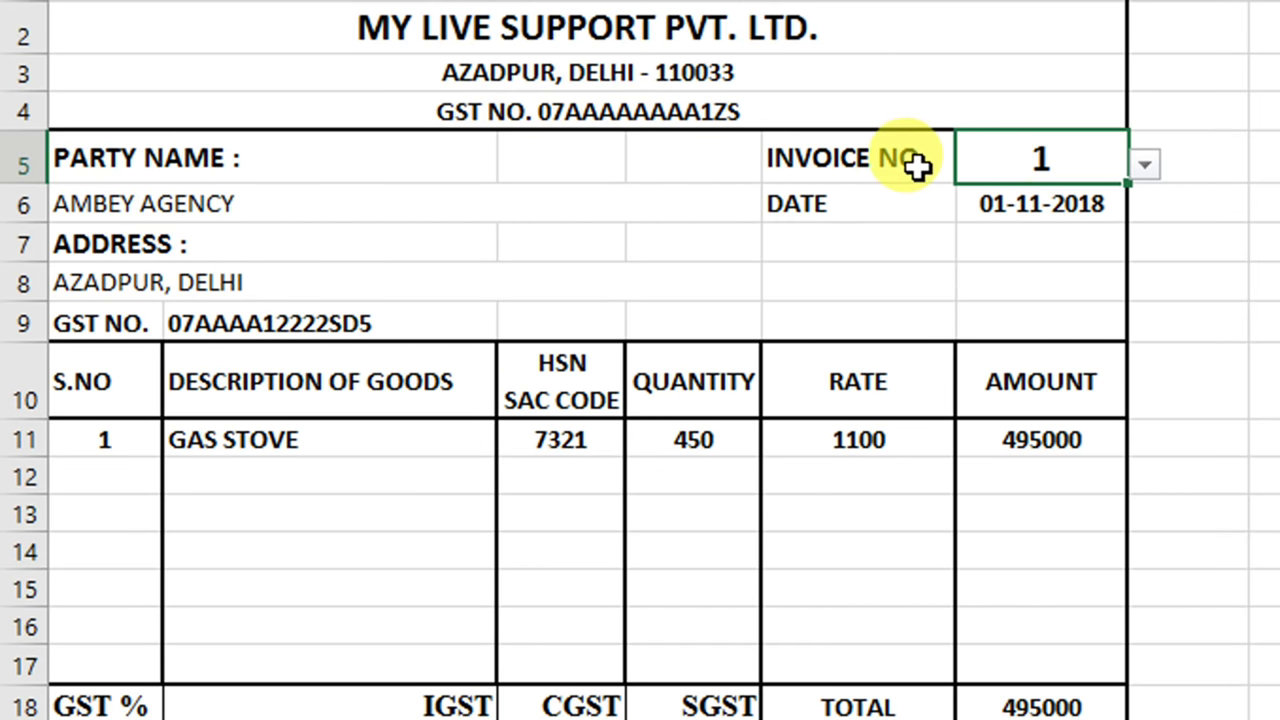
pyautogui.click(1096, 168)
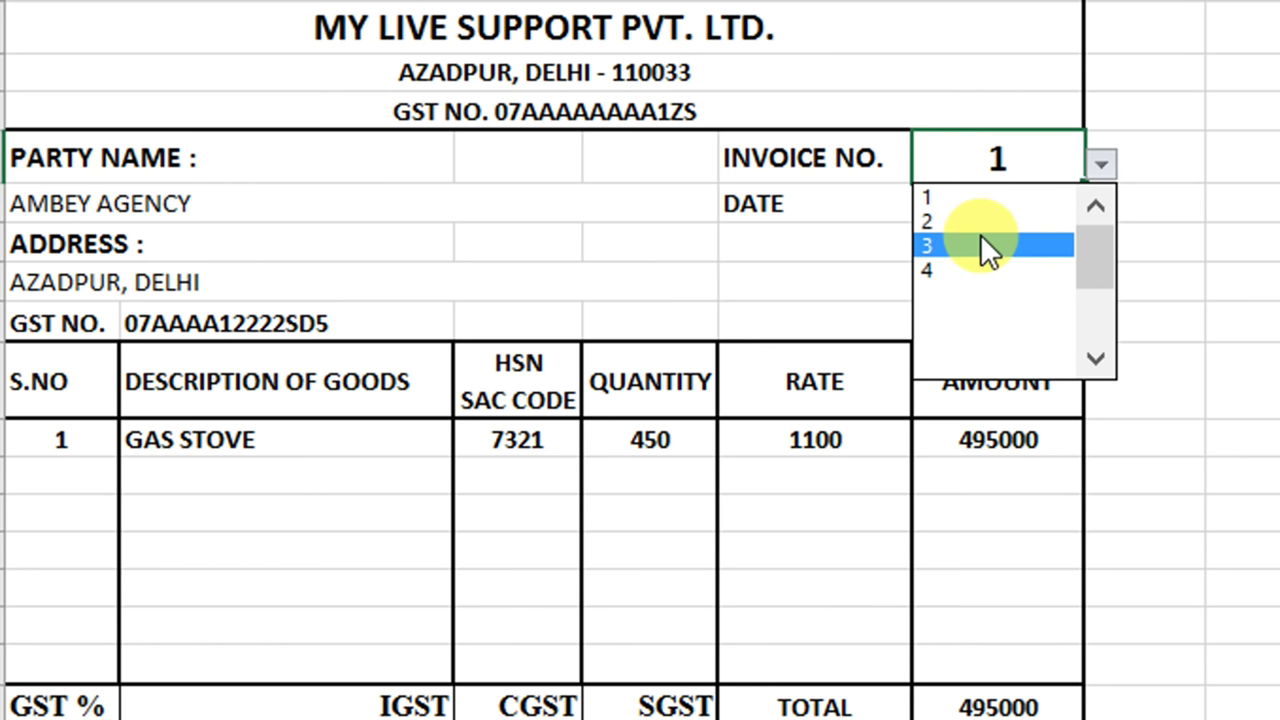
pyautogui.click(981, 238)
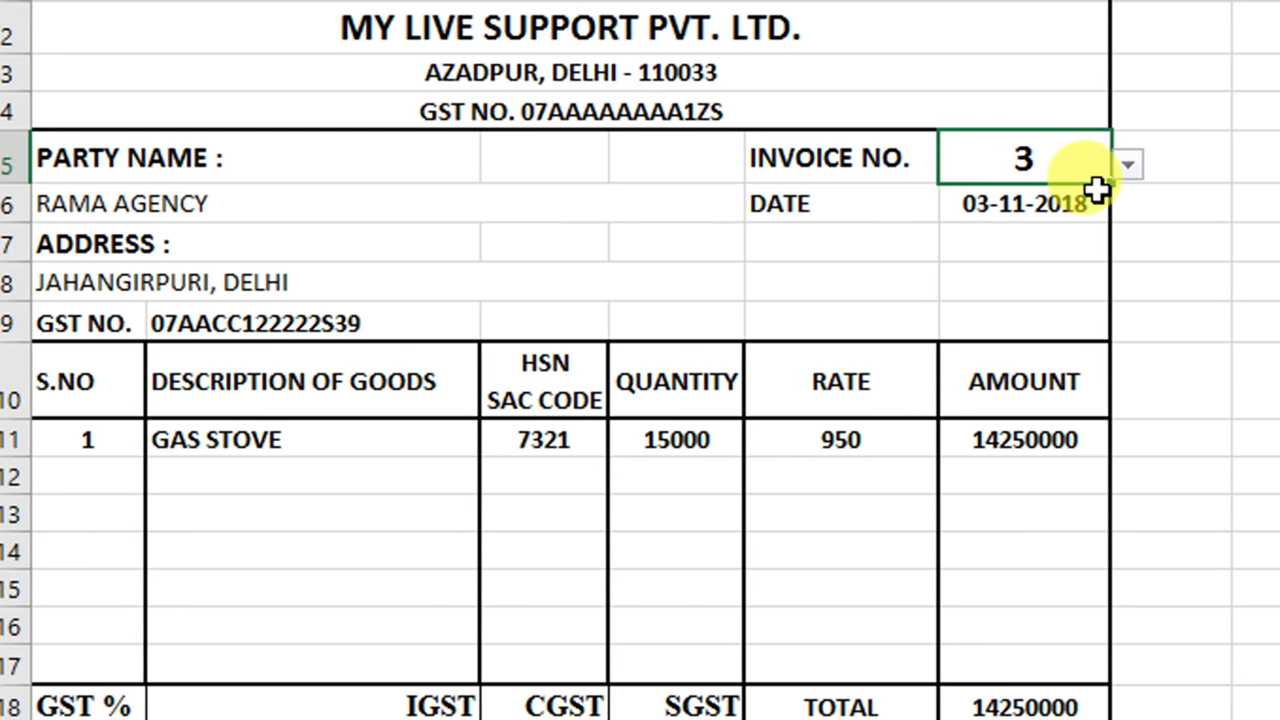
pyautogui.click(1097, 165)
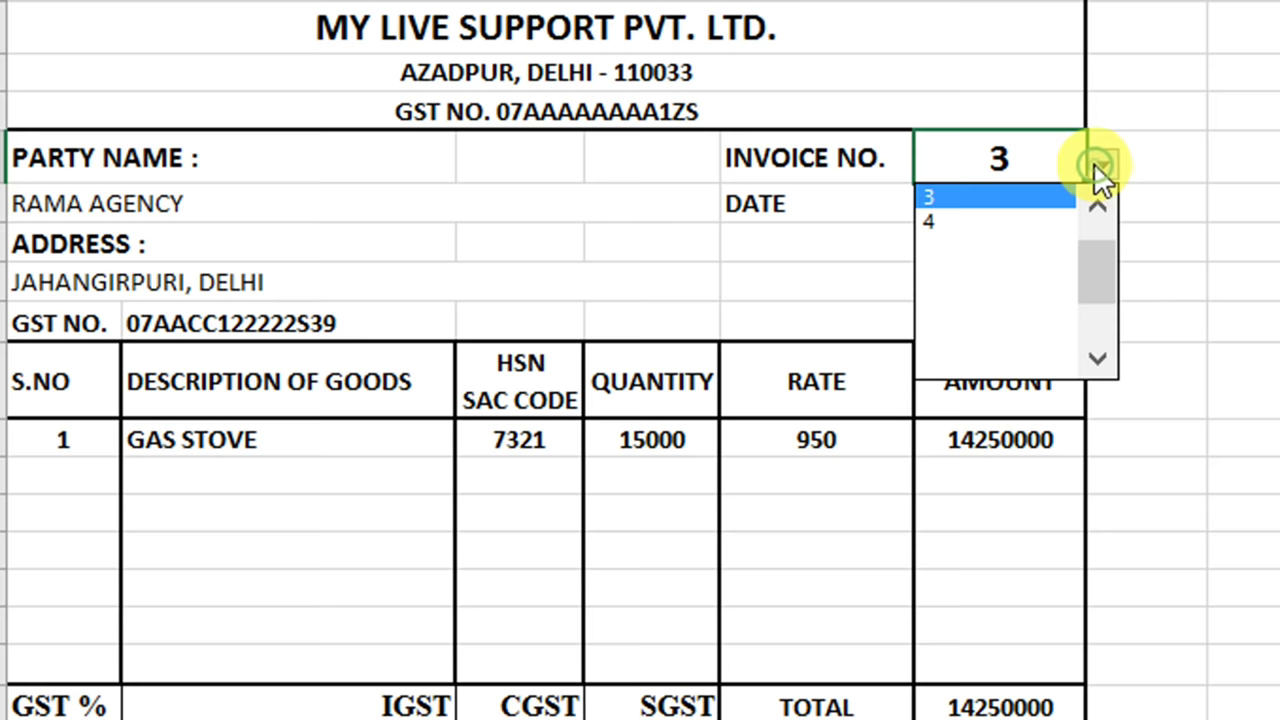
pyautogui.click(1016, 223)
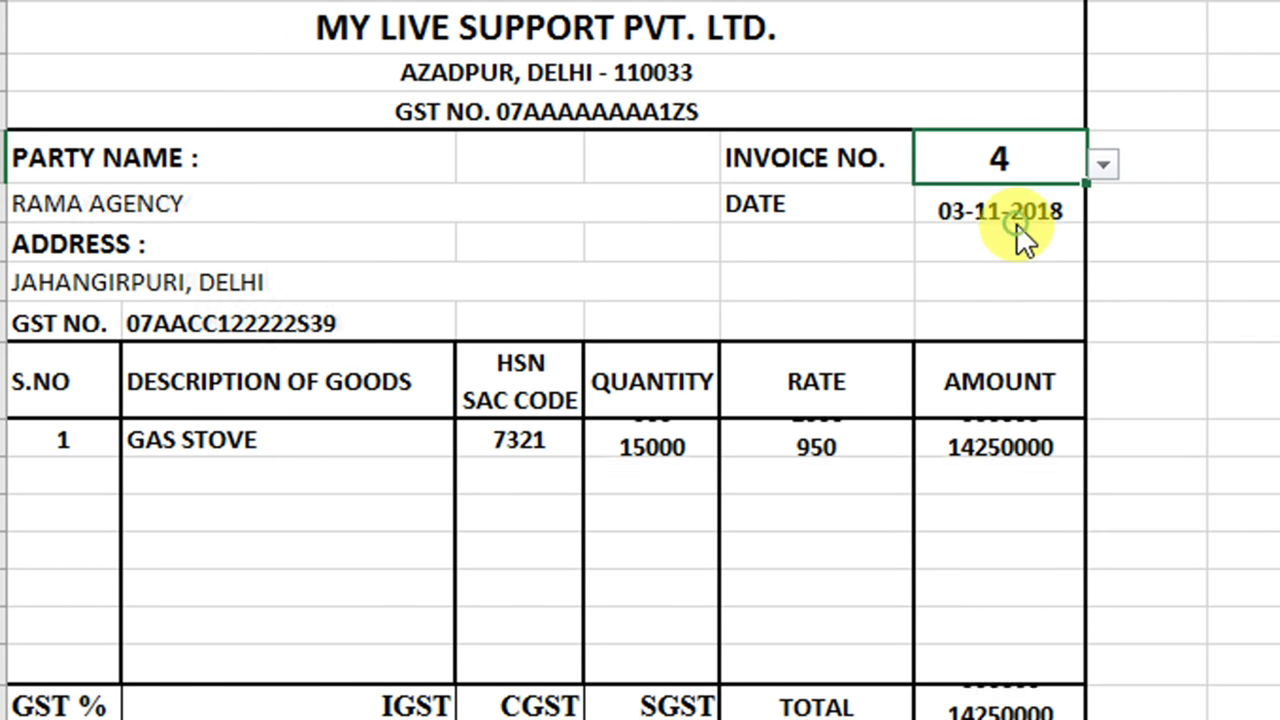
# Set the invoice number to 2 so the invoice shows the BGS ENTERPRISES COOKER order.
pyautogui.click(1097, 165)
pyautogui.click(1095, 198)
pyautogui.click(1095, 198)
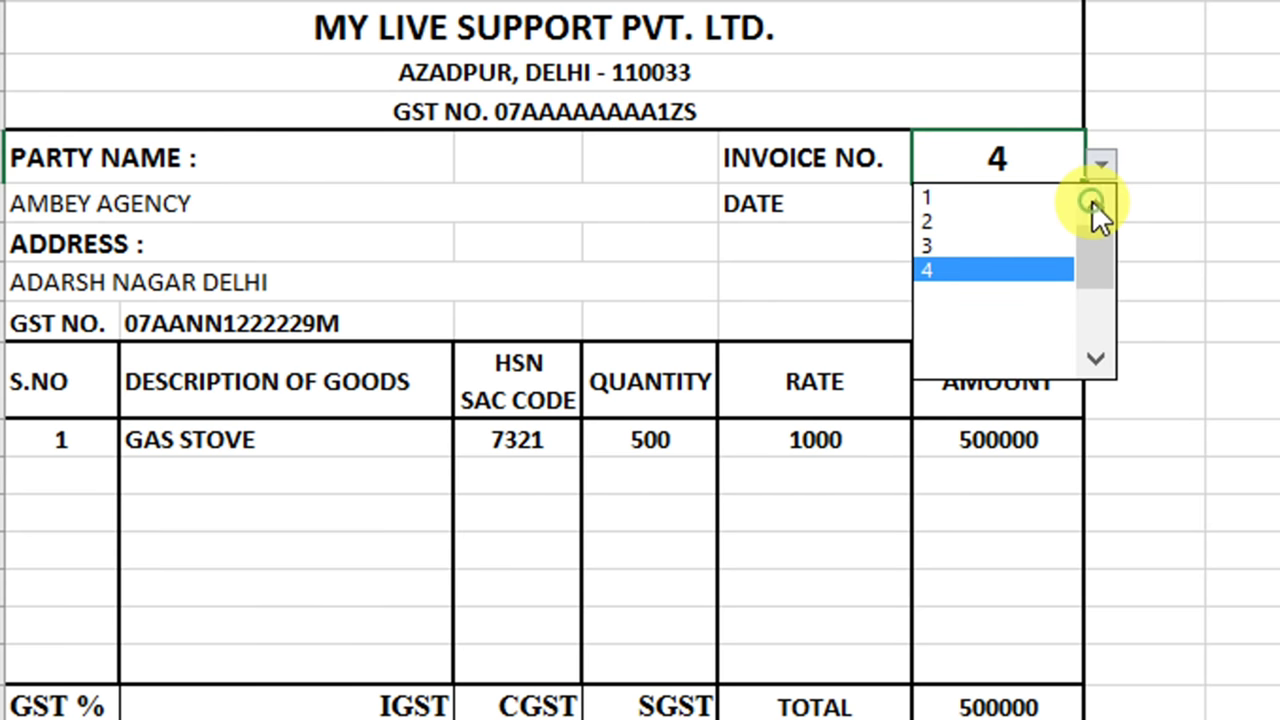
pyautogui.click(1027, 219)
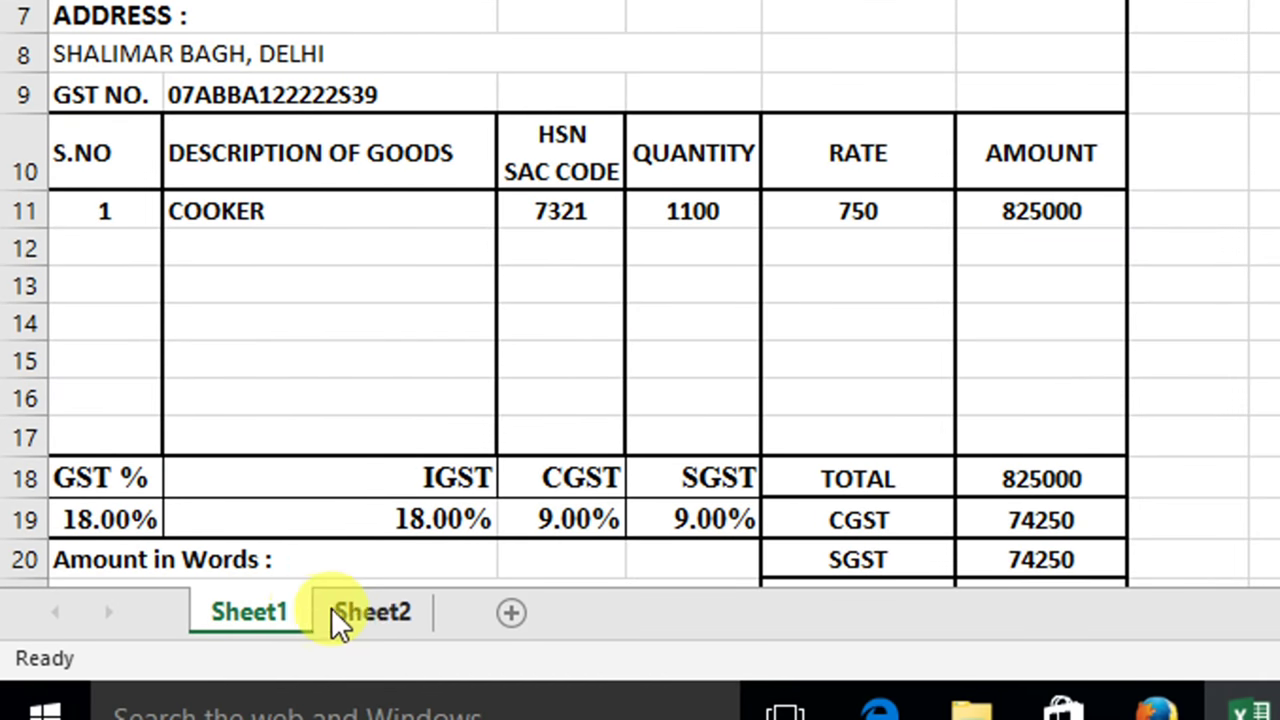
# Compare the invoice's 973500 total with bill 2 on Sheet2, ending on the Sheet2 bill table.
pyautogui.click(357, 600)
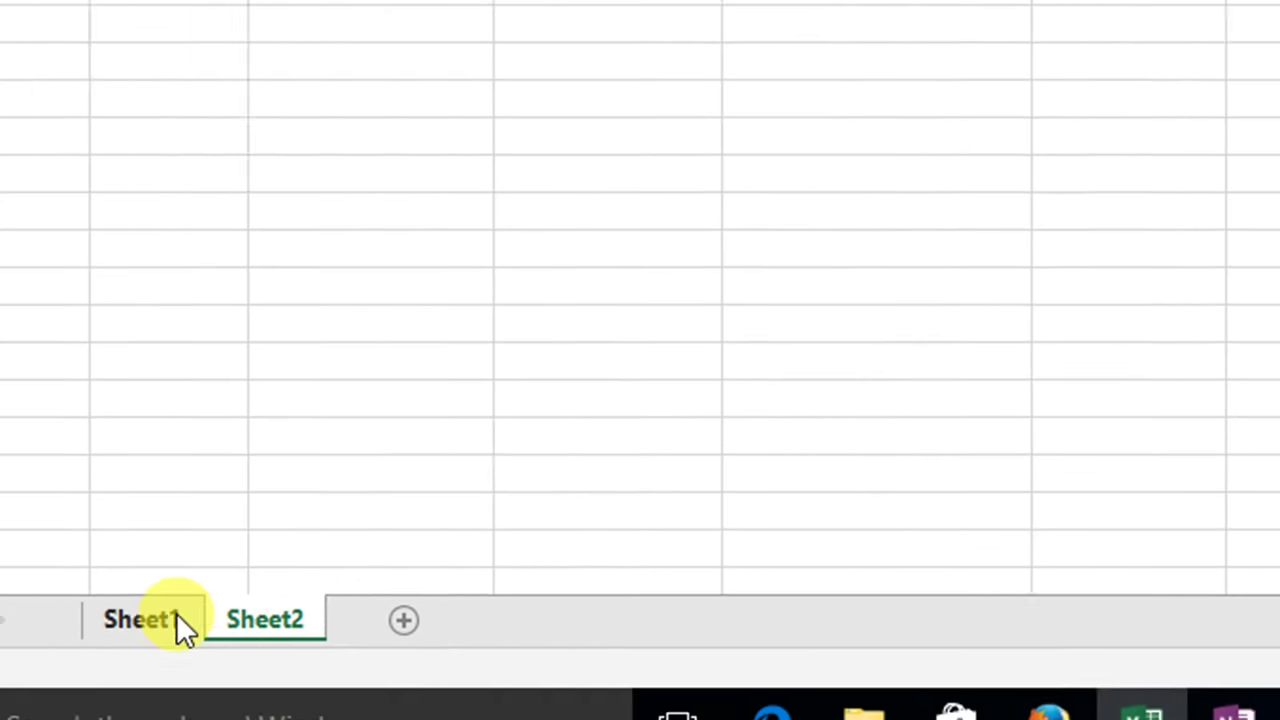
pyautogui.click(176, 616)
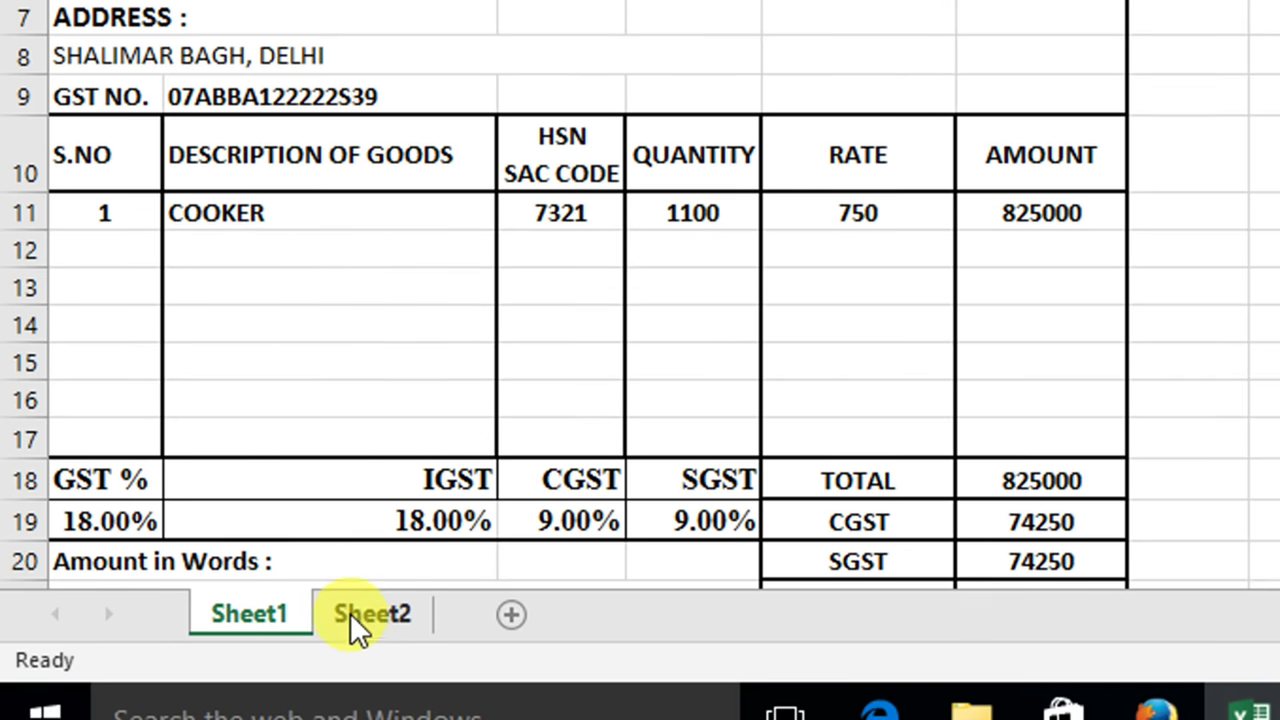
pyautogui.click(358, 618)
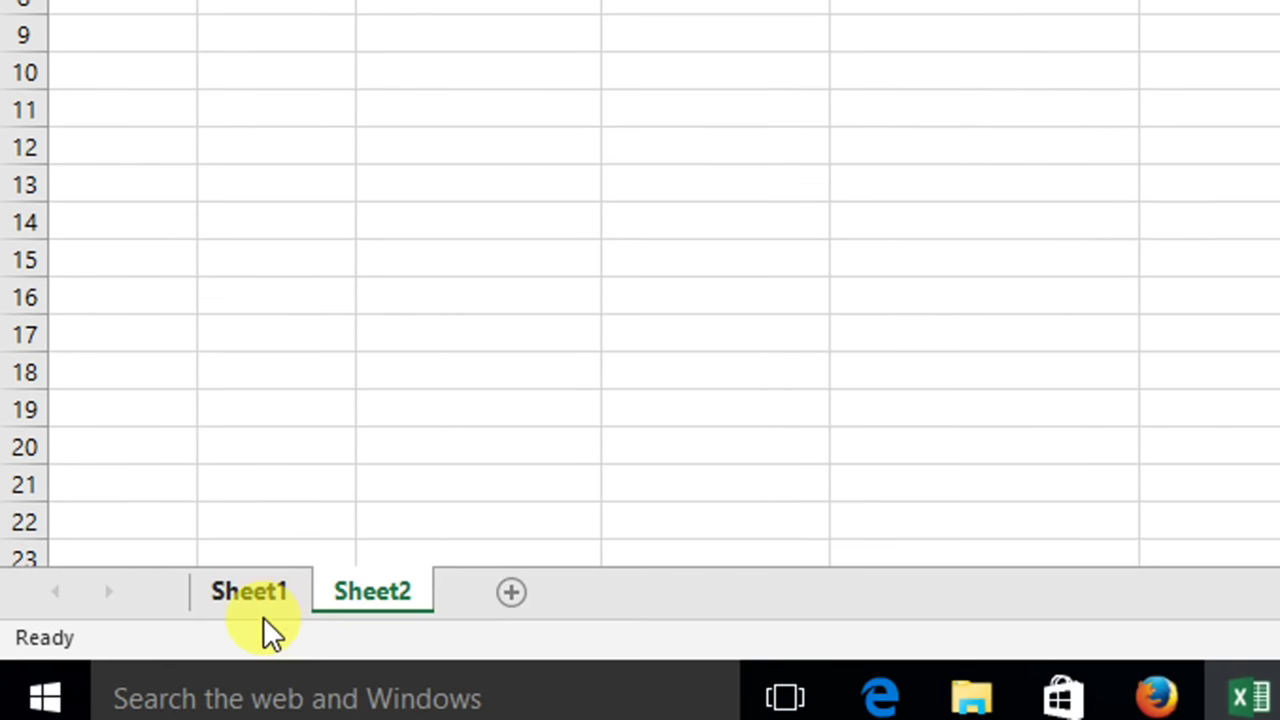
pyautogui.click(257, 600)
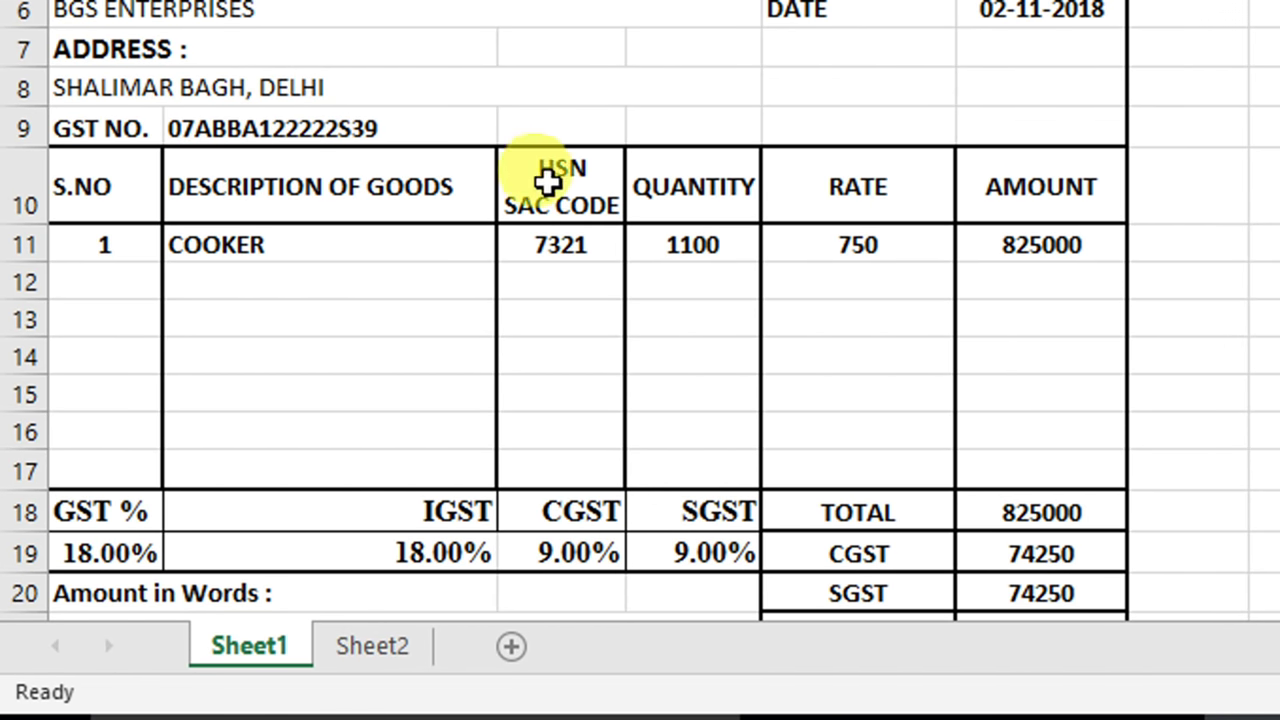
pyautogui.scroll(-1, 531, 259)
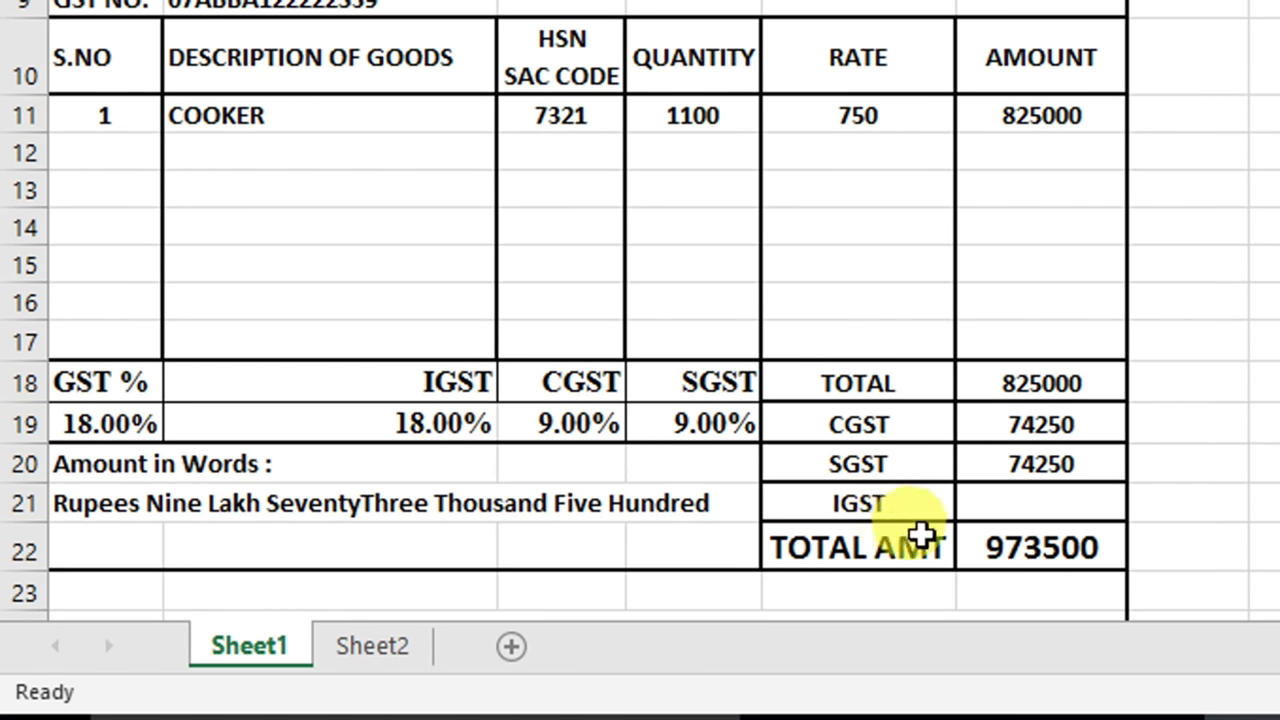
pyautogui.click(992, 542)
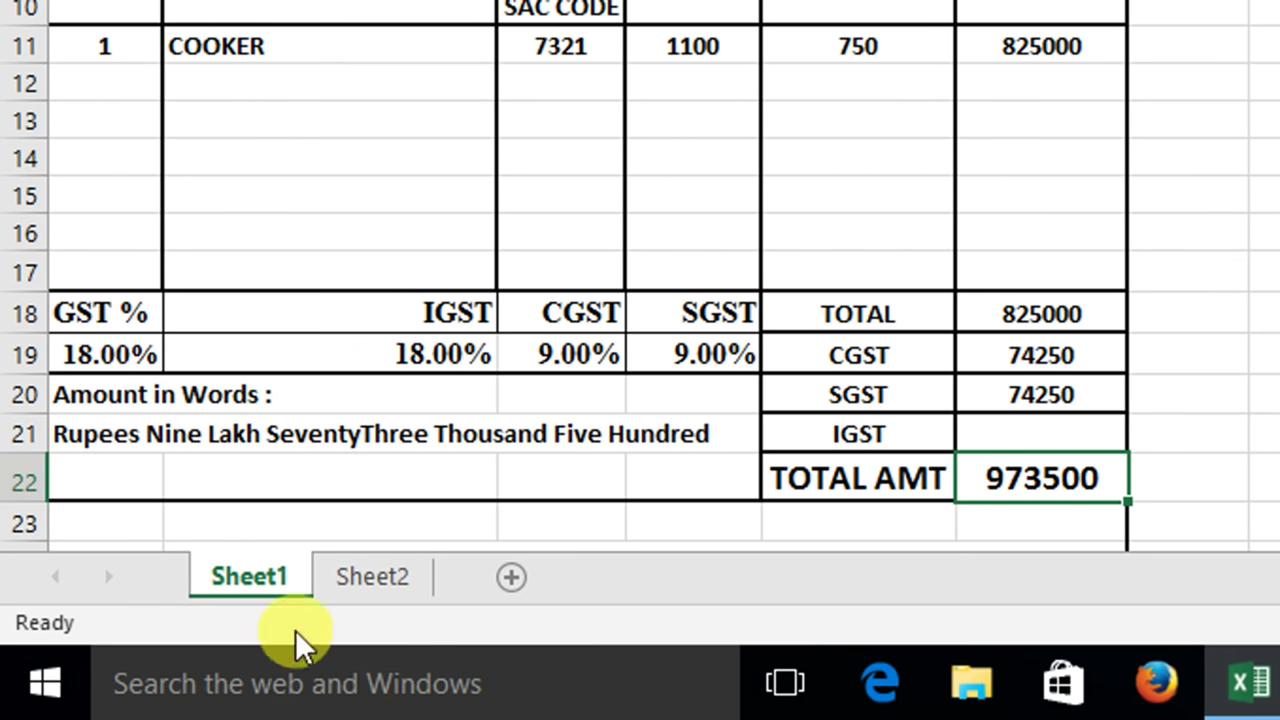
pyautogui.click(395, 648)
pyautogui.hotkey('ctrl', 'v')
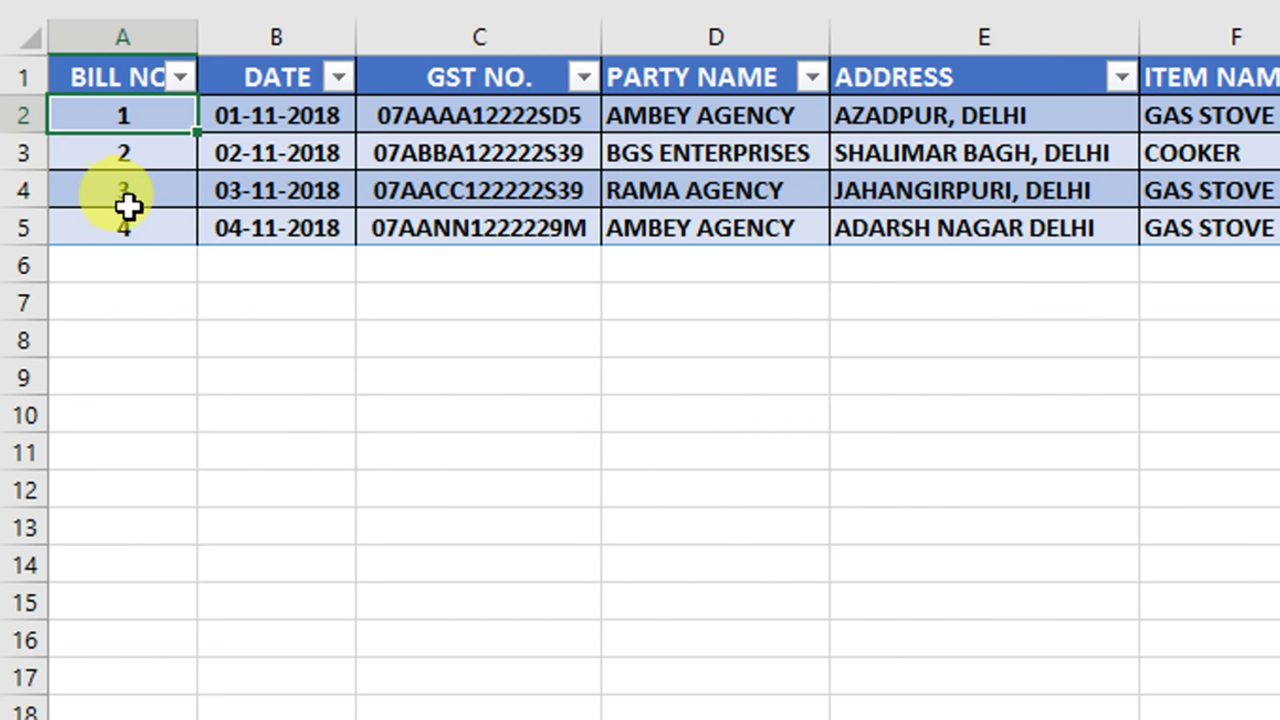
# Start bill 5 in row 6 with date 20-11-2018 and GST number 07AANN122GGGG.
pyautogui.click(115, 264)
pyautogui.write('5')
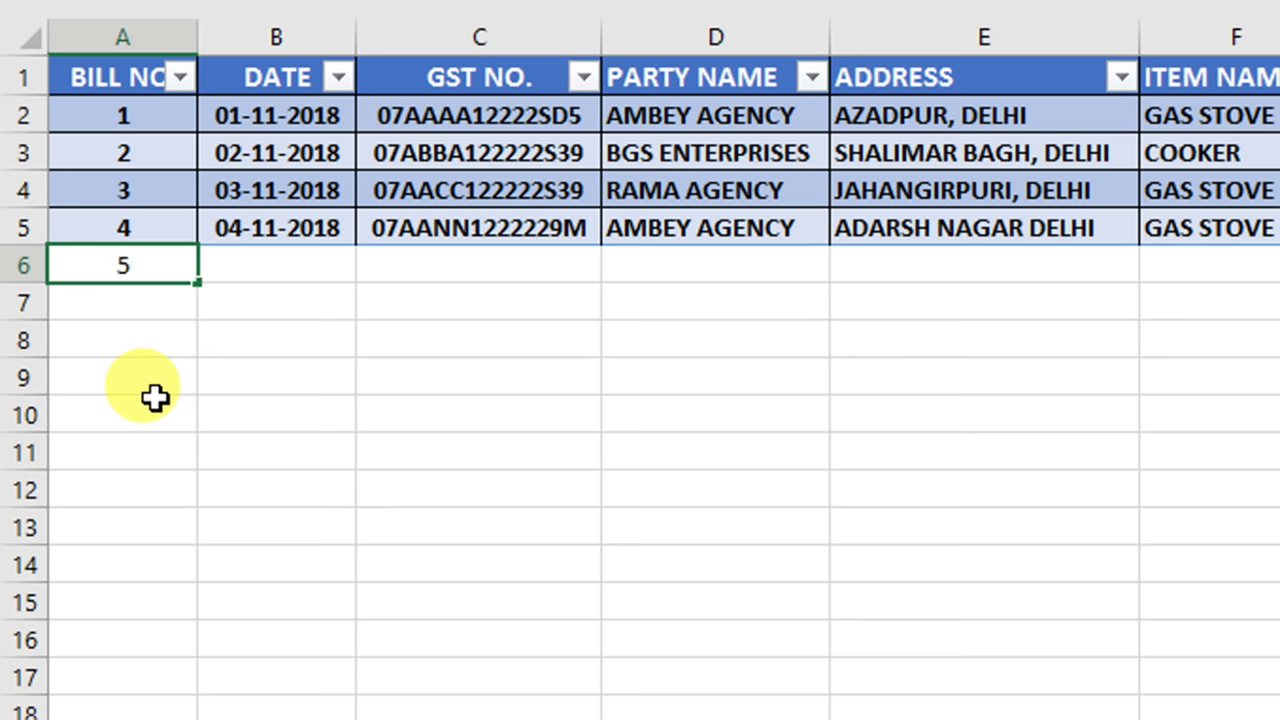
pyautogui.press('Tab')
pyautogui.write('20-11')
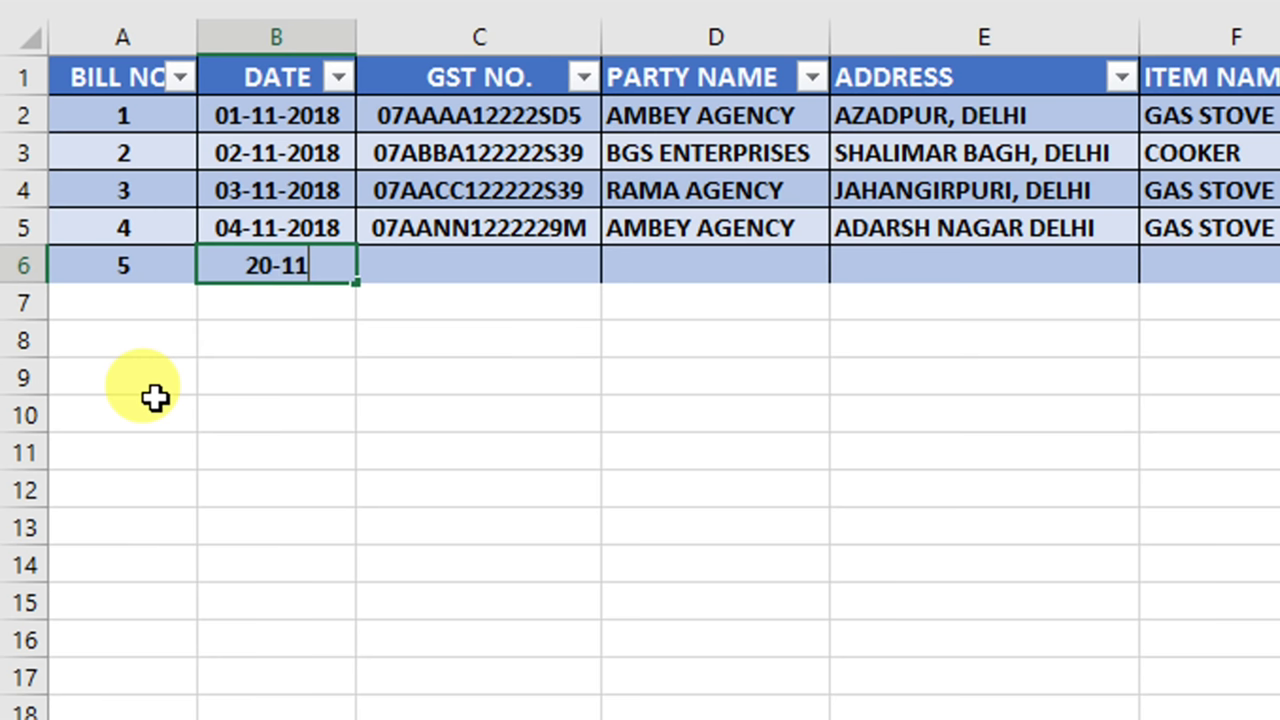
pyautogui.write('-2018')
pyautogui.press('Tab')
pyautogui.hotkey('ctrl', 'z')
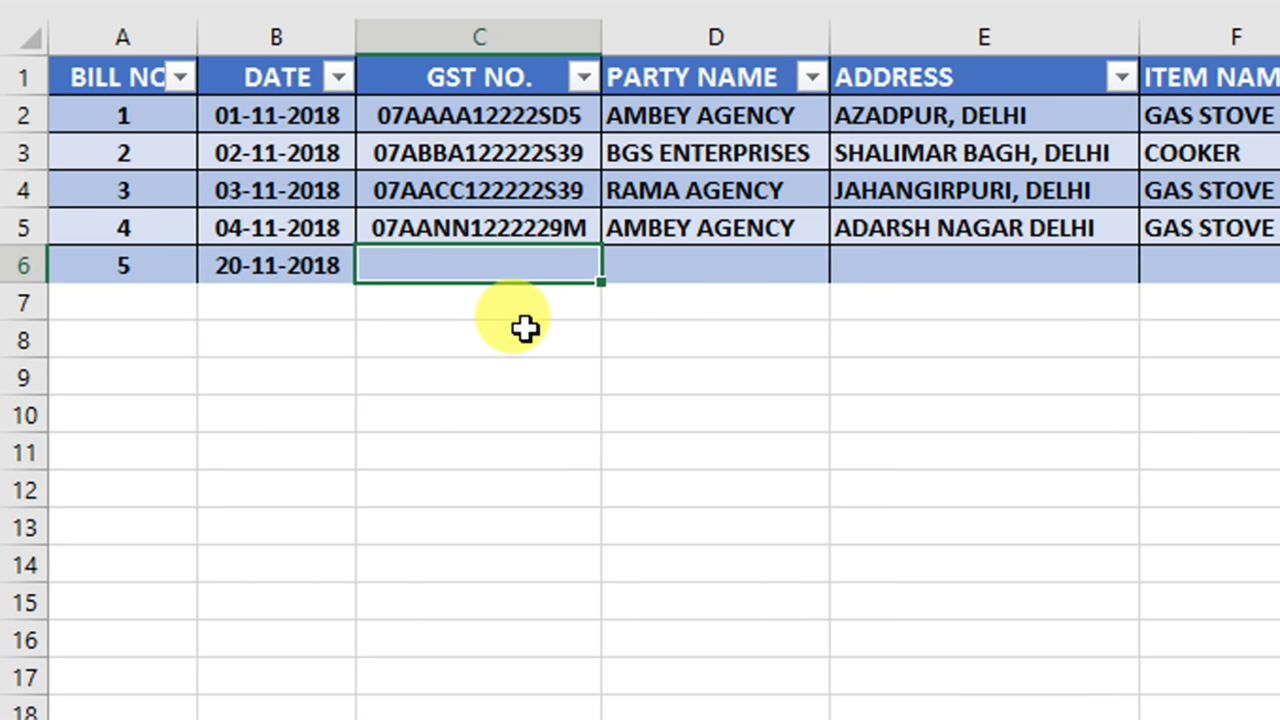
pyautogui.hotkey('ctrl', 'd')
pyautogui.press('F2')
pyautogui.press('BackSpace')
pyautogui.press('BackSpace')
pyautogui.press('BackSpace')
pyautogui.press('BackSpace')
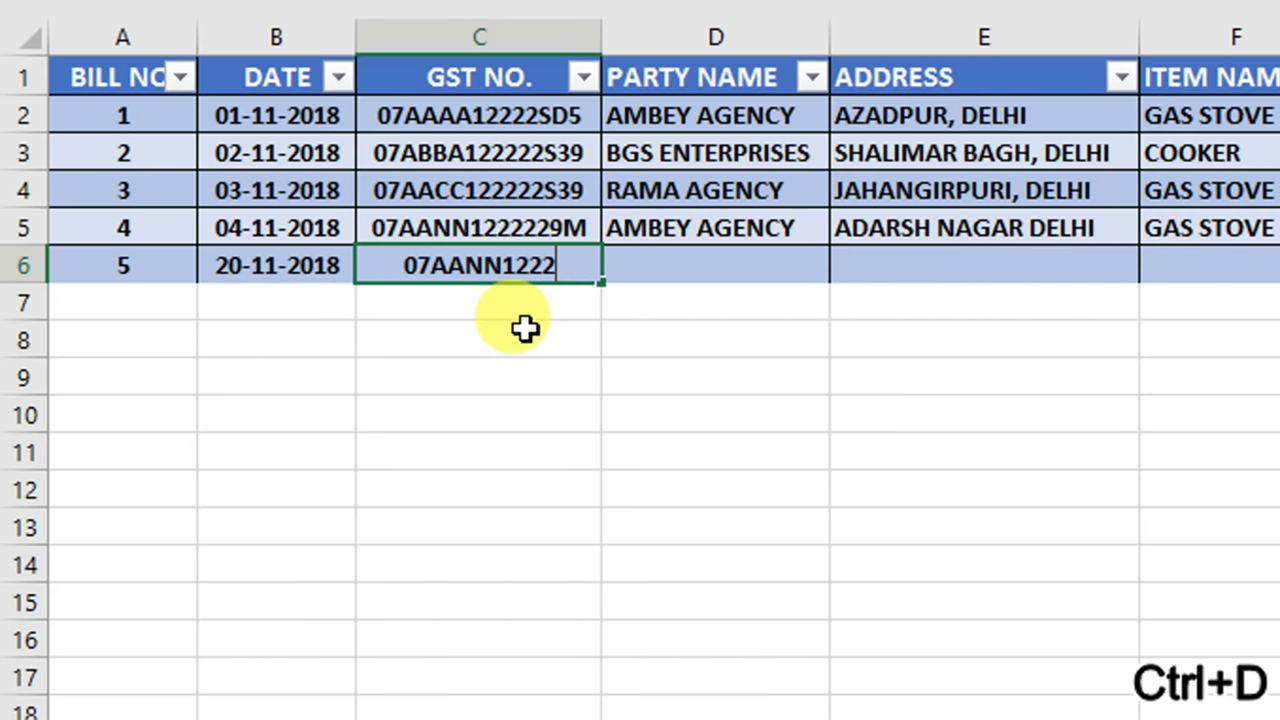
pyautogui.press('BackSpace')
pyautogui.write('GGGG')
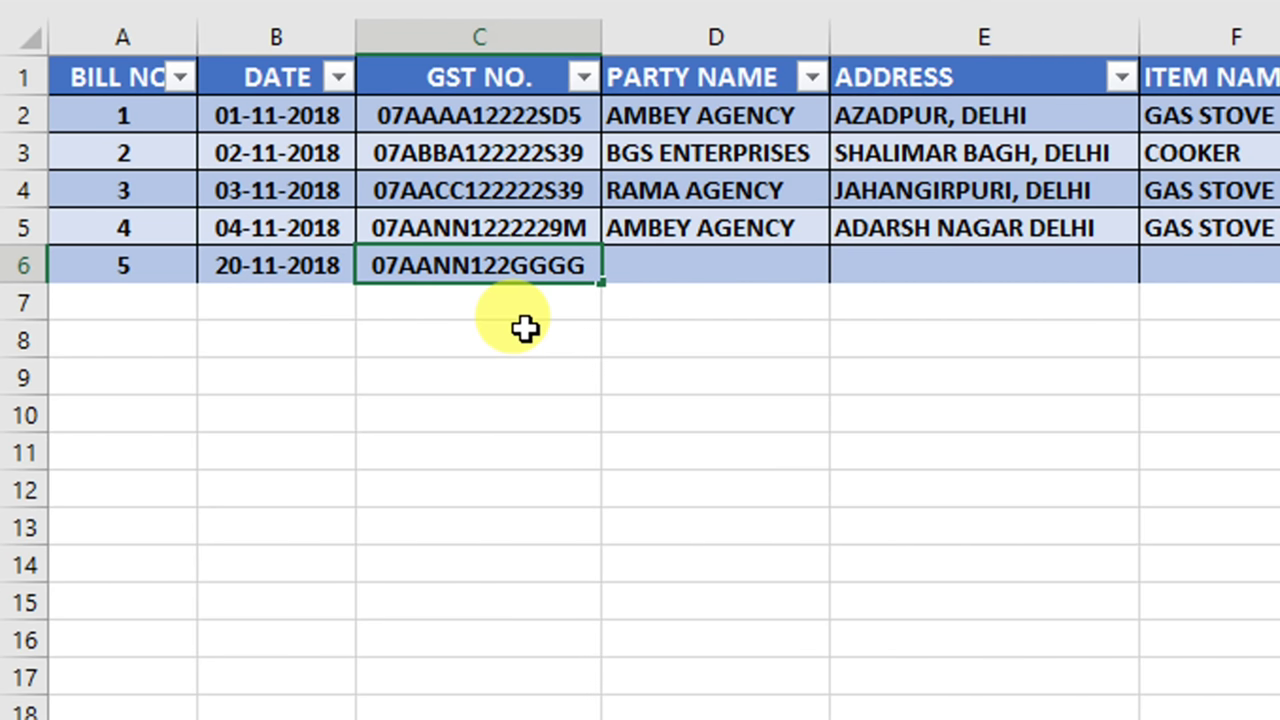
pyautogui.press('Tab')
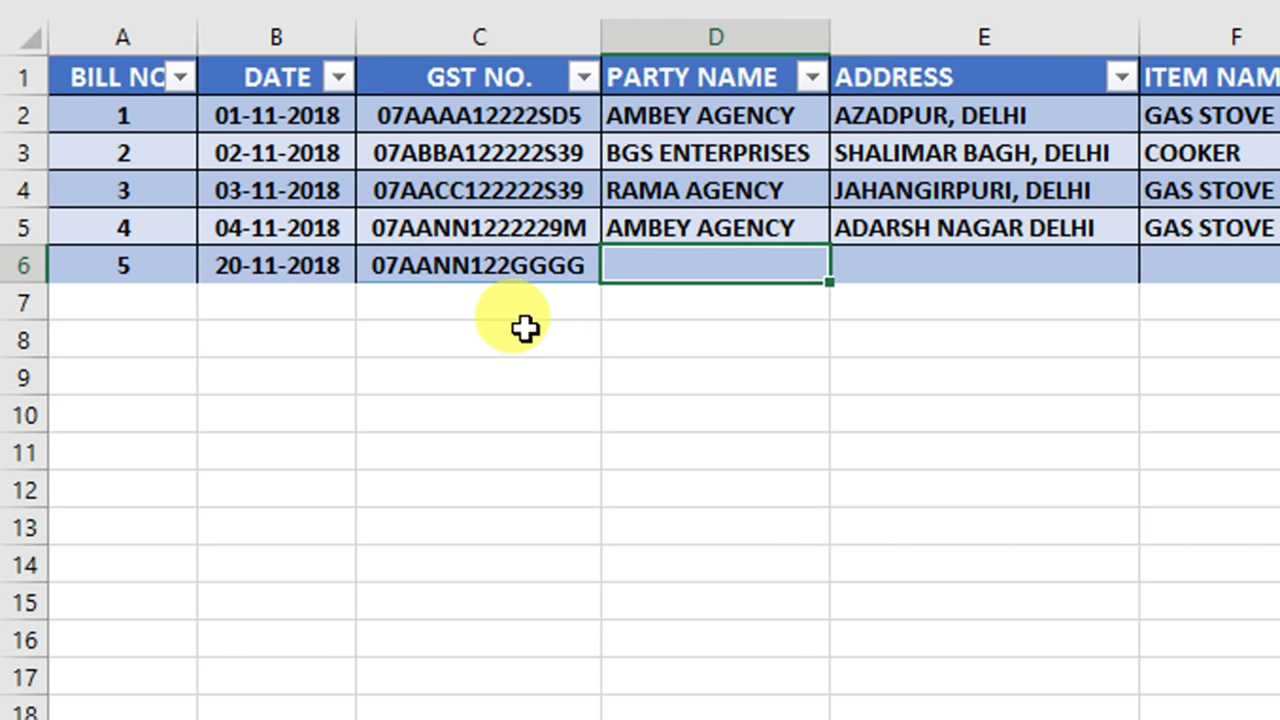
# Enter party ABCE ENTEPRISES, address XYZ, item SLICER and HSN code 7321000 for bill 5.
pyautogui.write('A')
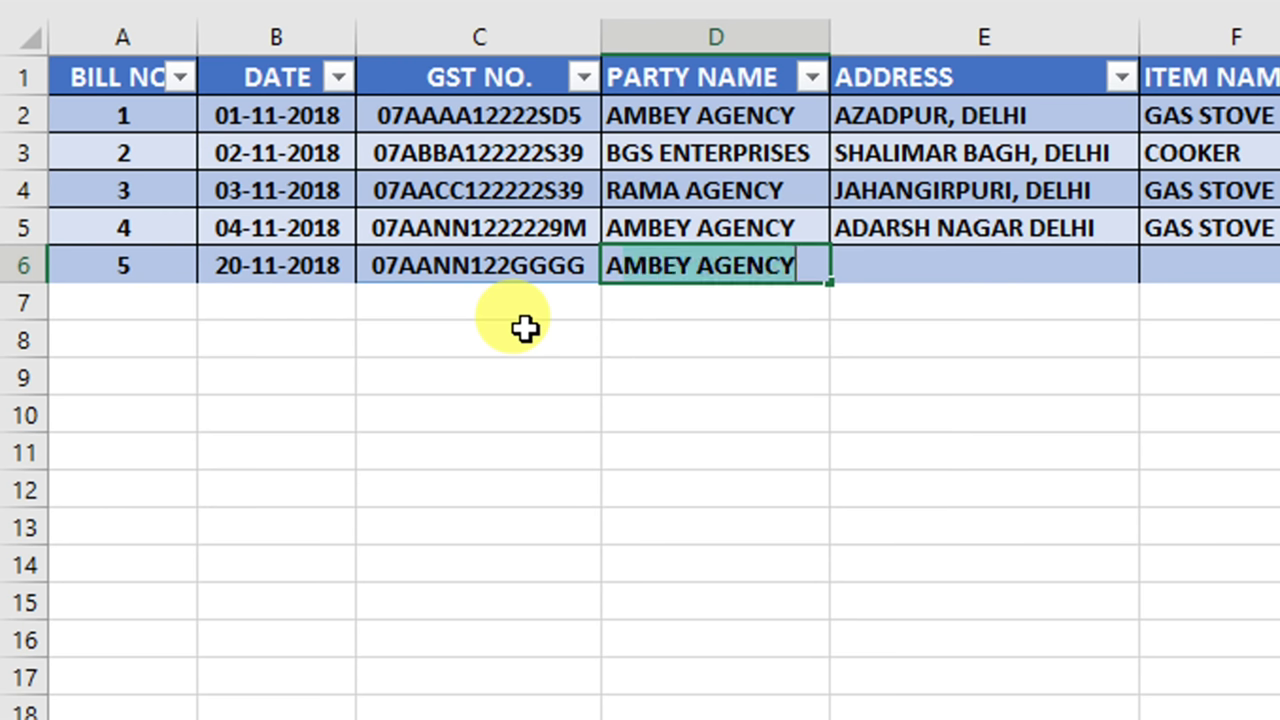
pyautogui.write('BCE ENTEPRISES')
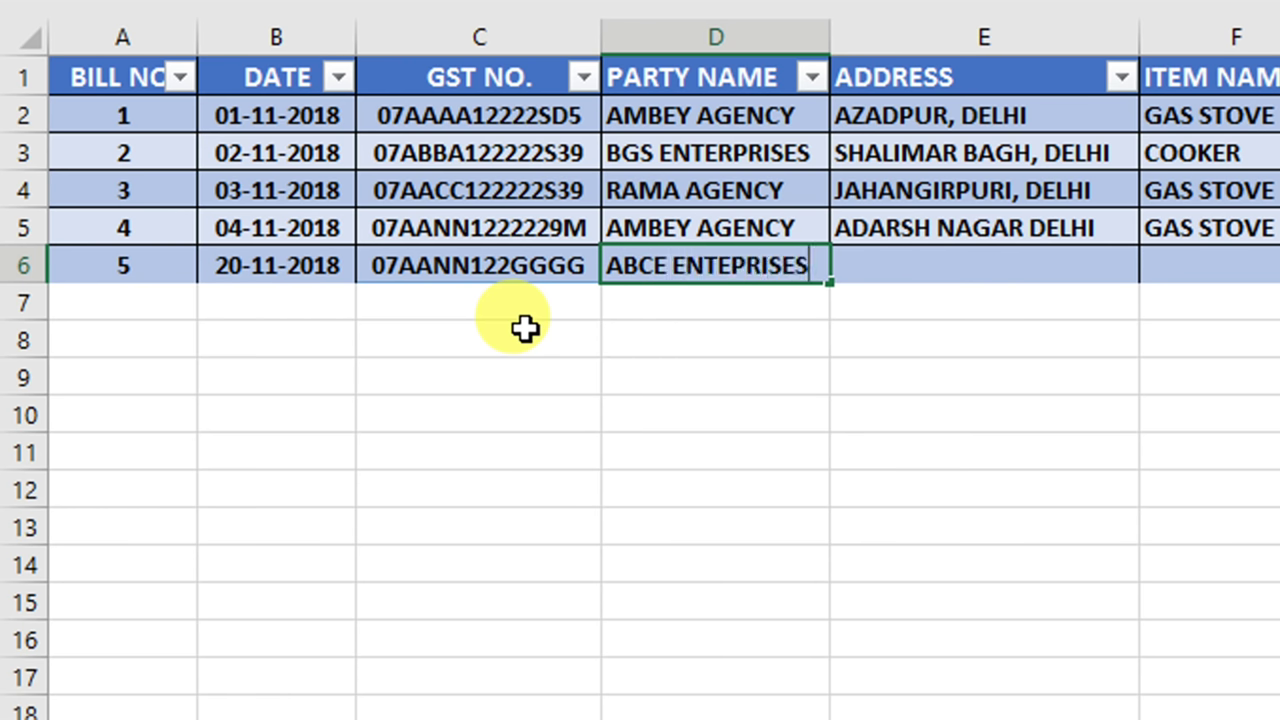
pyautogui.press('Tab')
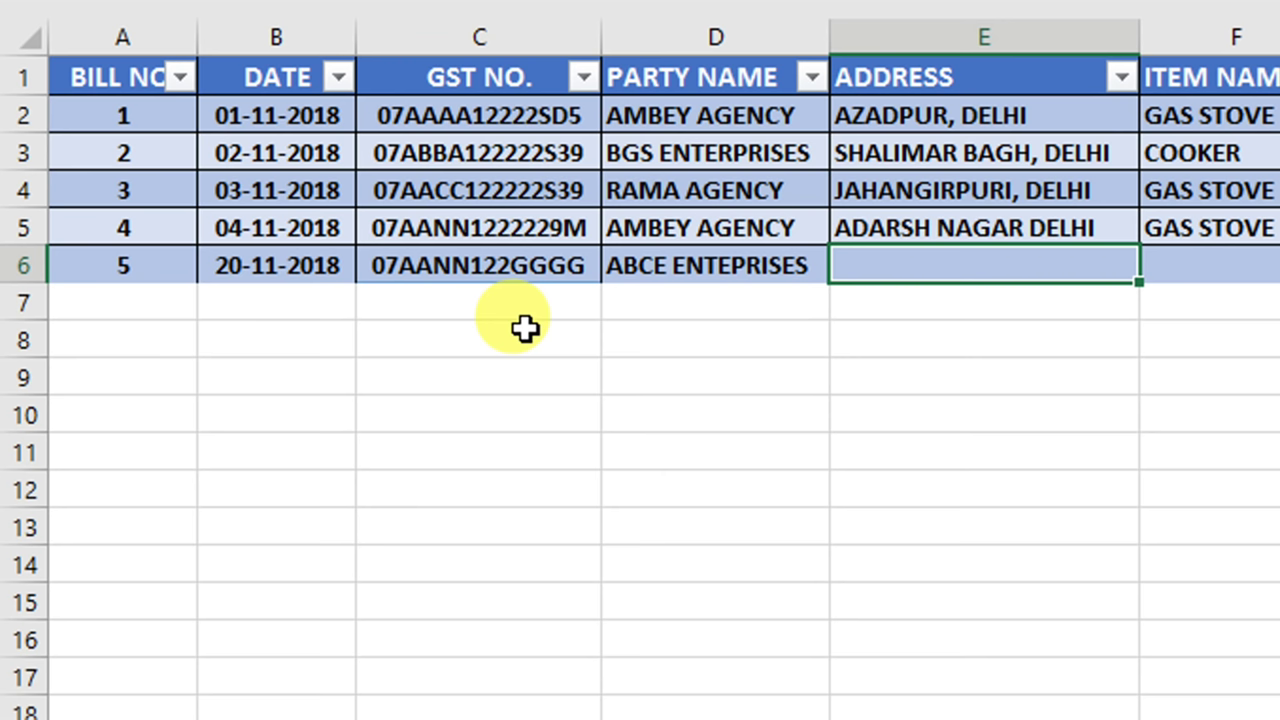
pyautogui.write('XY')
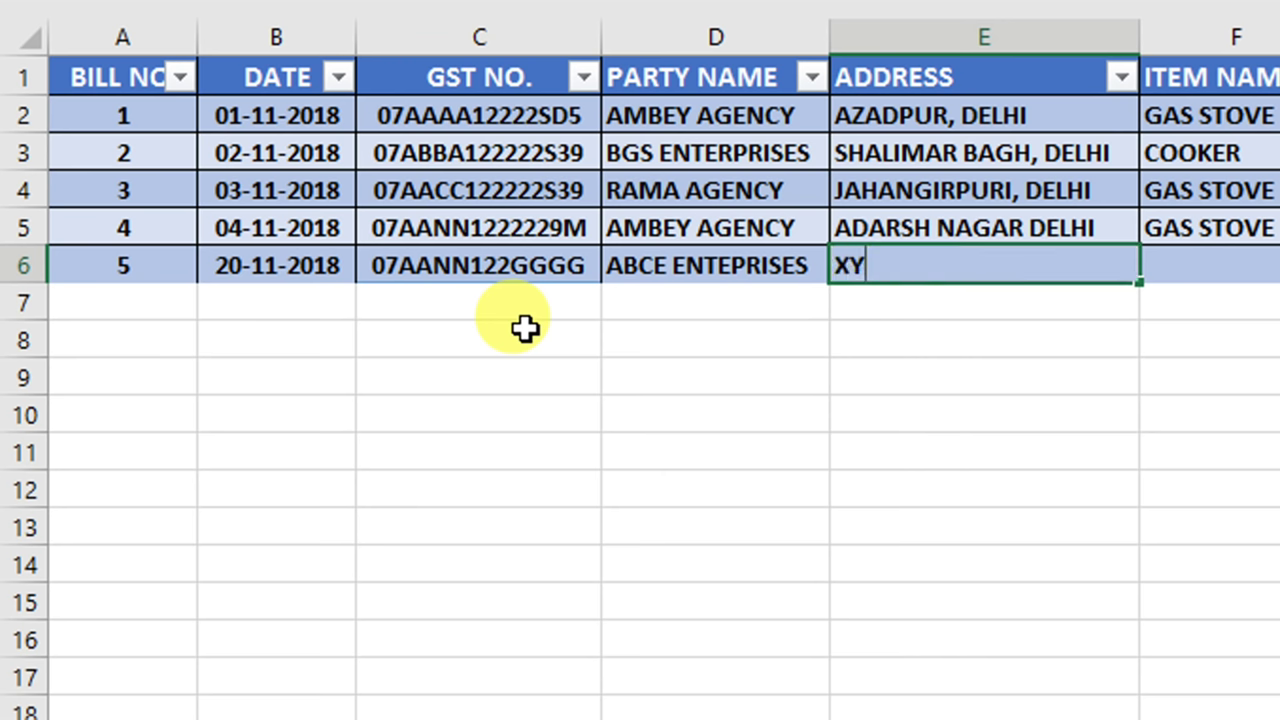
pyautogui.write('Z')
pyautogui.press('Tab')
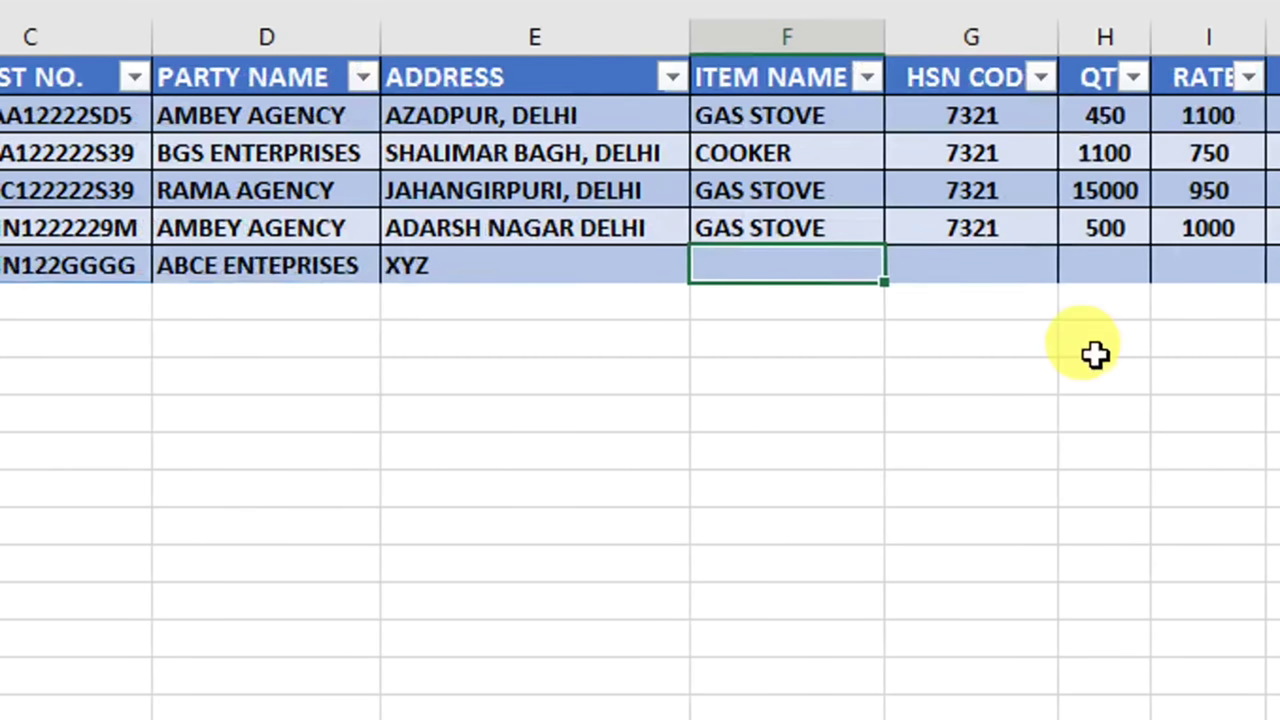
pyautogui.write('SLICE')
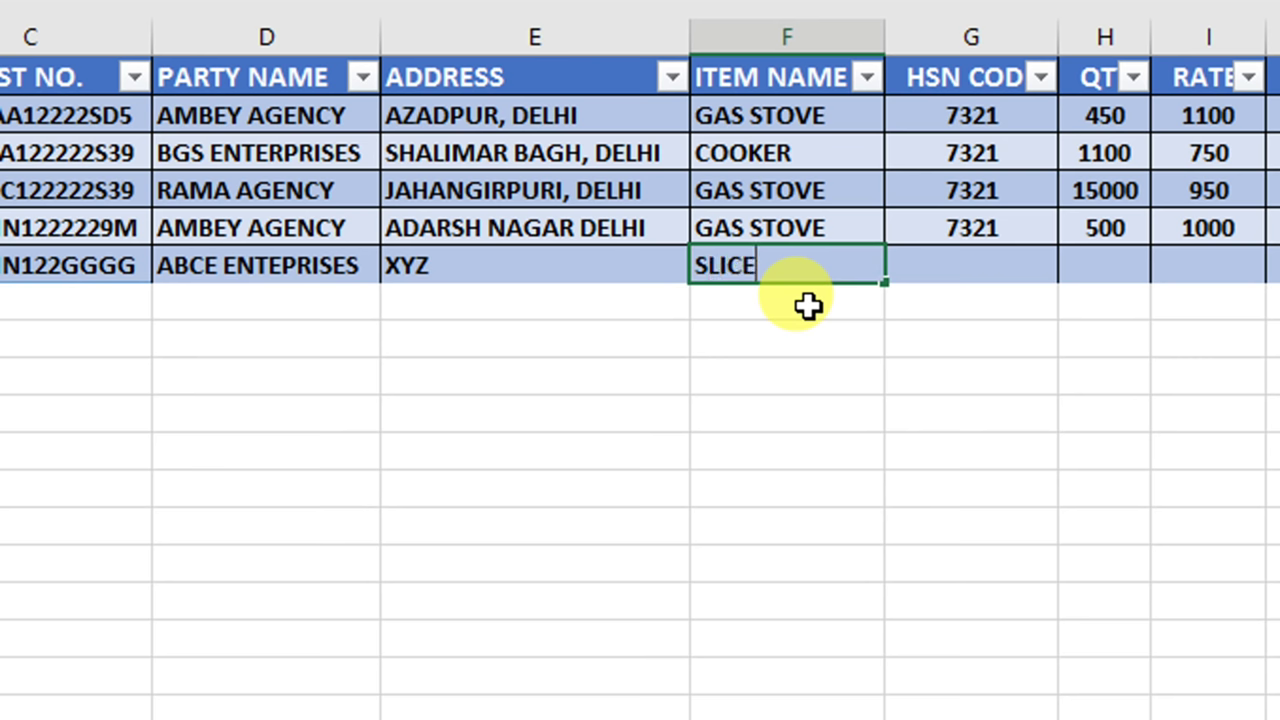
pyautogui.write('R')
pyautogui.press('Tab')
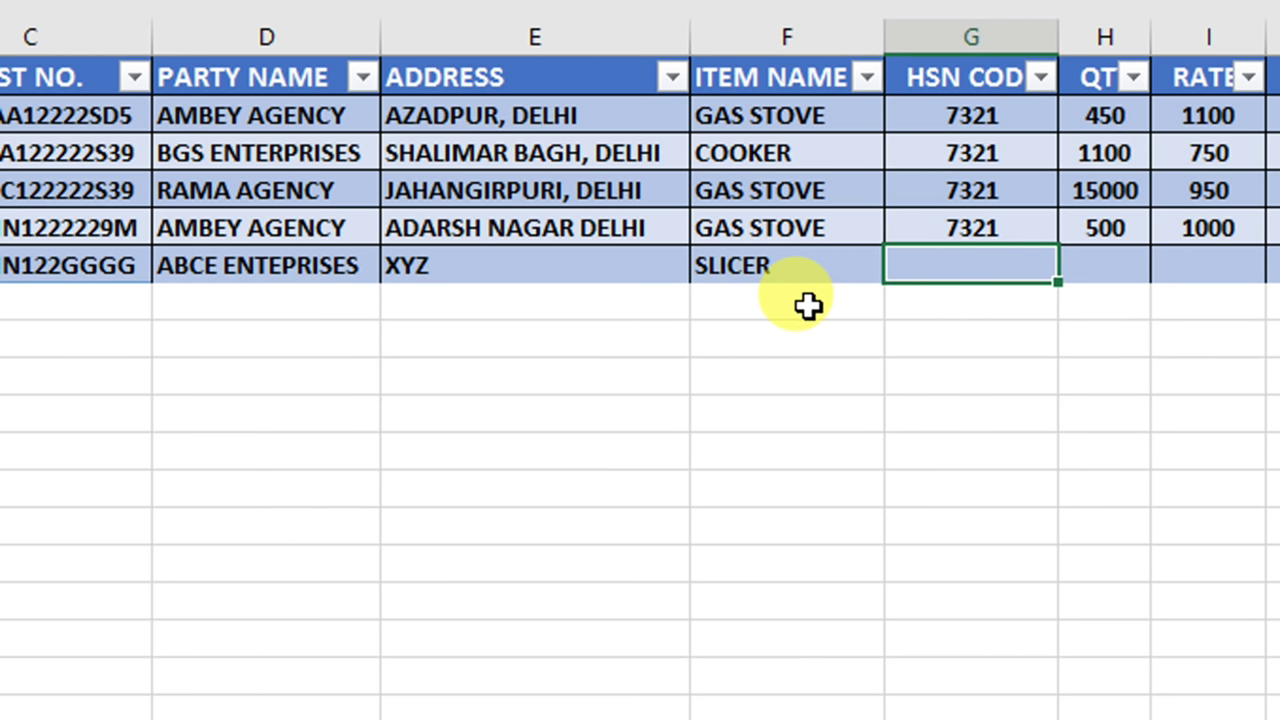
pyautogui.write('732')
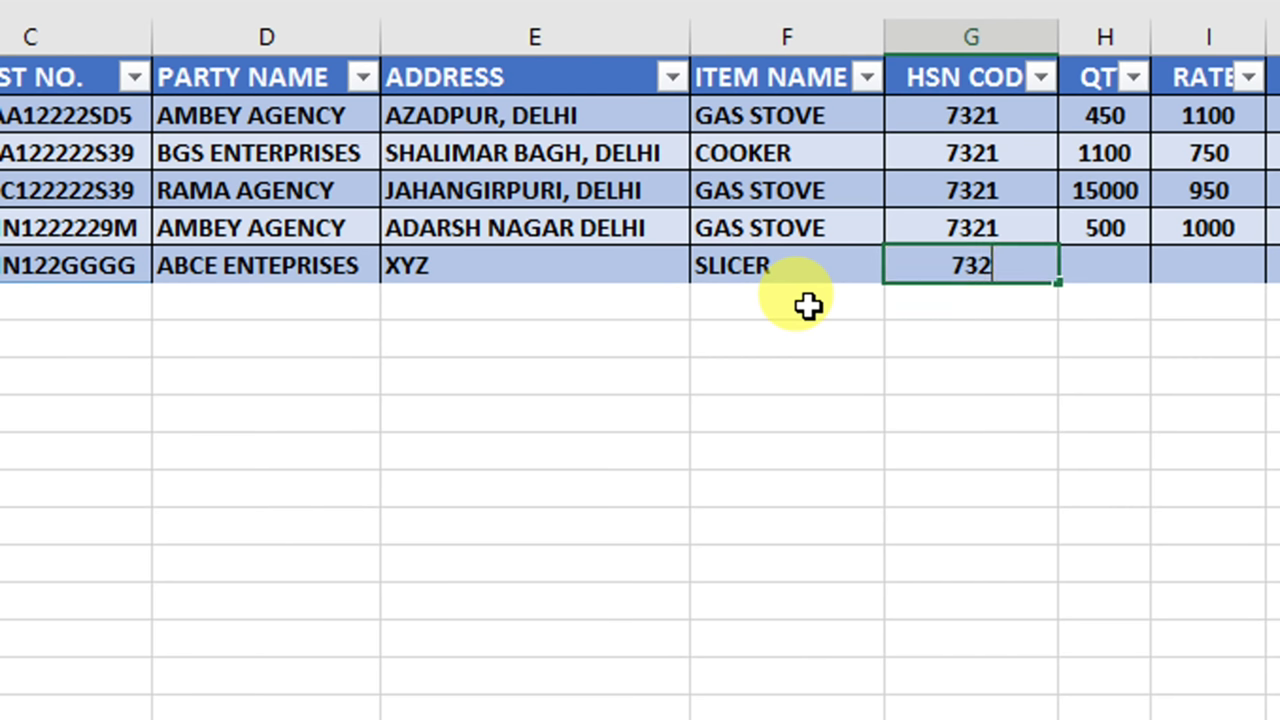
pyautogui.write('1000')
pyautogui.press('Tab')
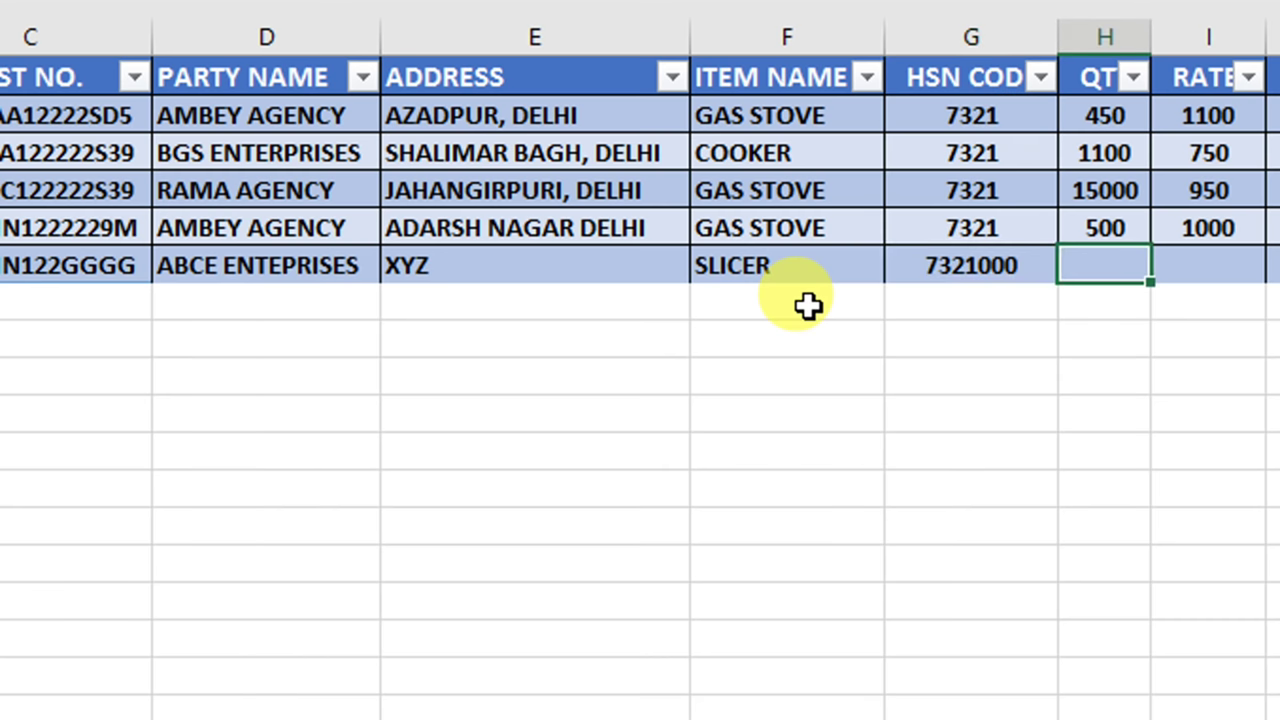
# Give bill 5 quantity 10, rate 50 and a 12% GST rate.
pyautogui.hscroll(2, 1166, 340)
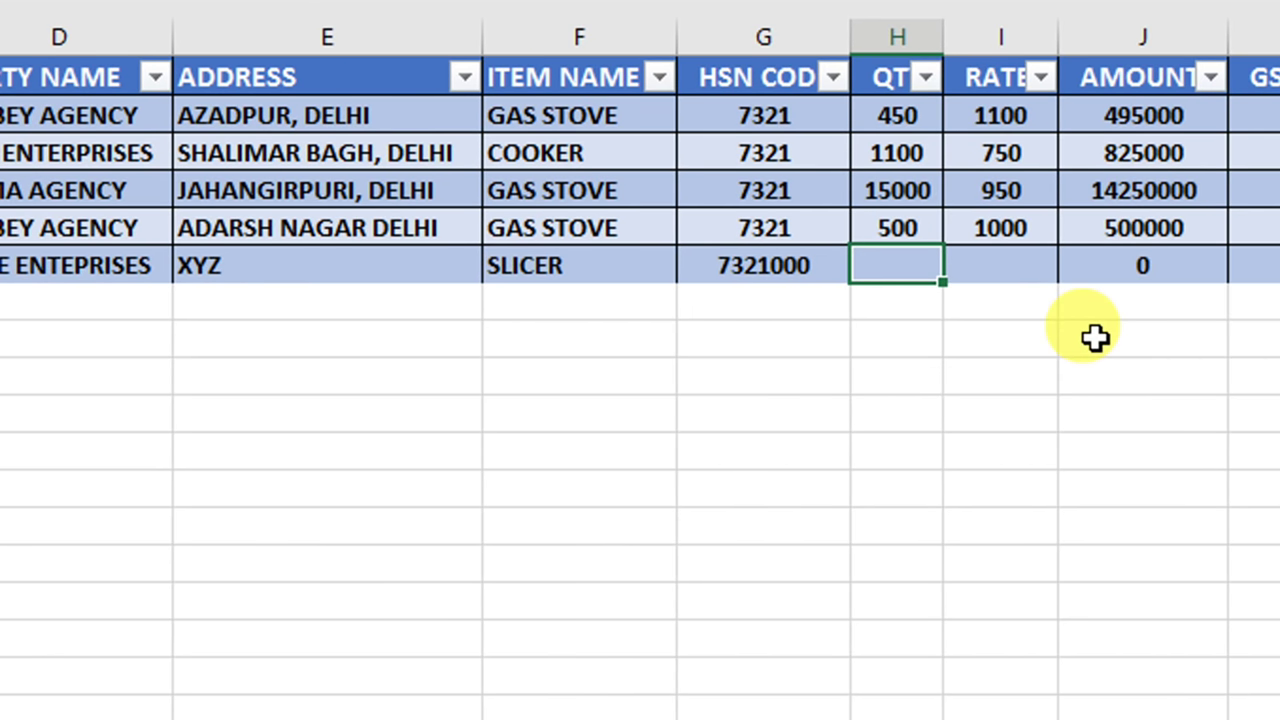
pyautogui.write('10')
pyautogui.press('Tab')
pyautogui.write('5')
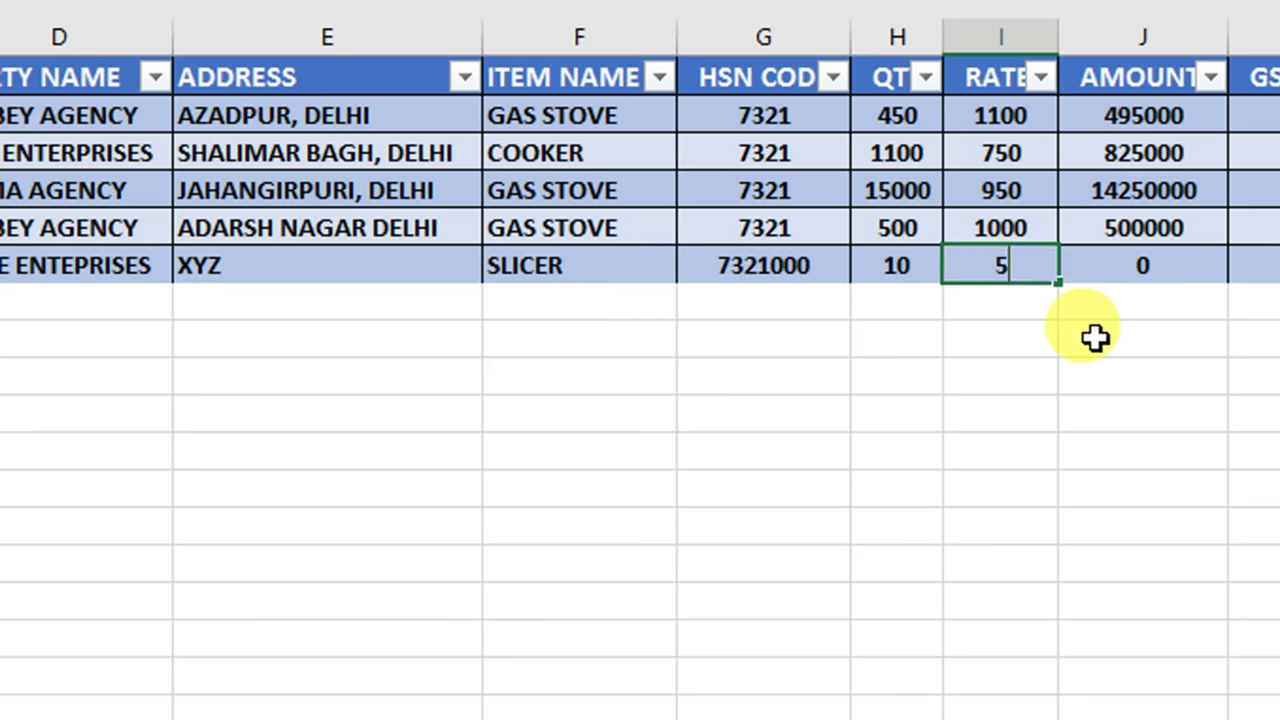
pyautogui.write('0')
pyautogui.press('Tab')
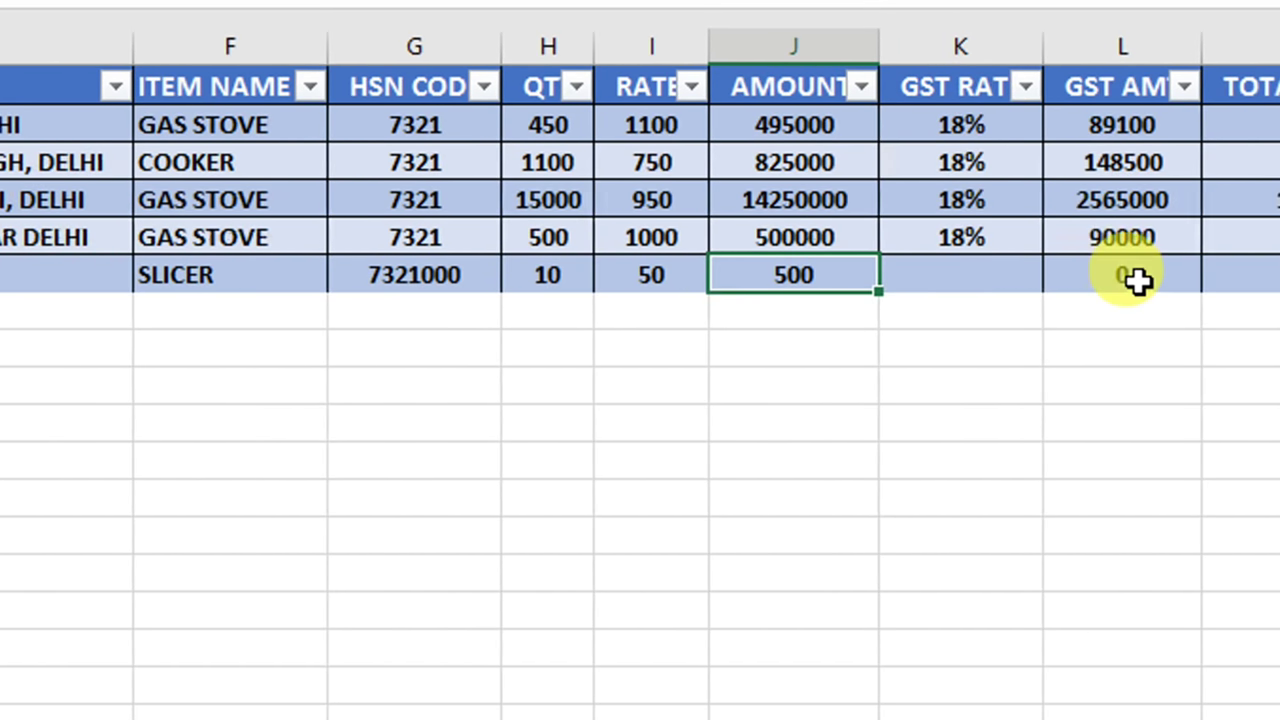
pyautogui.click(682, 270)
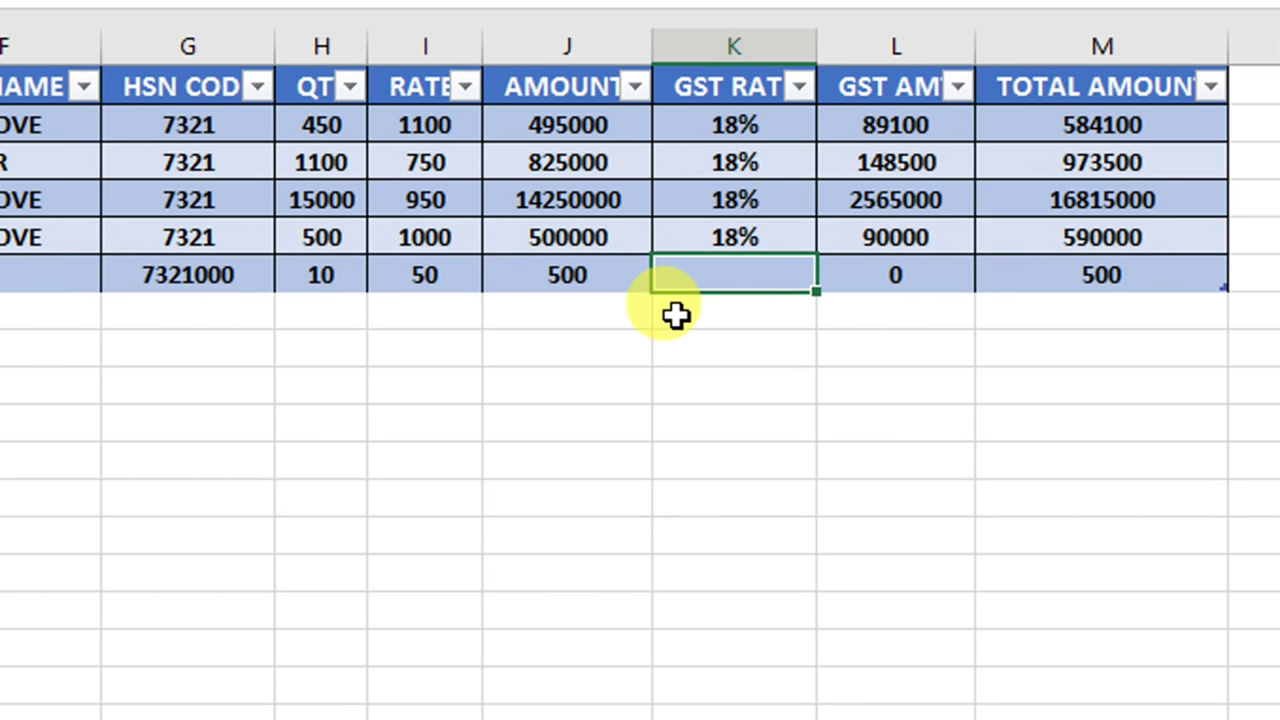
pyautogui.write('12')
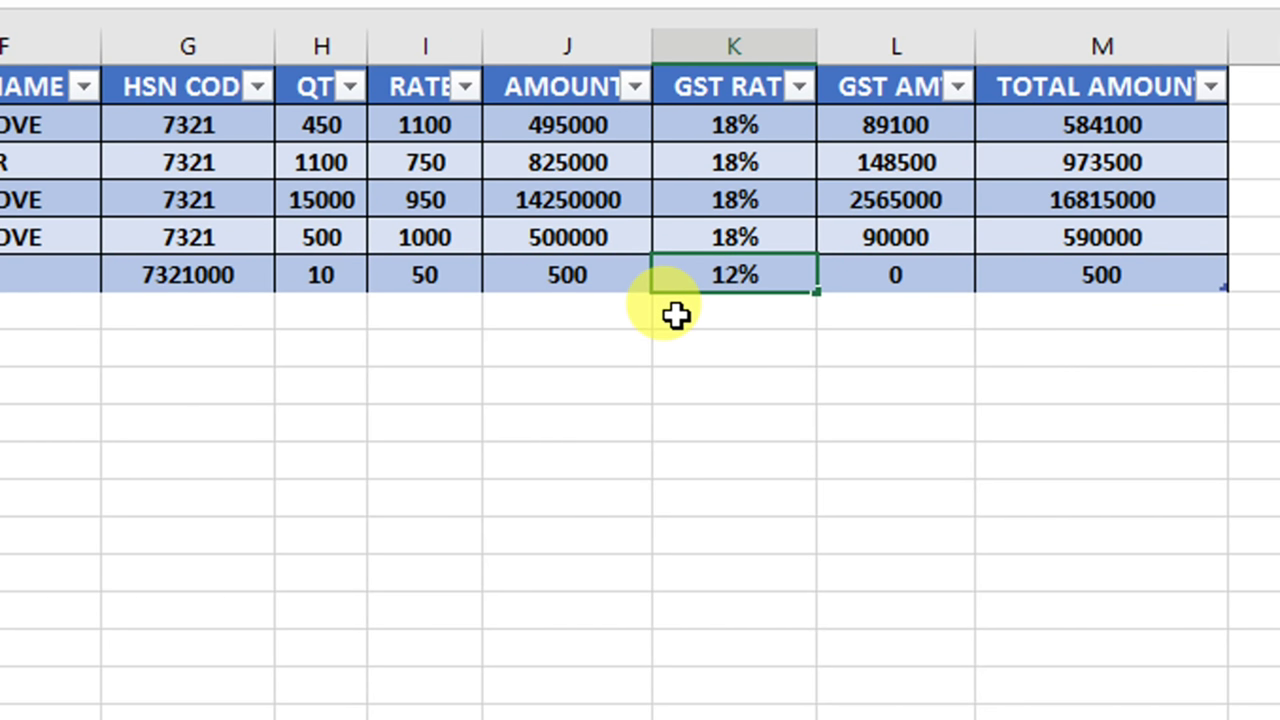
pyautogui.press('Tab')
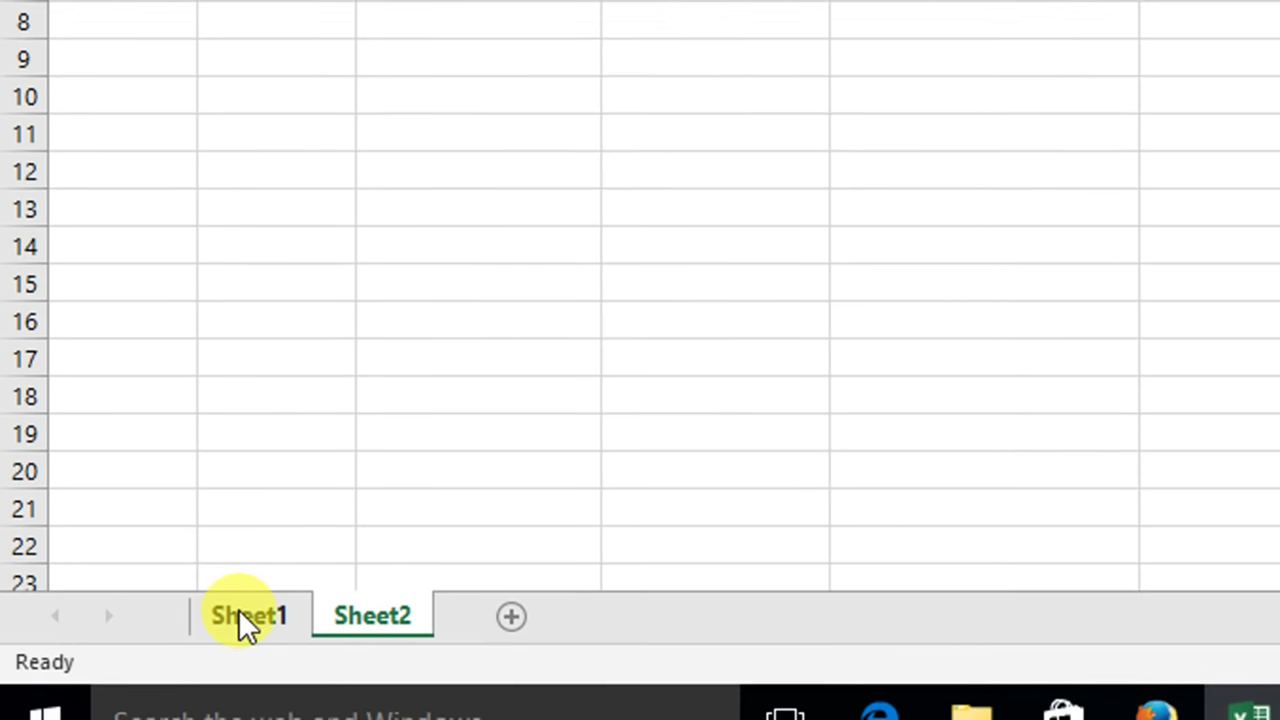
# On Sheet1, choose invoice number 5 in cell F5 to fill the invoice with the SLICER bill.
pyautogui.click(245, 625)
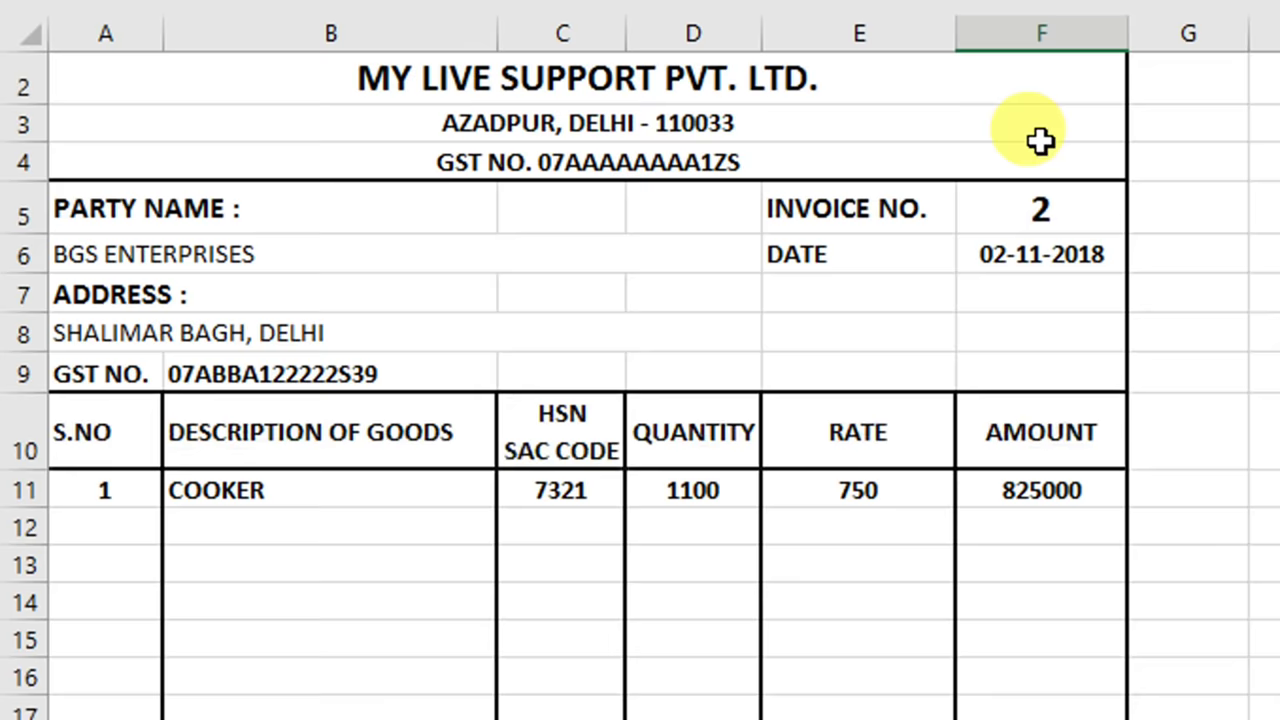
pyautogui.scroll(1, 1040, 140)
pyautogui.click(1030, 248)
pyautogui.click(1143, 255)
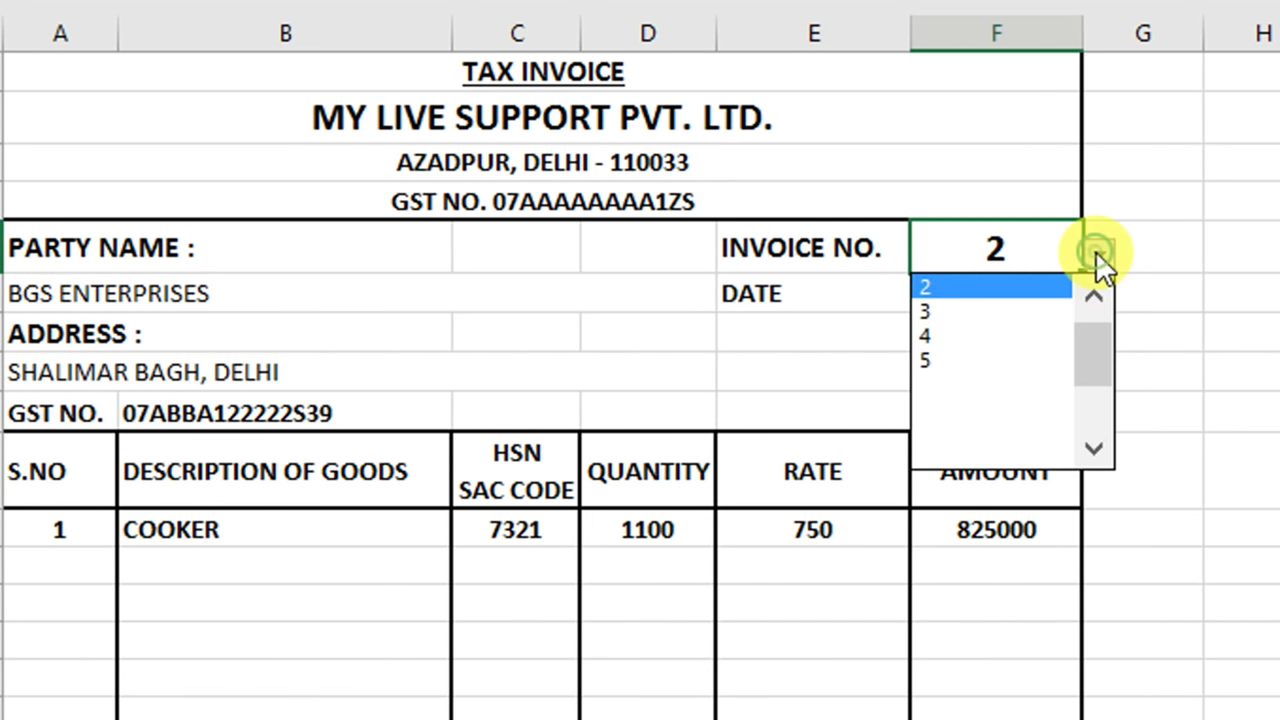
pyautogui.click(994, 358)
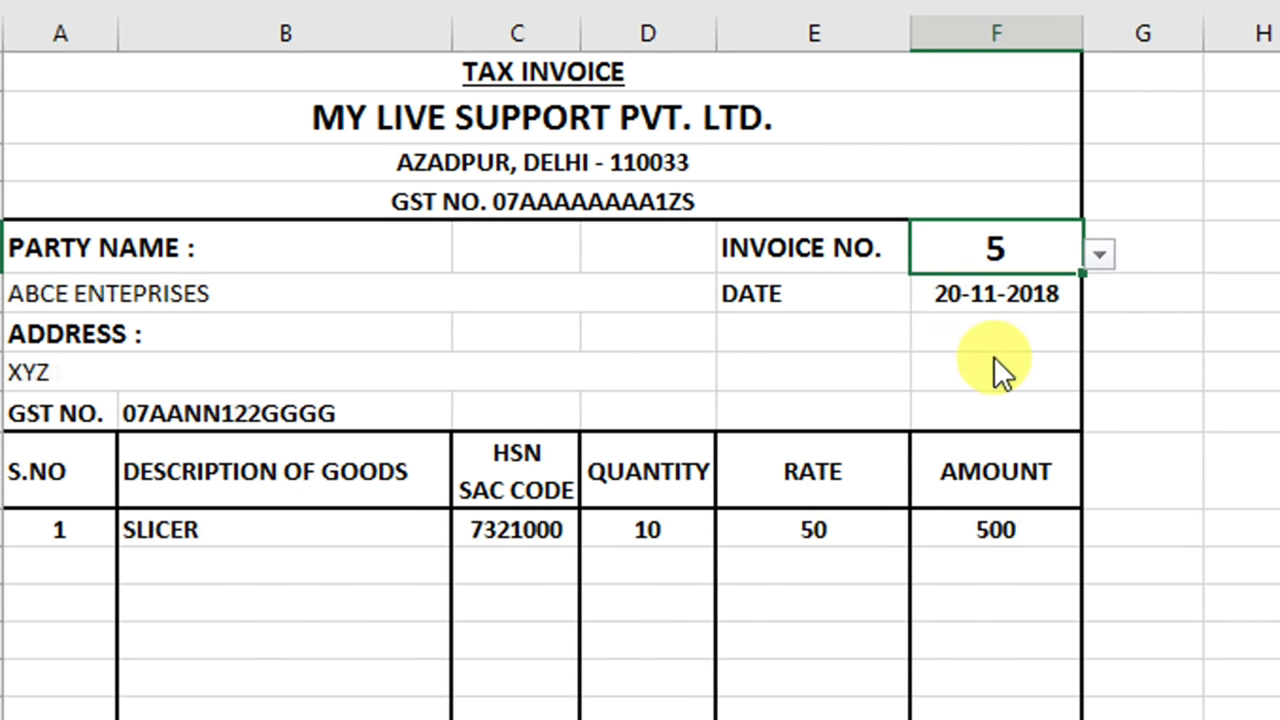
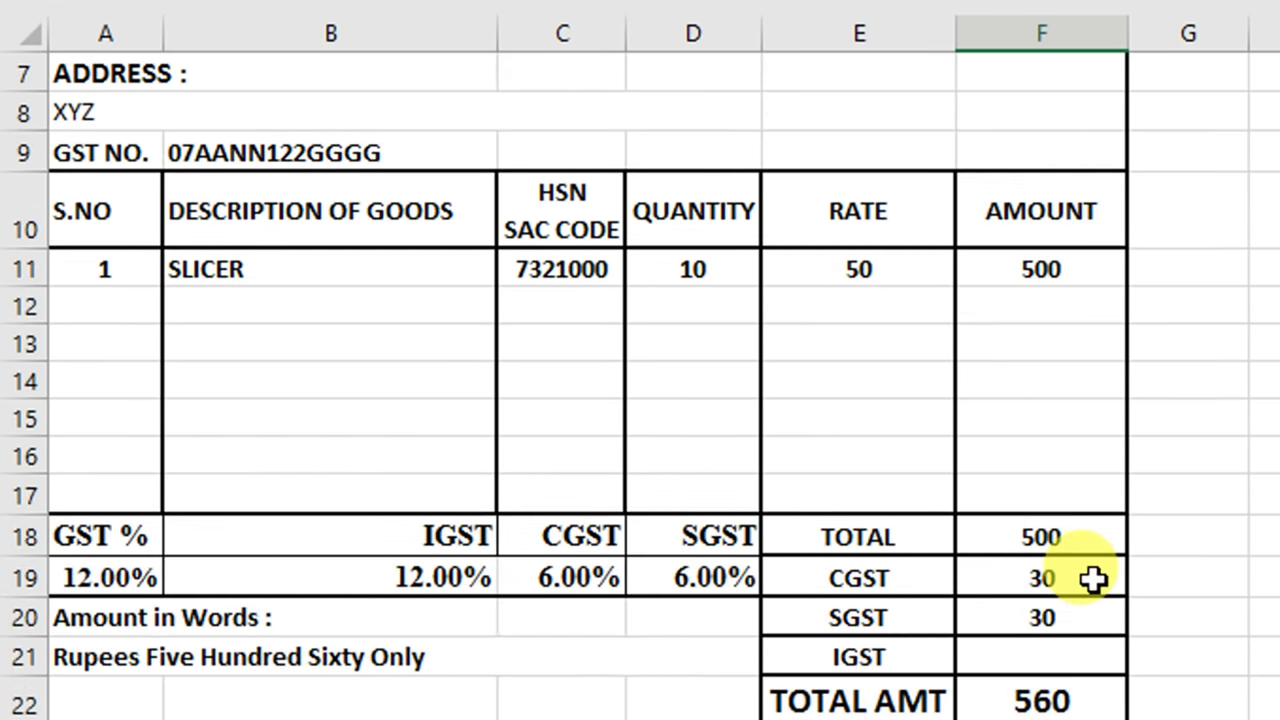
# Glance at the Sheet2 data table, then check the invoice's 'Rupees Five Hundred Sixty Only' line on Sheet1.
pyautogui.scroll(-2, 1094, 580)
pyautogui.scroll(-1, 900, 585)
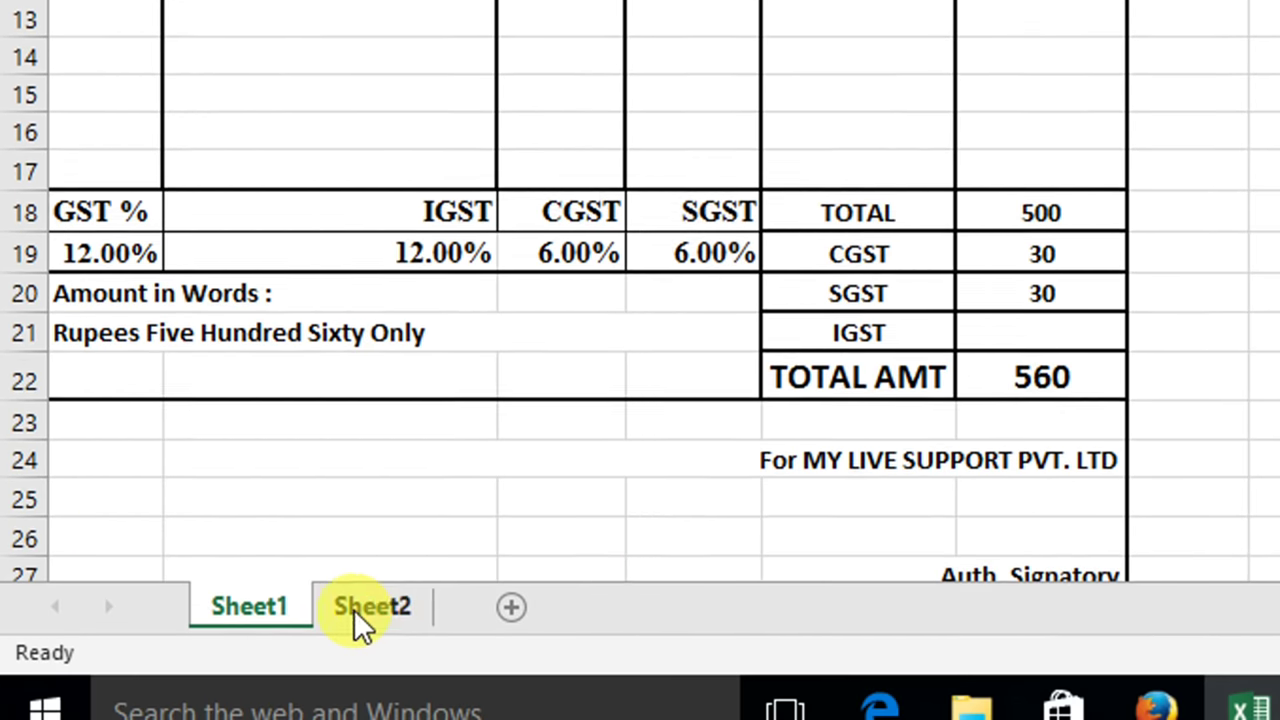
pyautogui.click(354, 612)
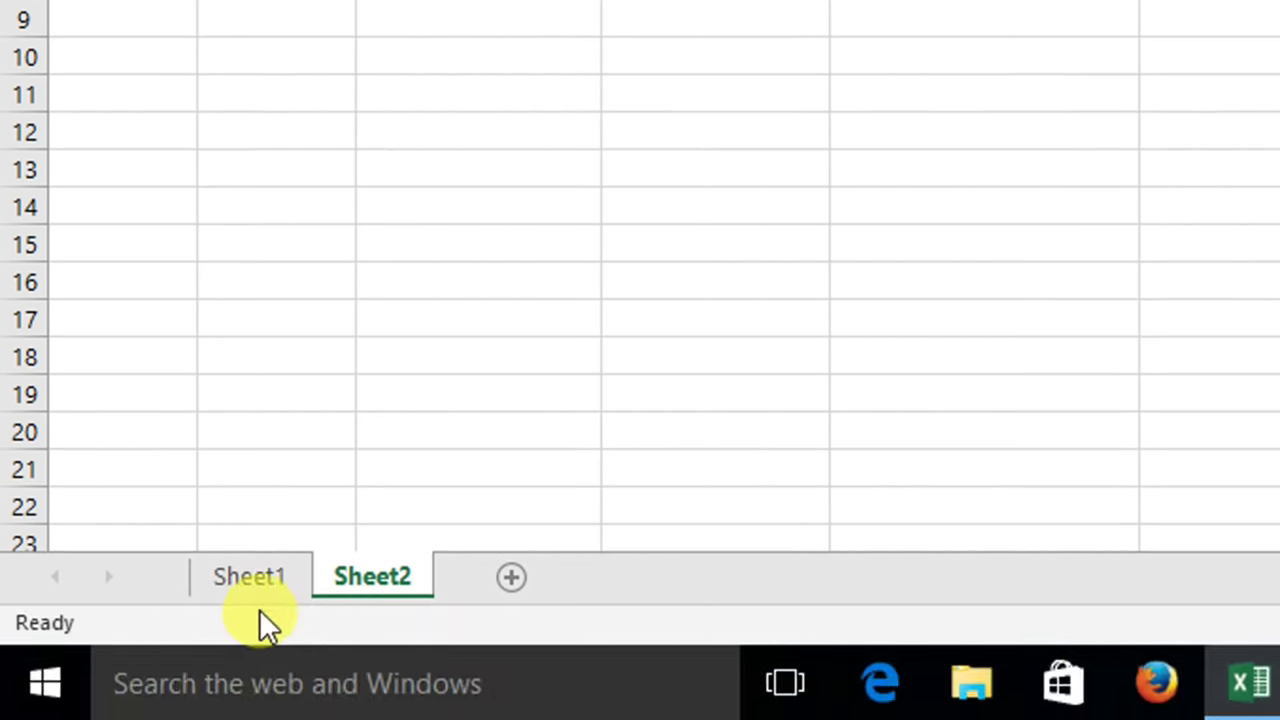
pyautogui.click(255, 580)
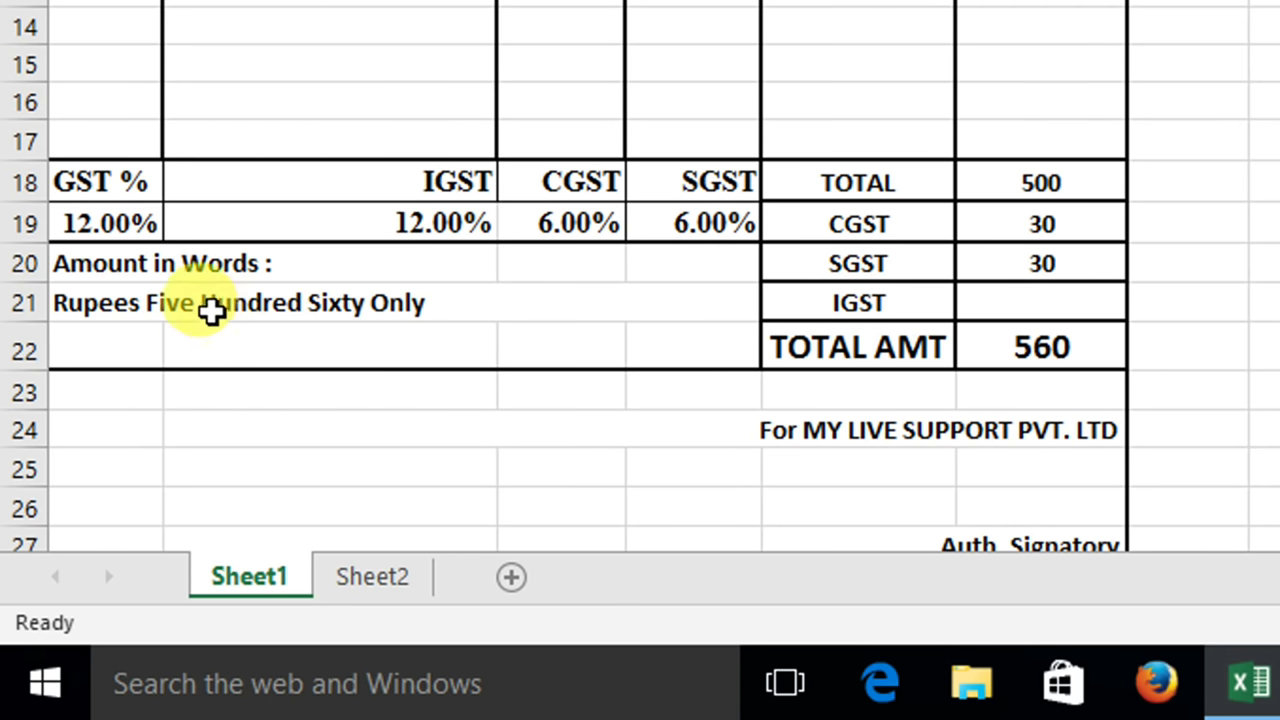
pyautogui.click(214, 306)
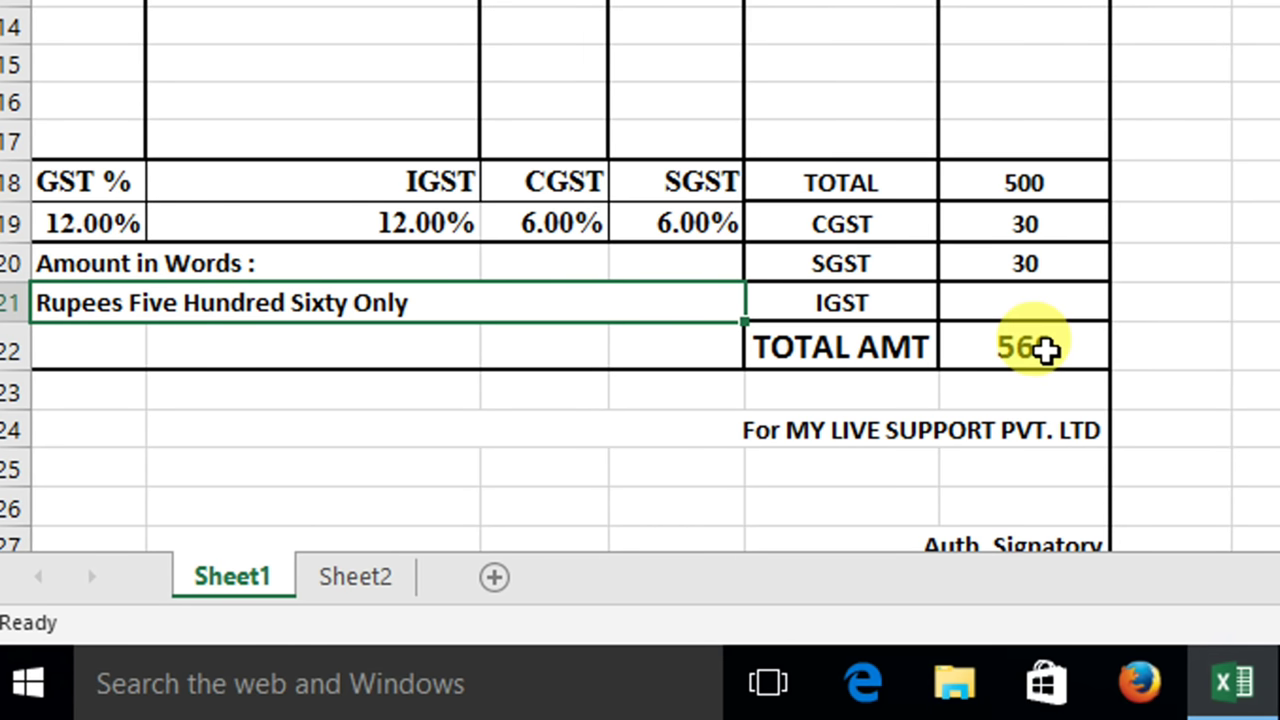
pyautogui.scroll(1, 1045, 345)
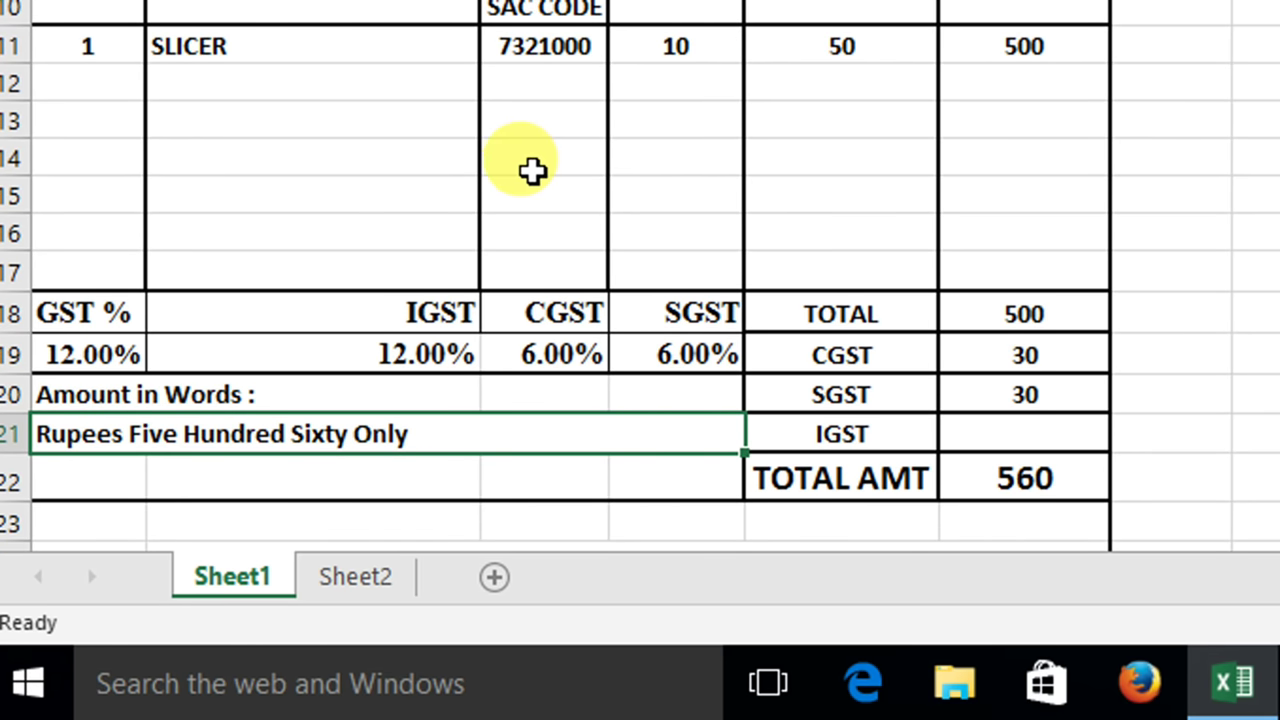
pyautogui.scroll(1, 286, 86)
pyautogui.scroll(1, 100, 86)
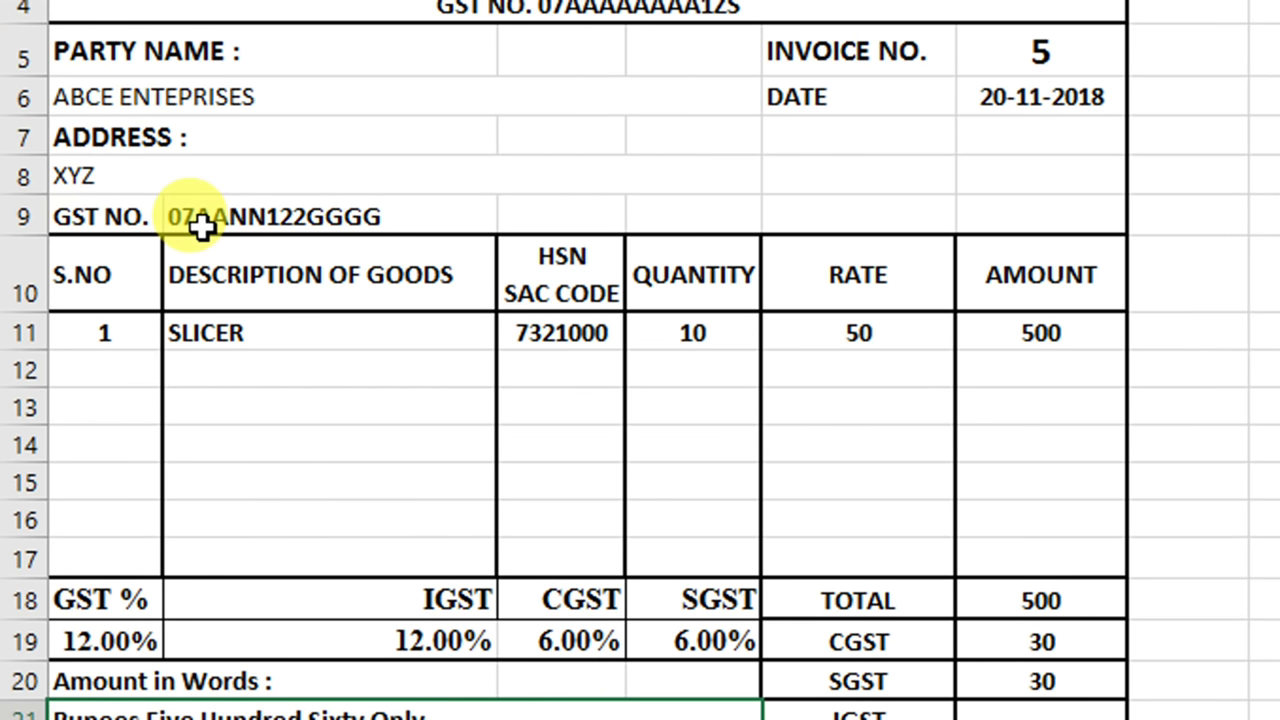
pyautogui.scroll(-1, 266, 500)
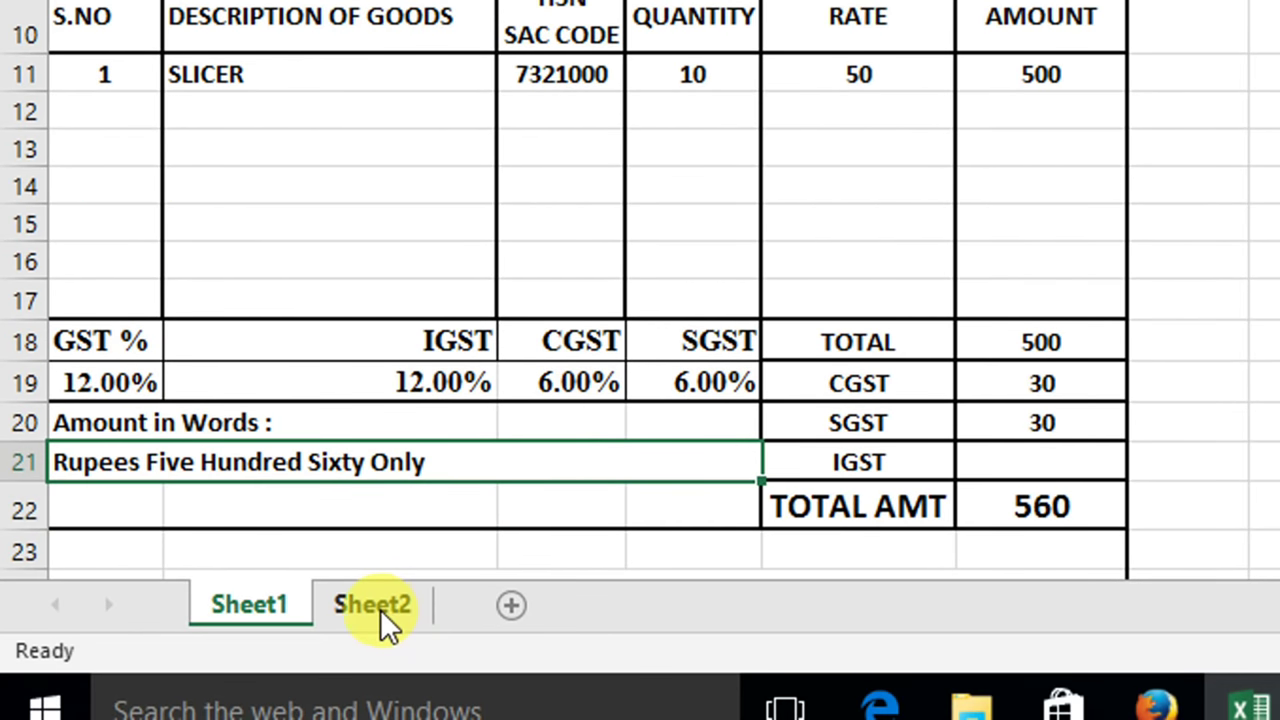
# Start a new Sheet2 row below bill 5 with bill number 6 dated 30-11-2018.
pyautogui.click(387, 622)
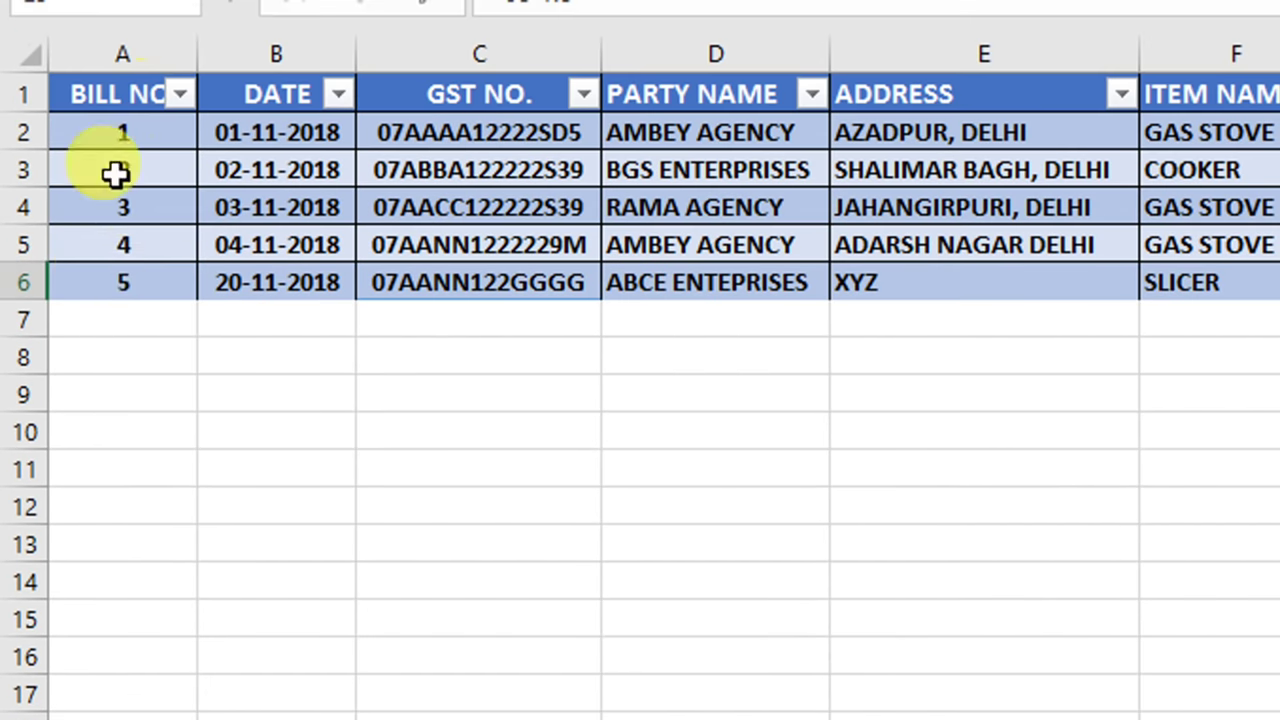
pyautogui.click(101, 316)
pyautogui.write('6')
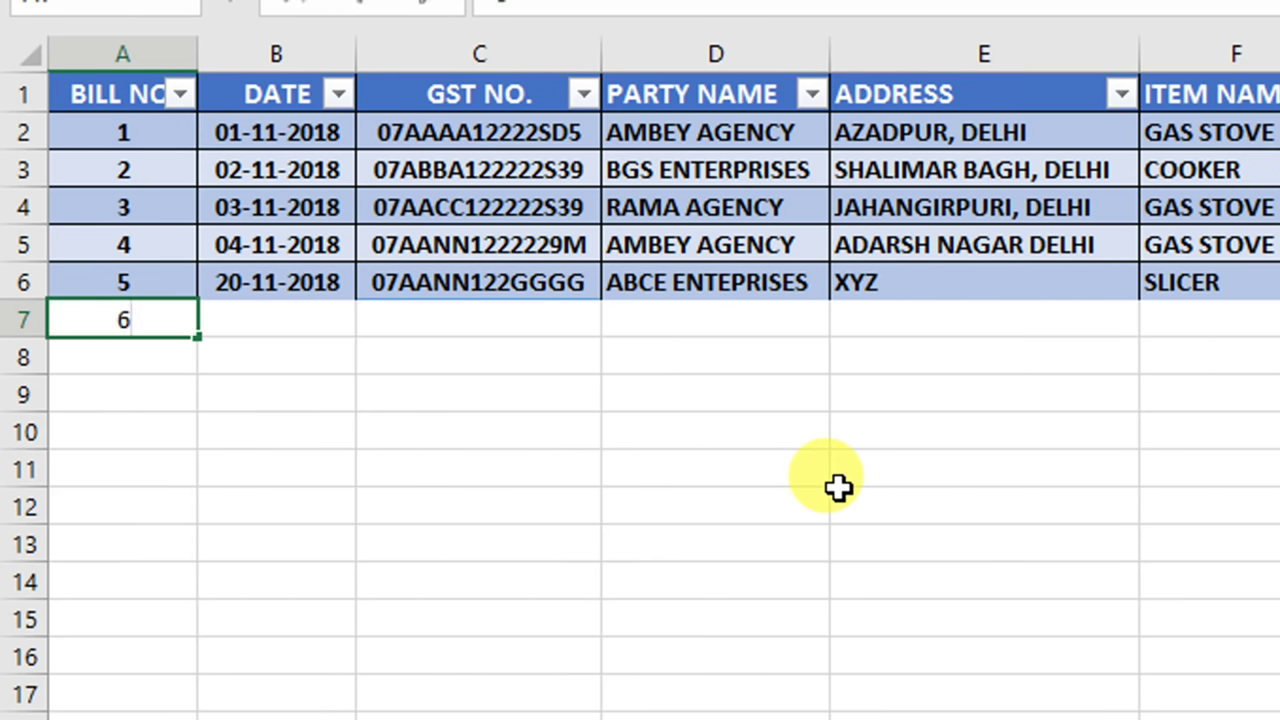
pyautogui.press('Tab')
pyautogui.write('30-')
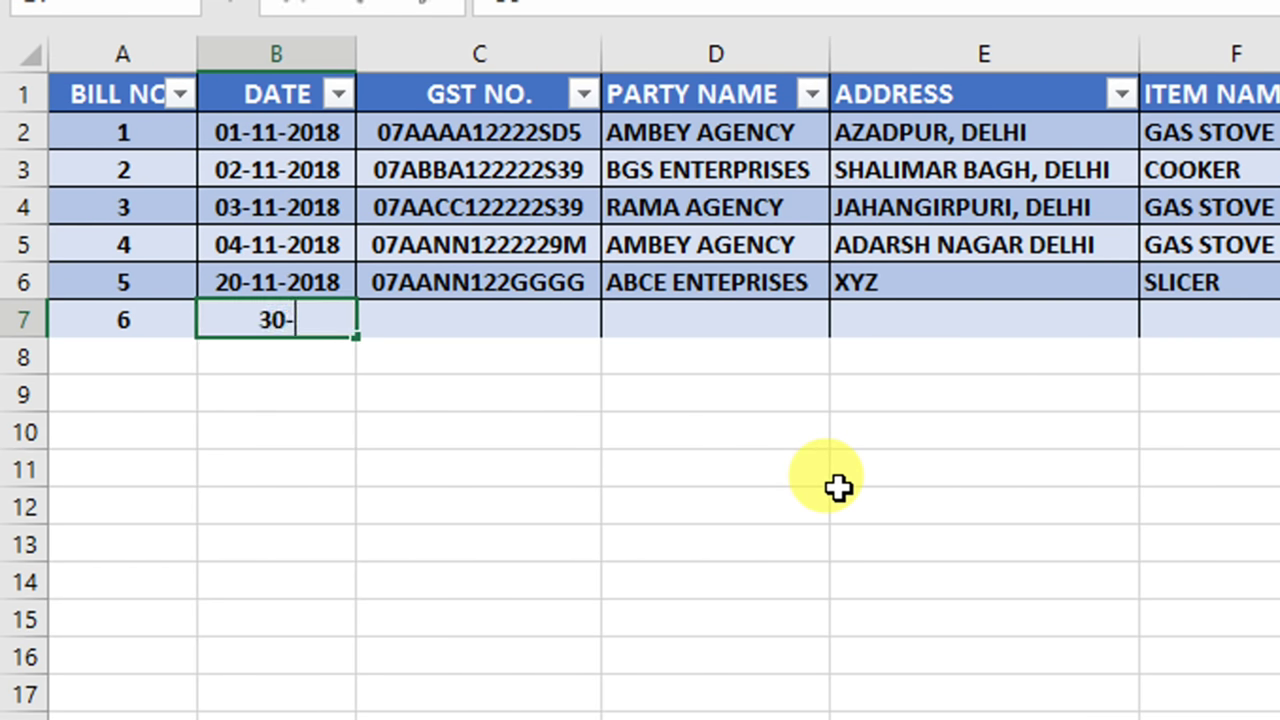
pyautogui.write('11-2018')
pyautogui.press('Tab')
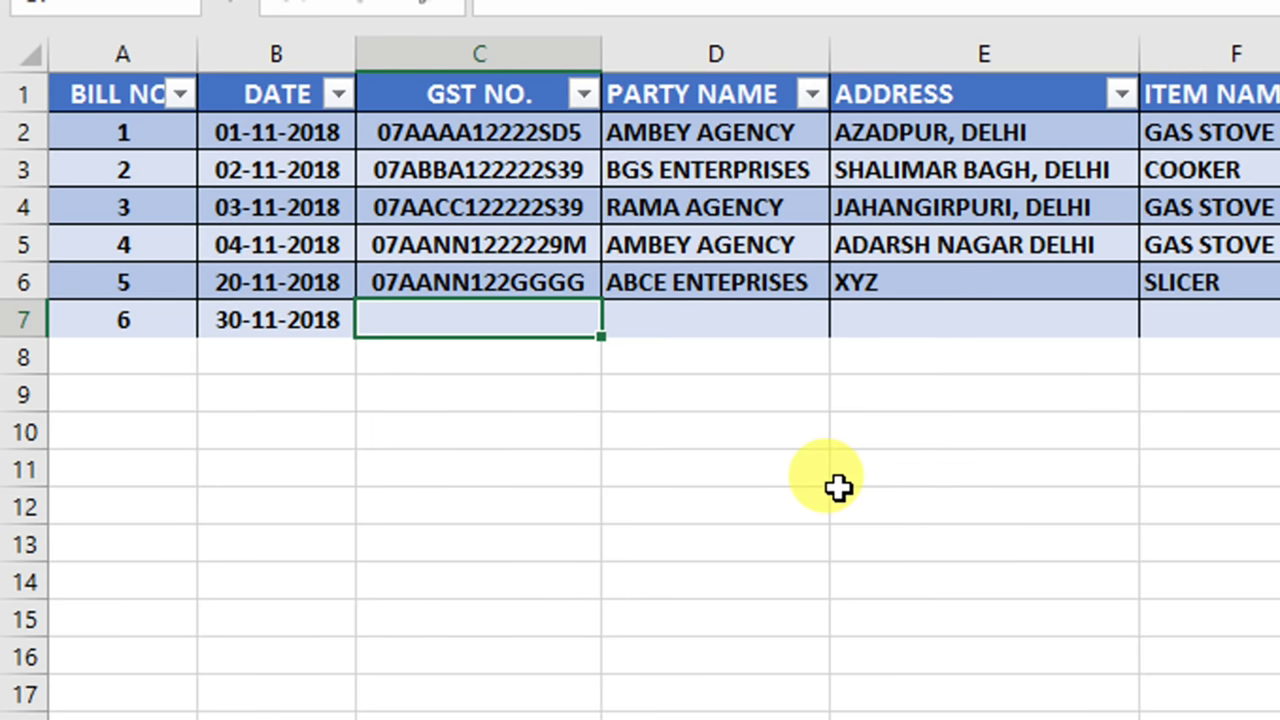
# Fill in bill 6's edited GST number, party SHYAM ENTERPRISES and address XYZZZ.
pyautogui.hotkey('ctrl', 'd')
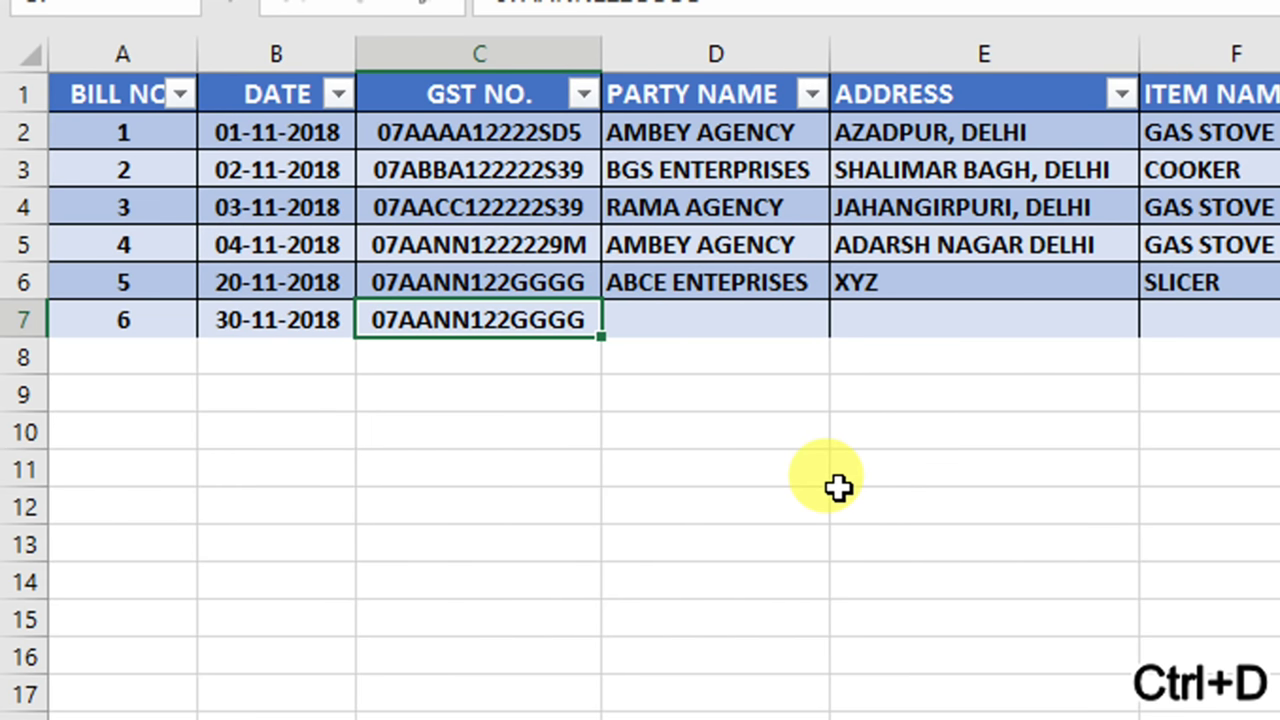
pyautogui.press('F2')
pyautogui.press('BackSpace')
pyautogui.press('BackSpace')
pyautogui.press('BackSpace')
pyautogui.press('BackSpace')
pyautogui.press('BackSpace')
pyautogui.press('BackSpace')
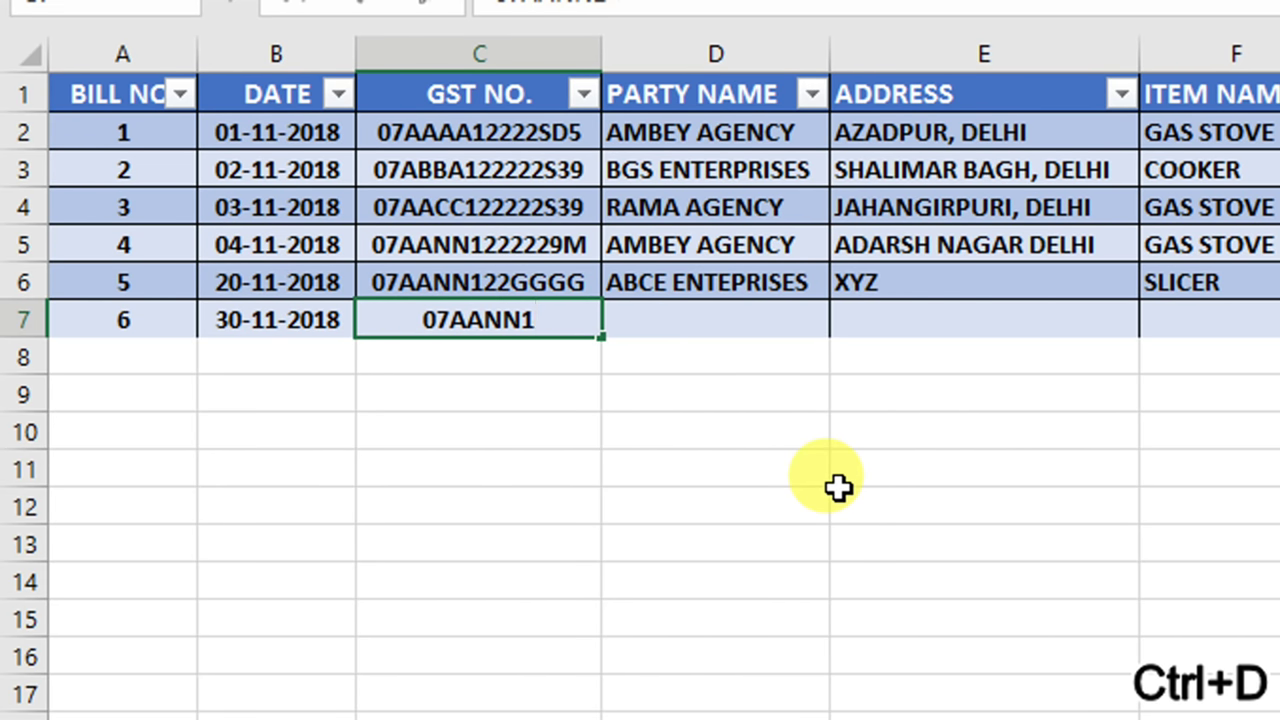
pyautogui.write('FFFFFFF')
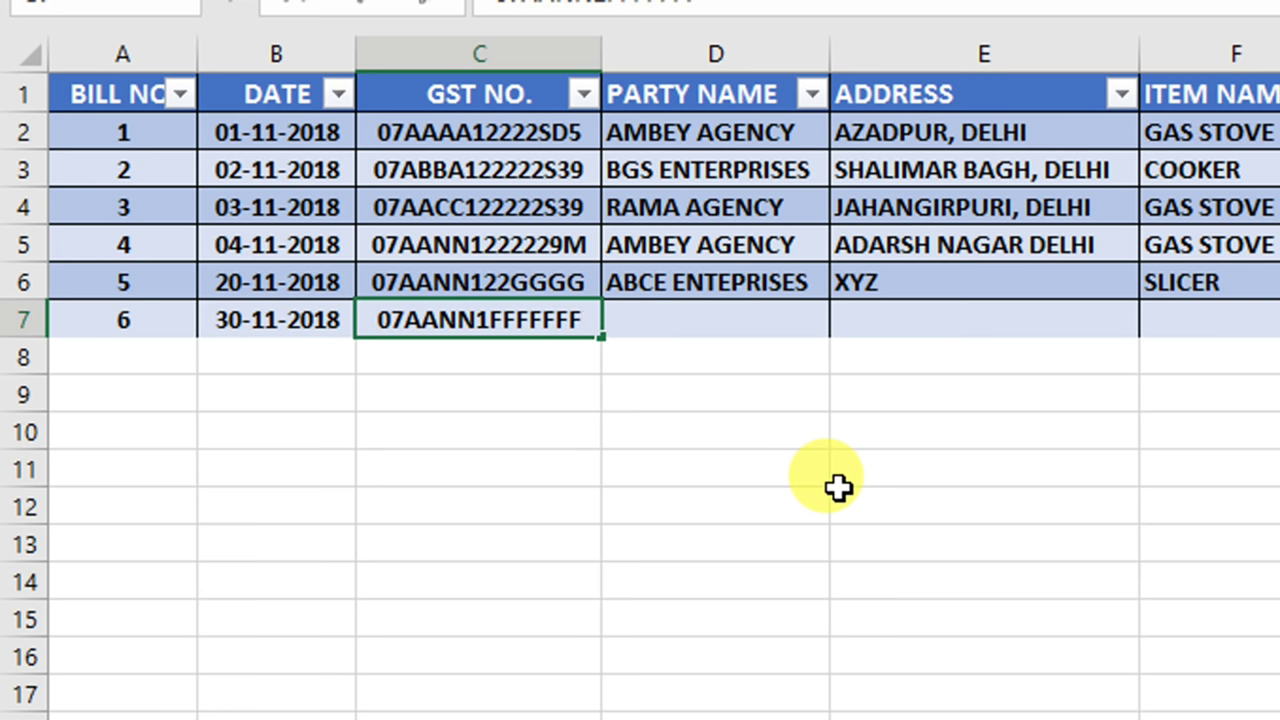
pyautogui.press('Tab')
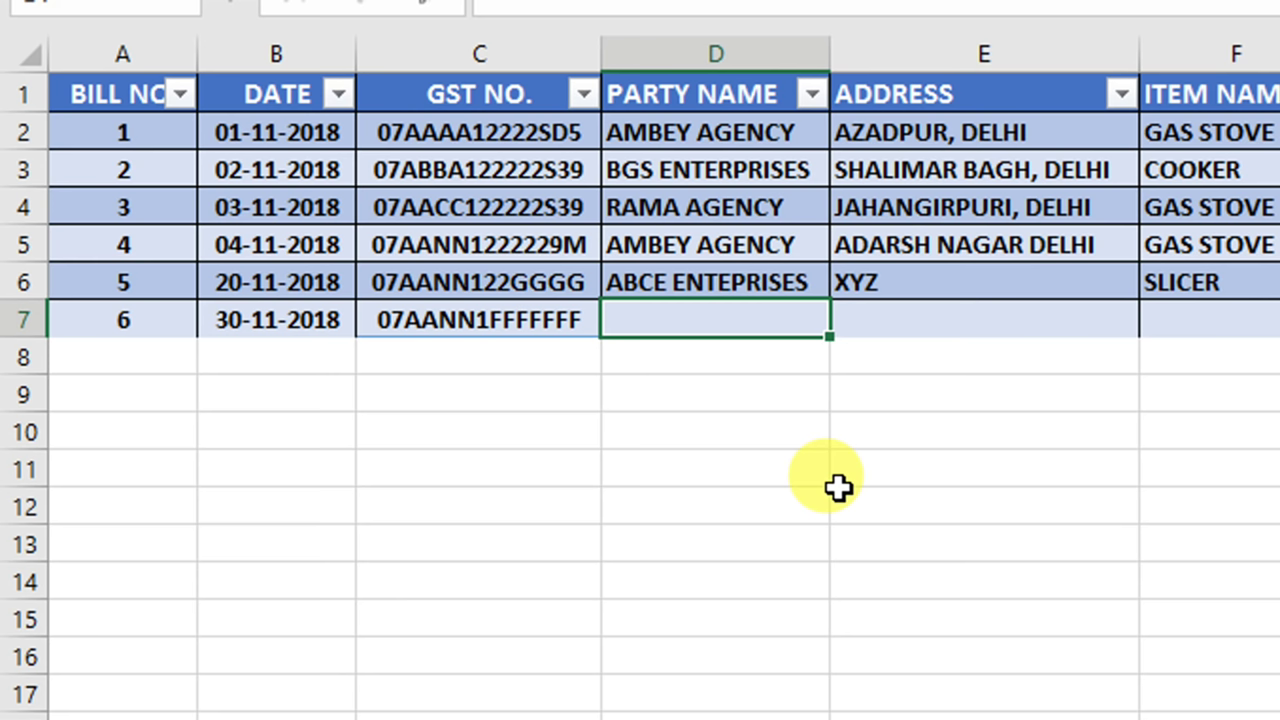
pyautogui.write('SHYAM EN')
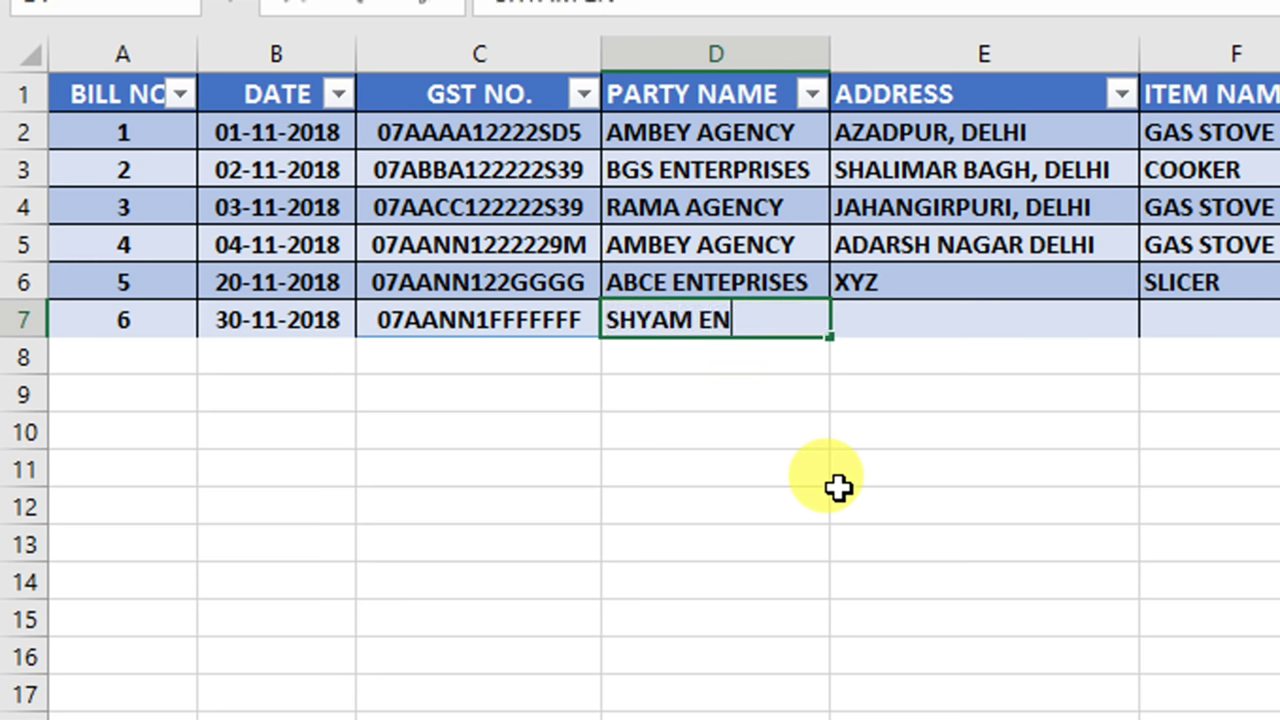
pyautogui.write('TERPRISES')
pyautogui.press('Tab')
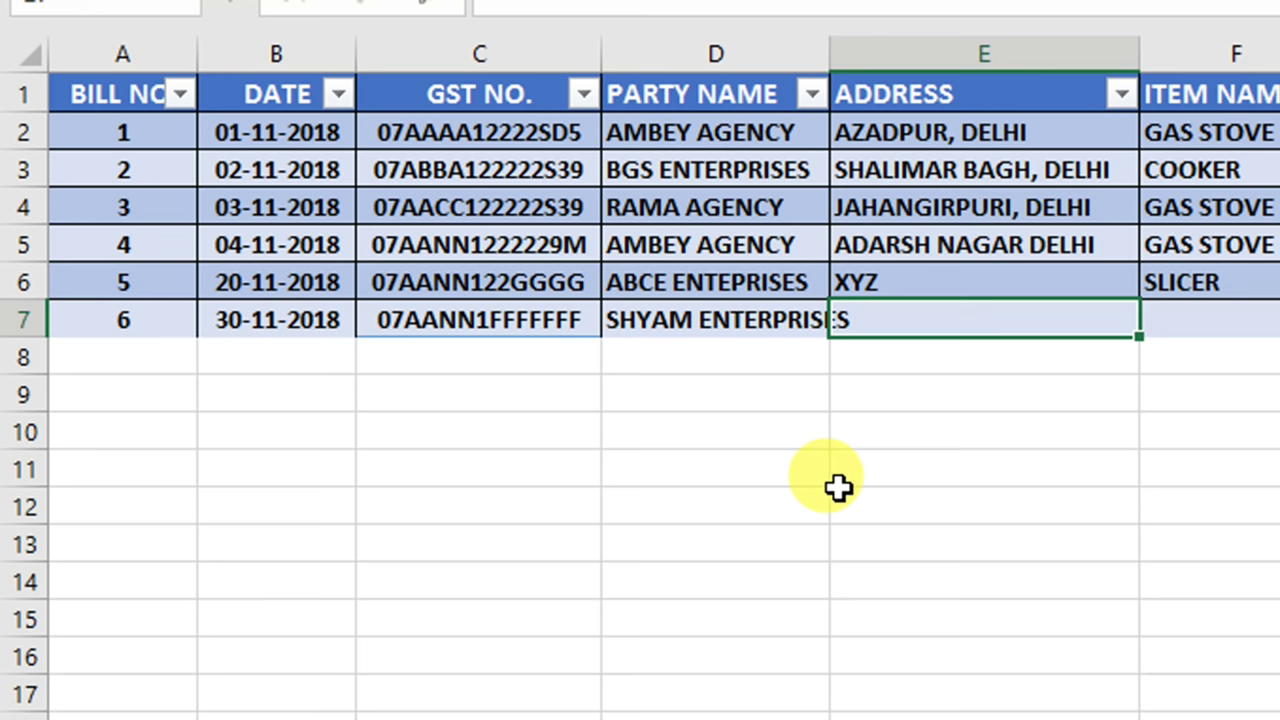
pyautogui.write('XY')
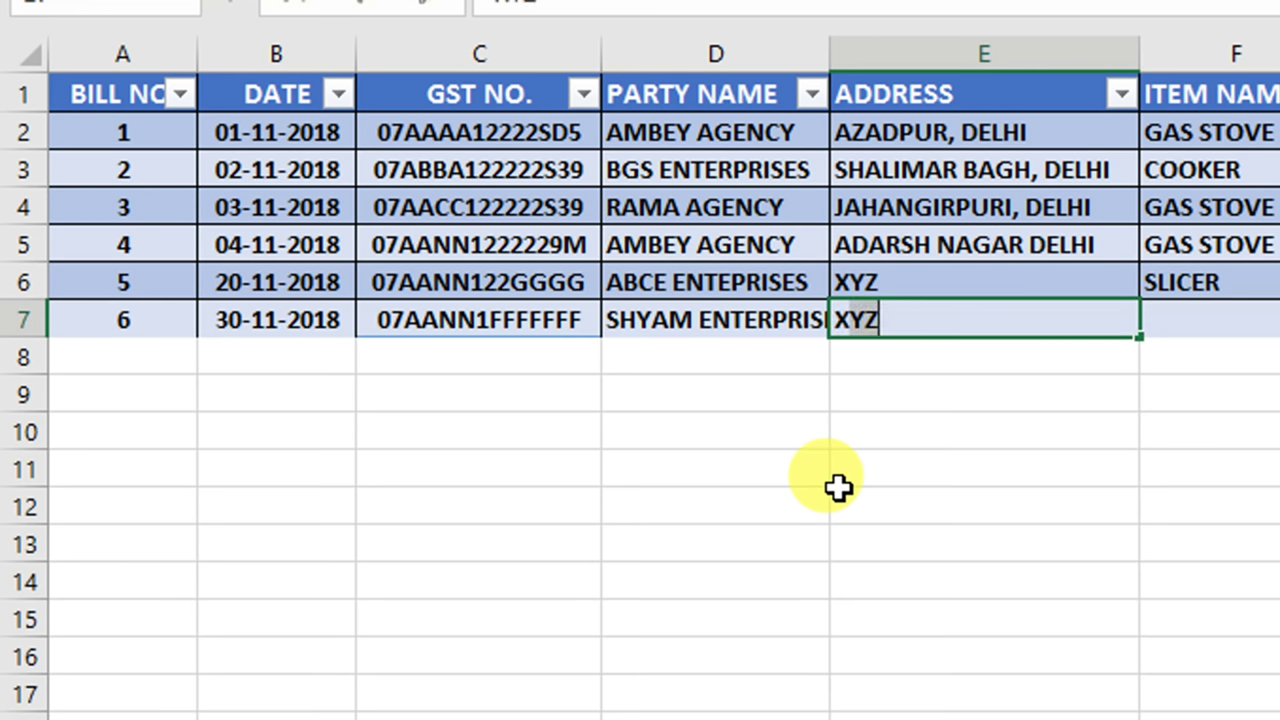
pyautogui.write('ZZZ')
pyautogui.press('Tab')
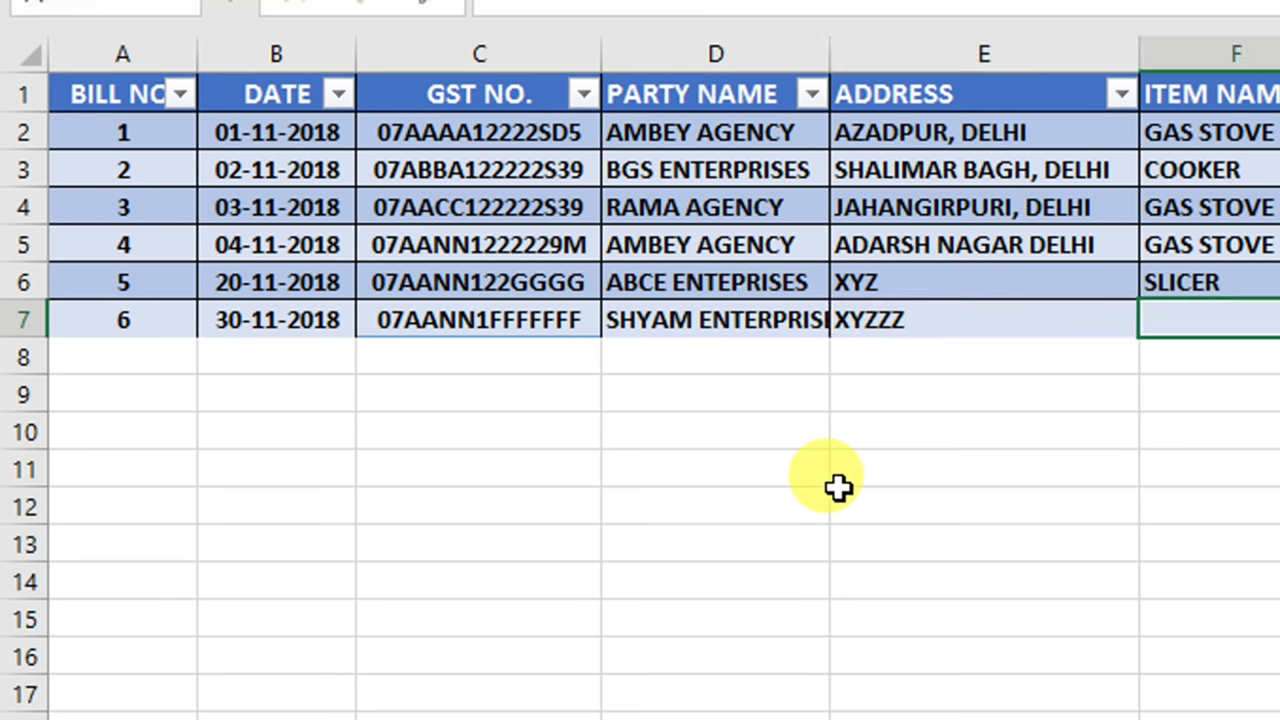
# Enter item DICER, HSN 54321, quantity 500 and rate 500 for bill 6.
pyautogui.hscroll(3, 974, 463)
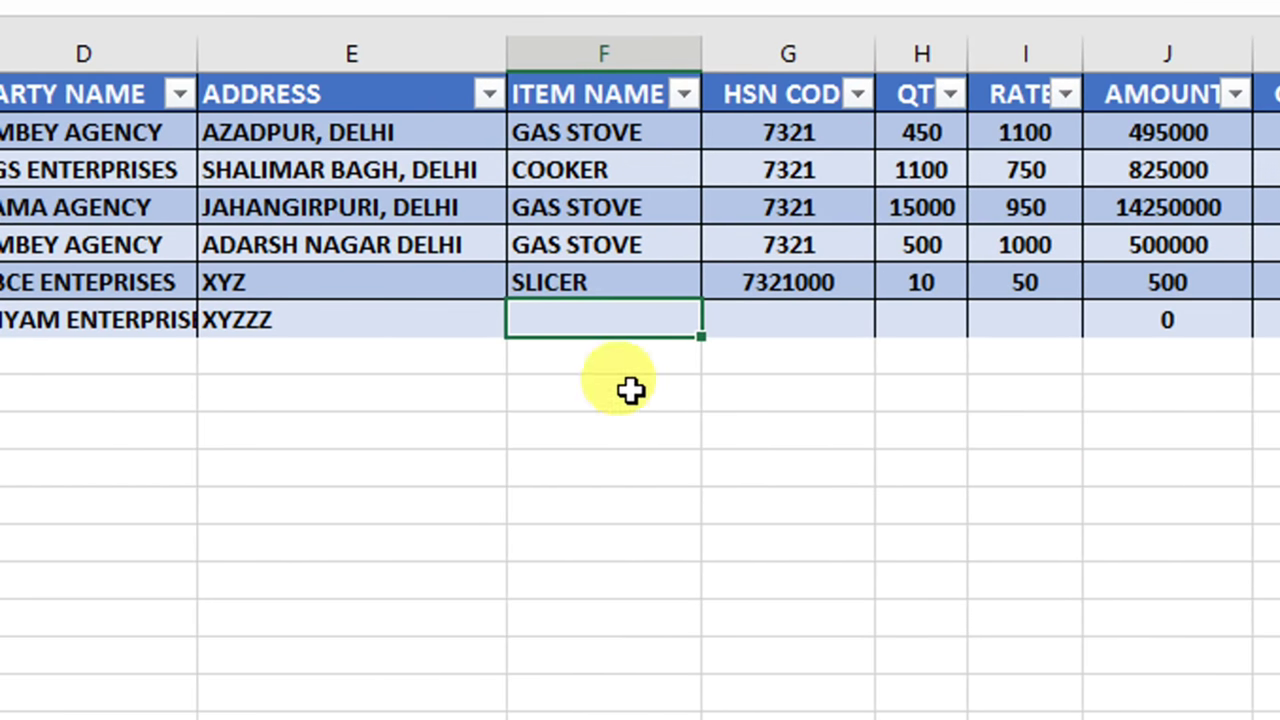
pyautogui.write('DICER')
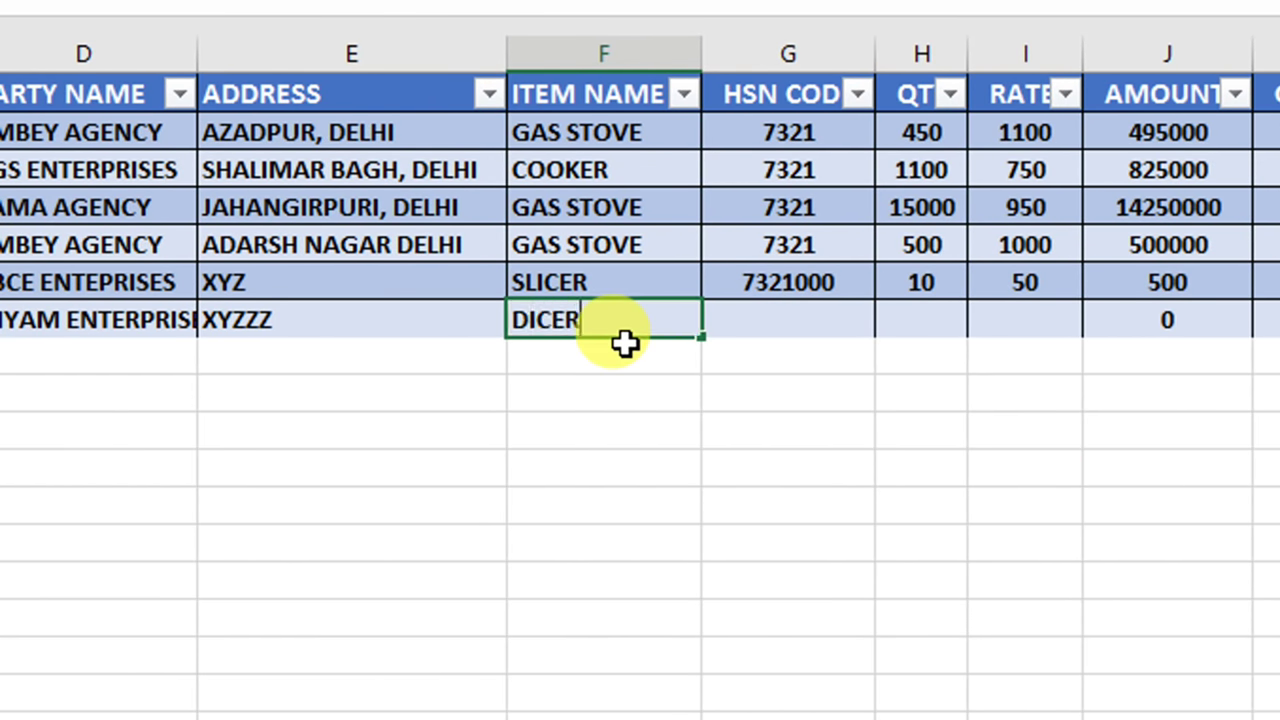
pyautogui.press('Tab')
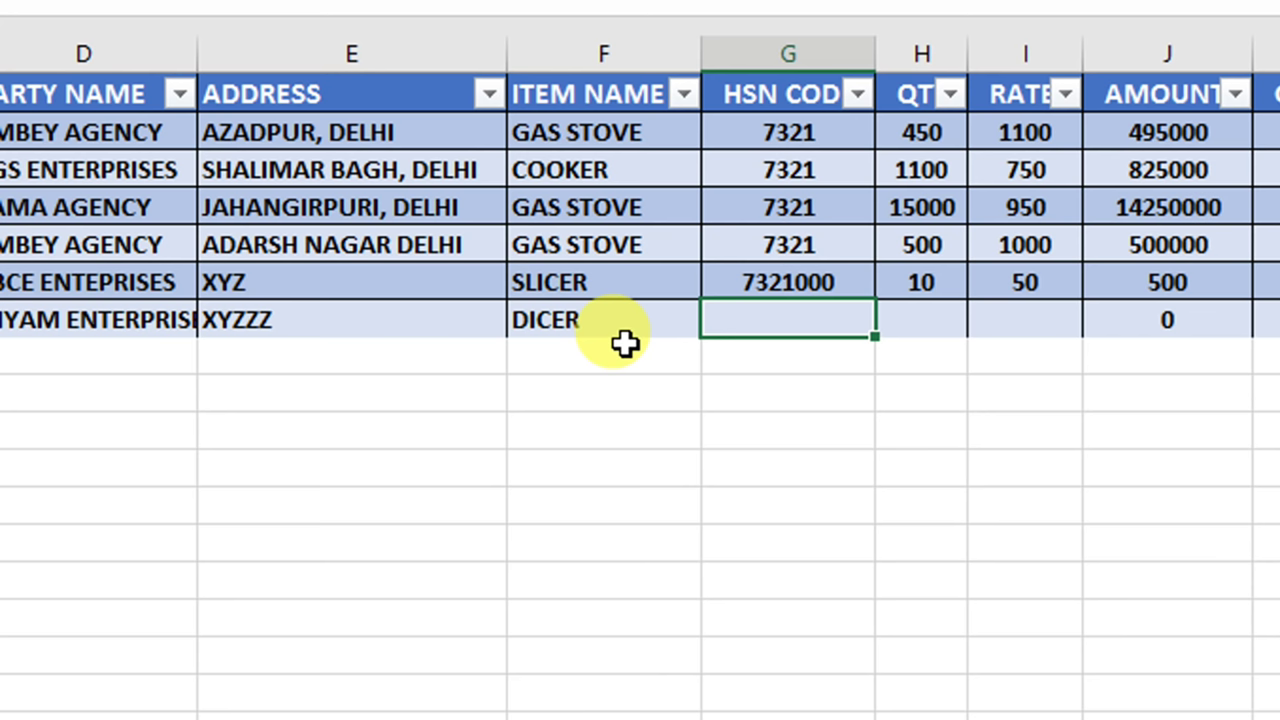
pyautogui.write('54320')
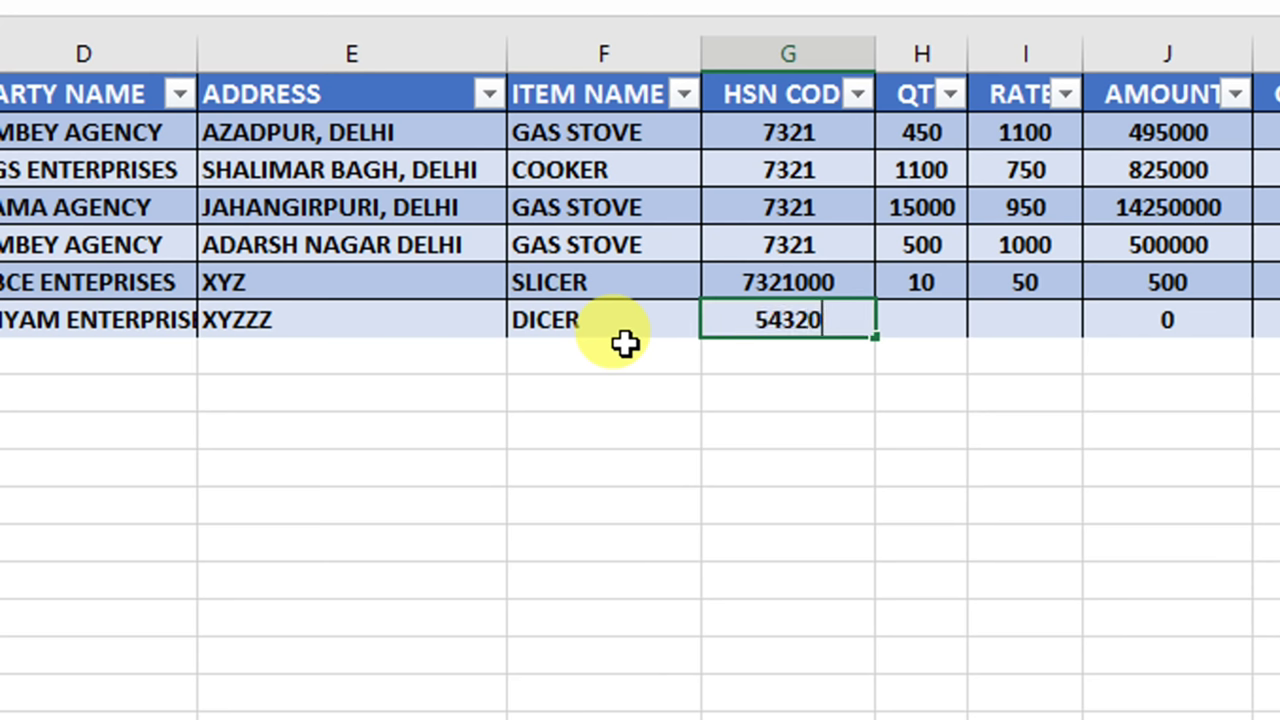
pyautogui.press('BackSpace')
pyautogui.write('1')
pyautogui.press('Tab')
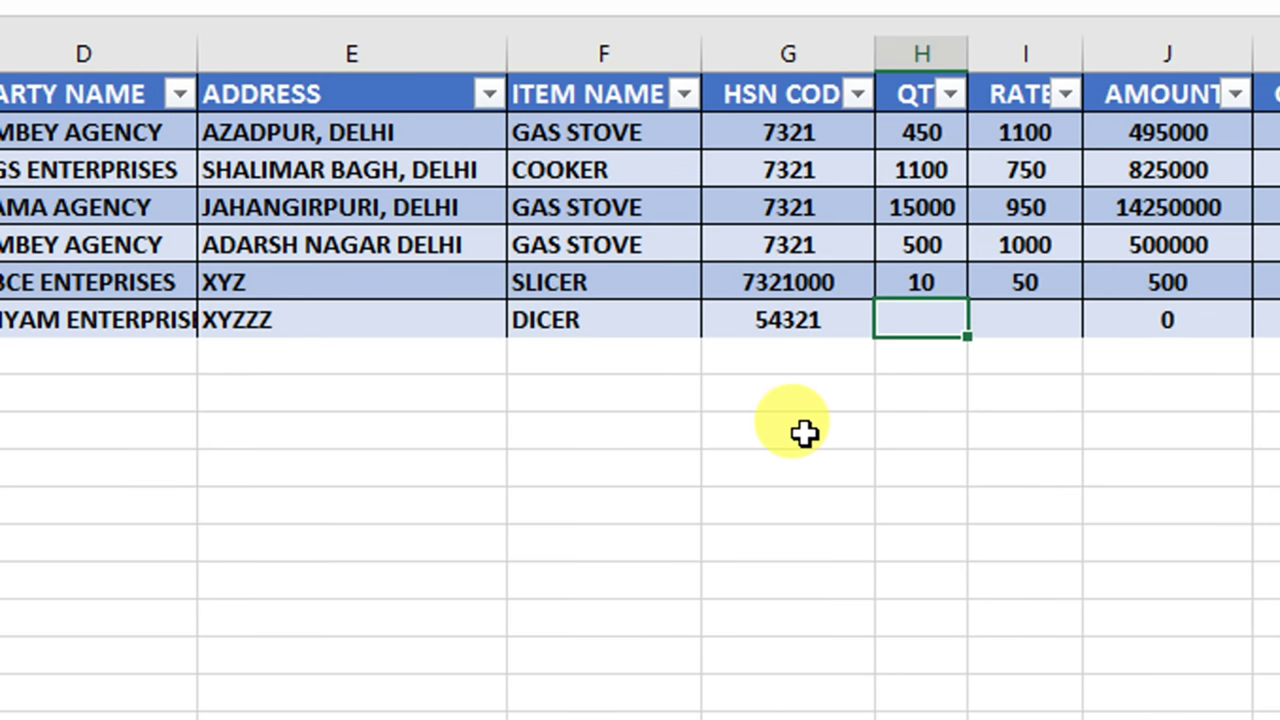
pyautogui.write('500')
pyautogui.press('Tab')
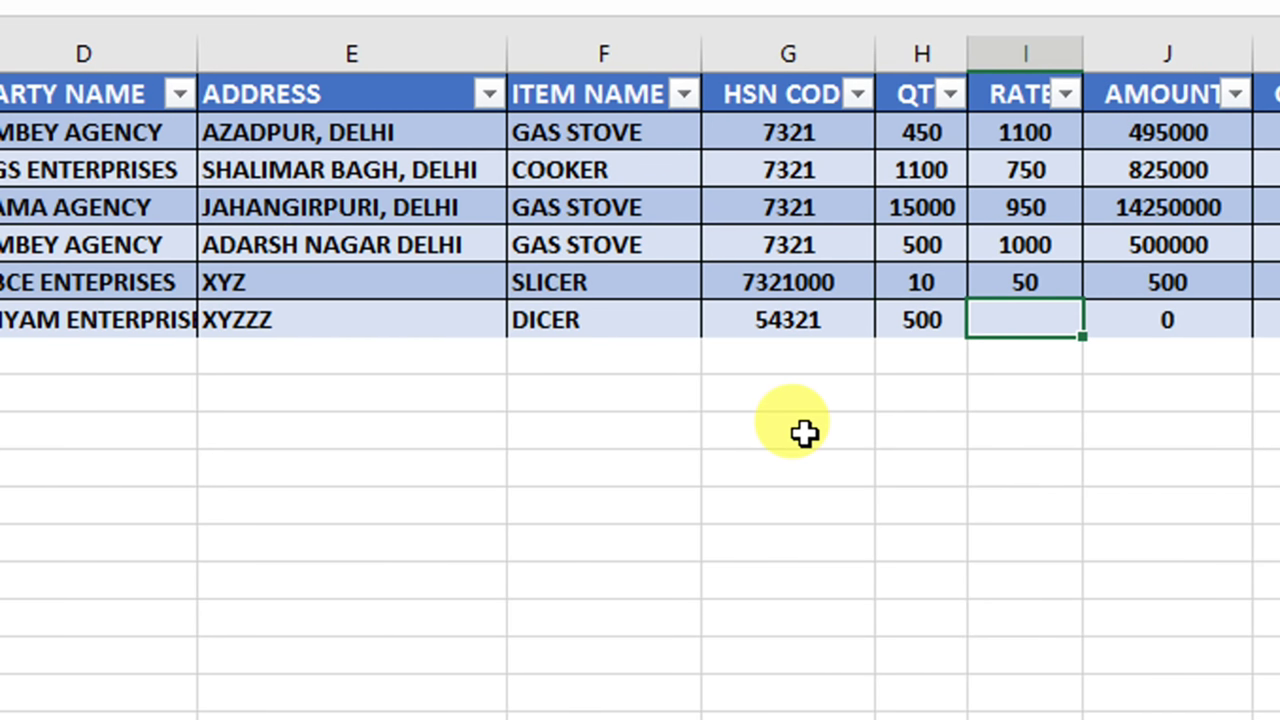
pyautogui.write('500')
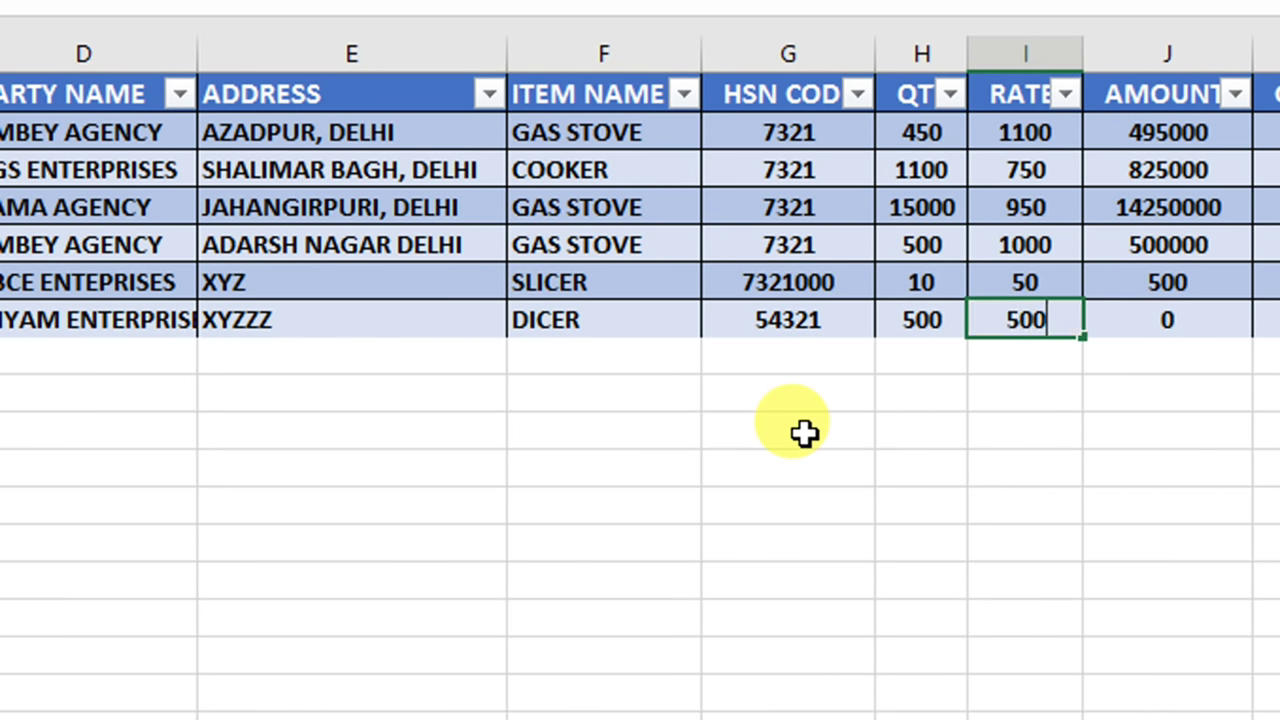
pyautogui.press('Tab')
# Set the DICER row's GST rate to 5% and scroll back to column A.
pyautogui.hscroll(2, 1000, 330)
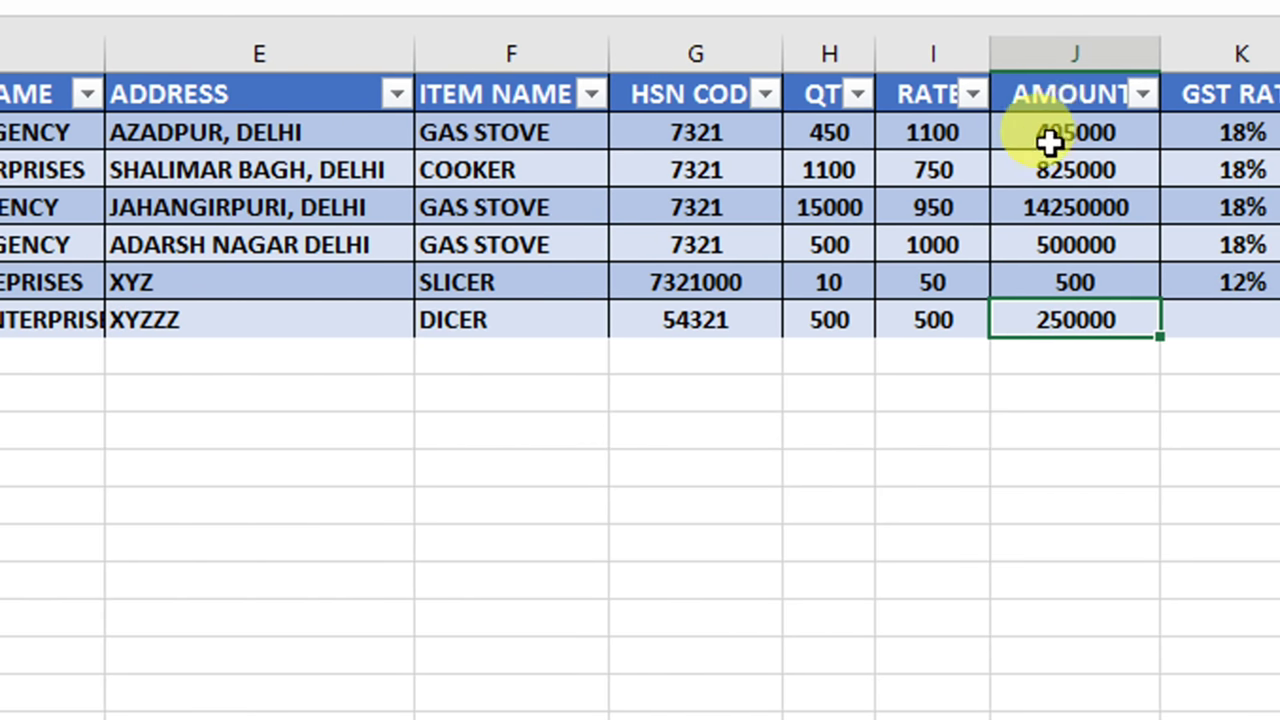
pyautogui.hscroll(2, 1094, 317)
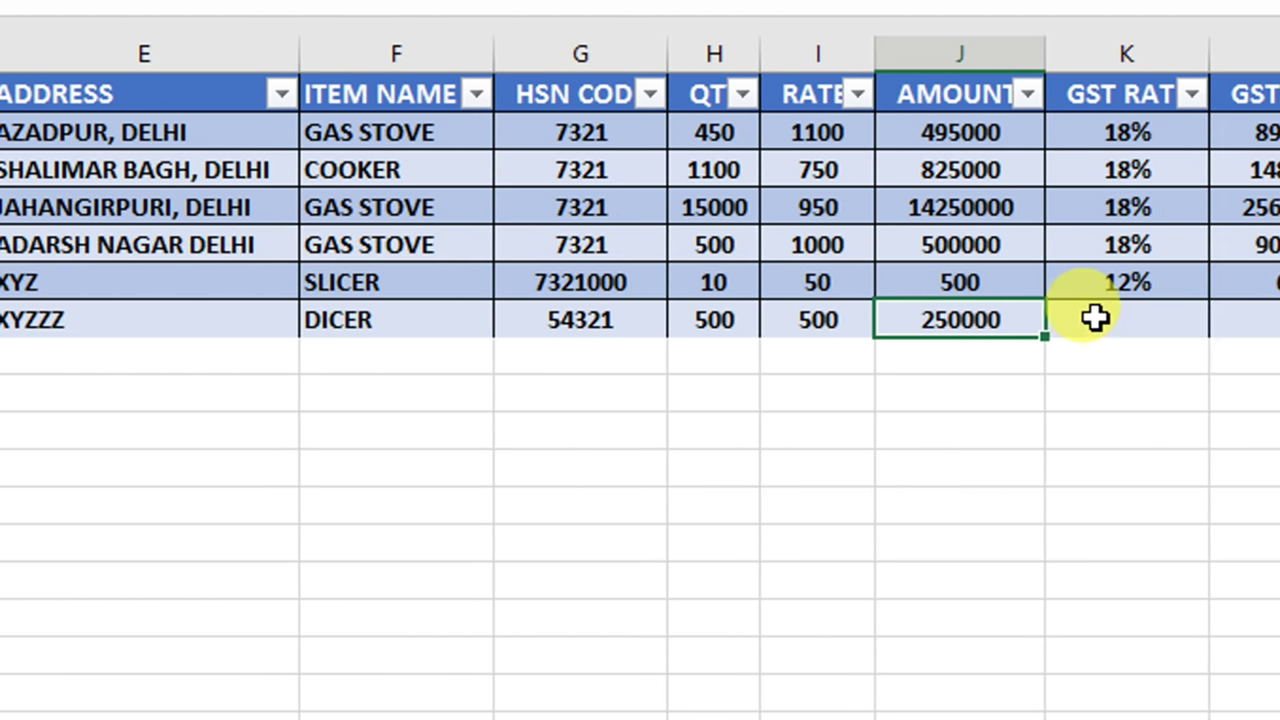
pyautogui.click(1092, 316)
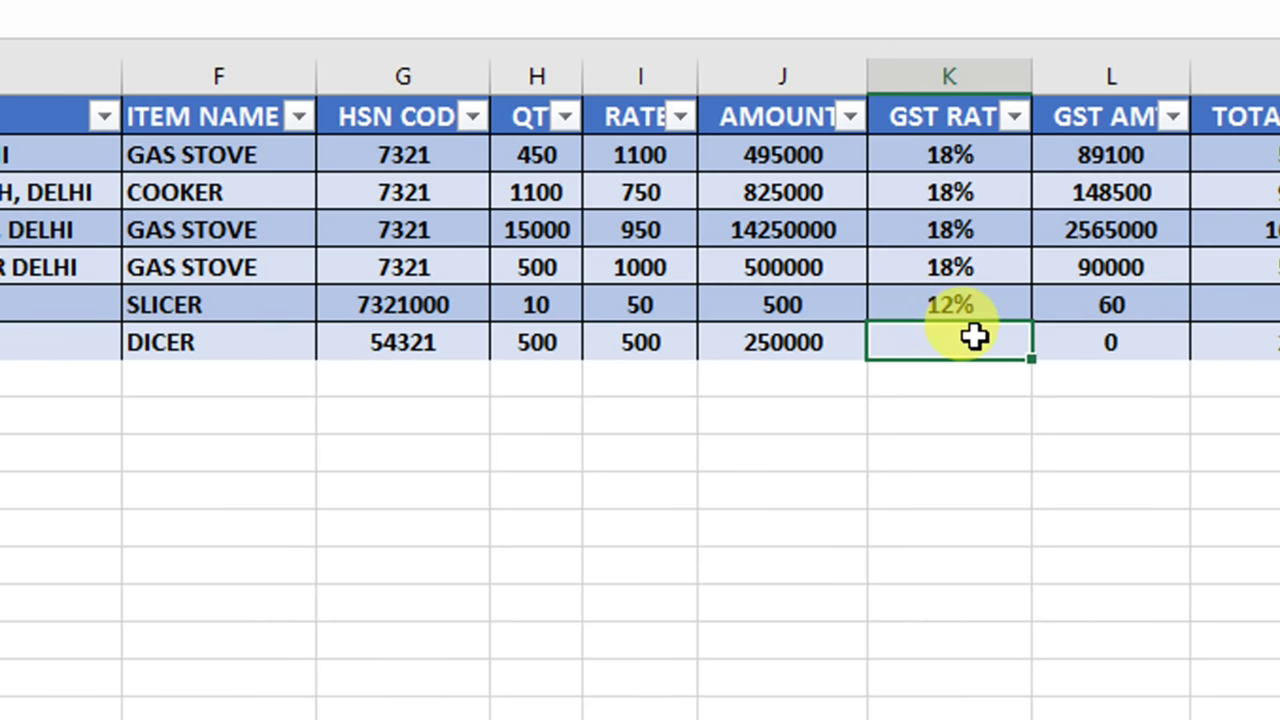
pyautogui.write('5%')
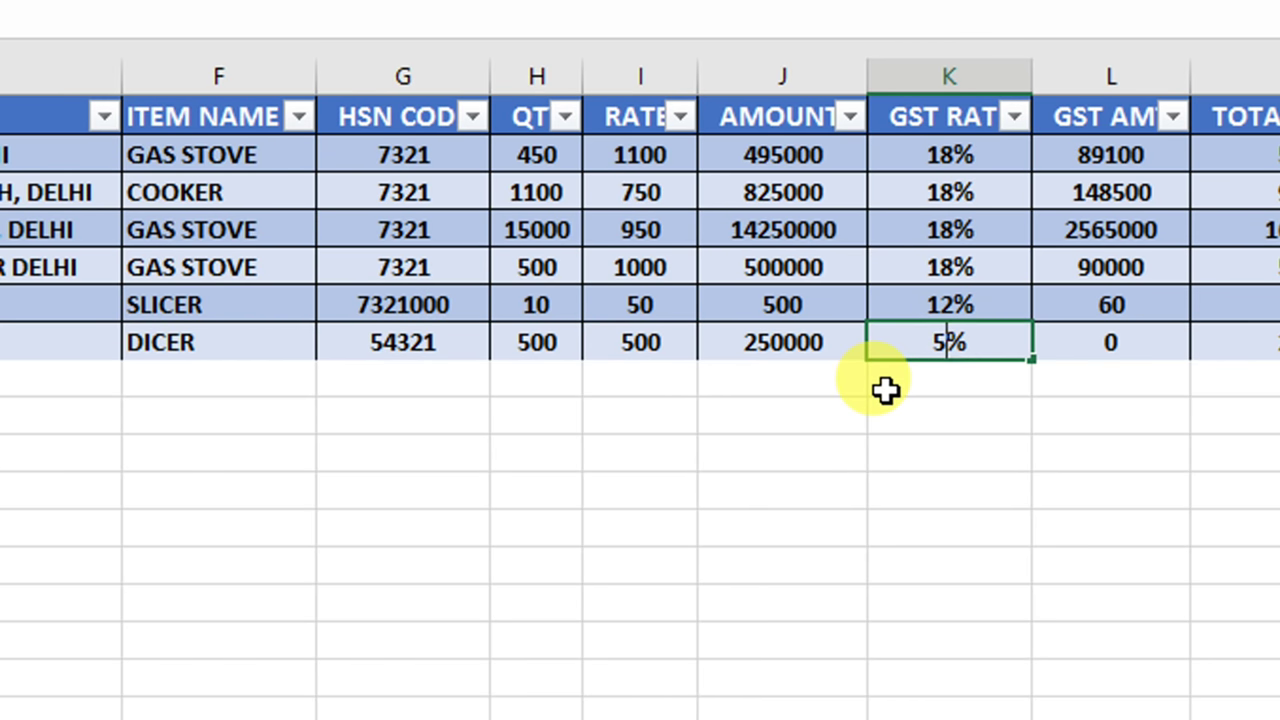
pyautogui.press('Tab')
pyautogui.hscroll(2, 1000, 375)
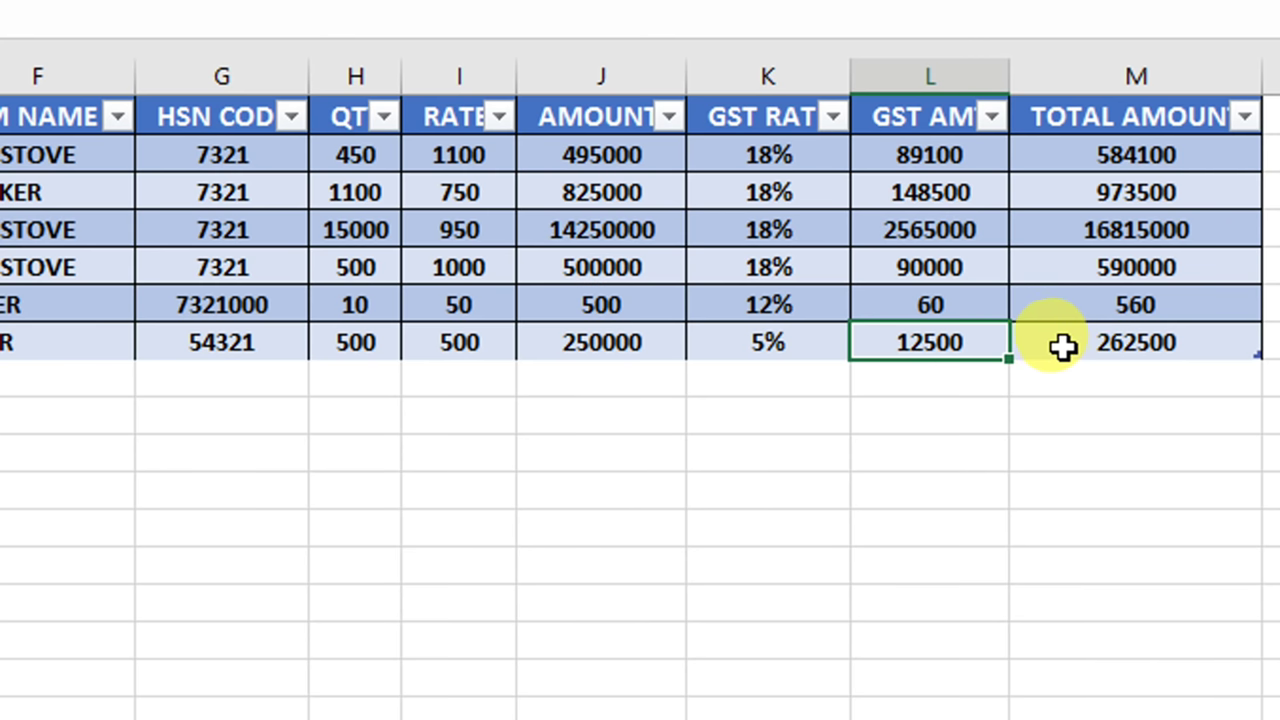
pyautogui.hscroll(-5, 177, 430)
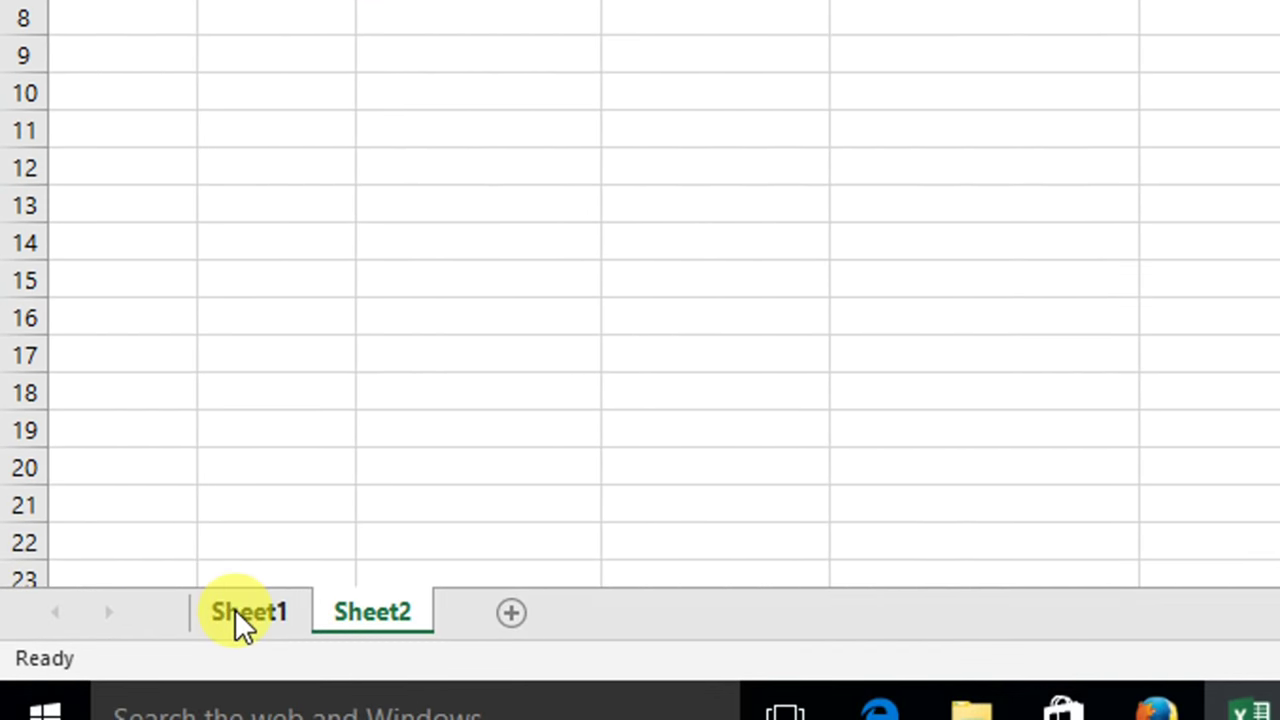
# Choose invoice number 6 from the dropdown in Sheet1 cell F5.
pyautogui.click(243, 620)
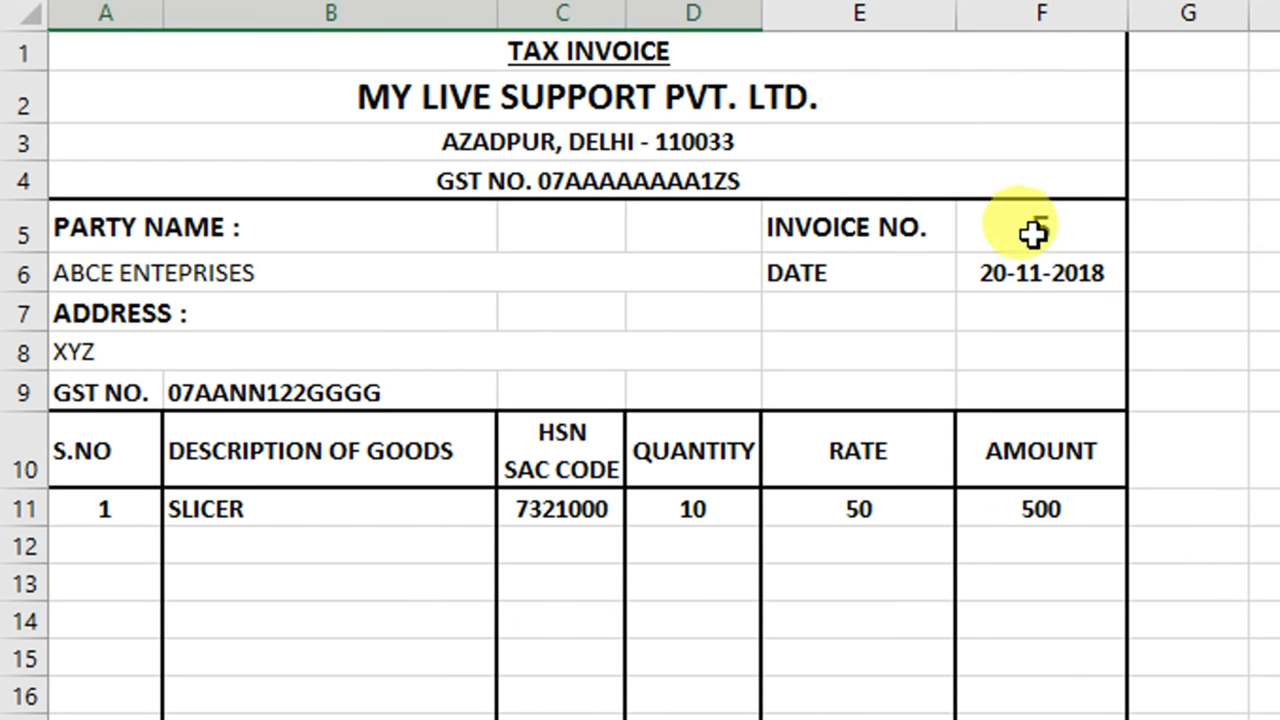
pyautogui.click(990, 232)
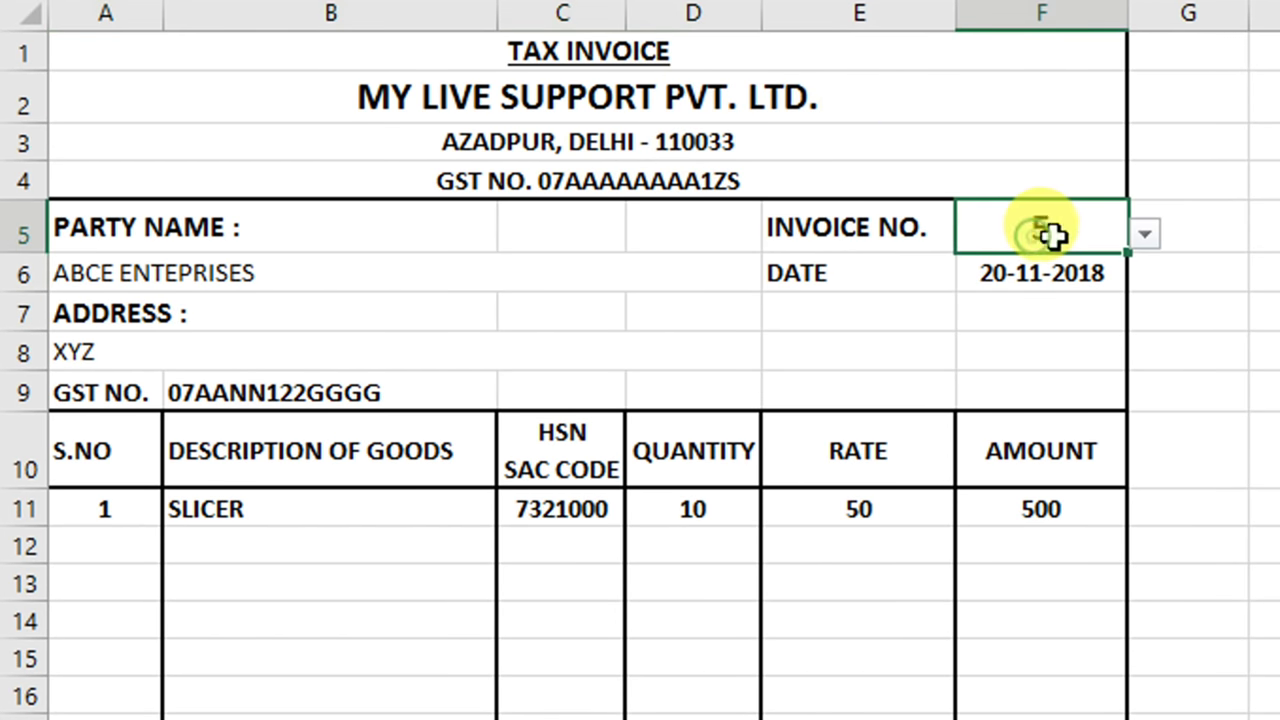
pyautogui.click(1097, 236)
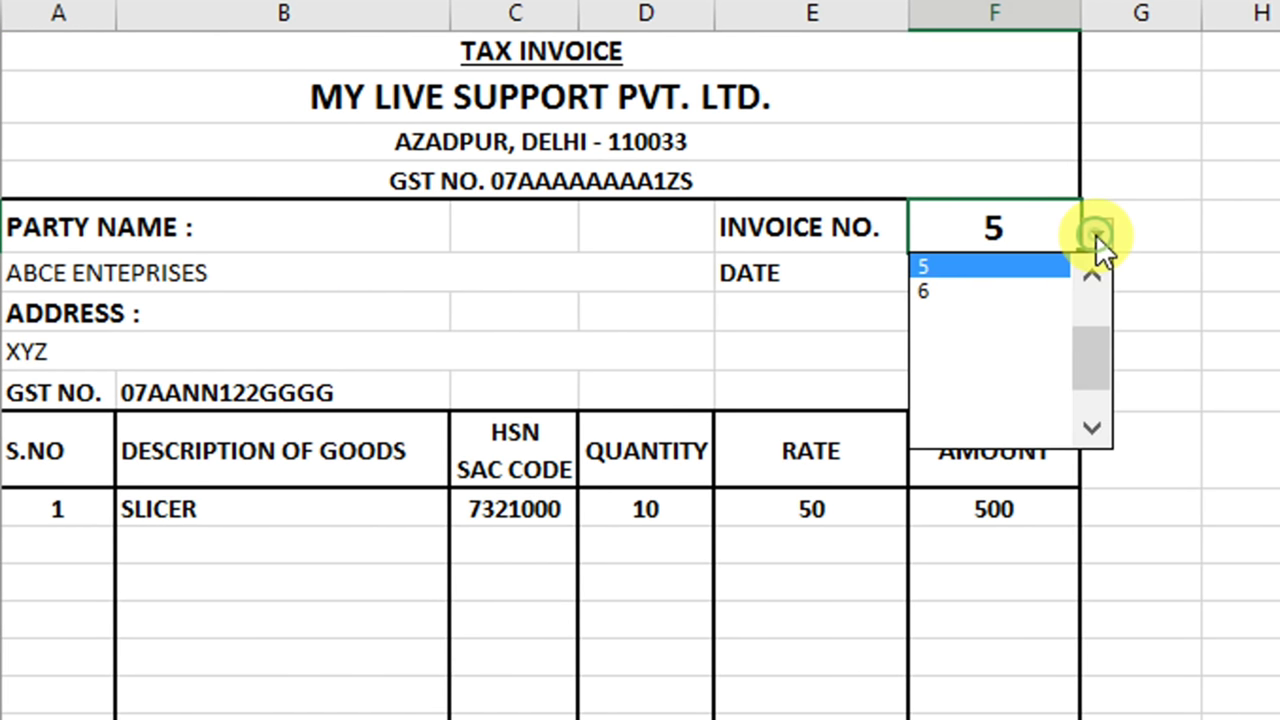
pyautogui.click(995, 290)
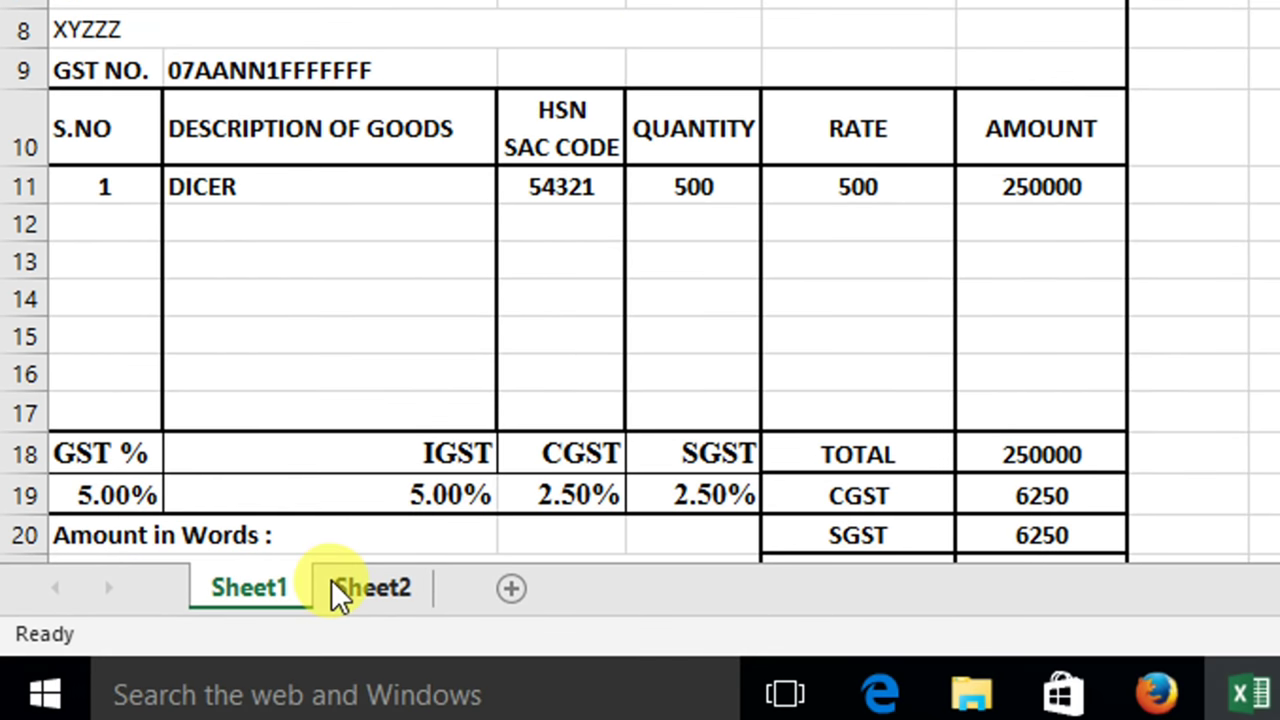
# Compare the invoice's DICER line cells C11-F11 and TOTAL AMT against the Sheet2 table.
pyautogui.click(338, 588)
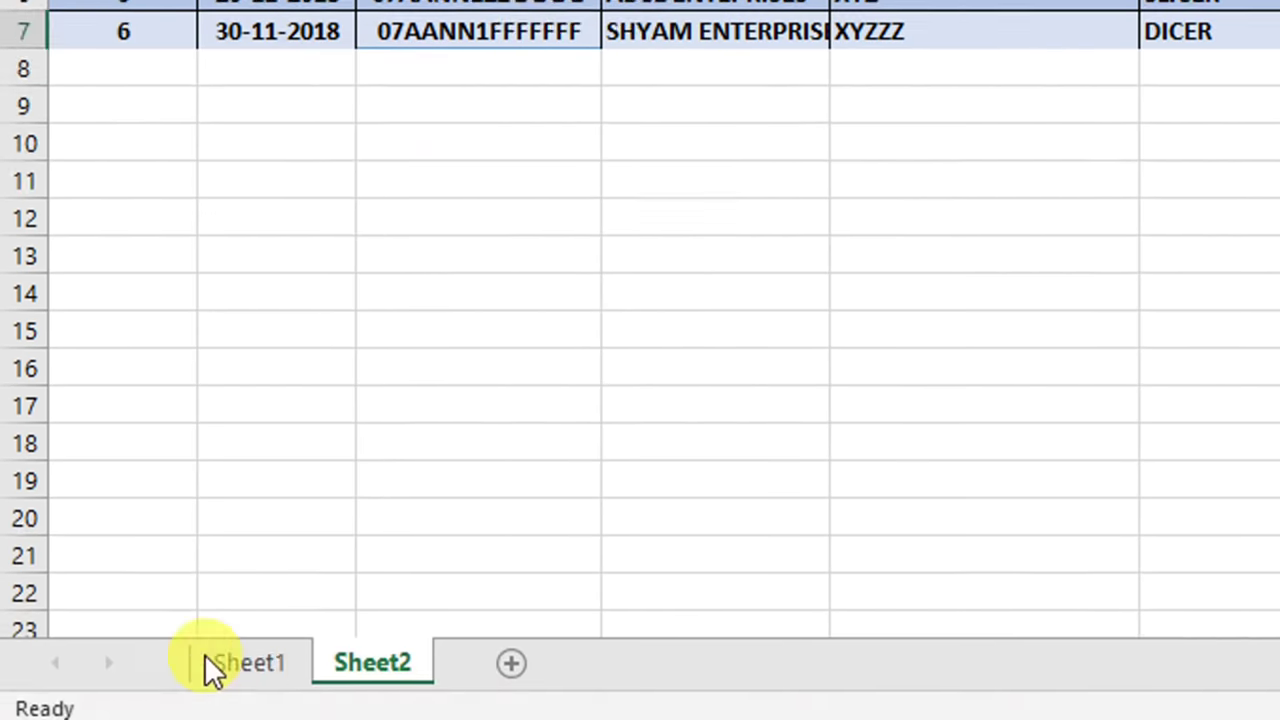
pyautogui.click(228, 595)
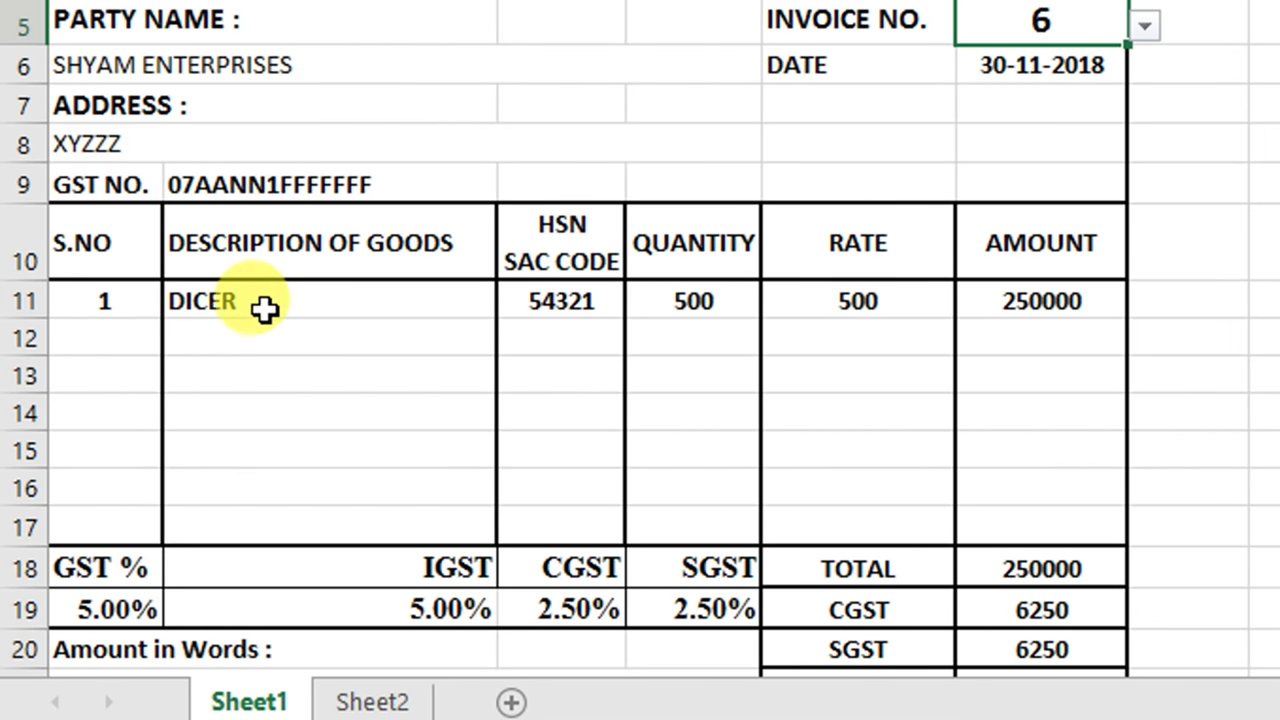
pyautogui.click(266, 305)
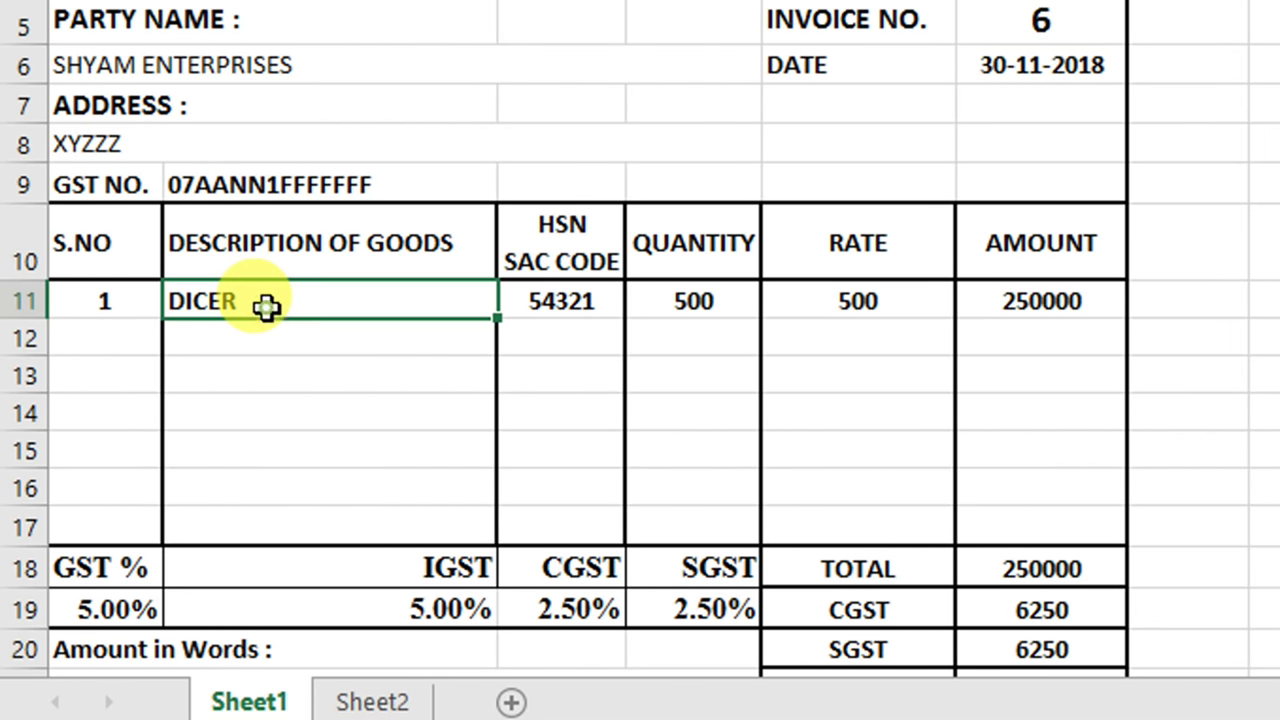
pyautogui.click(568, 302)
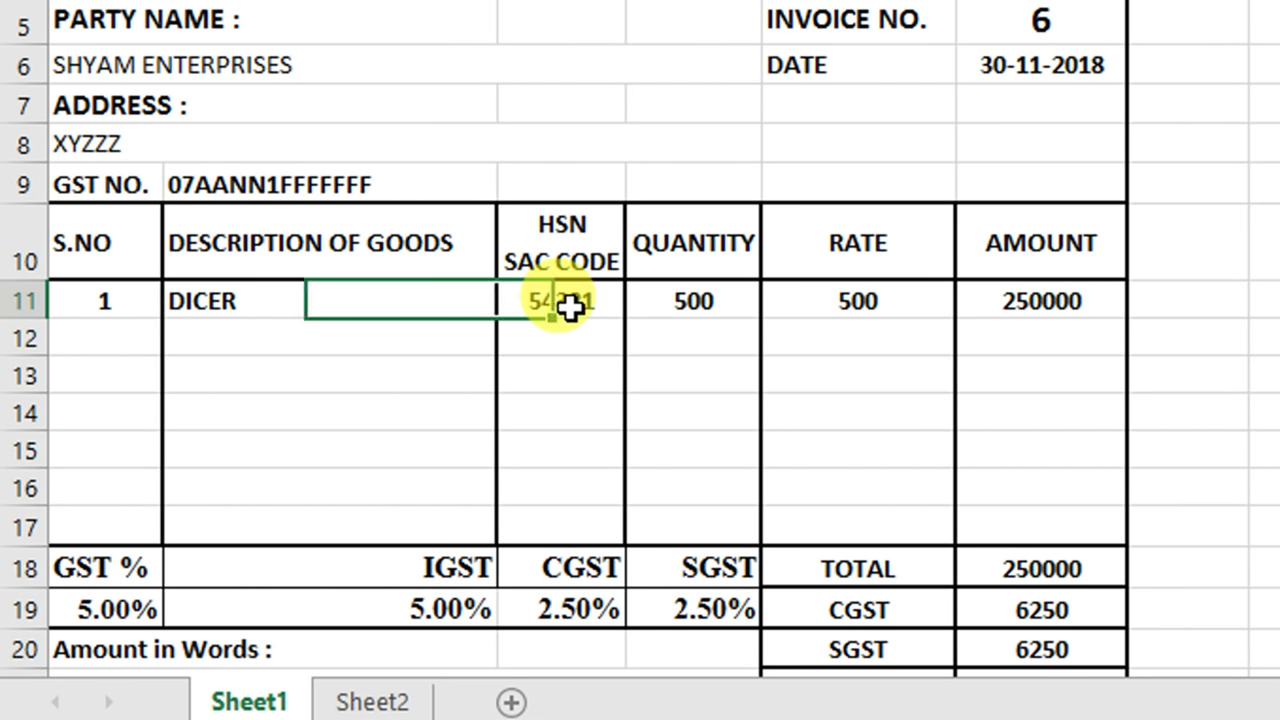
pyautogui.click(680, 306)
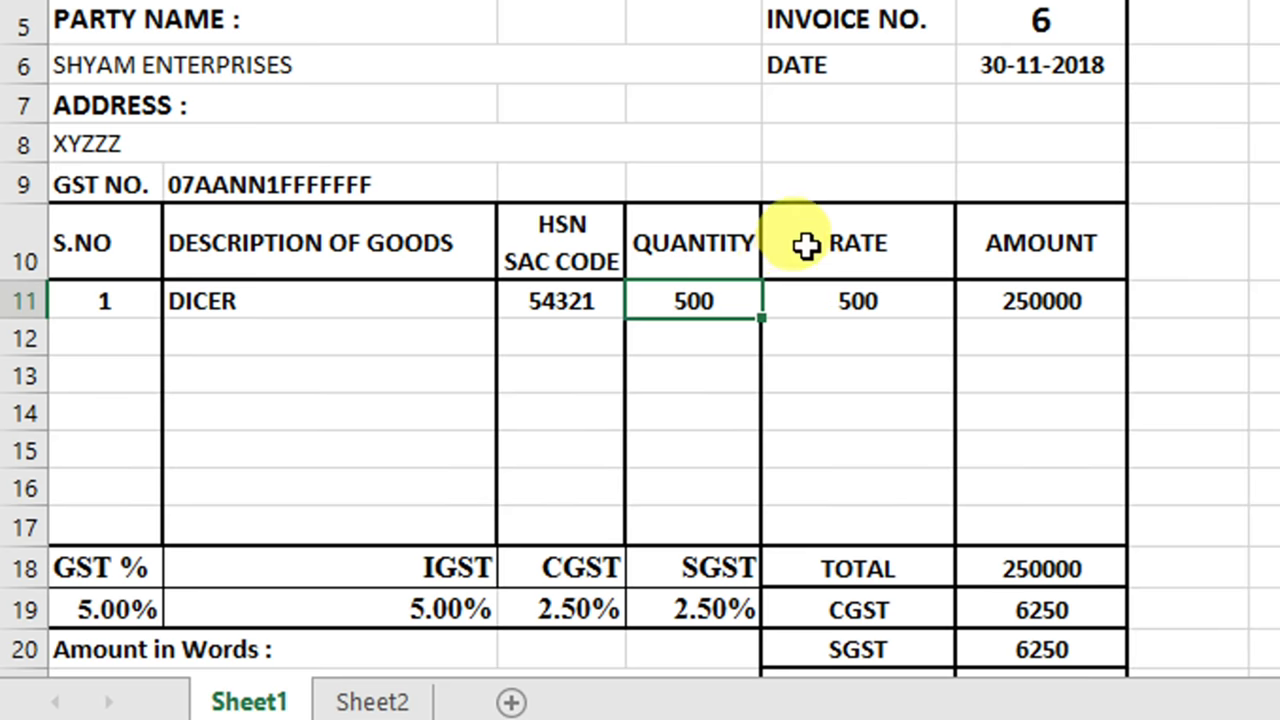
pyautogui.click(805, 308)
pyautogui.scroll(-1, 977, 314)
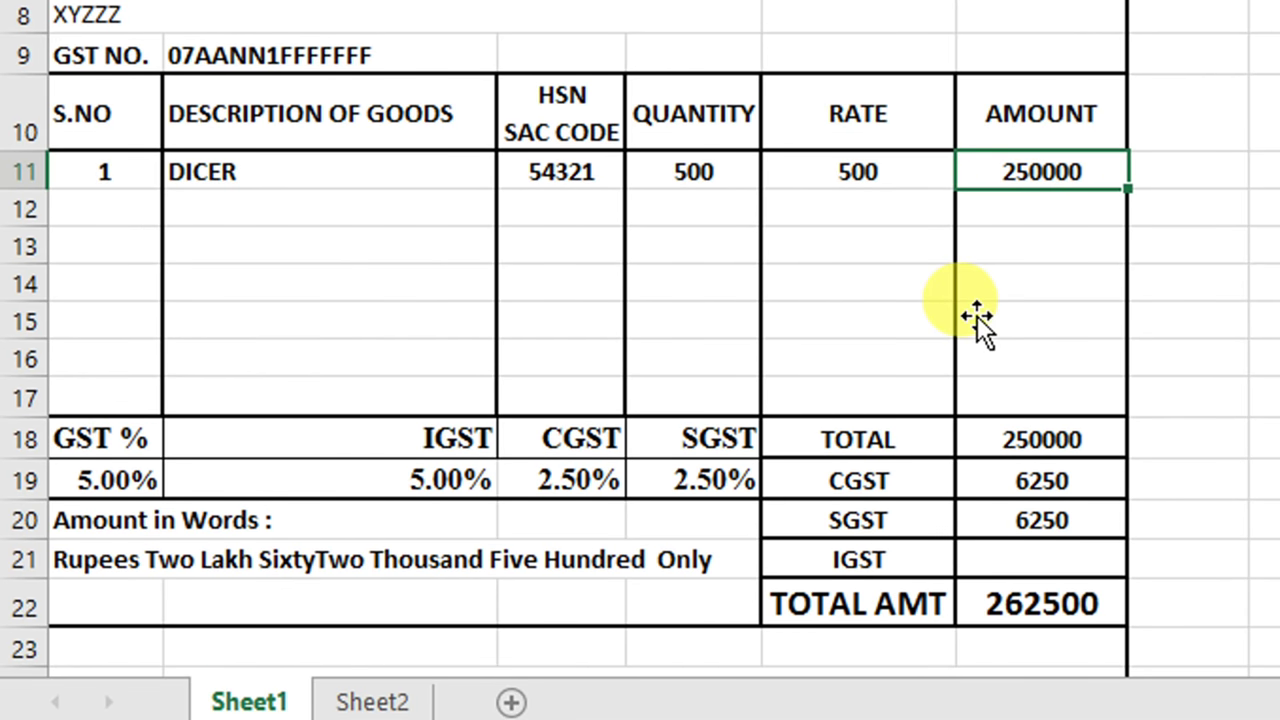
pyautogui.scroll(-1, 1007, 487)
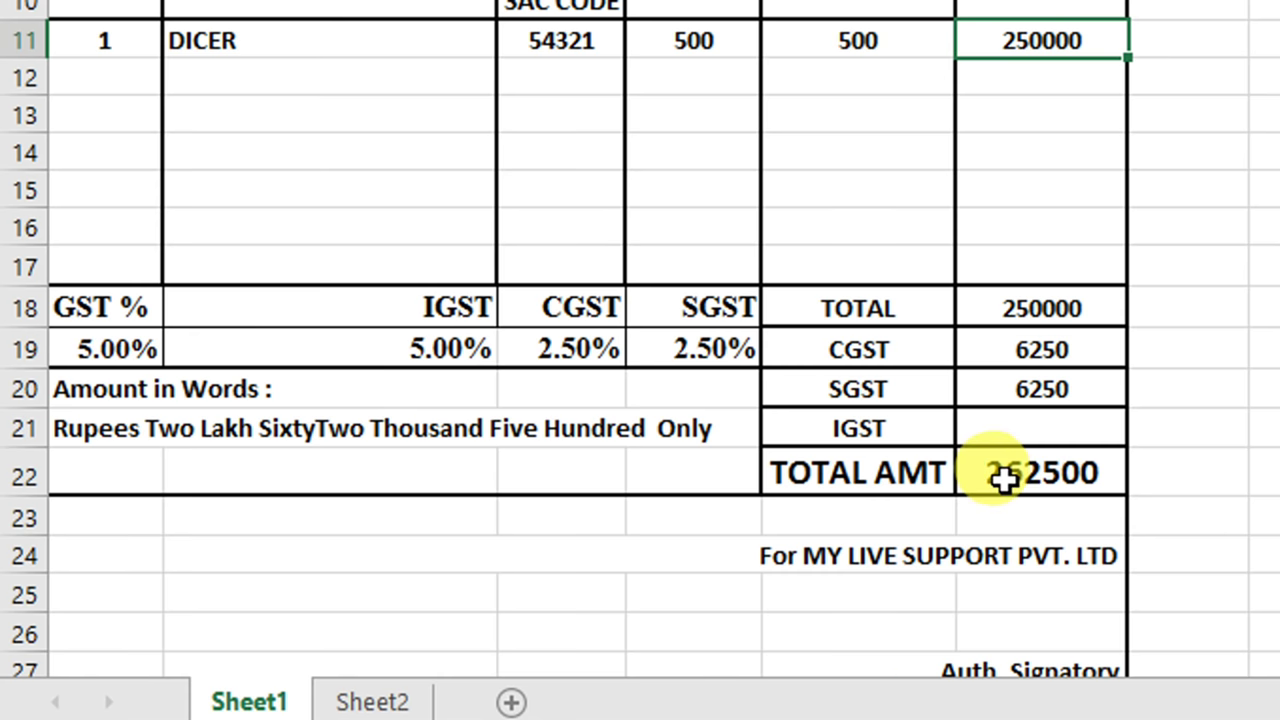
pyautogui.click(1003, 479)
# Recheck against Sheet2, then verify the amount in words and the 262500 total.
pyautogui.click(372, 702)
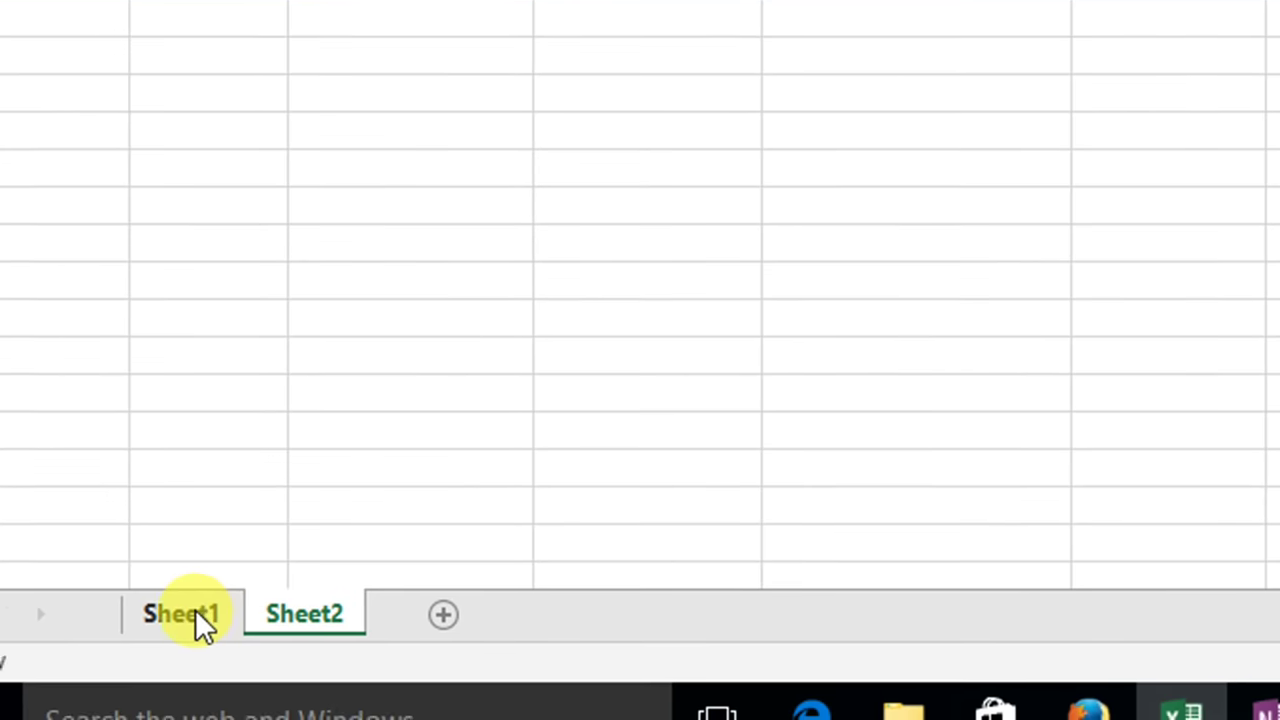
pyautogui.click(100, 654)
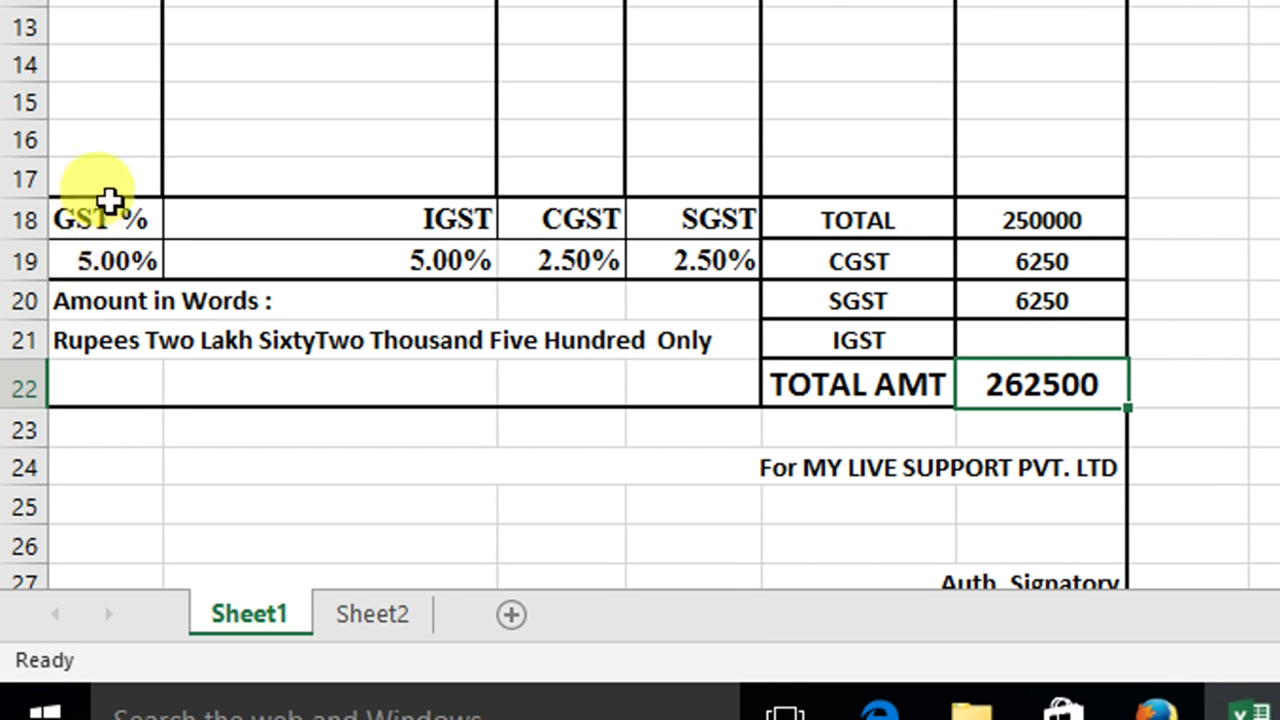
pyautogui.click(370, 614)
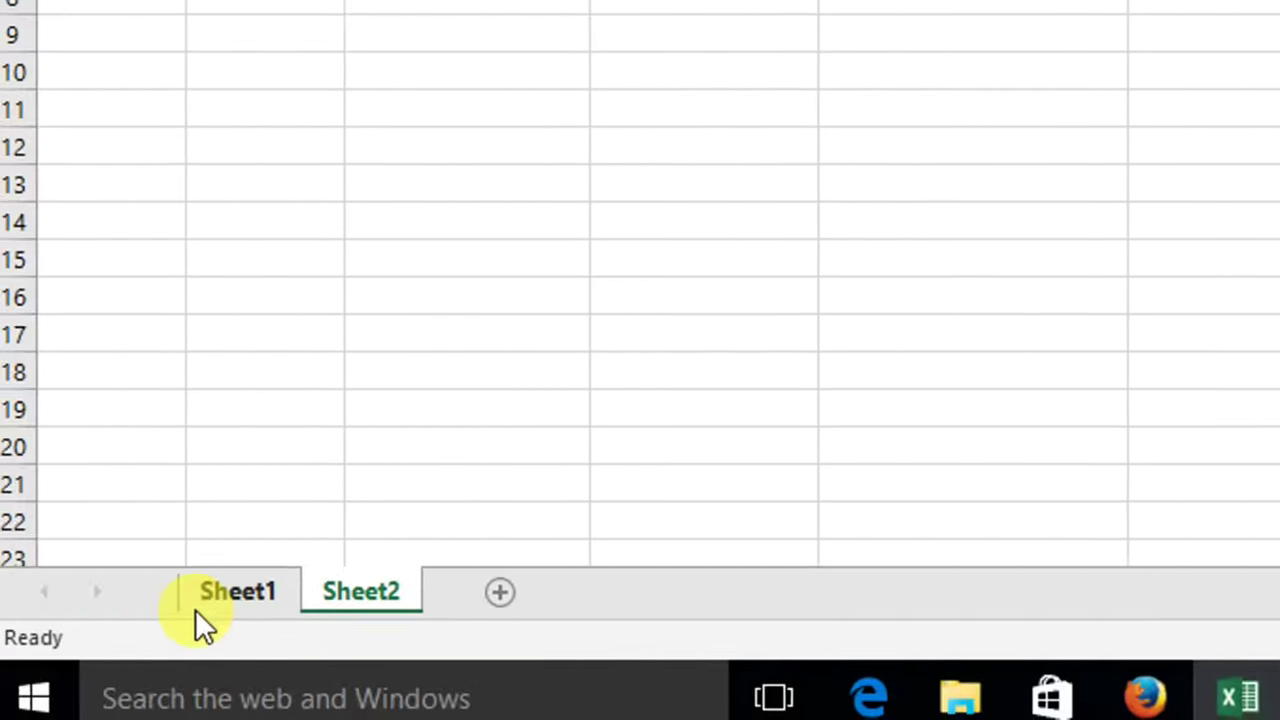
pyautogui.click(200, 605)
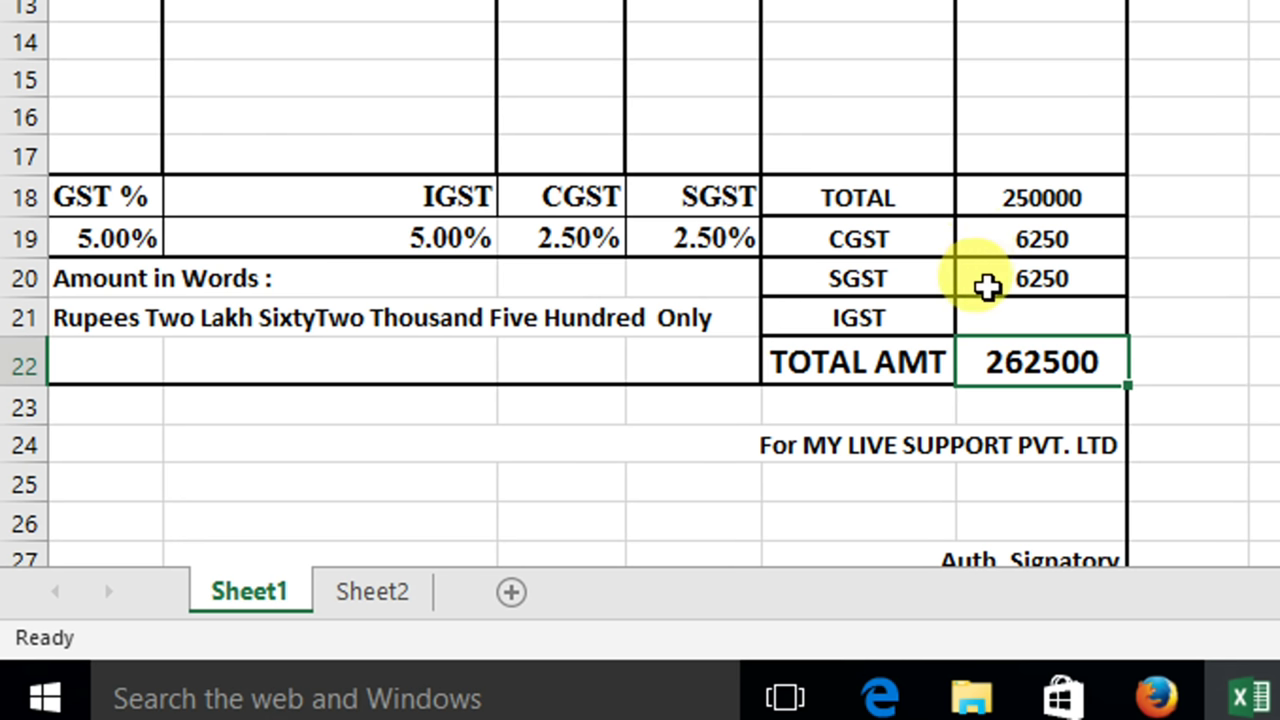
pyautogui.click(212, 318)
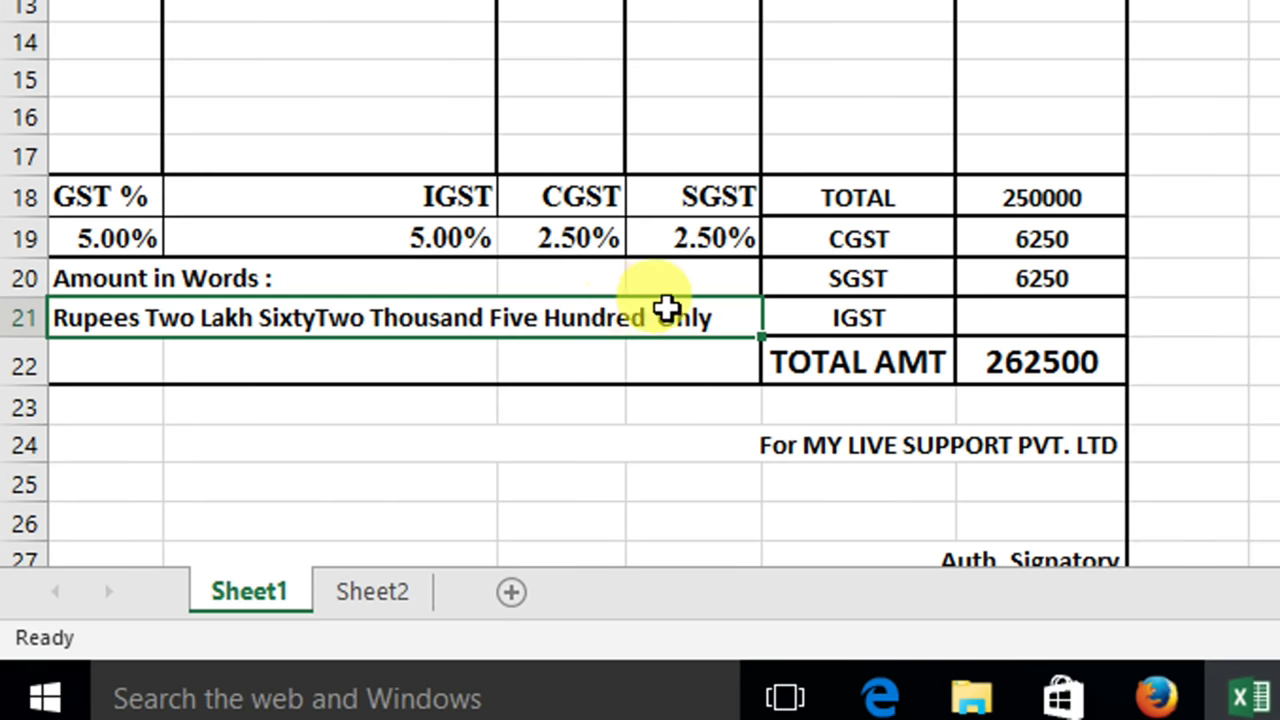
pyautogui.click(1050, 365)
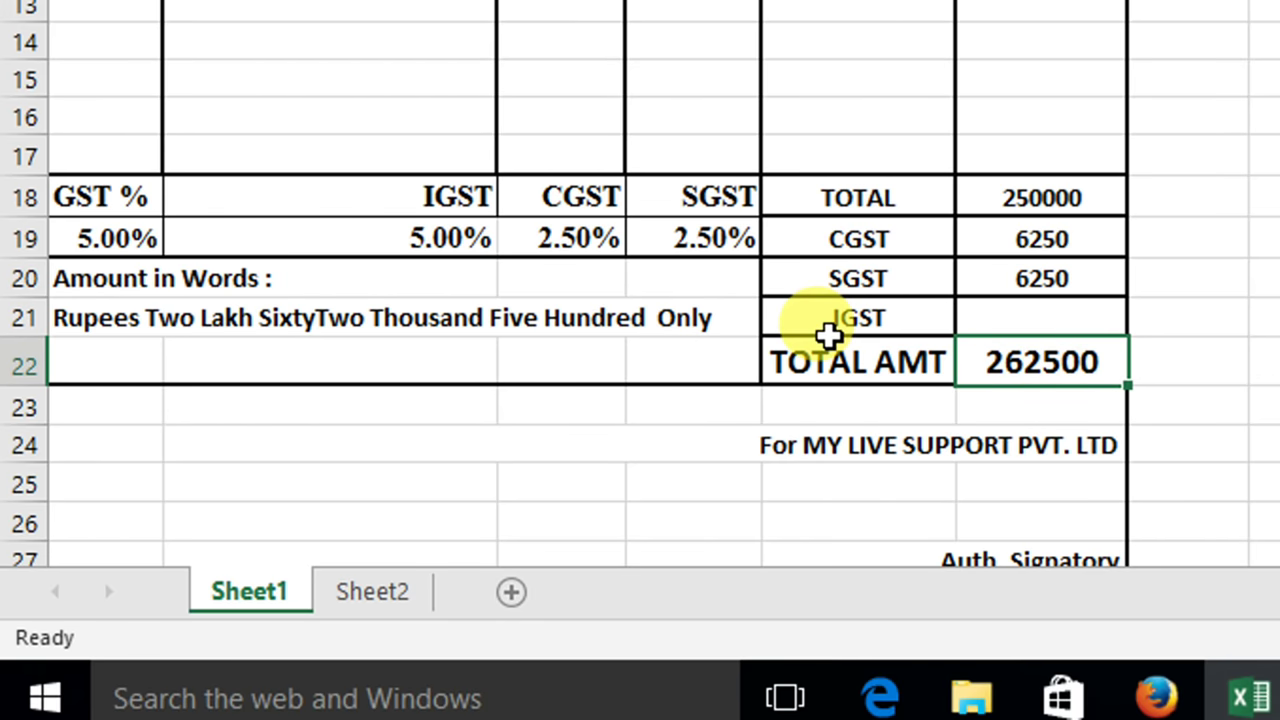
pyautogui.scroll(-1, 828, 335)
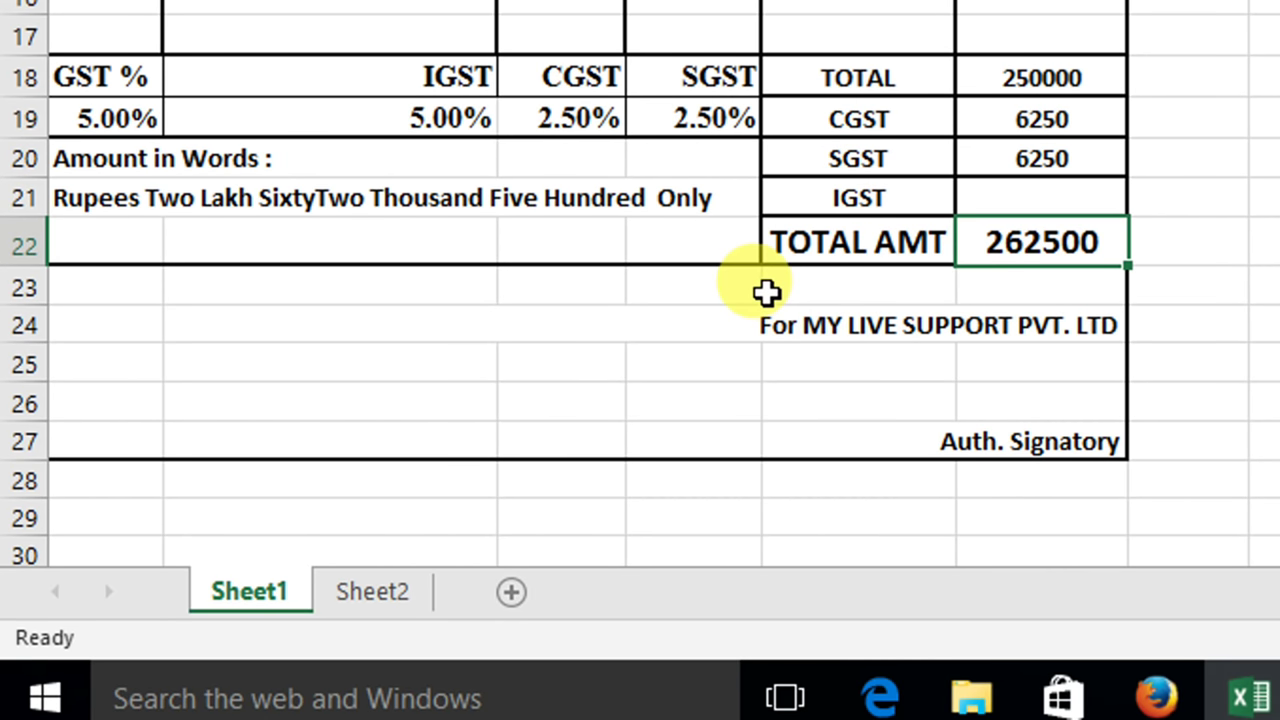
pyautogui.scroll(1, 648, 183)
pyautogui.scroll(2, 645, 183)
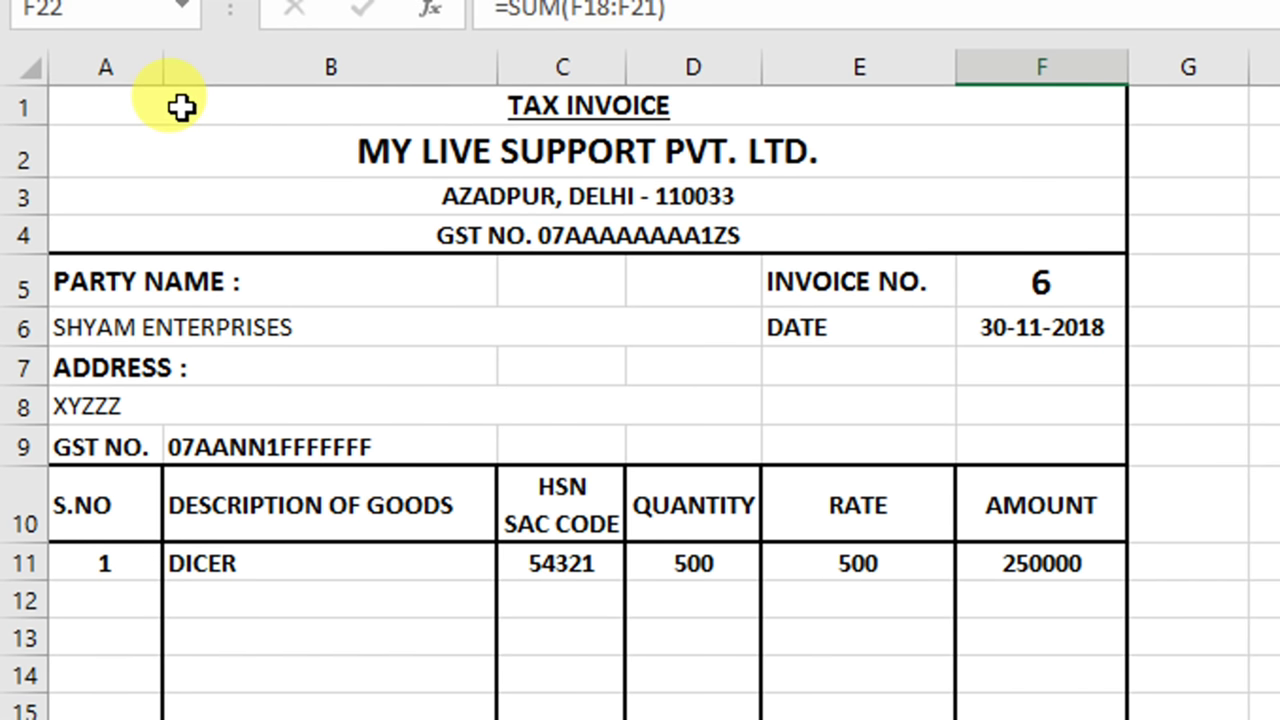
# Set the invoice range, rows 1 to 27, as the print area.
pyautogui.moveTo(181, 108)
pyautogui.mouseDown()
pyautogui.moveTo(85, 612)
pyautogui.moveTo(131, 357)
pyautogui.mouseUp()
pyautogui.scroll(5, 330, 80)
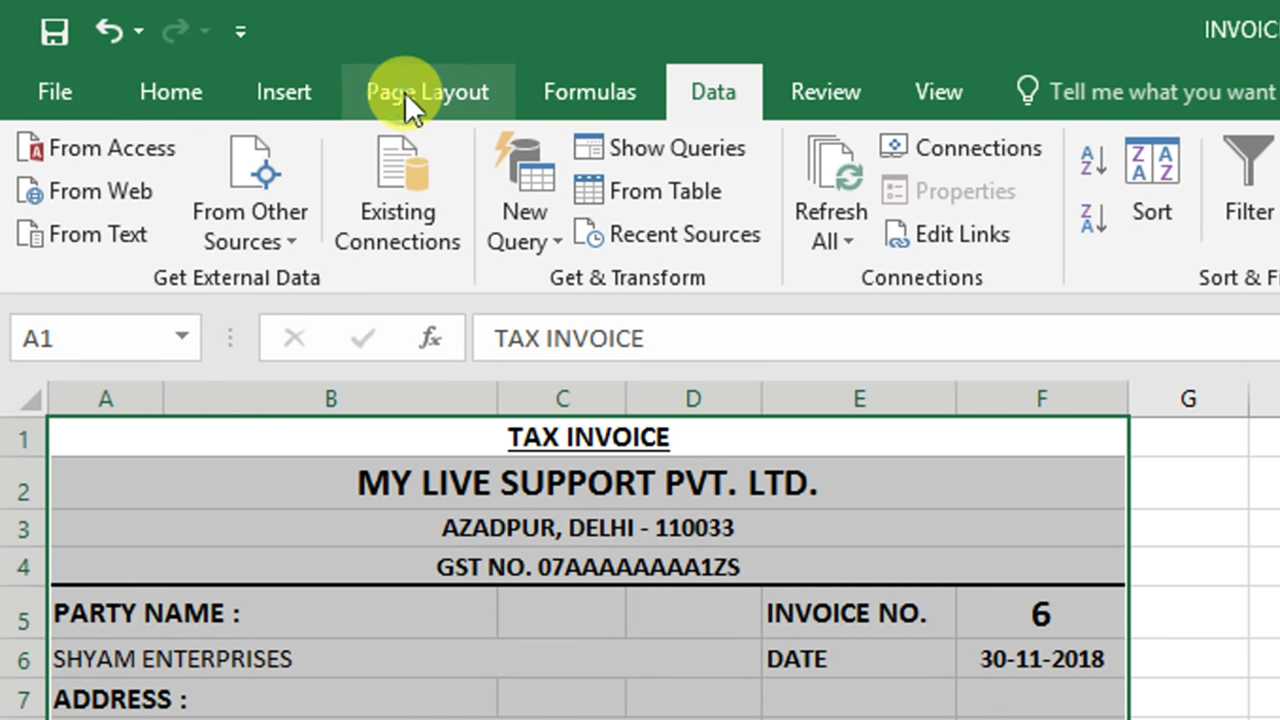
pyautogui.click(404, 91)
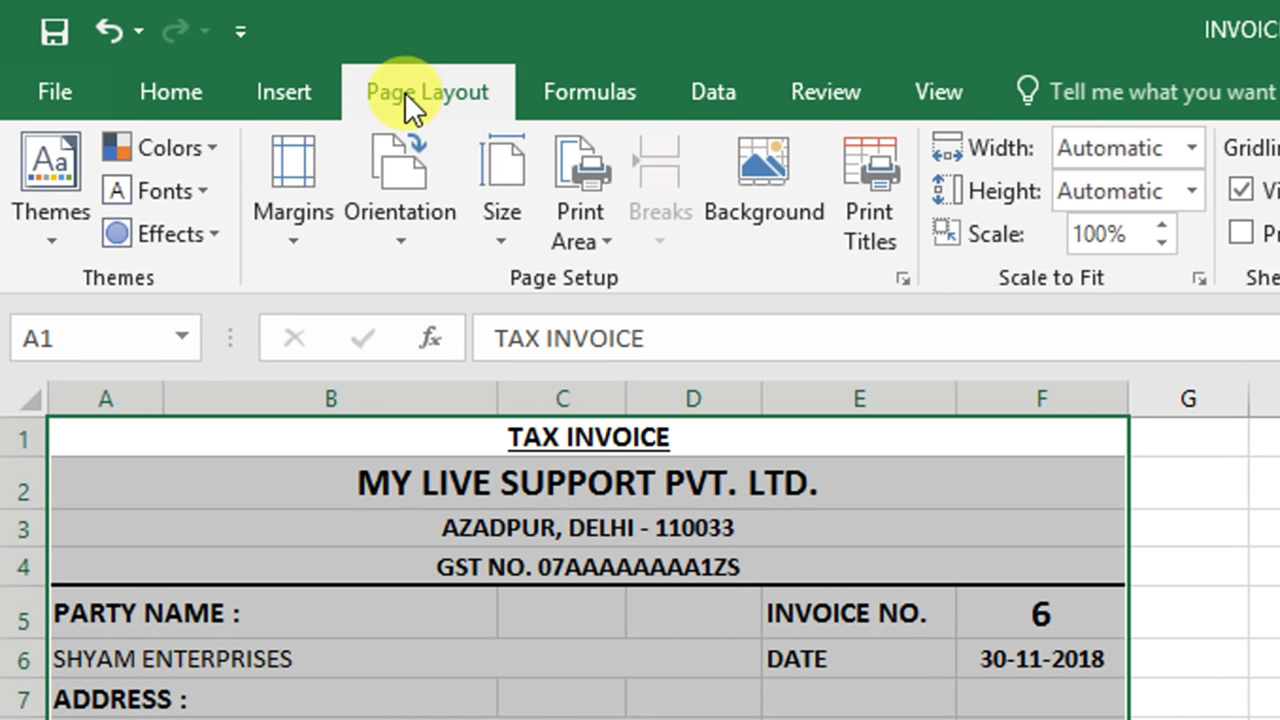
pyautogui.click(576, 193)
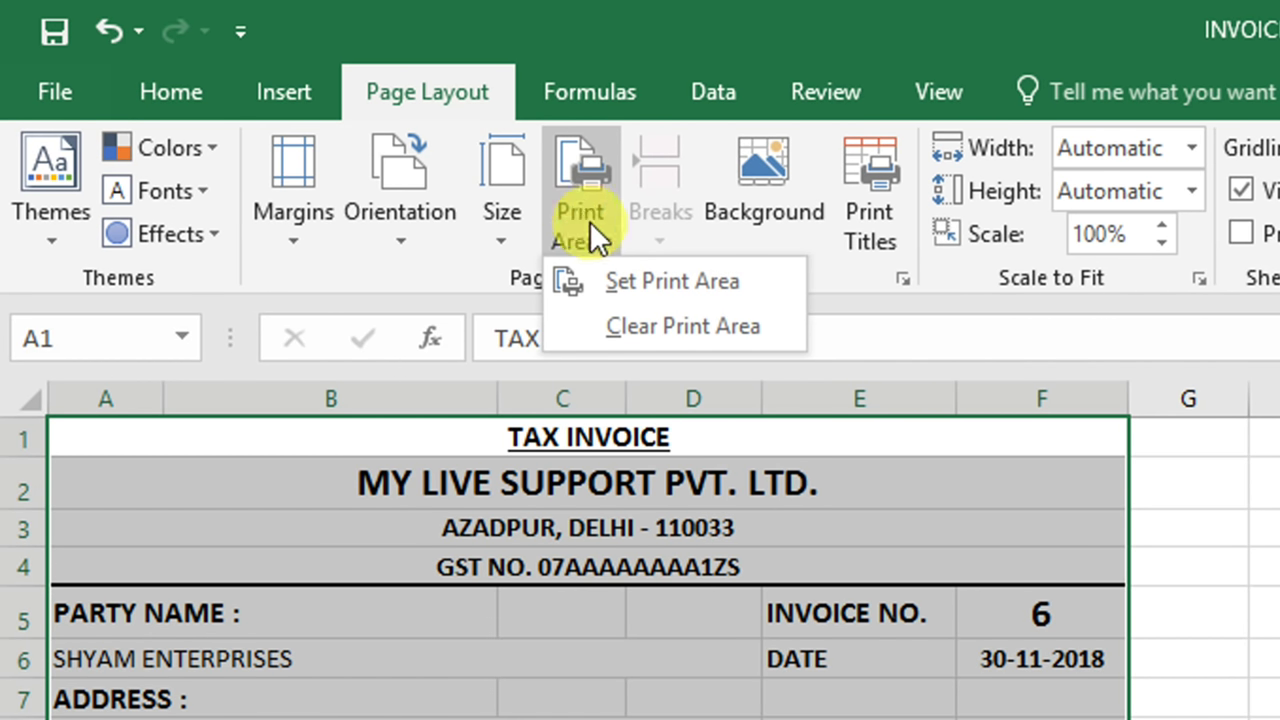
pyautogui.click(765, 283)
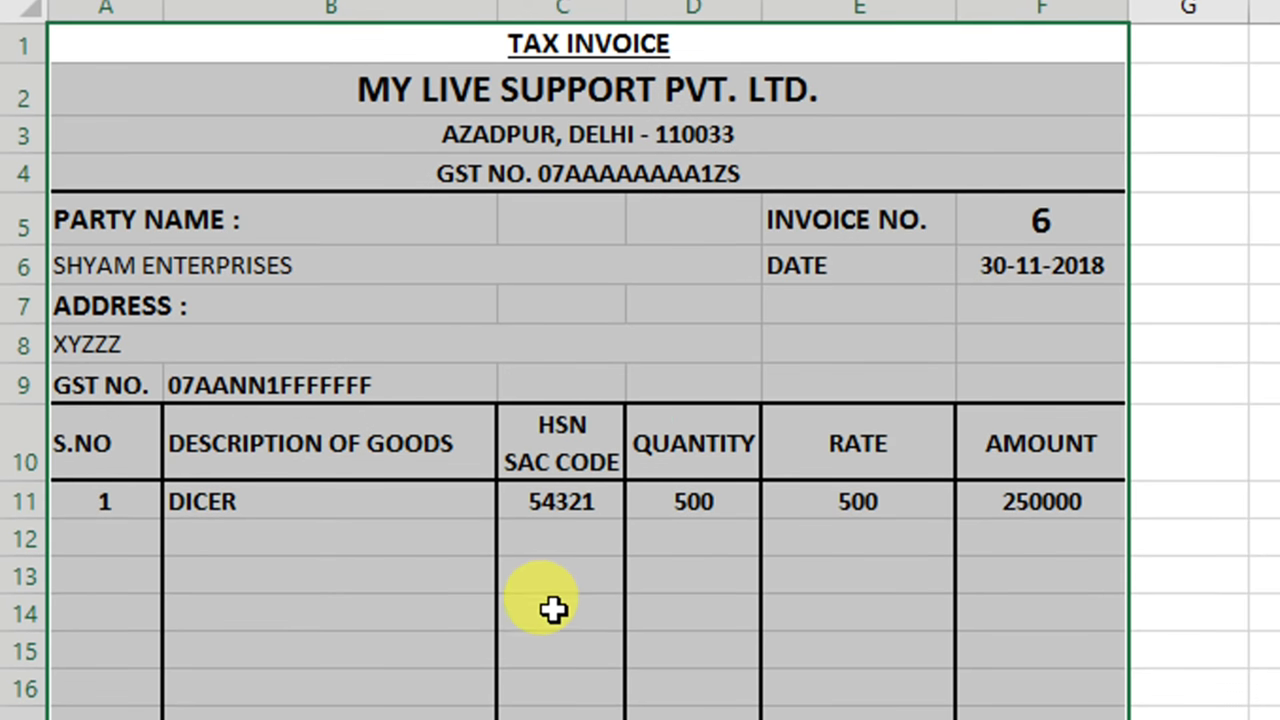
# Scroll back to the top of invoice 6, from the TAX INVOICE heading down.
pyautogui.scroll(-4, 545, 608)
pyautogui.scroll(4, 470, 537)
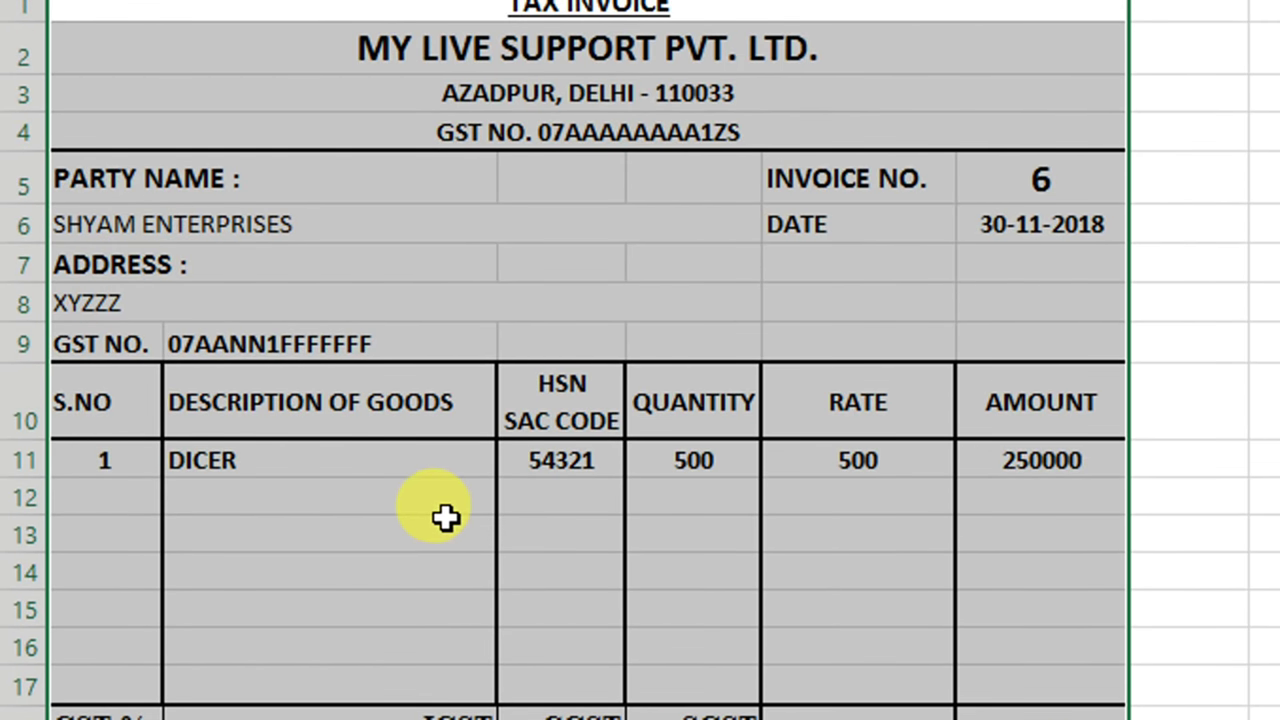
pyautogui.scroll(1, 51, 103)
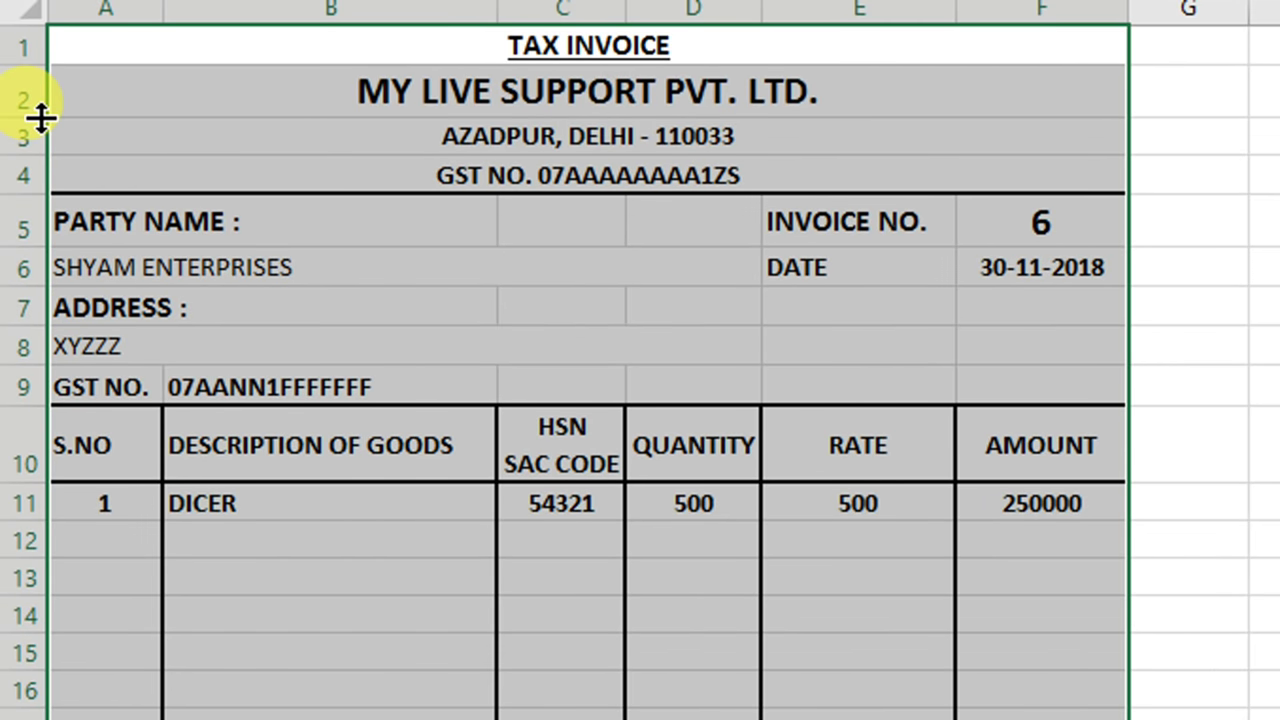
pyautogui.hotkey('ctrl', 'p')
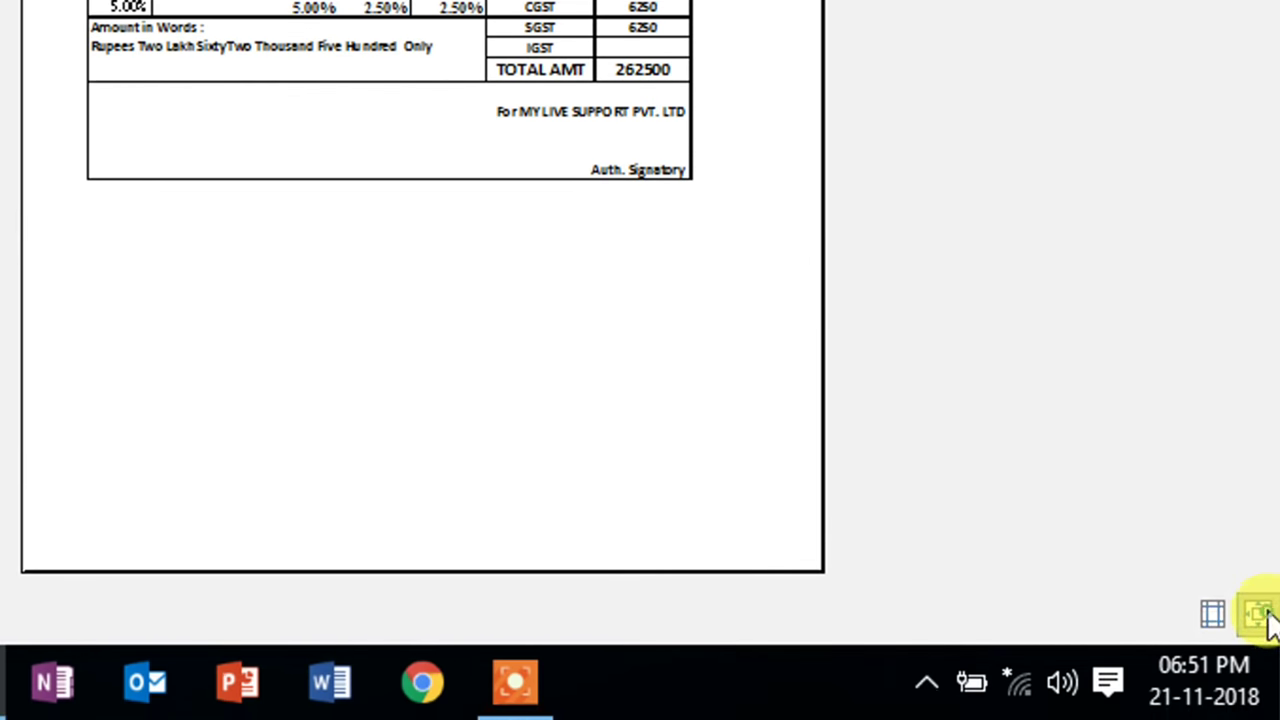
pyautogui.click(1262, 626)
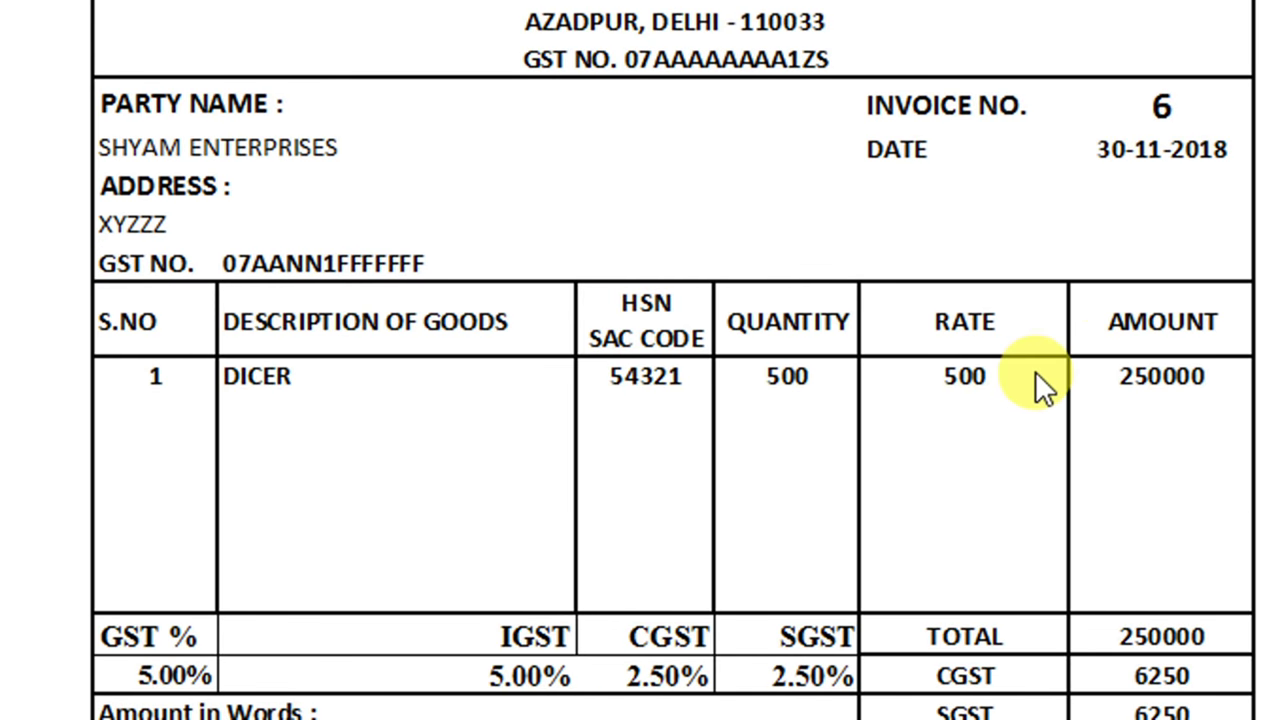
pyautogui.scroll(-5, 1035, 380)
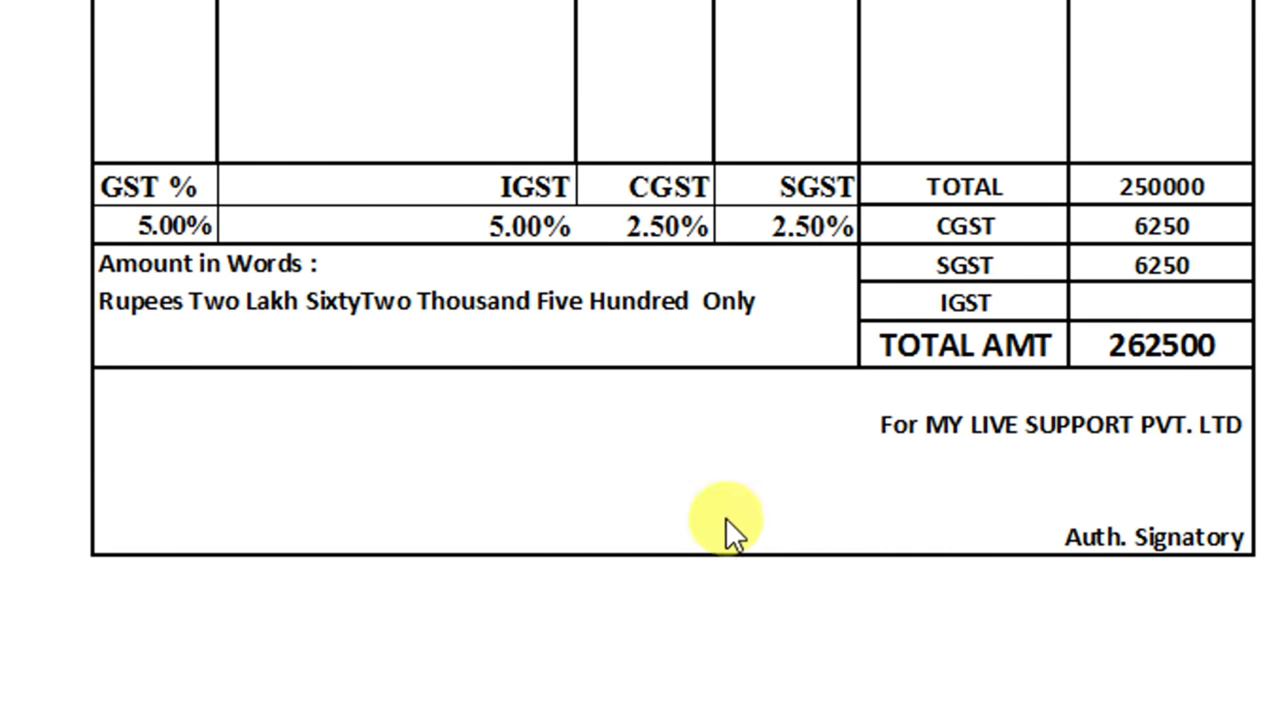
pyautogui.hotkey('ctrl', 'p')
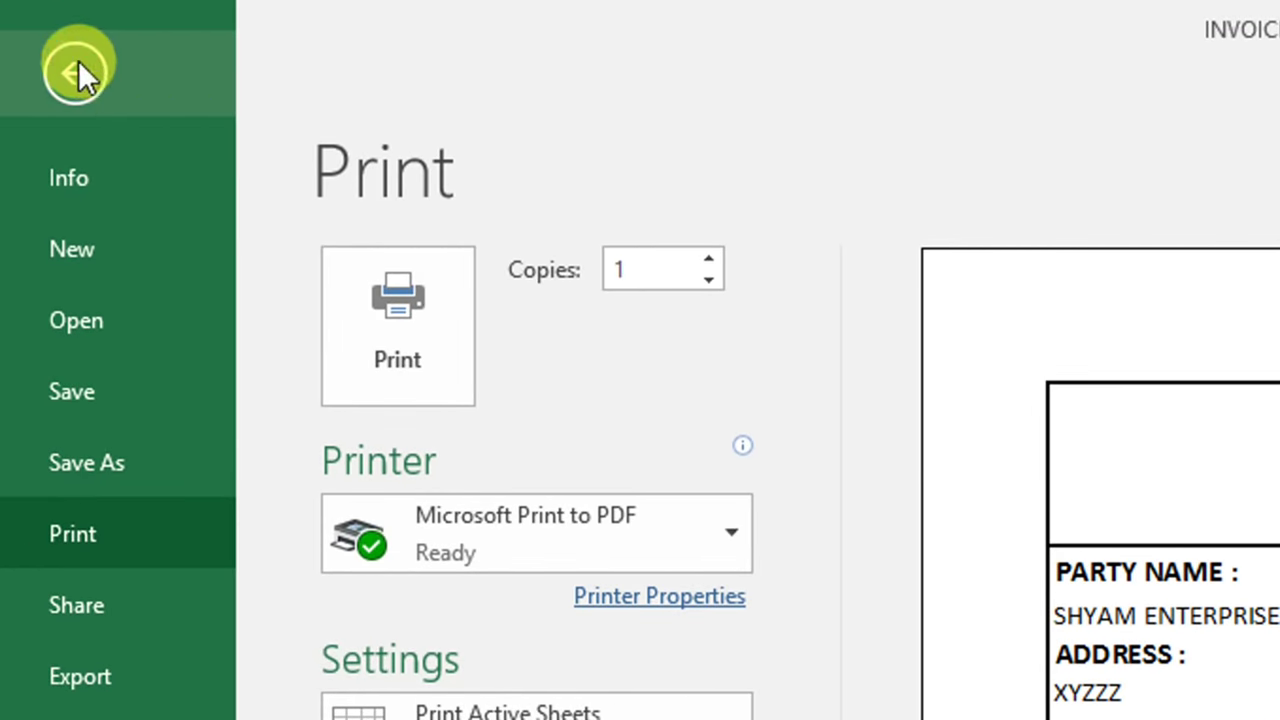
pyautogui.click(78, 72)
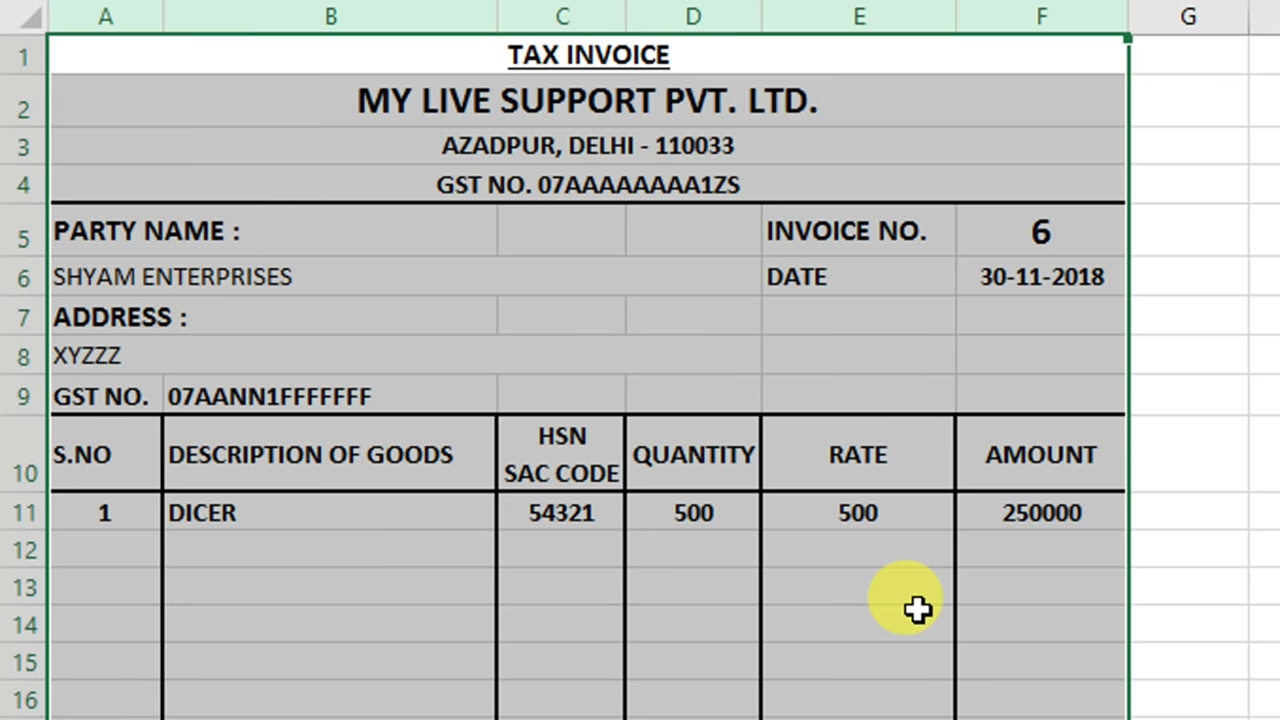
# Save the workbook with F12 as a PDF file named 'INVOICE NO. 6'.
pyautogui.press('F12')
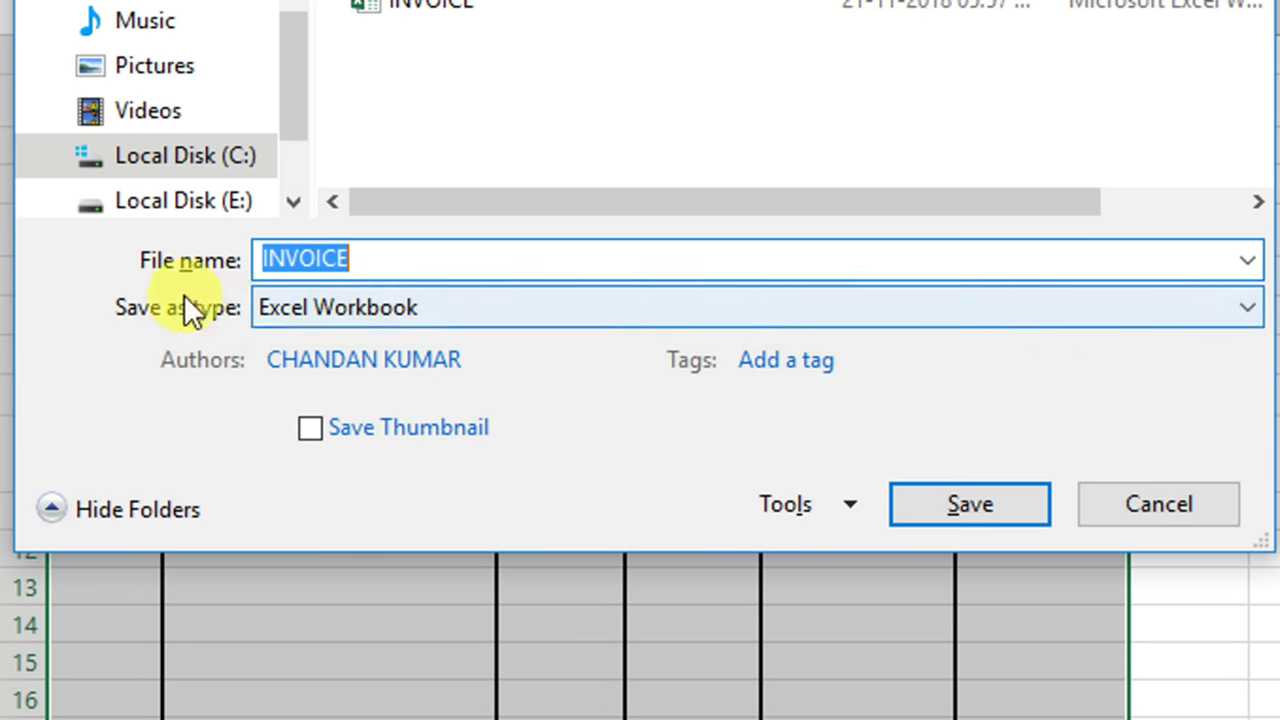
pyautogui.click(420, 258)
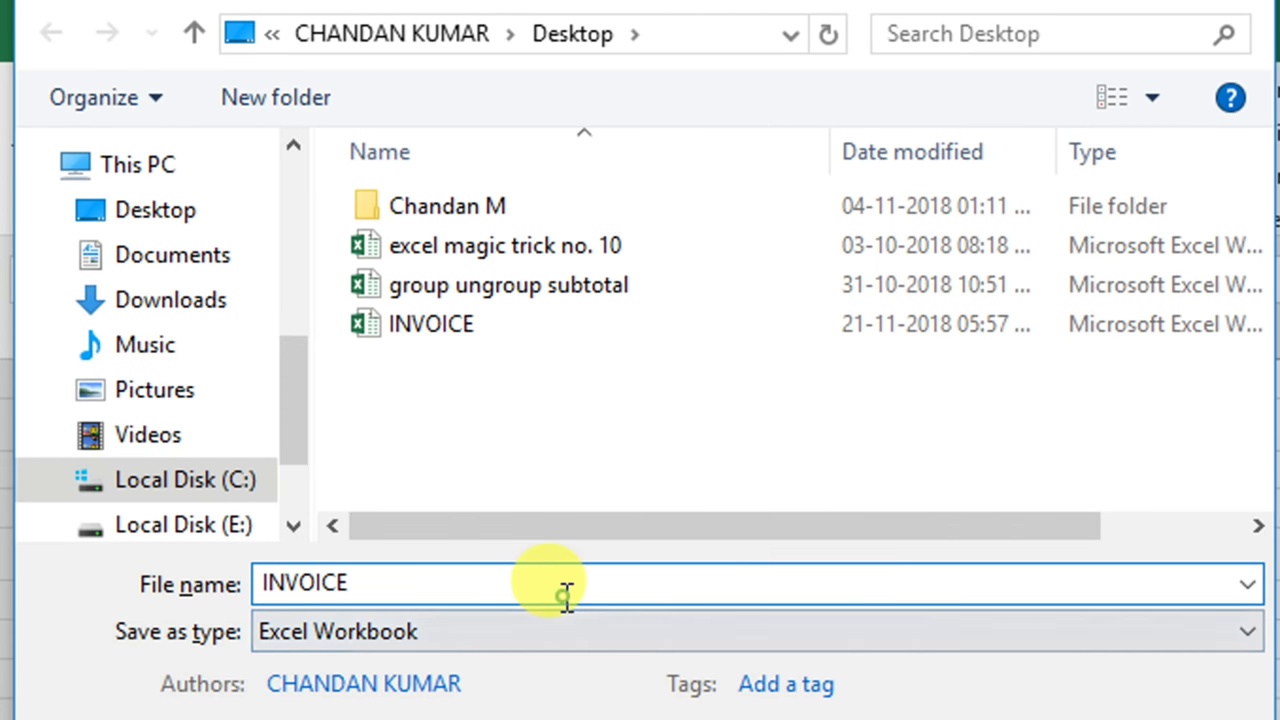
pyautogui.write(' NO')
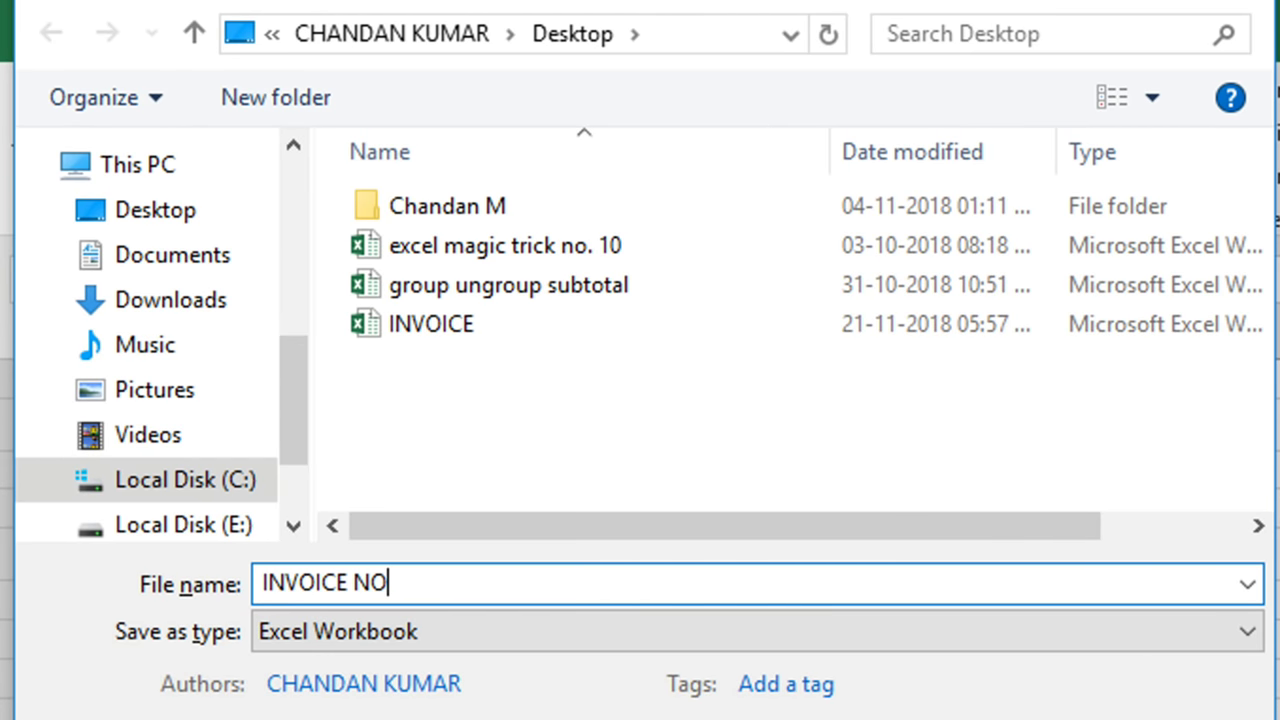
pyautogui.write('. 6')
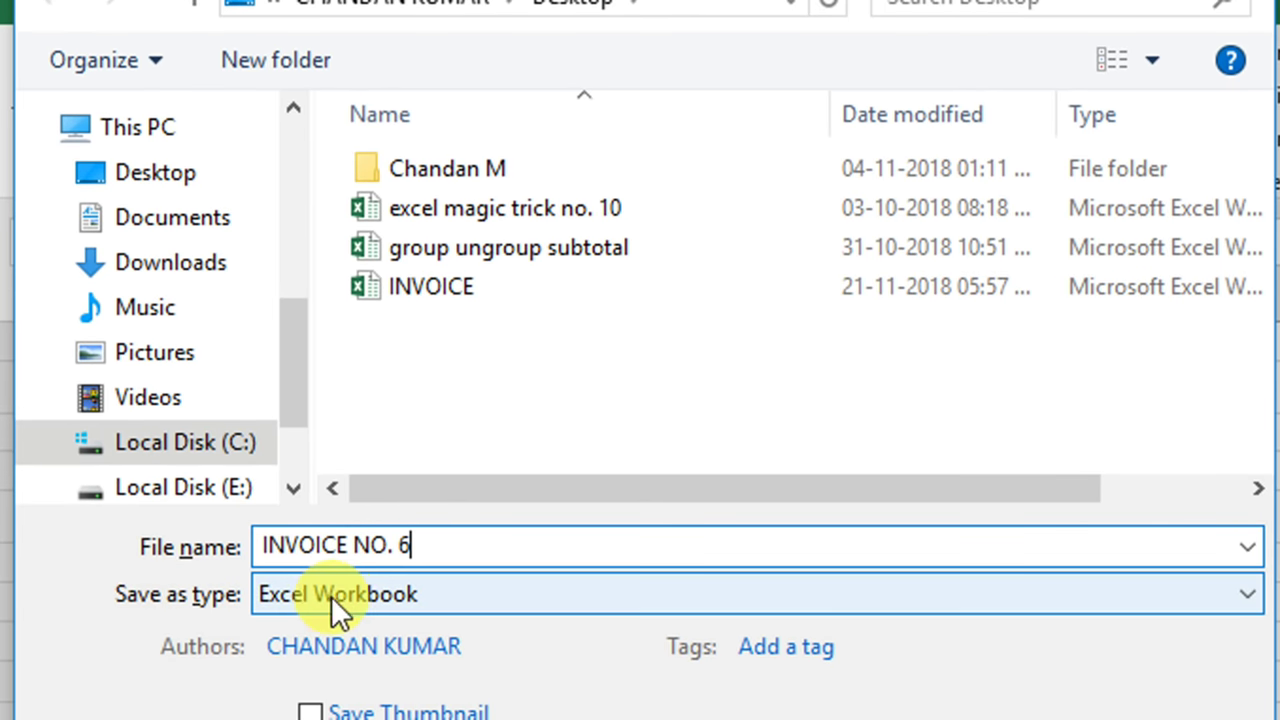
pyautogui.click(337, 631)
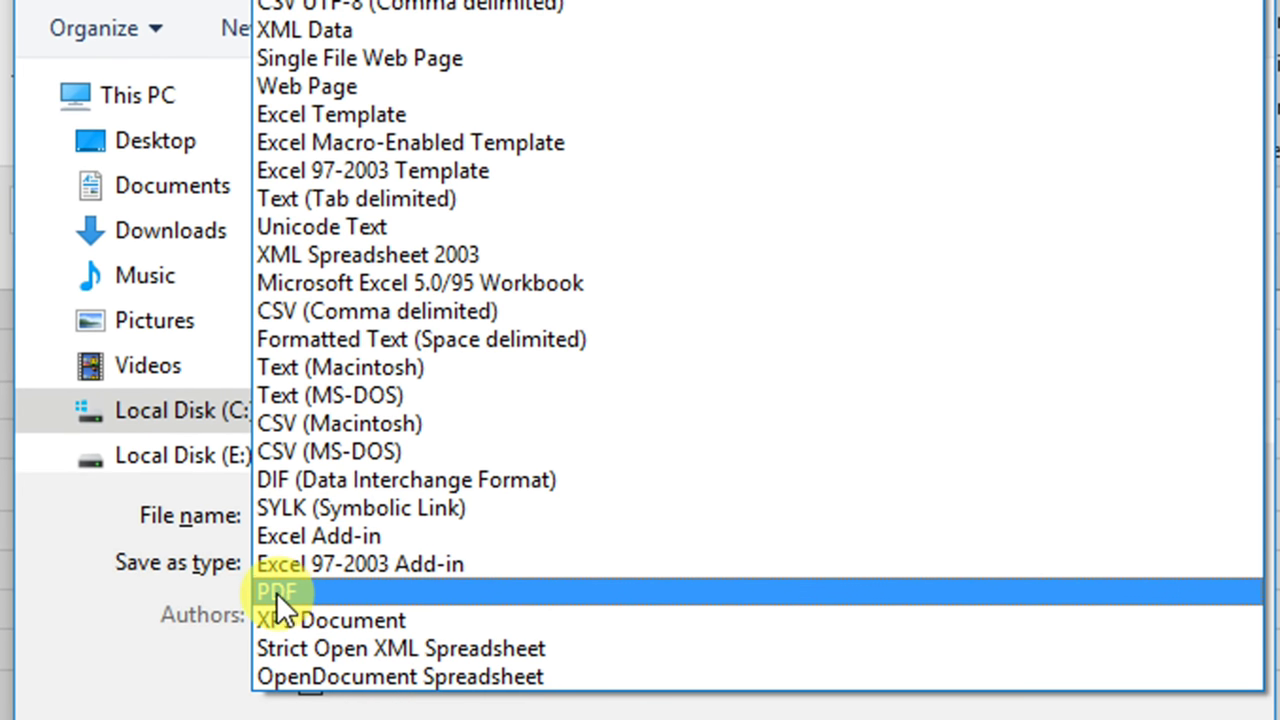
pyautogui.click(307, 592)
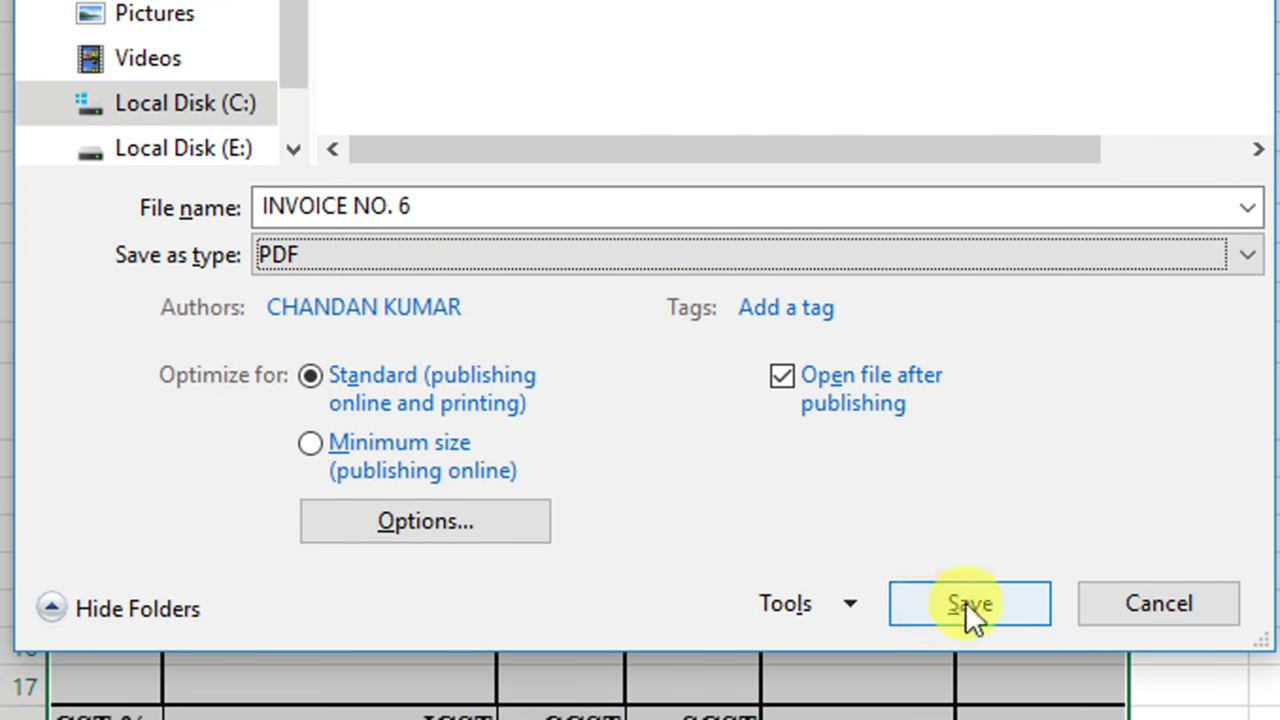
pyautogui.click(940, 605)
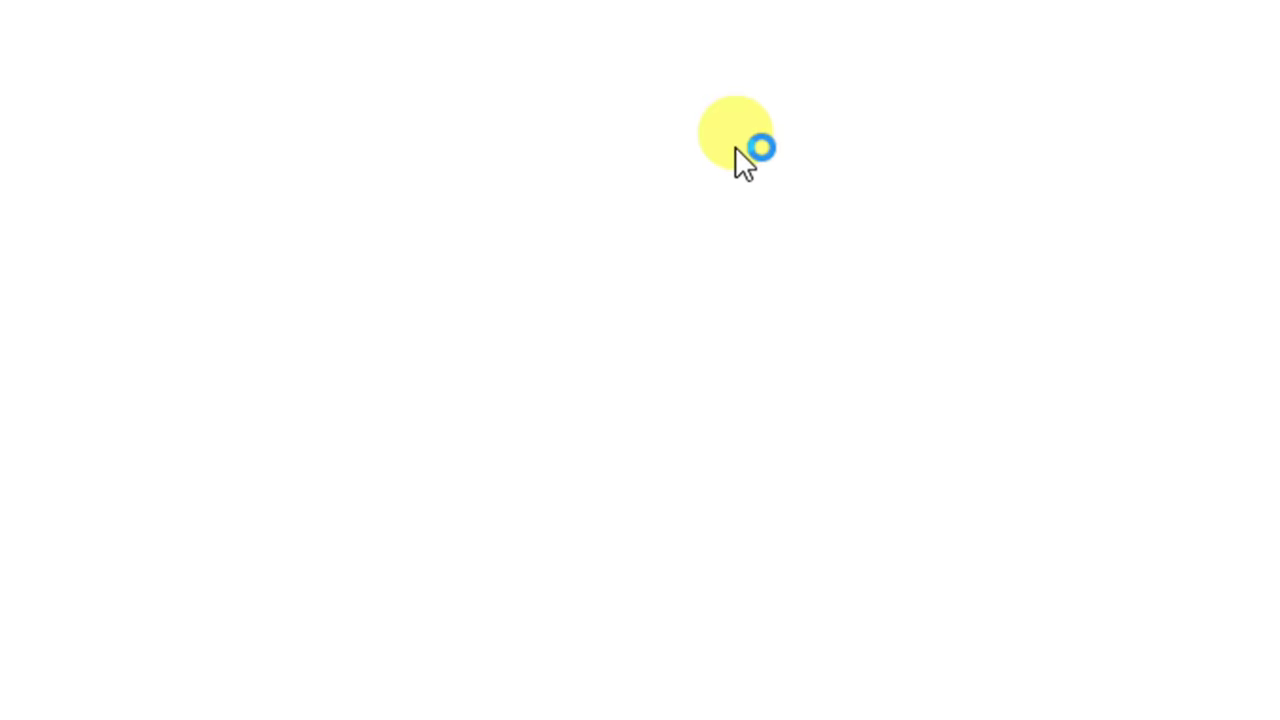
# Review INVOICE NO. 6.pdf down to the 262500 total and signatory, then return to Excel.
pyautogui.scroll(2, 740, 118)
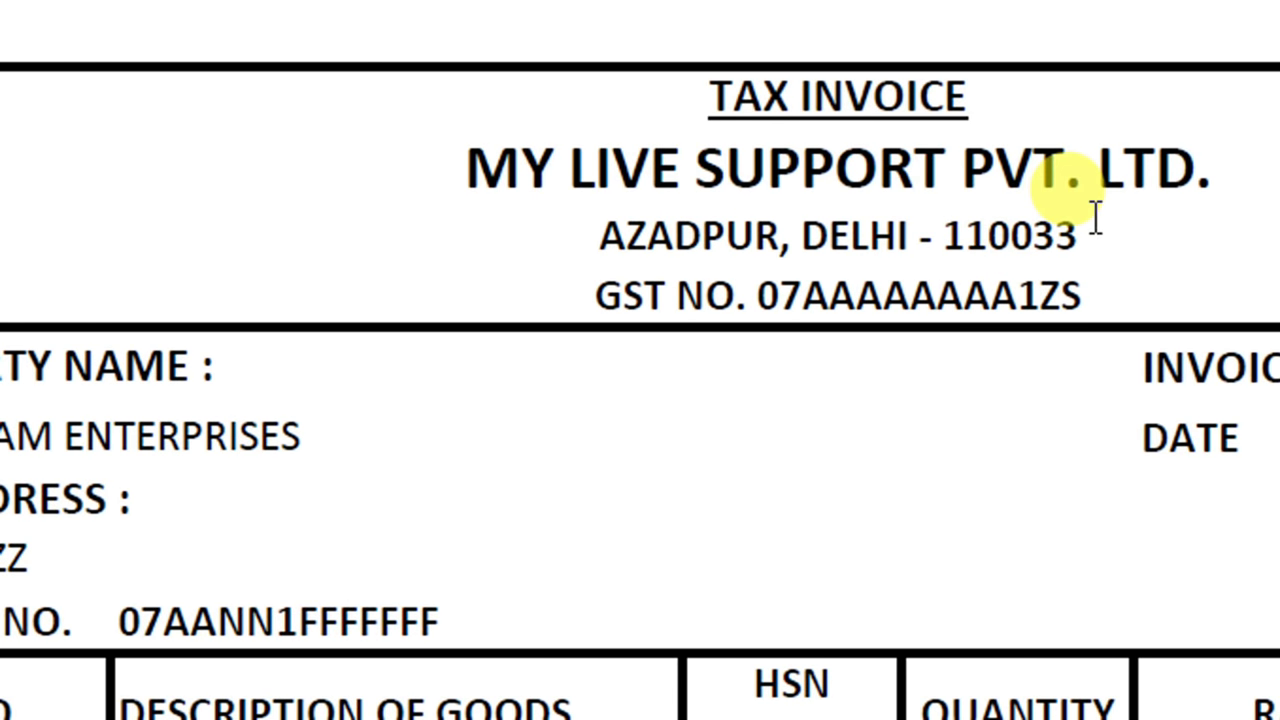
pyautogui.scroll(-3, 1037, 358)
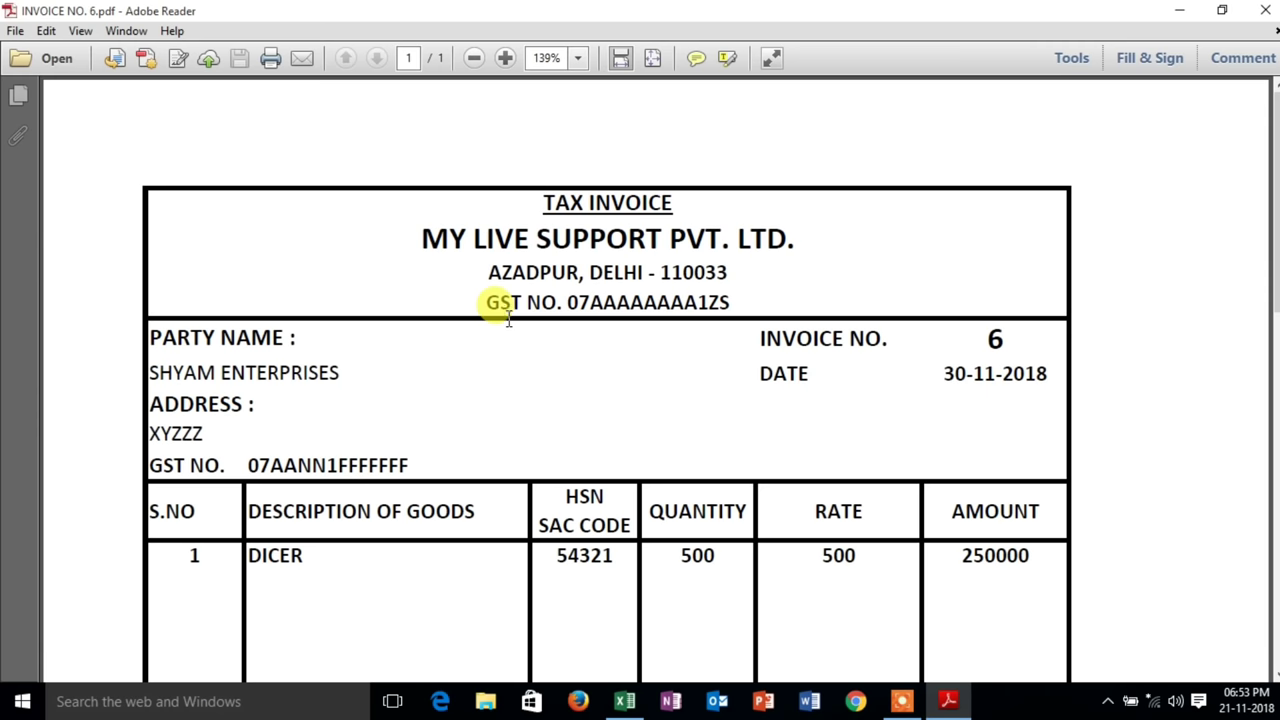
pyautogui.scroll(-1, 510, 322)
pyautogui.scroll(-1, 509, 325)
pyautogui.scroll(-1, 509, 325)
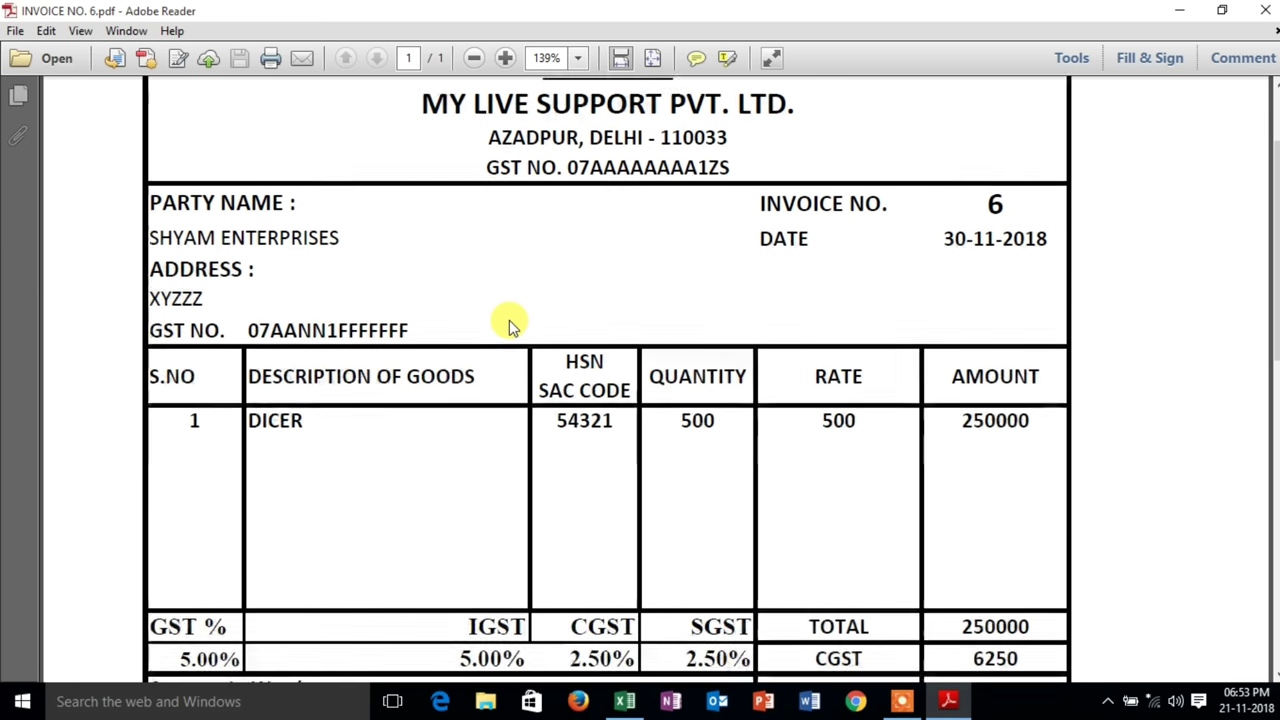
pyautogui.scroll(-2, 509, 325)
pyautogui.scroll(-1, 509, 325)
pyautogui.scroll(-1, 509, 320)
pyautogui.scroll(-1, 509, 320)
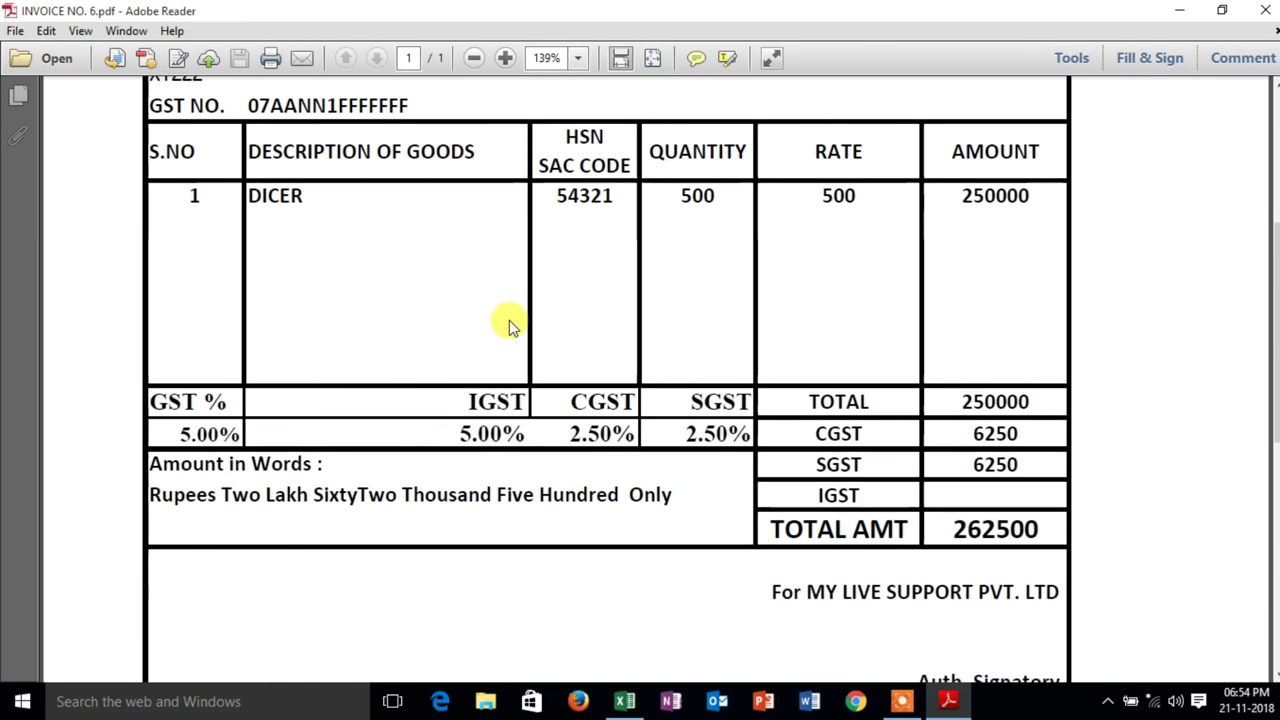
pyautogui.scroll(-2, 509, 320)
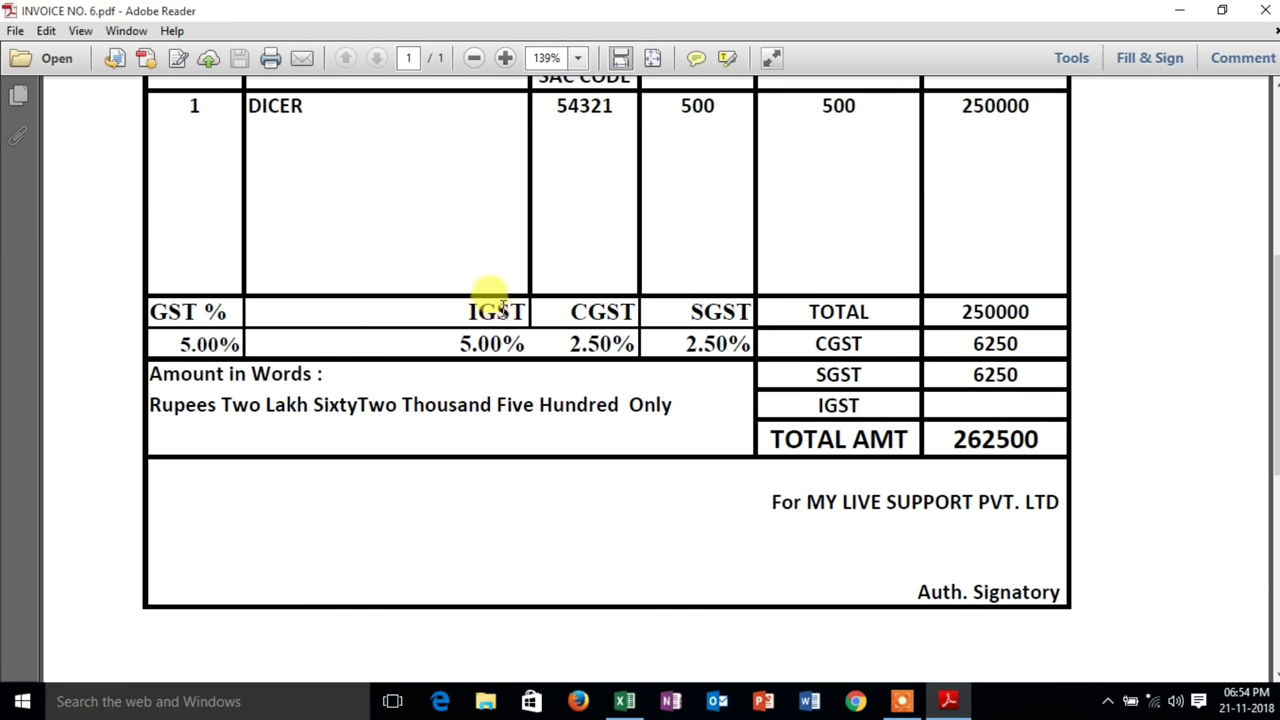
pyautogui.scroll(-1, 417, 283)
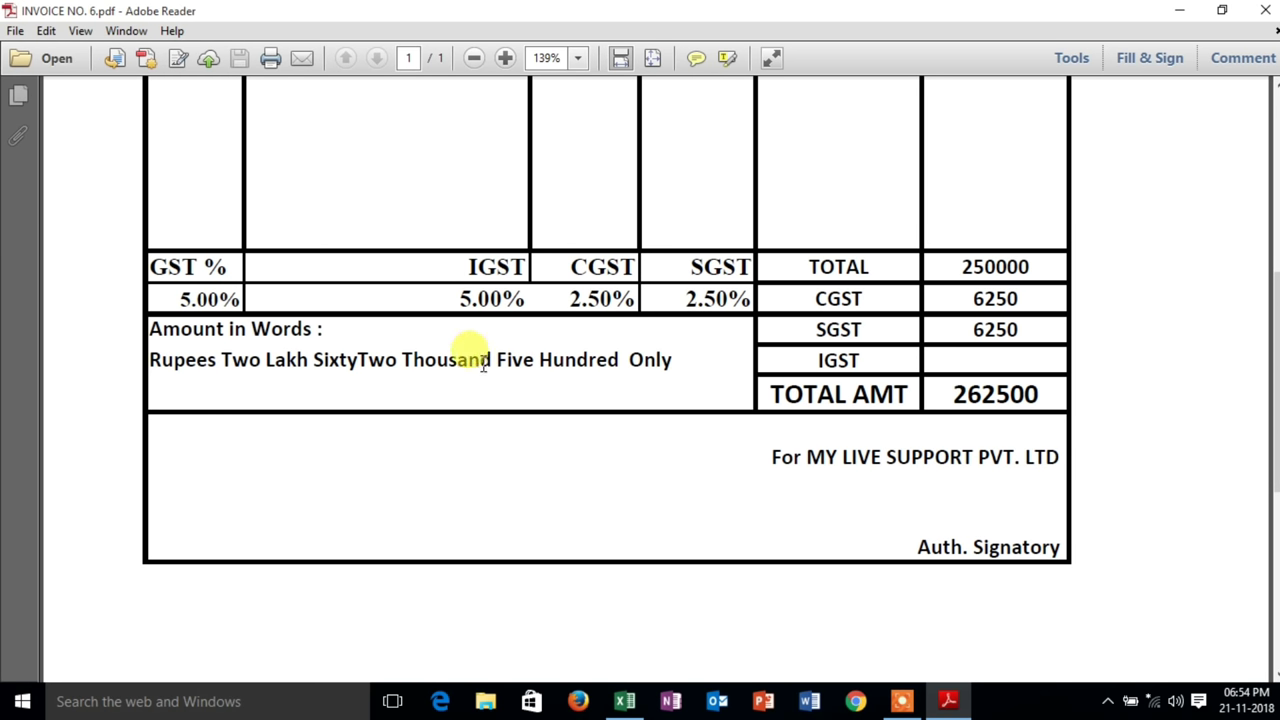
pyautogui.scroll(2, 486, 340)
pyautogui.scroll(3, 490, 350)
pyautogui.scroll(4, 491, 350)
pyautogui.scroll(2, 491, 350)
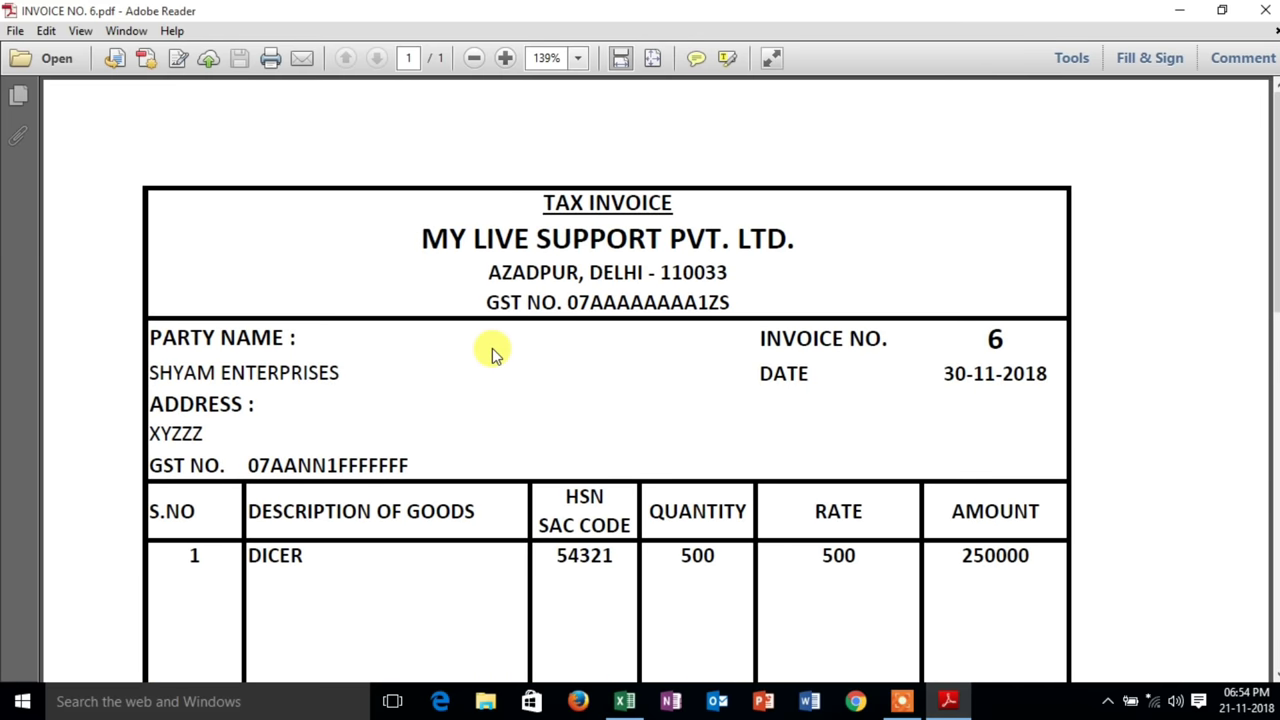
pyautogui.hotkey('alt', 'Tab')
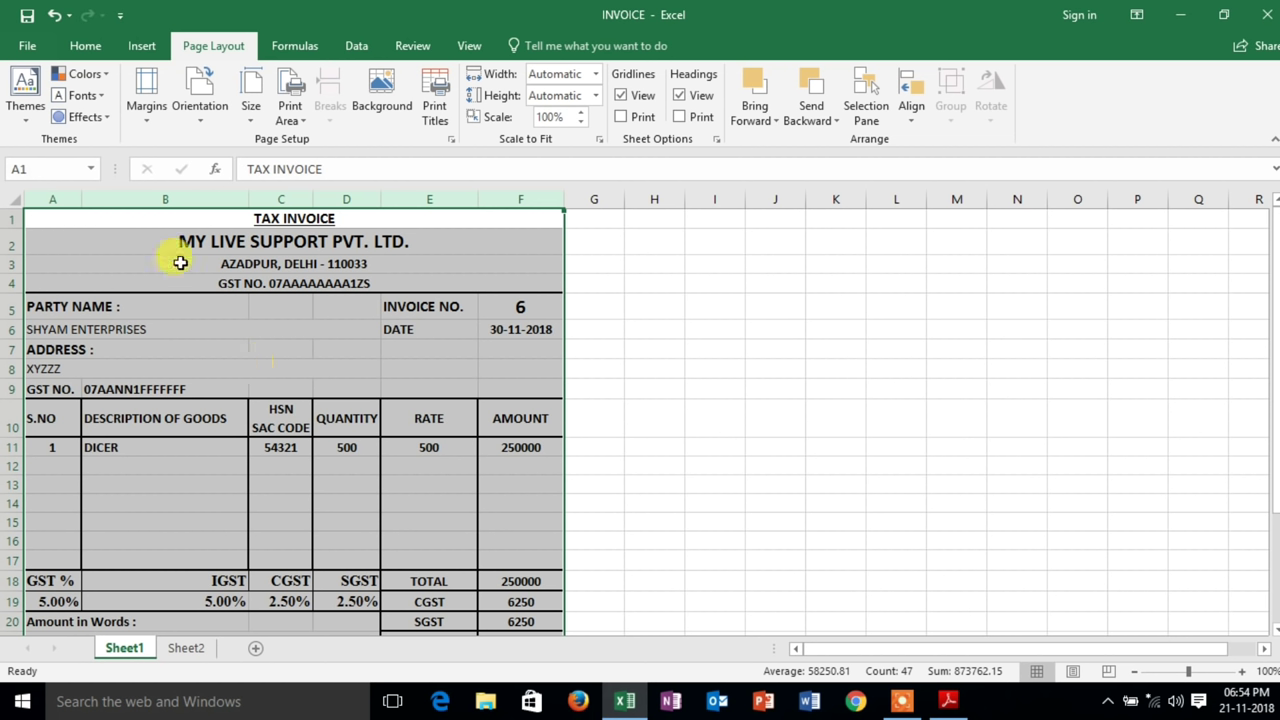
pyautogui.scroll(-2, 204, 530)
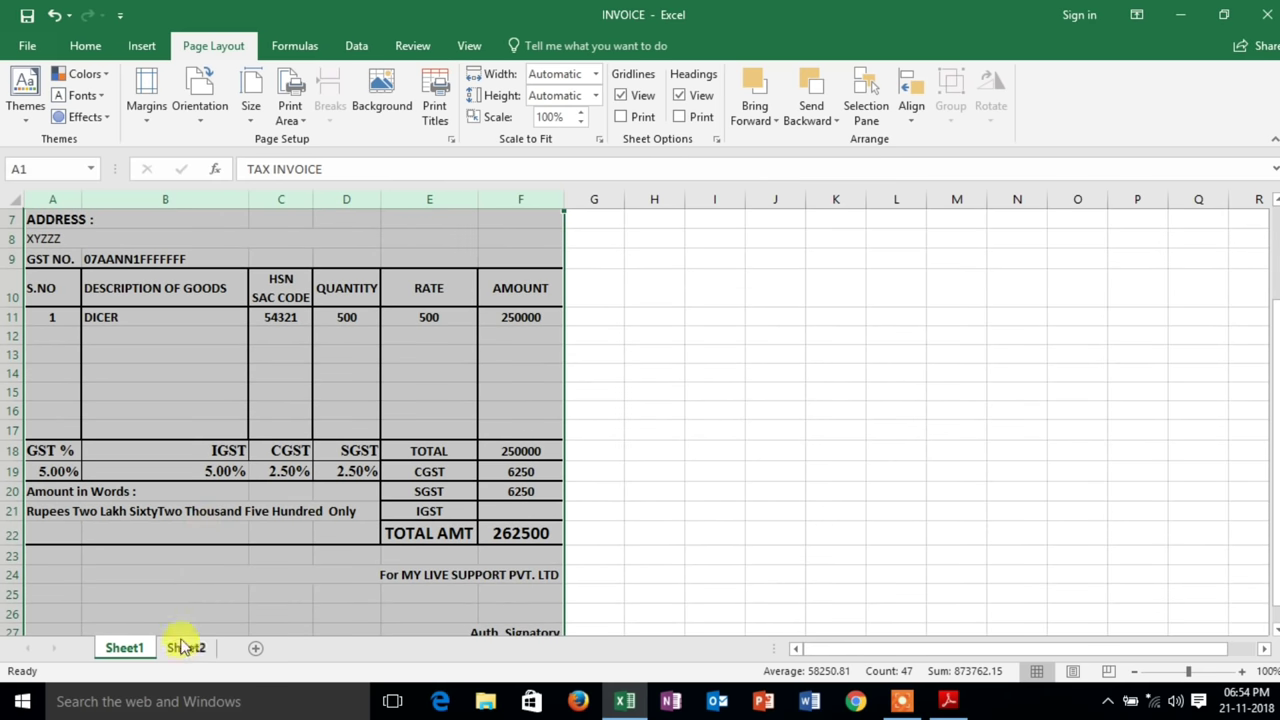
pyautogui.click(182, 648)
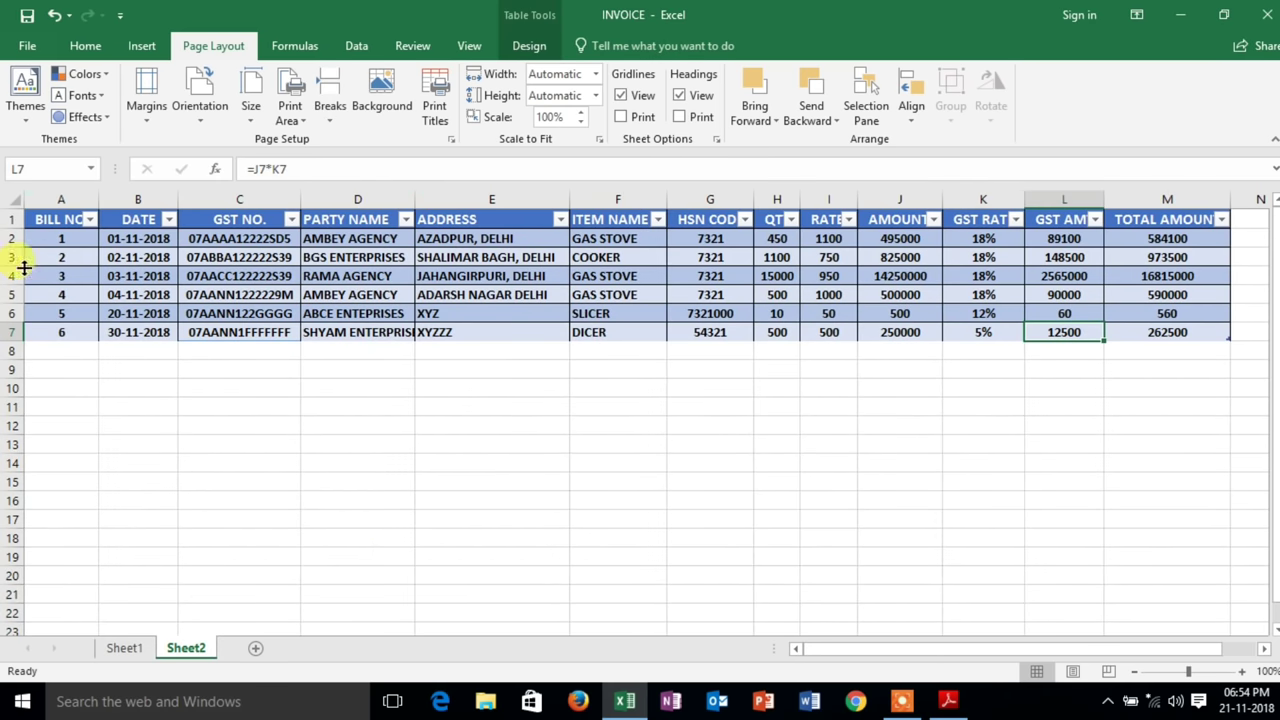
pyautogui.click(137, 648)
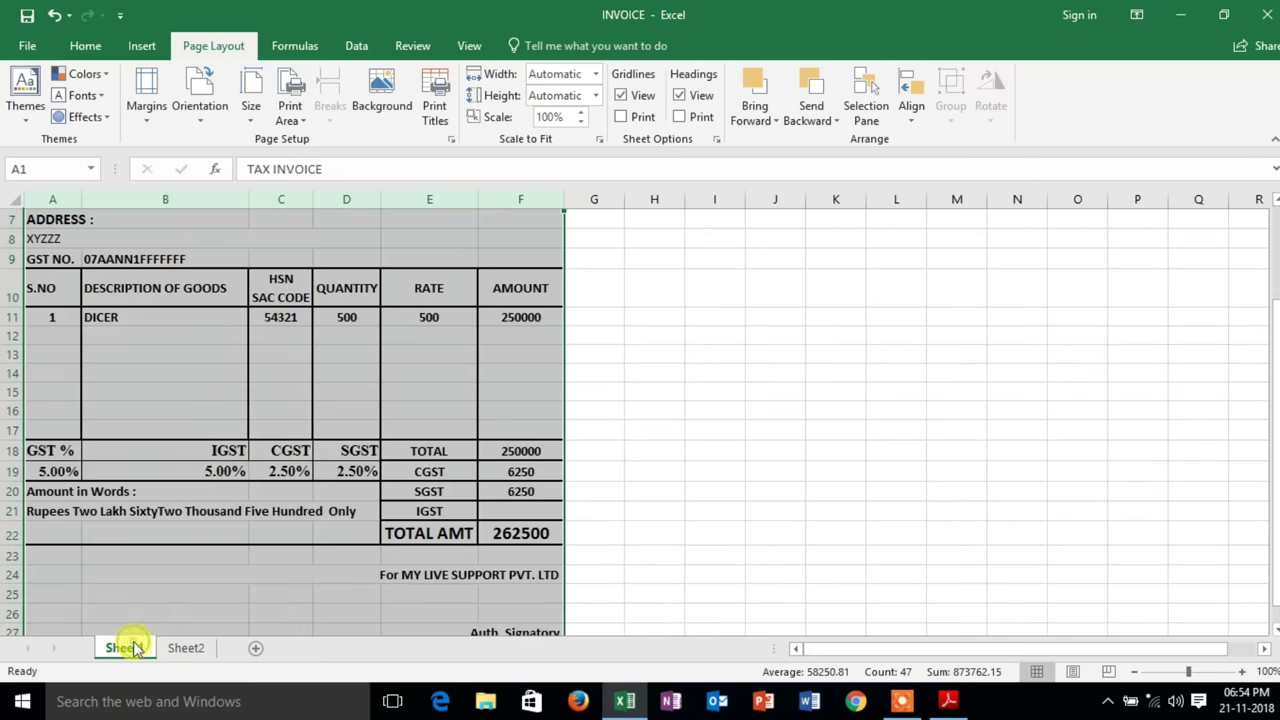
pyautogui.scroll(2, 298, 395)
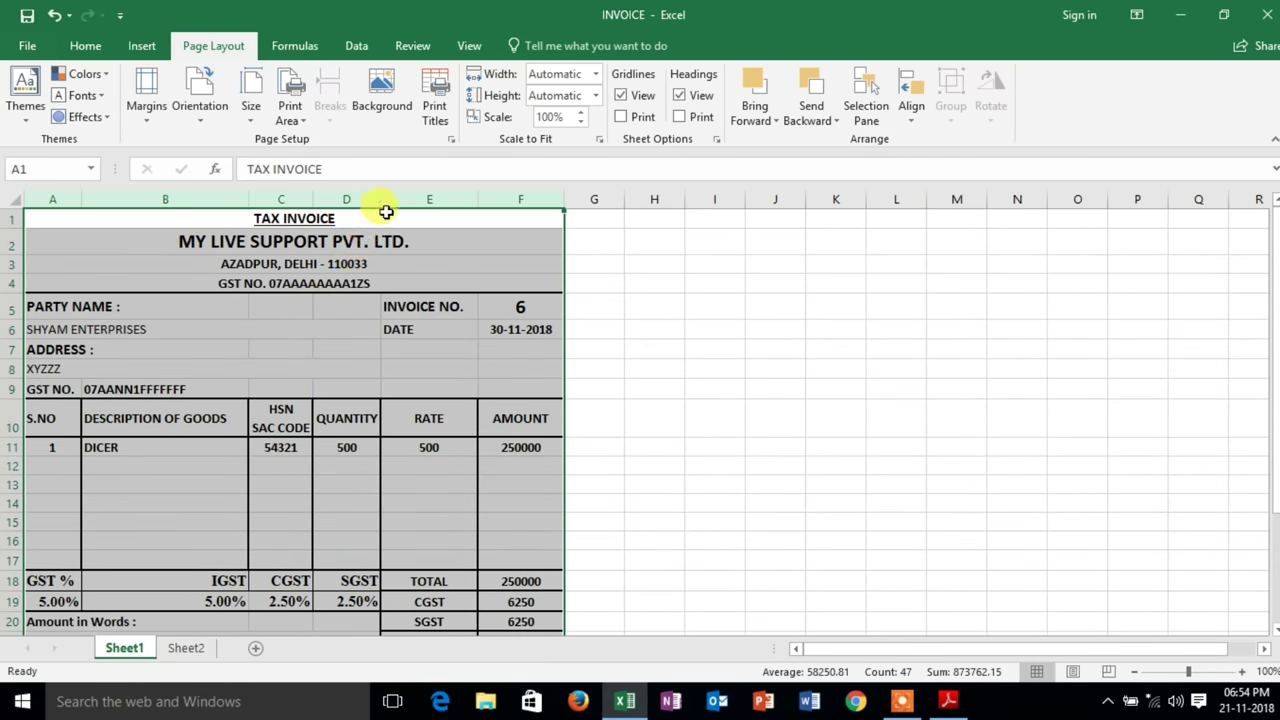